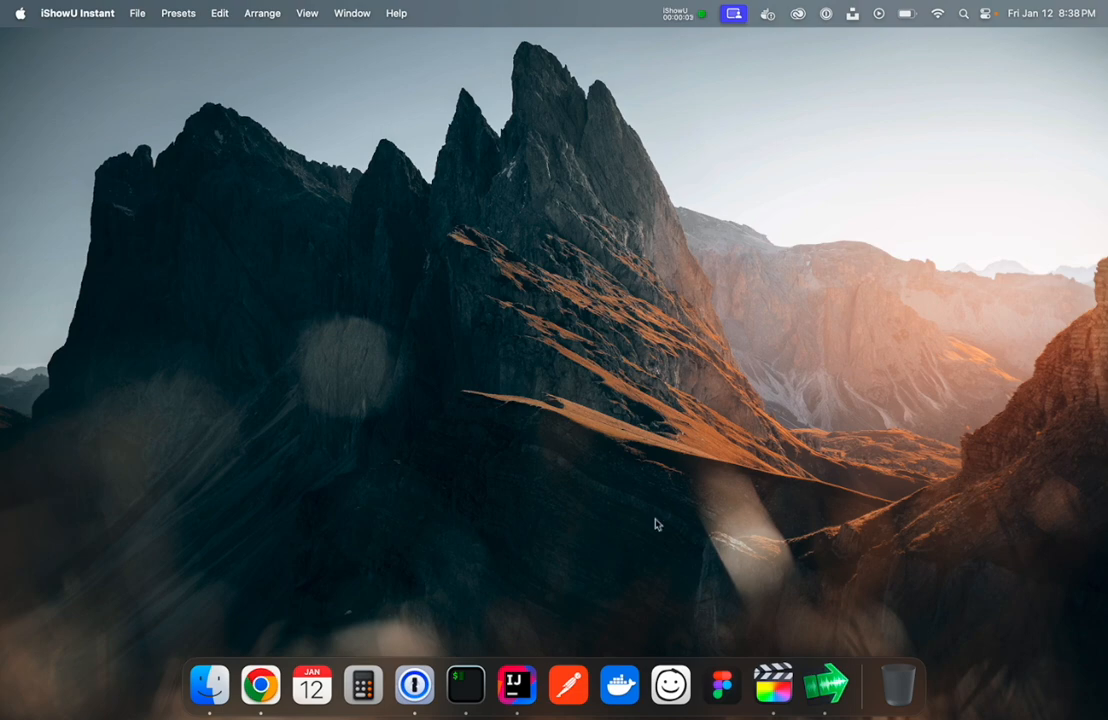
# - Switch to Google Chrome and open the backlog of the tangle board in Jira
pyautogui.click(260, 684)
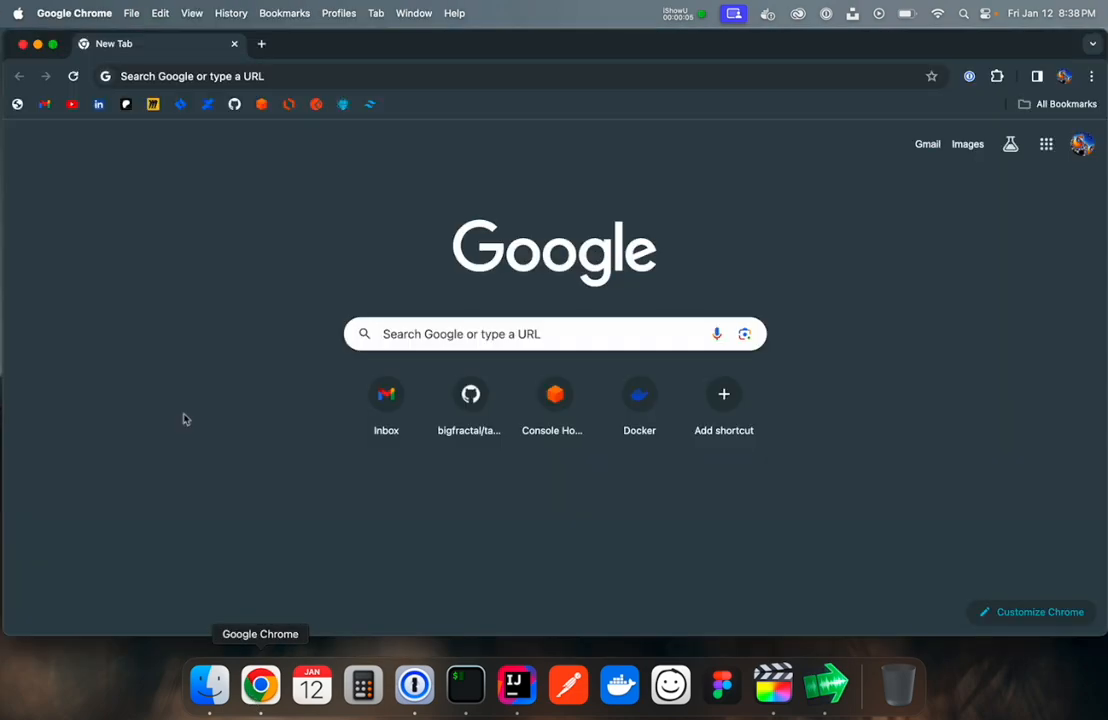
pyautogui.click(181, 105)
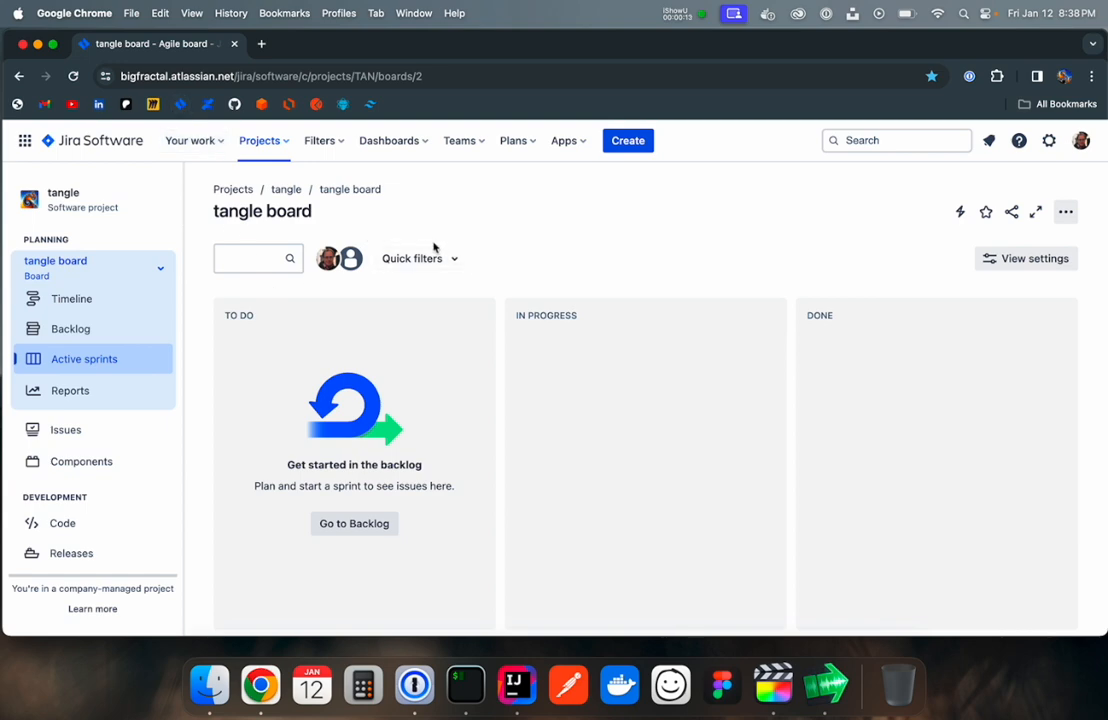
pyautogui.click(101, 327)
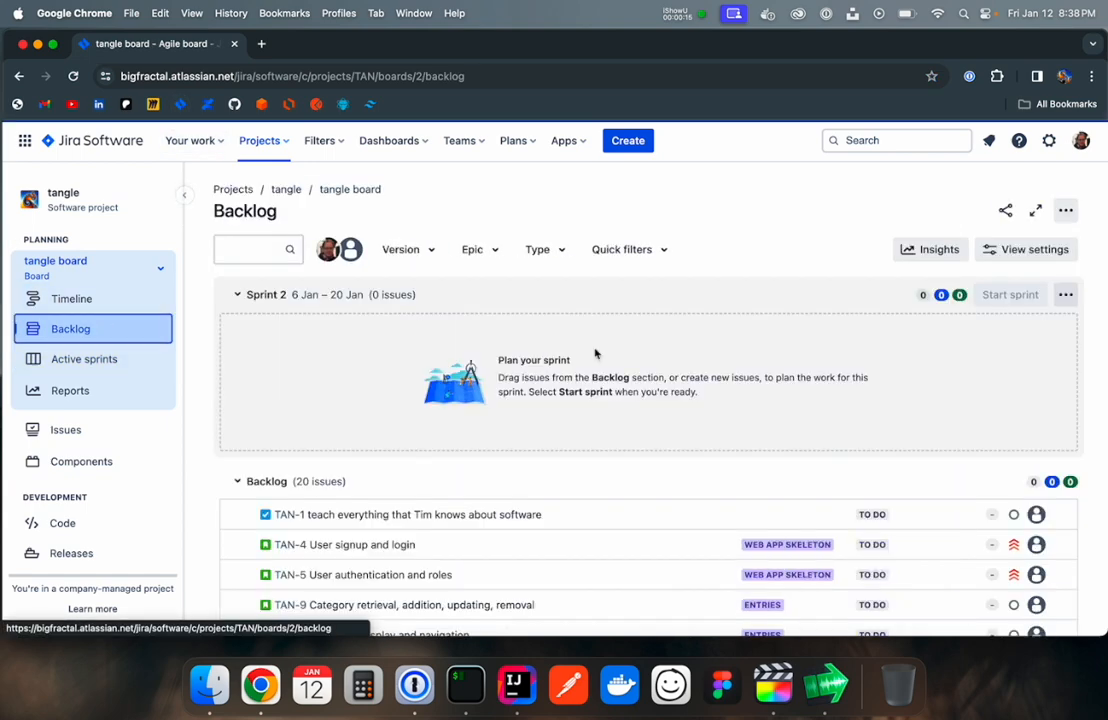
# - Look through the backlog issues, examining their epics, priorities and current order
pyautogui.scroll(-2, 732, 362)
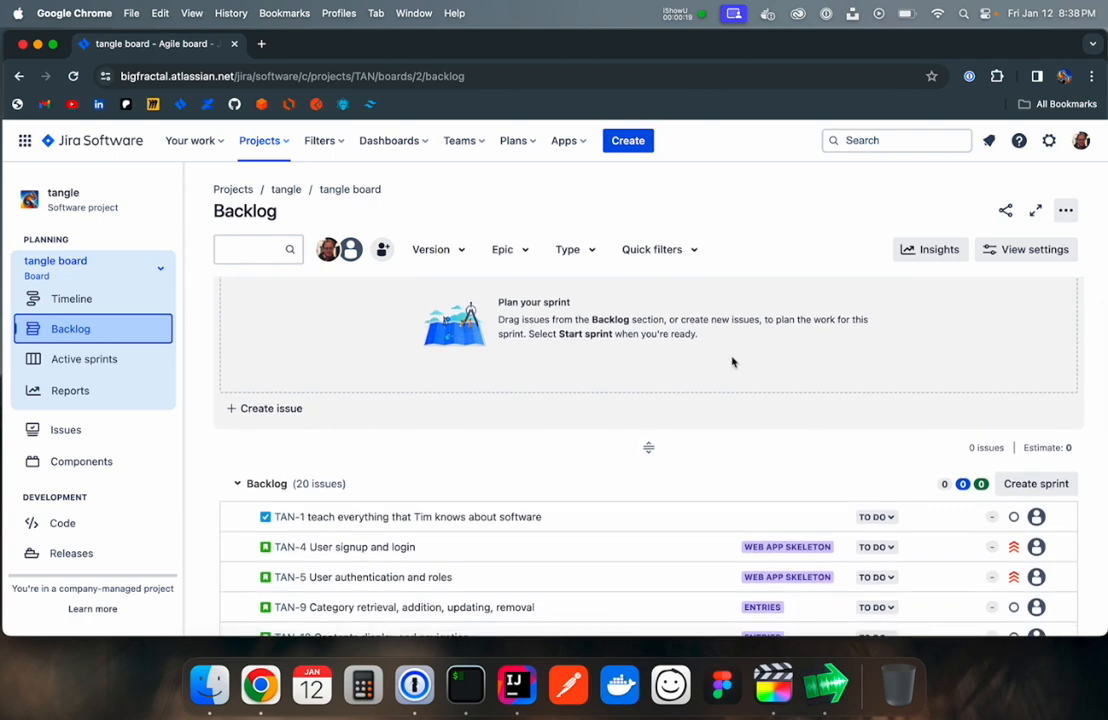
pyautogui.scroll(2, 732, 362)
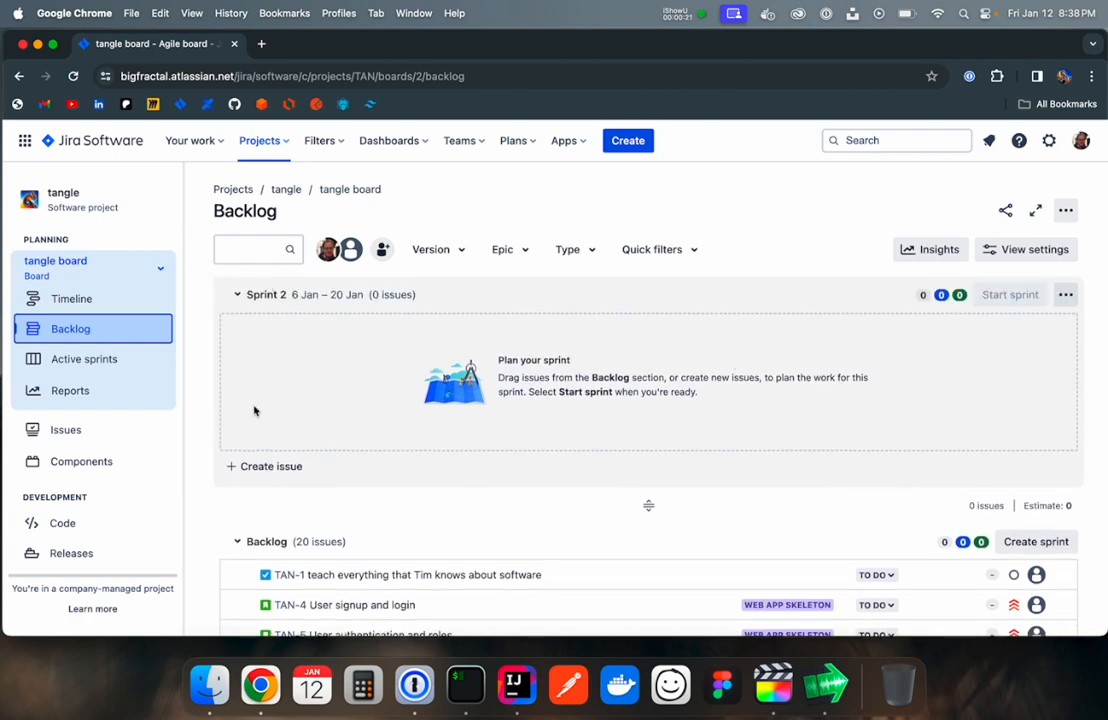
pyautogui.scroll(-5, 285, 370)
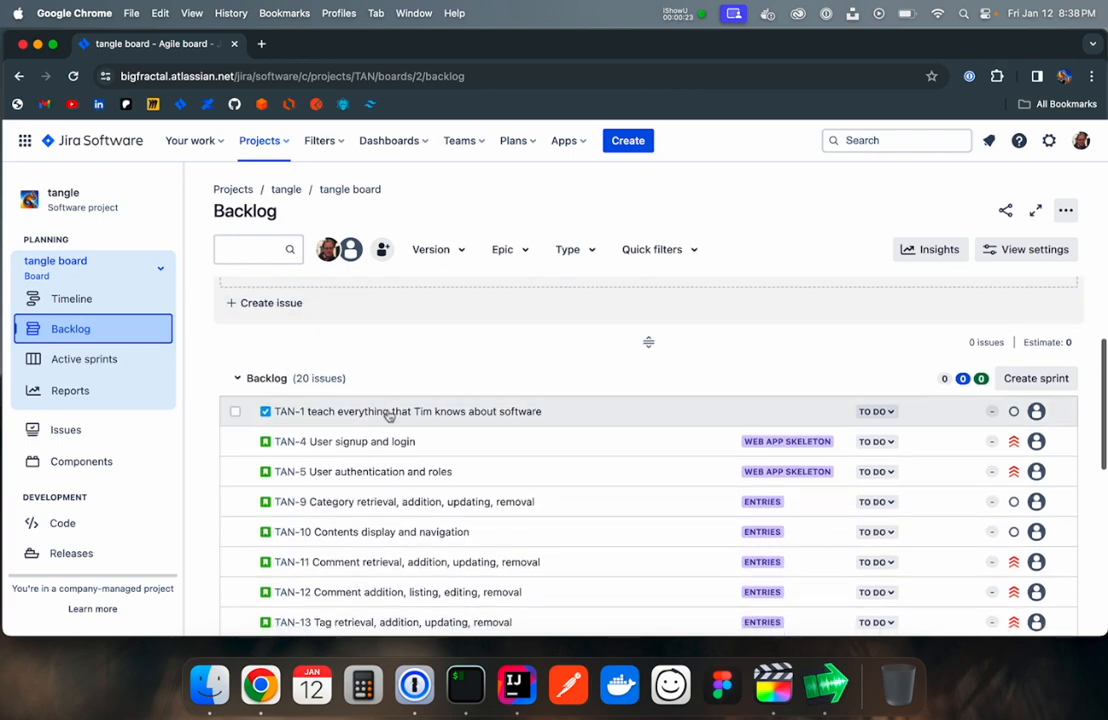
pyautogui.scroll(-10, 435, 497)
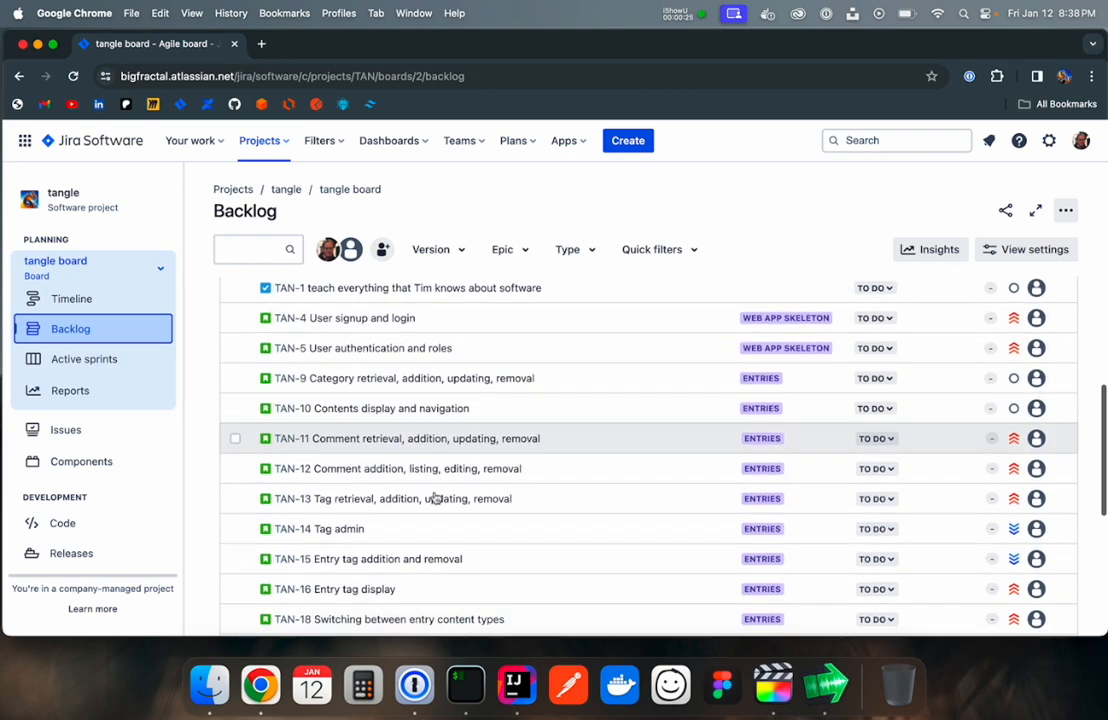
pyautogui.scroll(12, 435, 497)
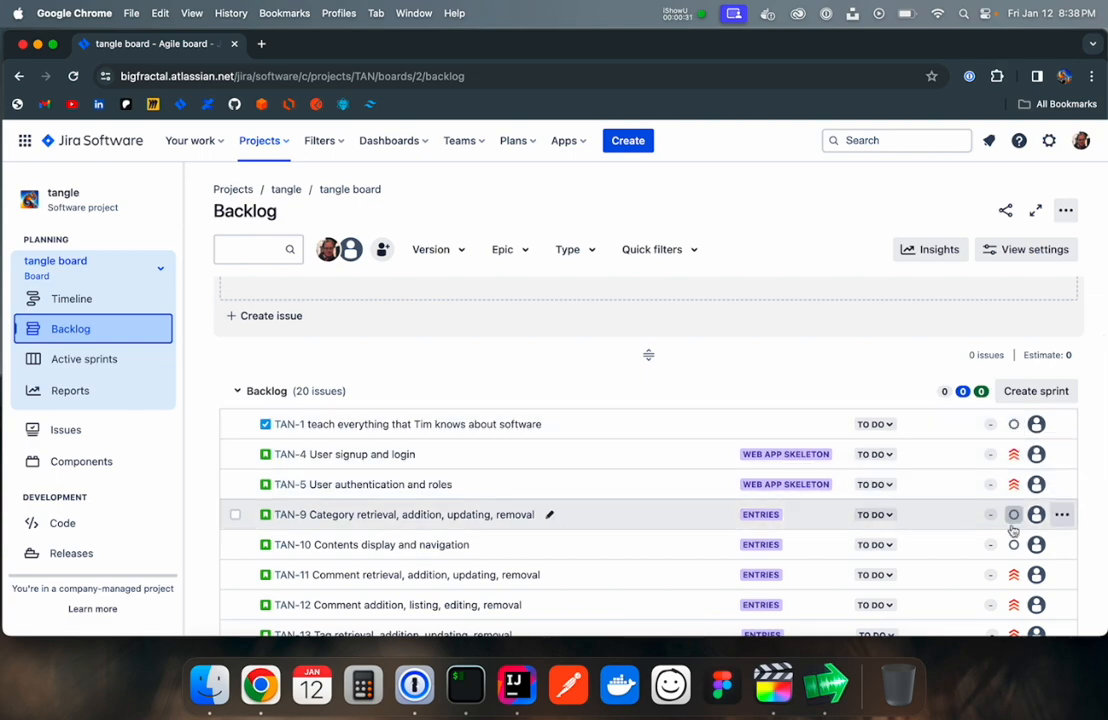
pyautogui.scroll(-2, 1013, 555)
pyautogui.scroll(-5, 1013, 562)
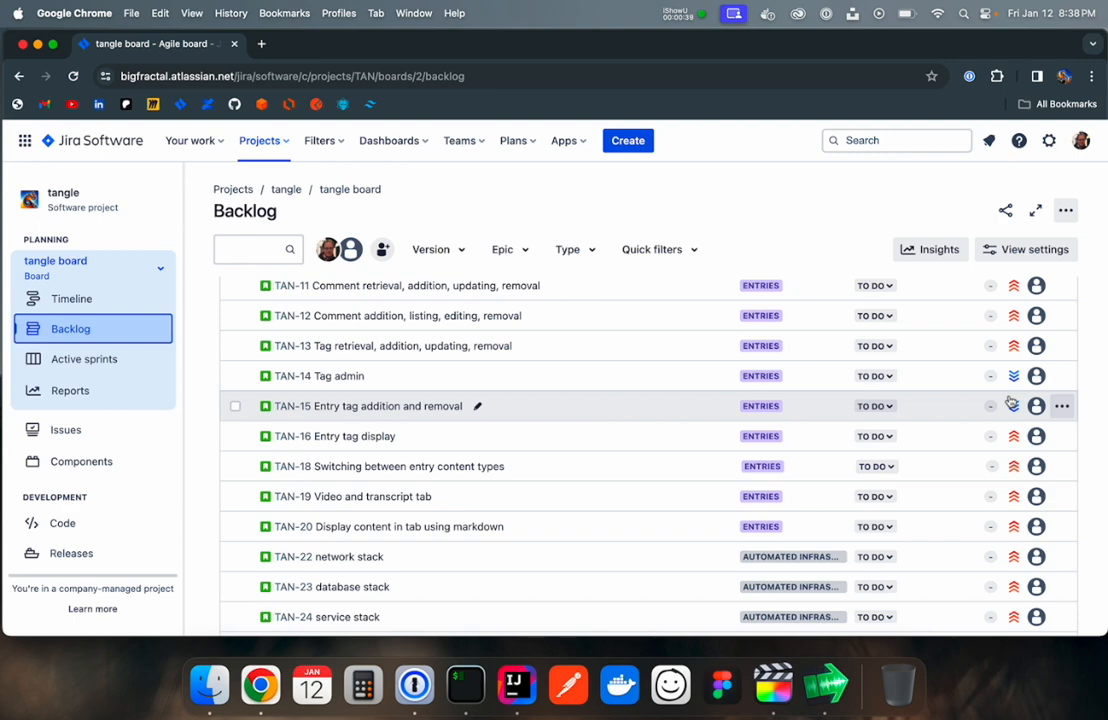
pyautogui.scroll(-1, 1010, 402)
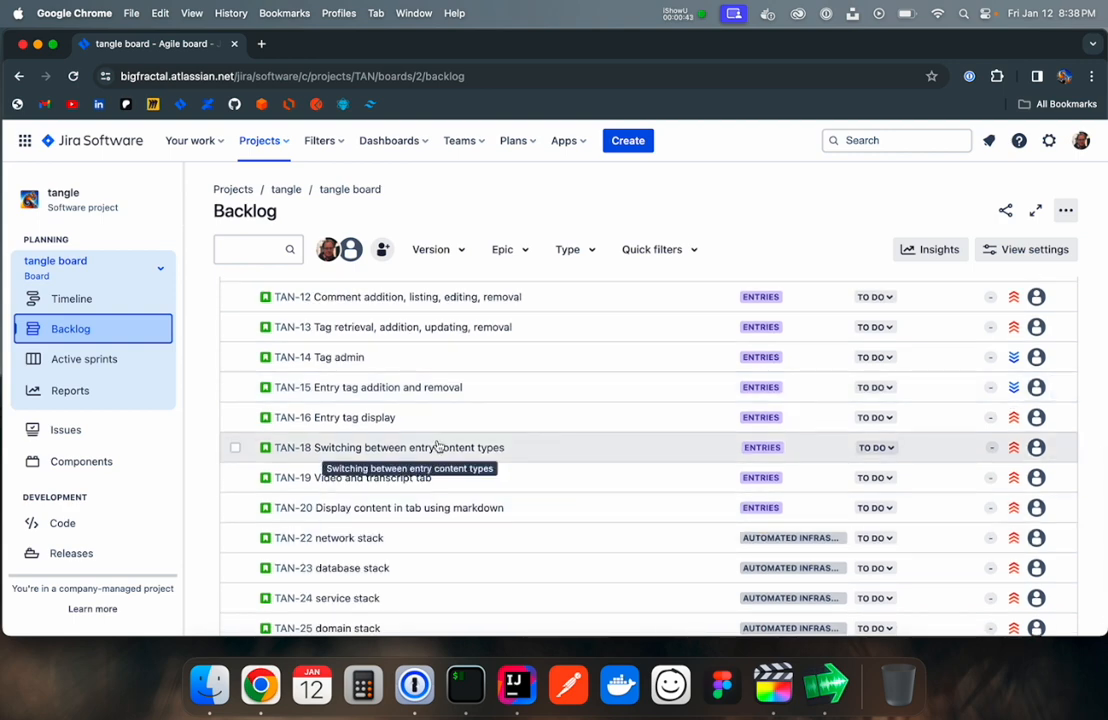
pyautogui.scroll(5, 440, 447)
pyautogui.scroll(-5, 438, 447)
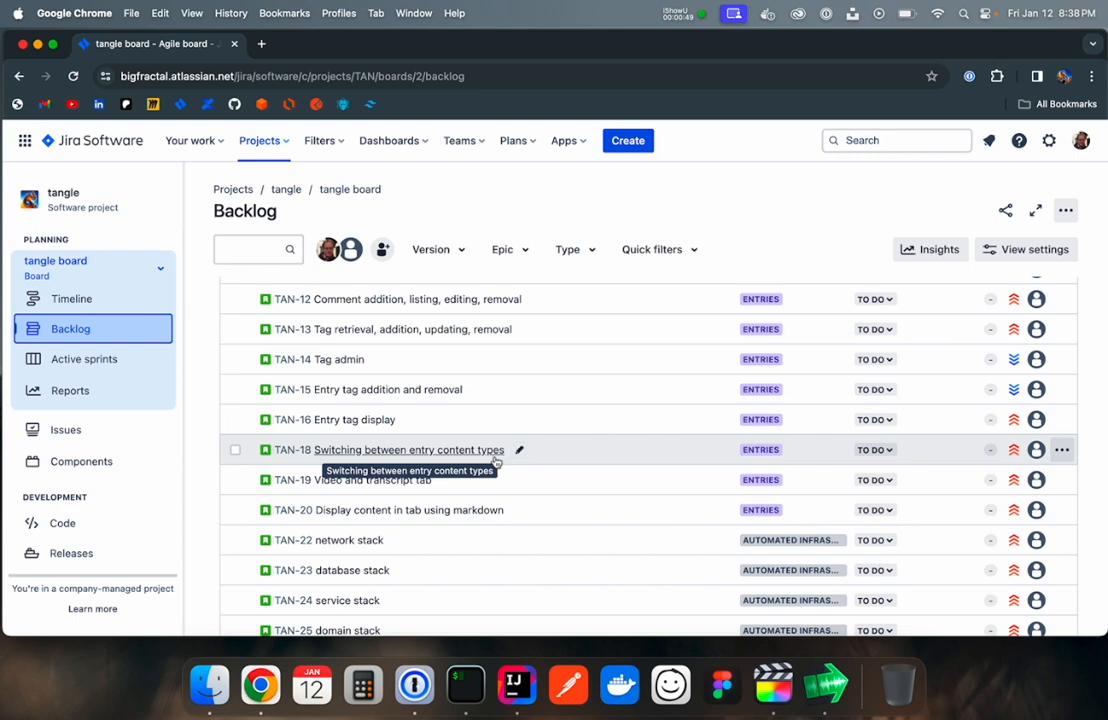
# - Set the priority of backlog issues TAN-18, TAN-19 and TAN-20 to Critical
pyautogui.click(1015, 456)
pyautogui.click(994, 504)
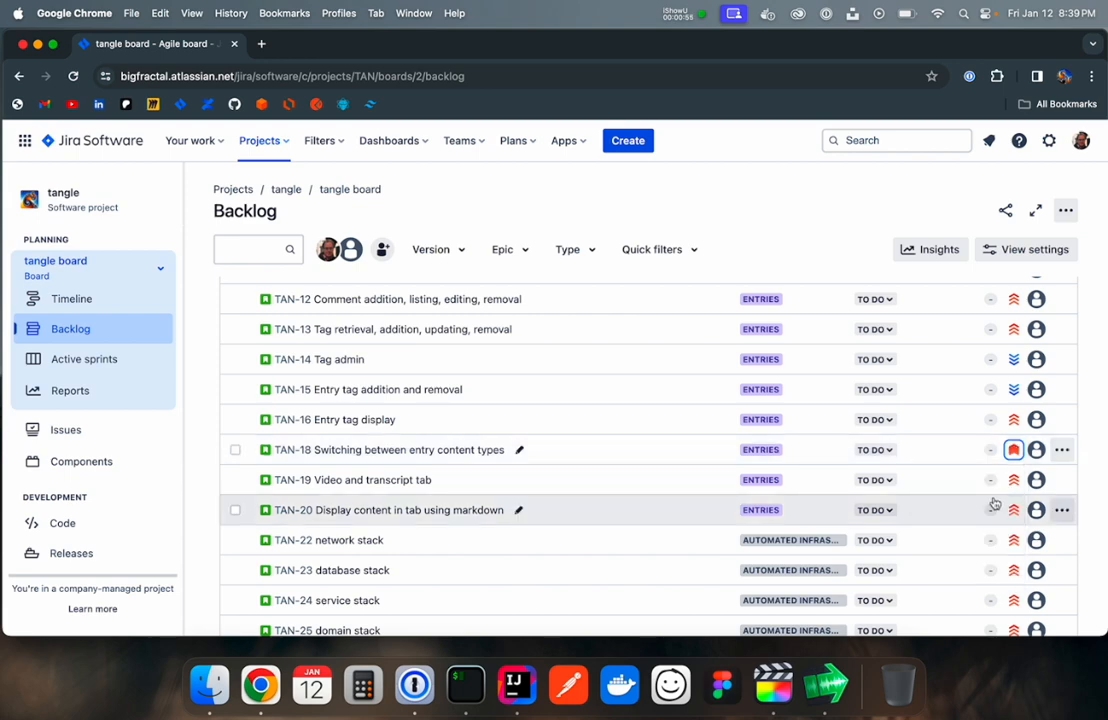
pyautogui.click(1014, 480)
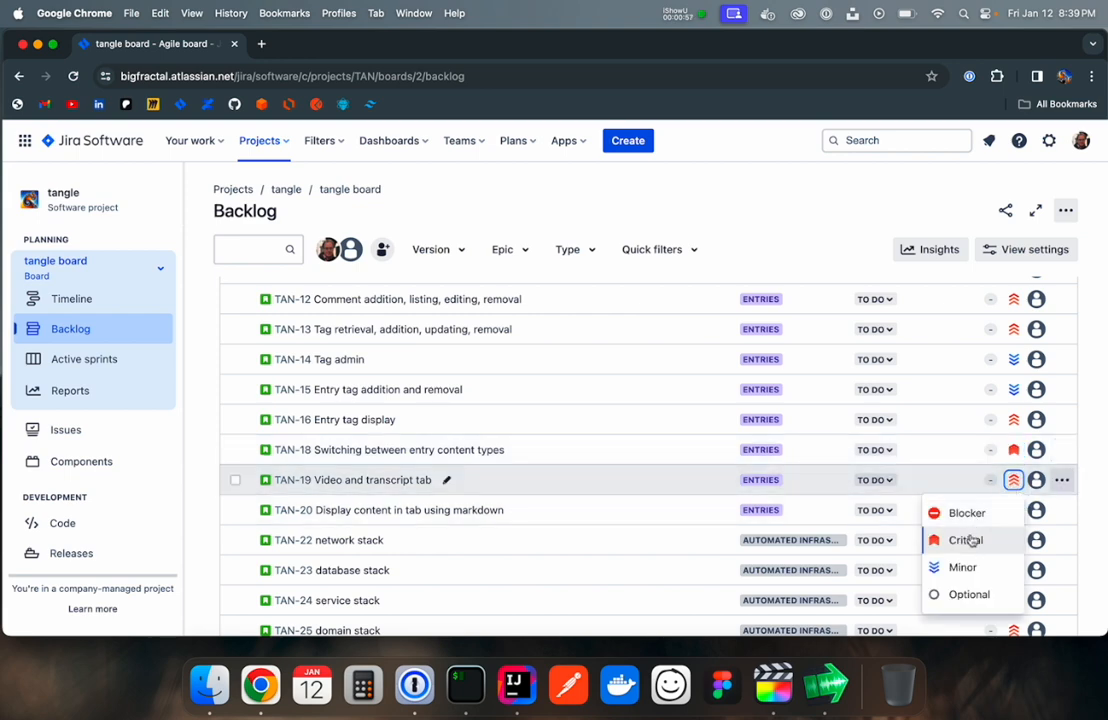
pyautogui.click(966, 540)
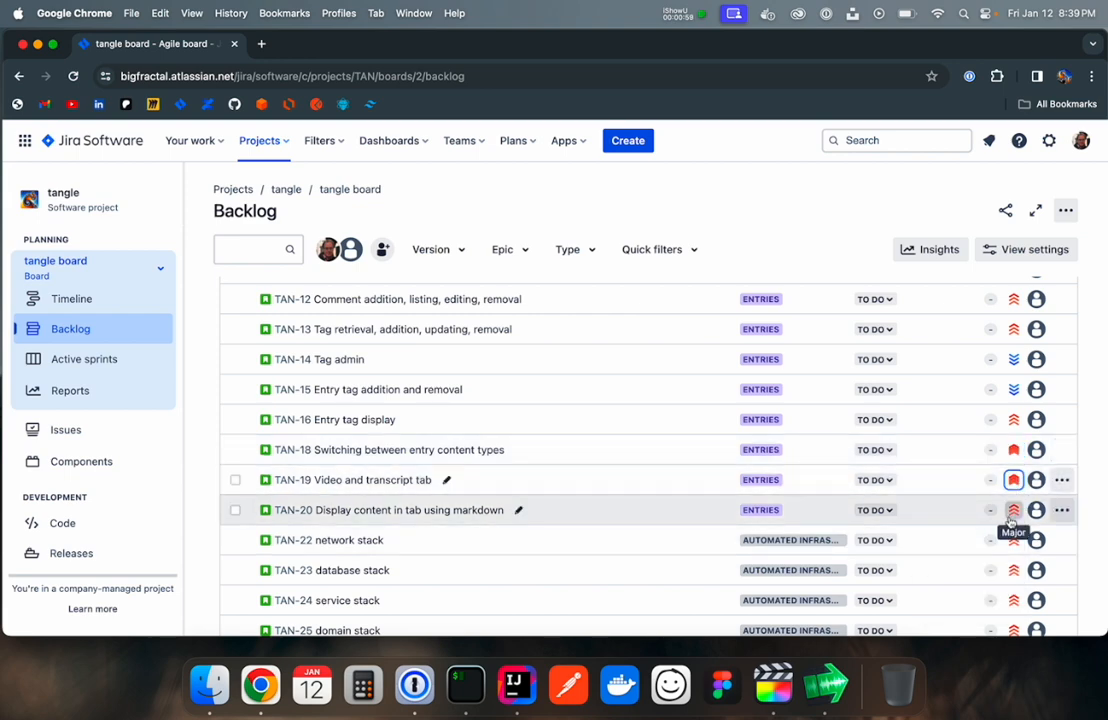
pyautogui.click(1013, 510)
pyautogui.click(966, 570)
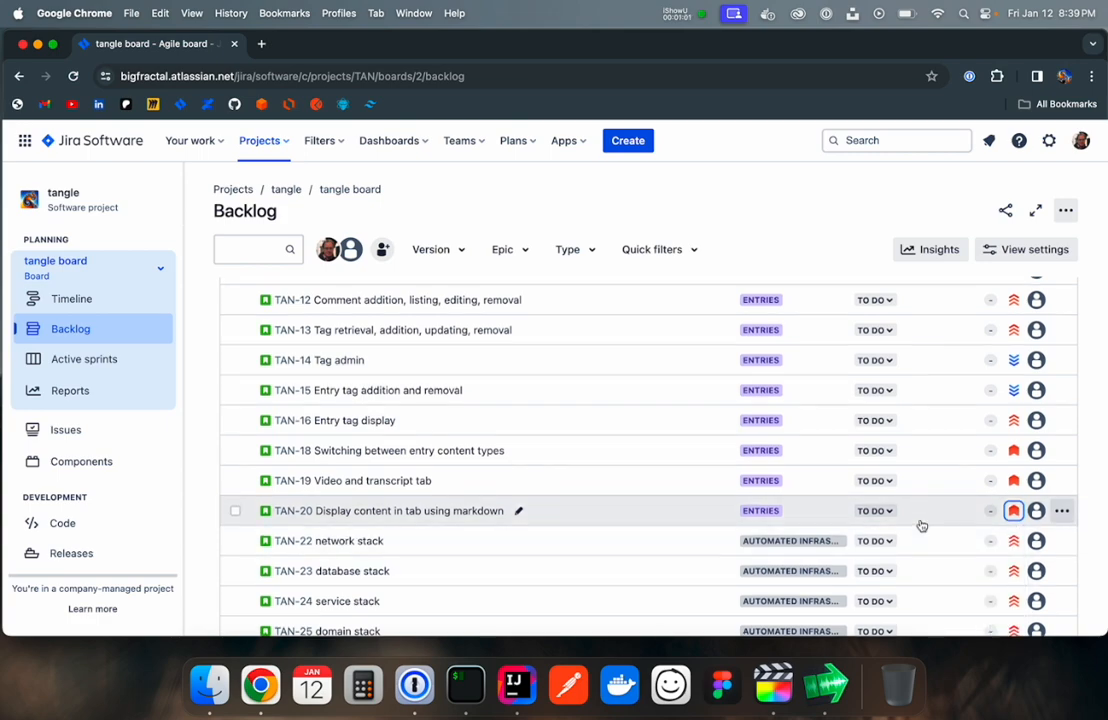
# - Open the tangle board's configuration and start editing its saved filter query, Filter for TAN board
pyautogui.scroll(-3, 920, 524)
pyautogui.scroll(8, 946, 474)
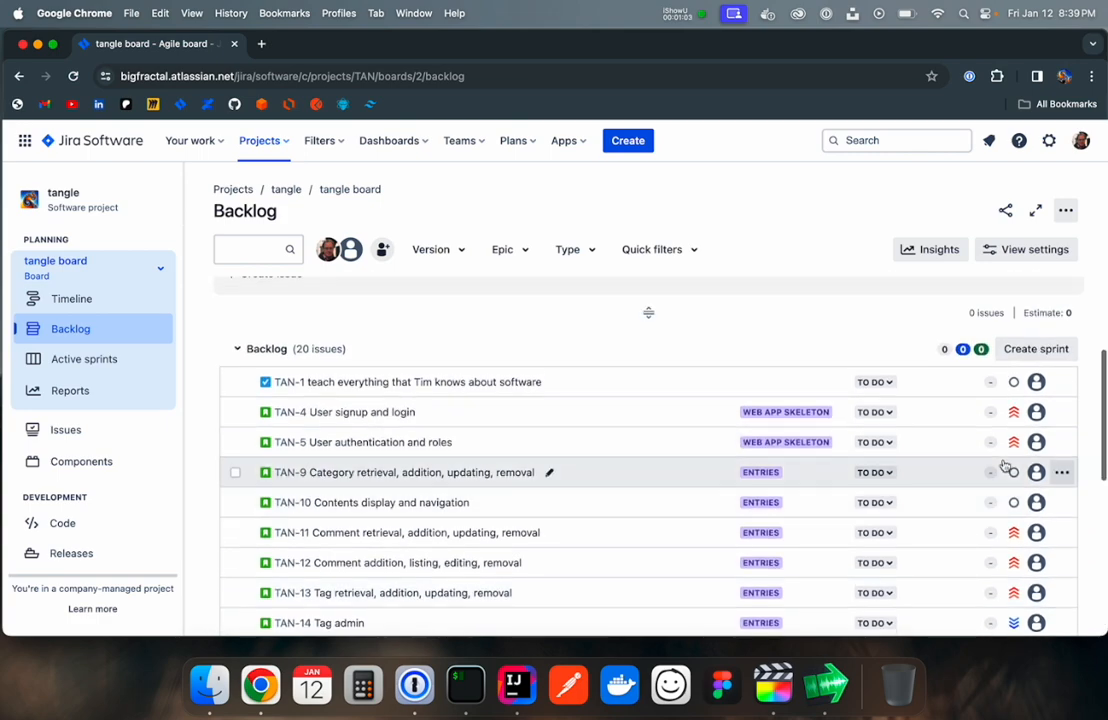
pyautogui.scroll(-2, 990, 512)
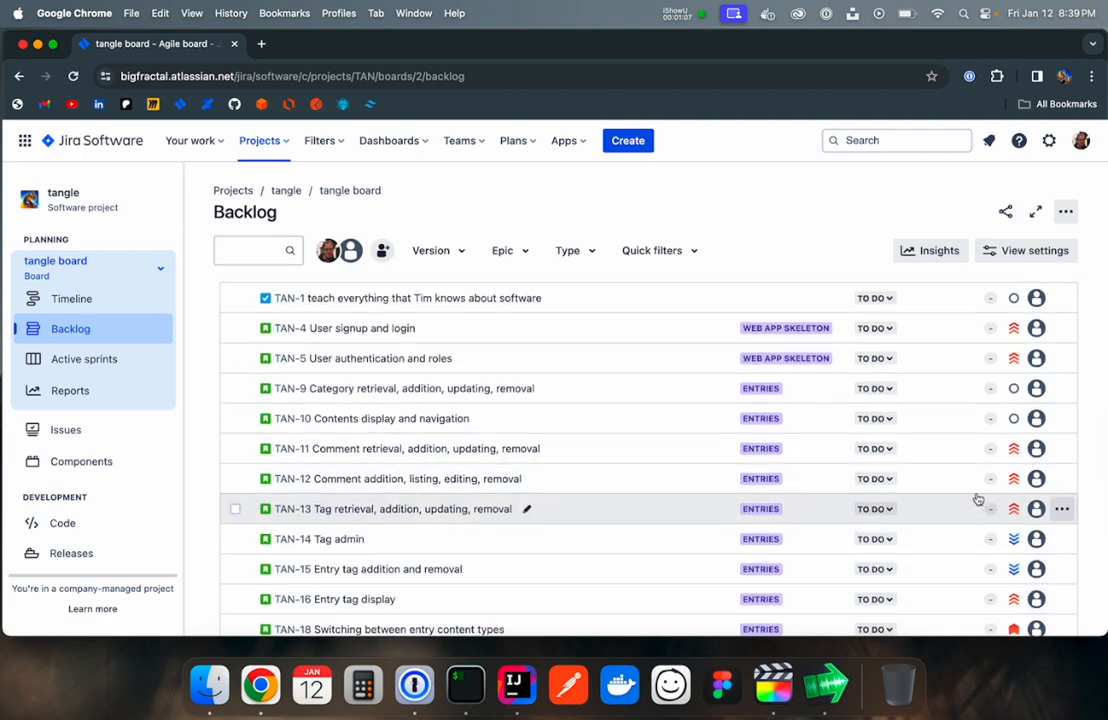
pyautogui.scroll(-1, 978, 500)
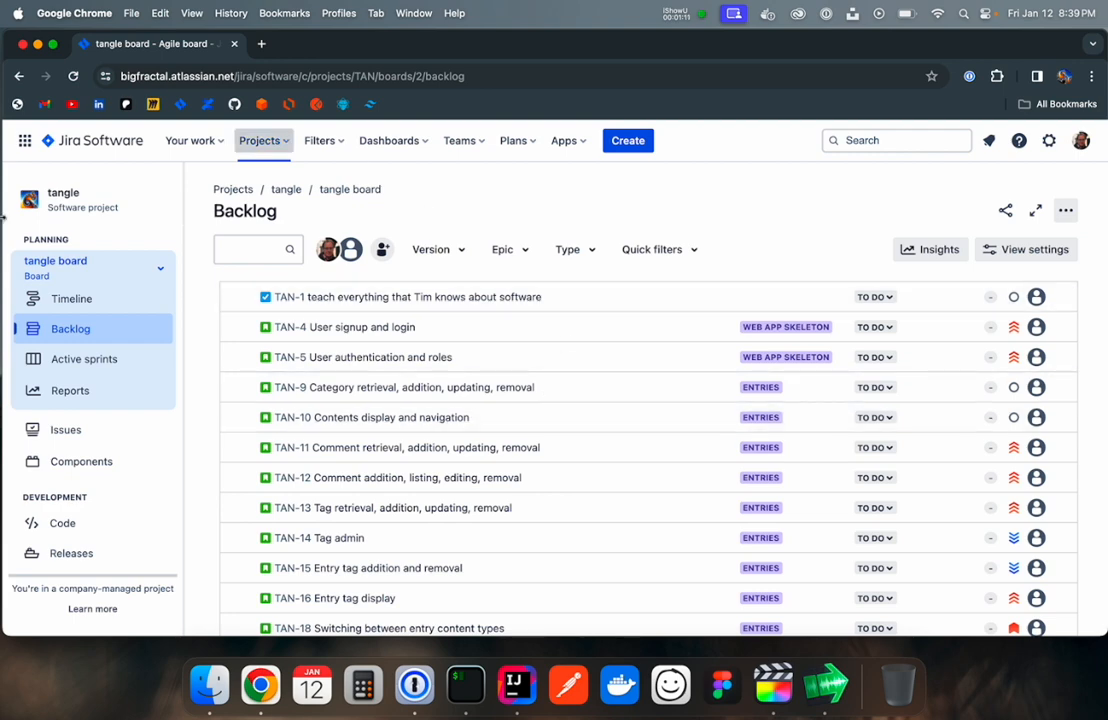
pyautogui.click(1054, 211)
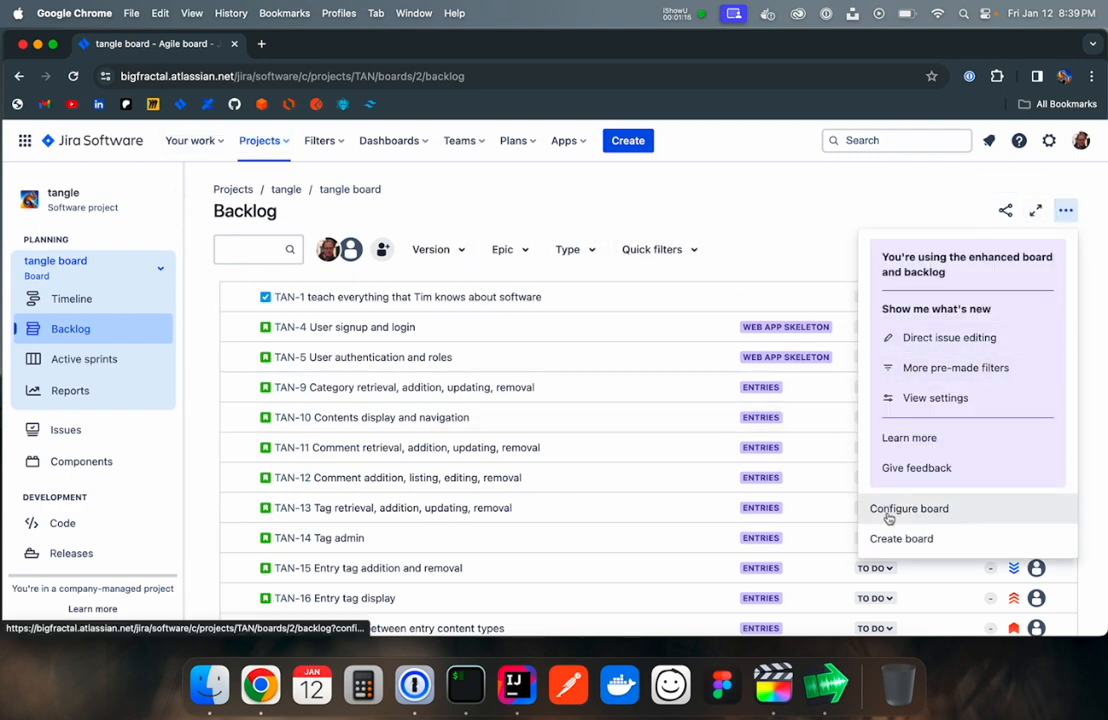
pyautogui.click(856, 513)
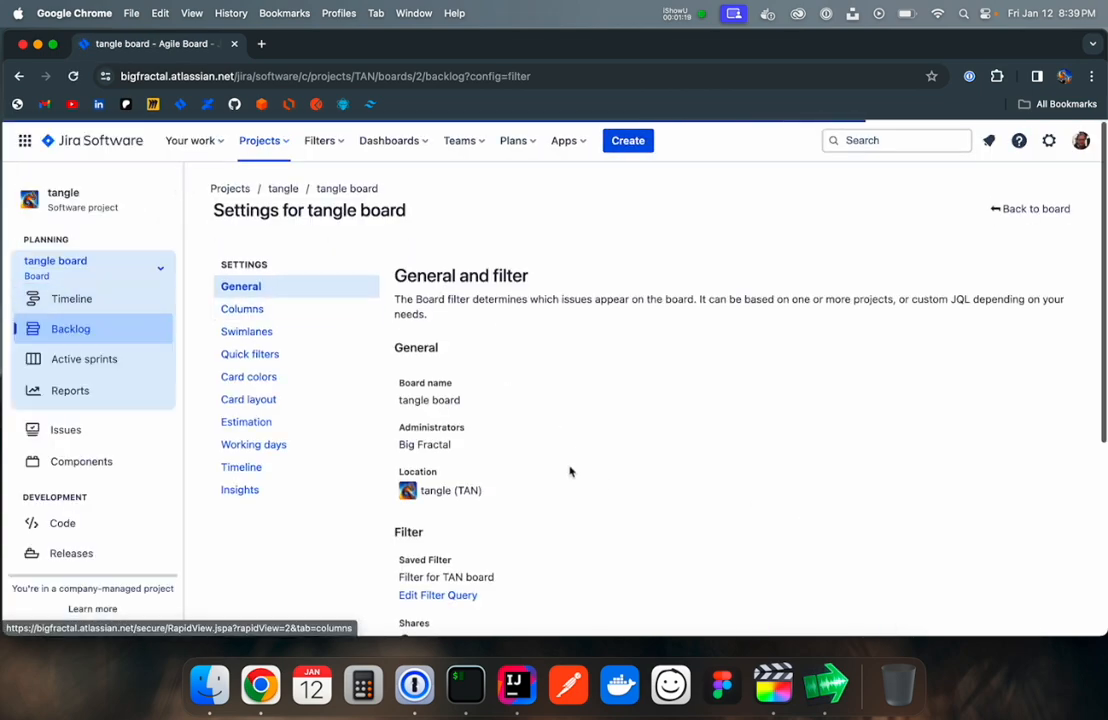
pyautogui.scroll(-3, 540, 455)
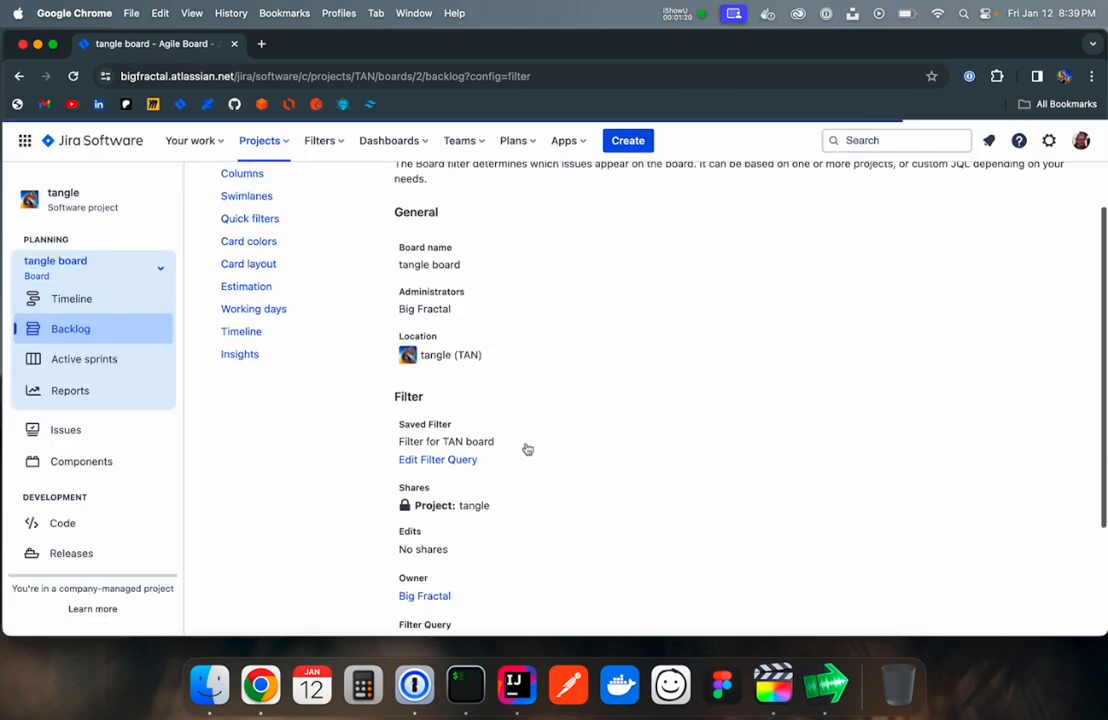
pyautogui.click(458, 462)
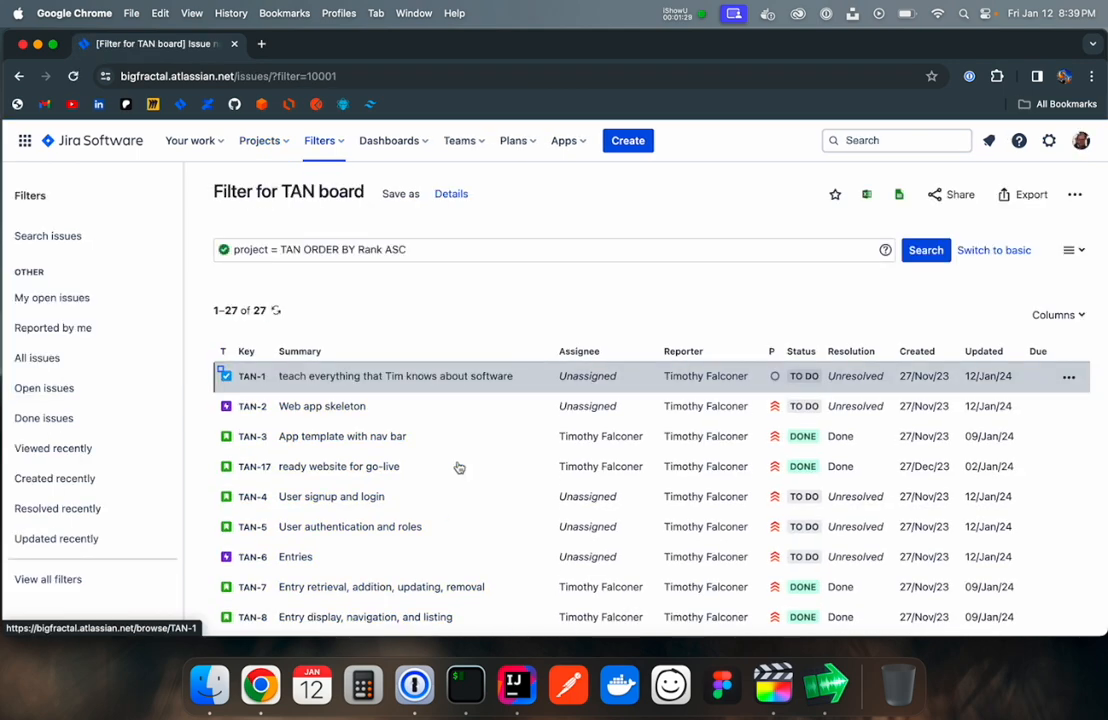
# - Check the filter's basic and JQL search modes, and review the JQL functions in the syntax documentation
pyautogui.click(990, 255)
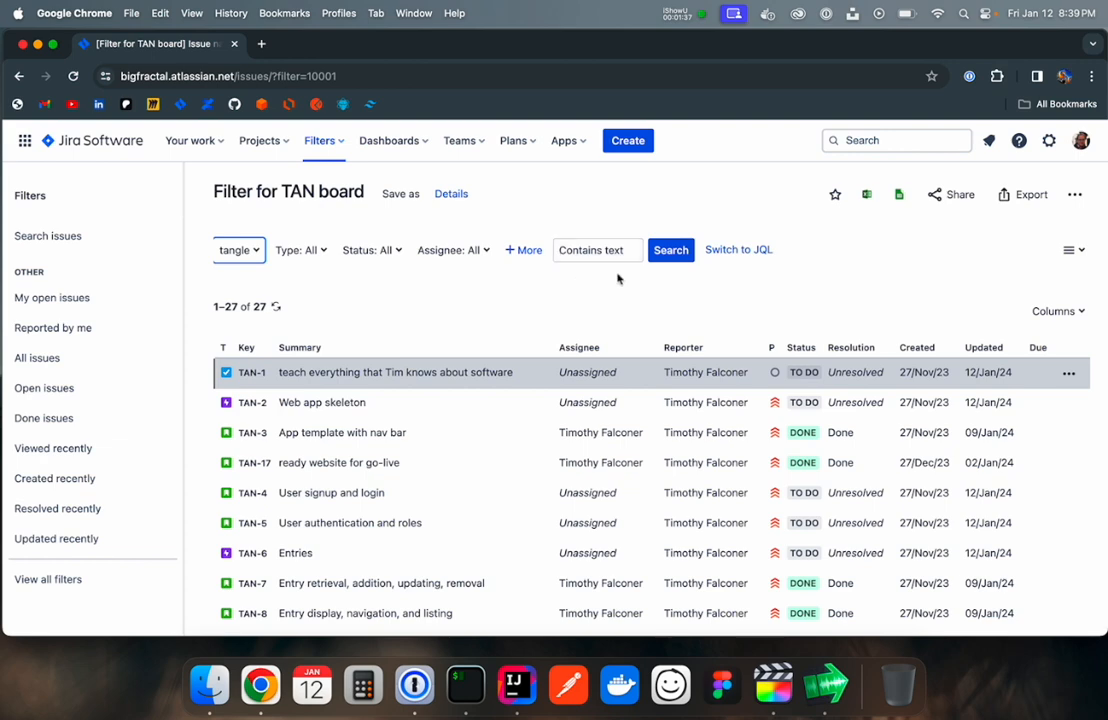
pyautogui.click(744, 251)
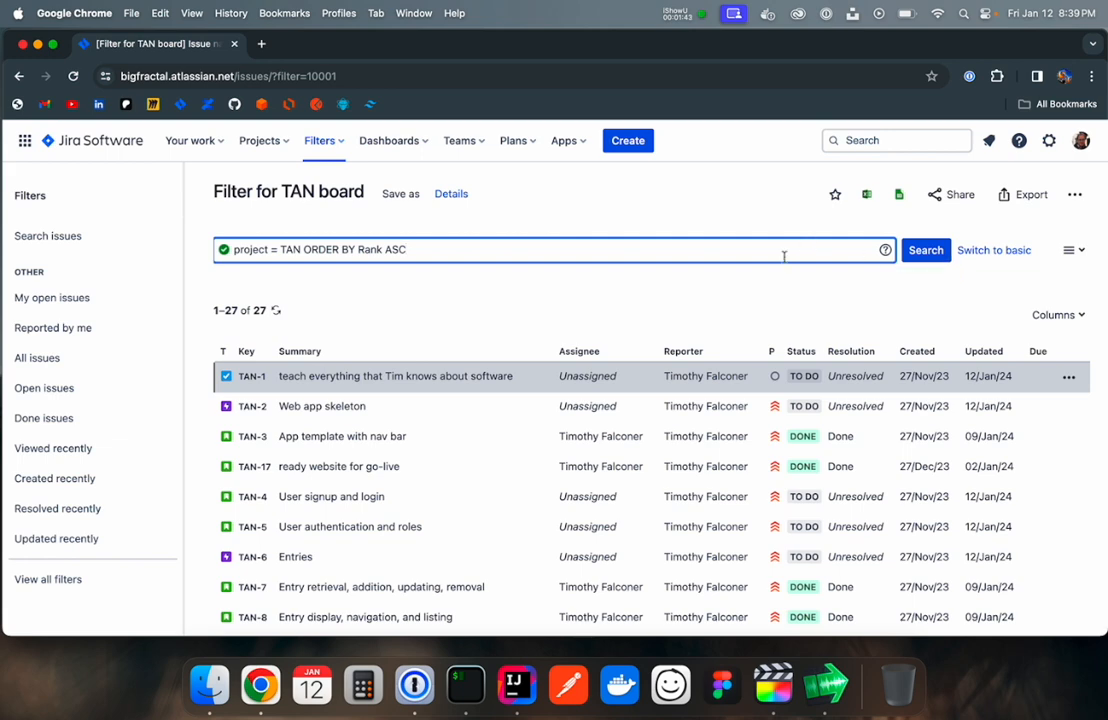
pyautogui.click(885, 252)
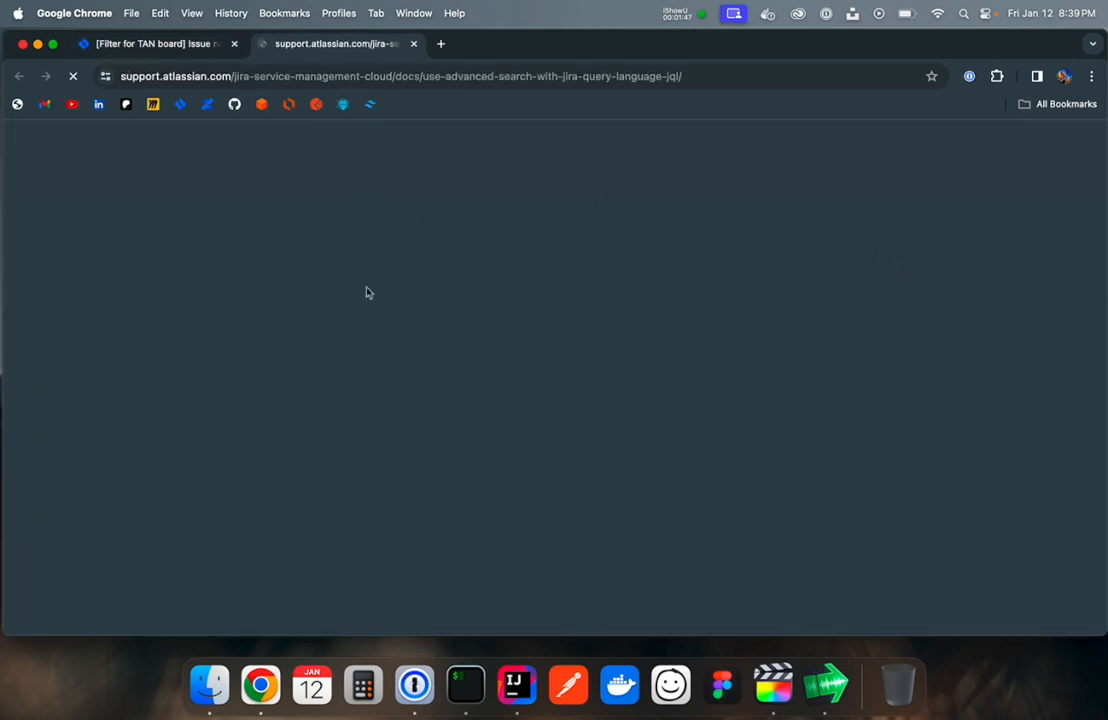
pyautogui.scroll(-5, 301, 385)
pyautogui.scroll(3, 302, 388)
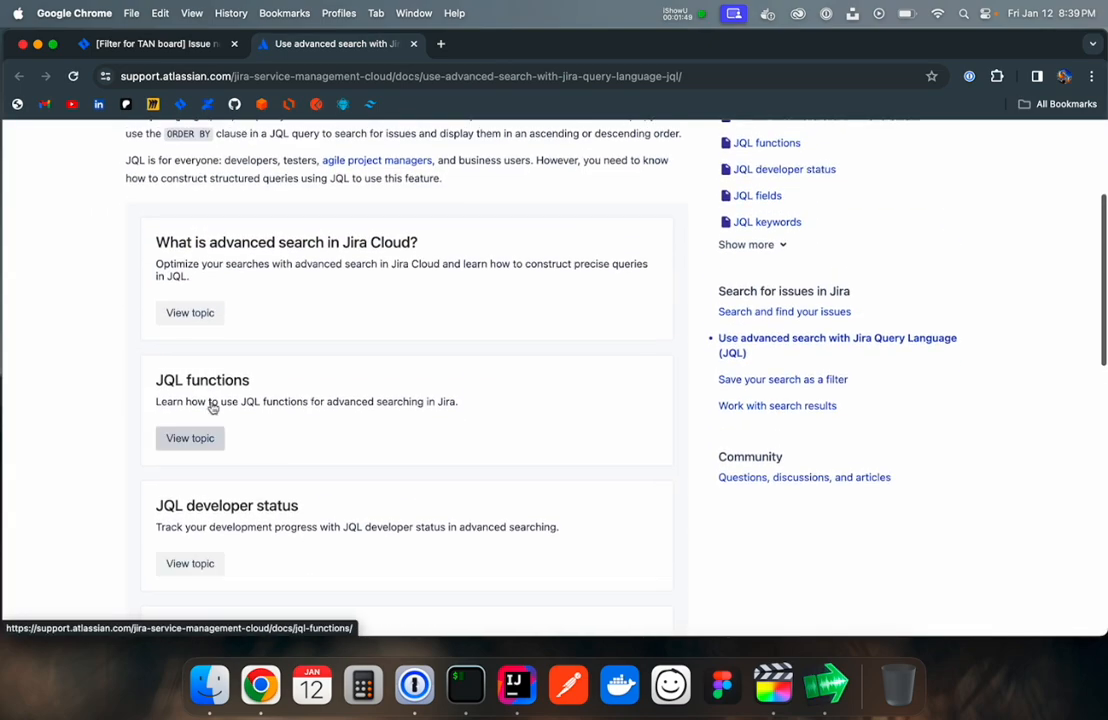
pyautogui.click(190, 438)
pyautogui.scroll(-8, 201, 440)
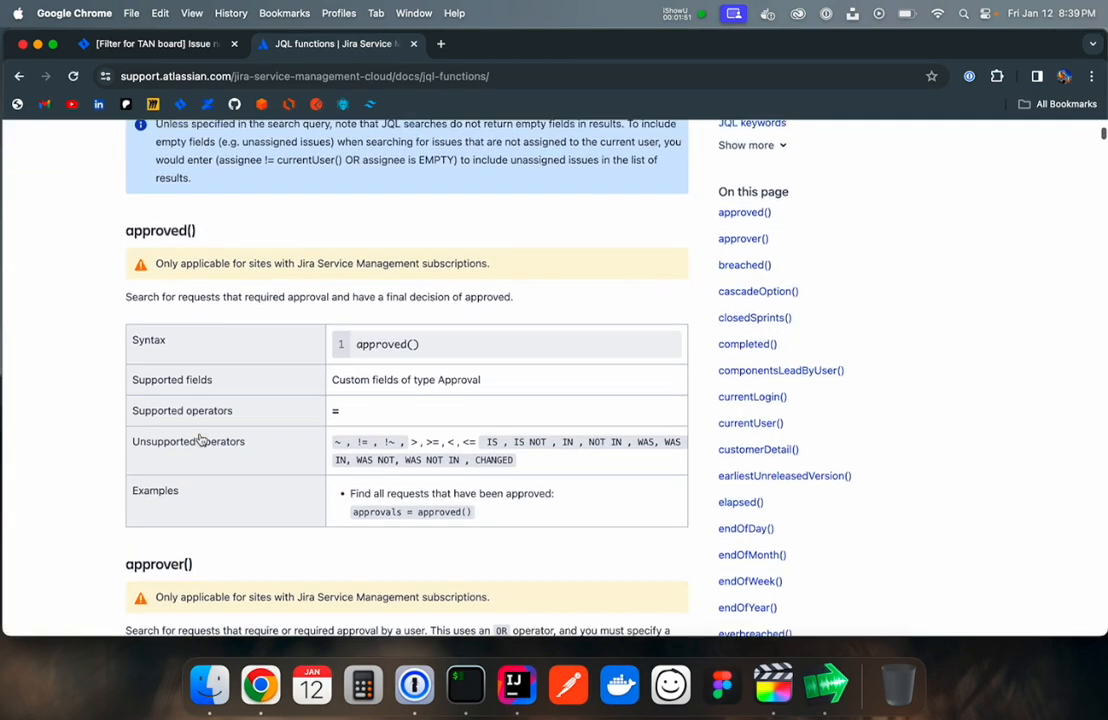
pyautogui.scroll(-10, 201, 440)
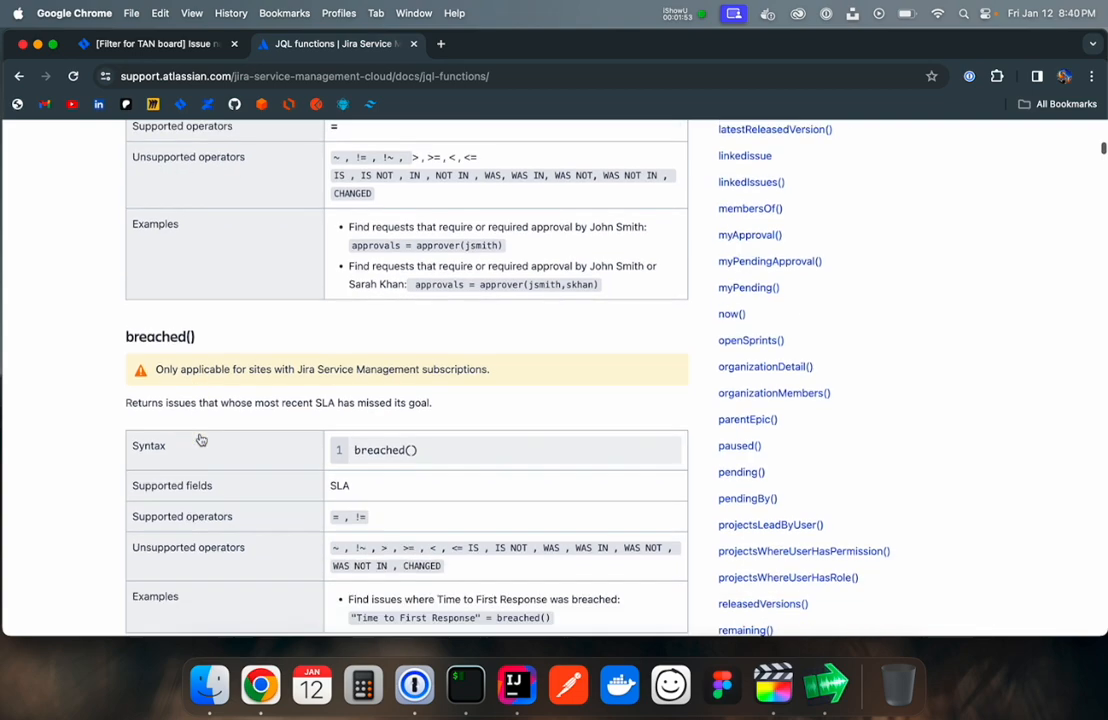
pyautogui.click(155, 44)
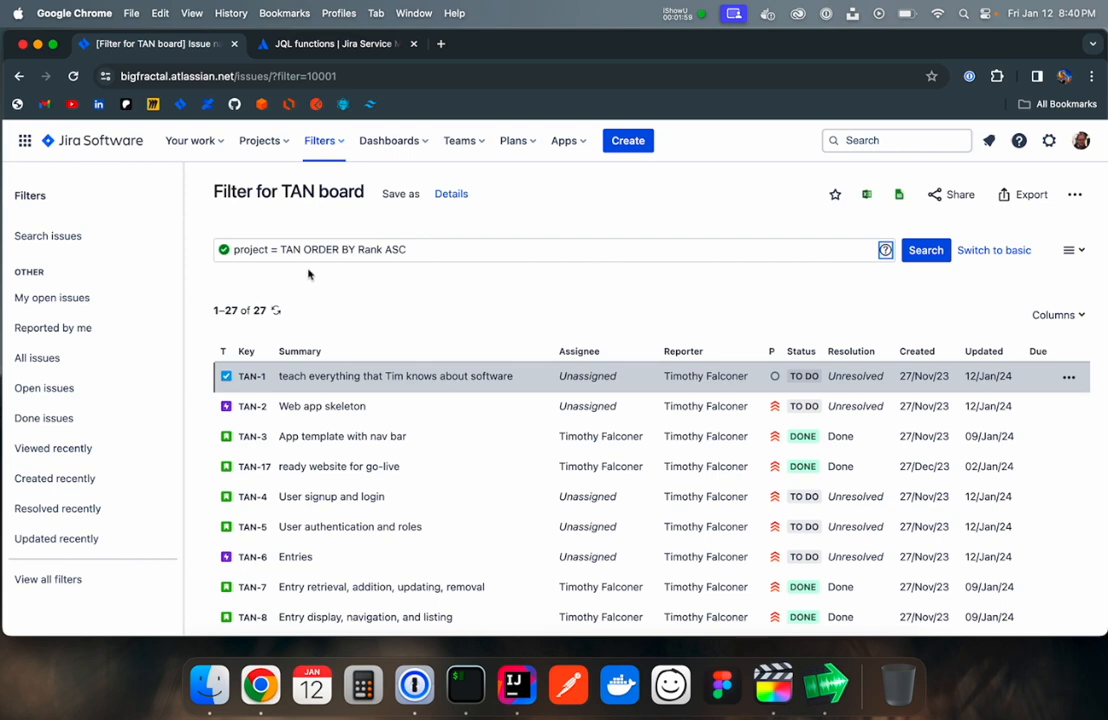
# - Set the filter query's ORDER BY clause to priority DESC
pyautogui.moveTo(358, 251); pyautogui.dragTo(447, 252)
pyautogui.click(379, 252)
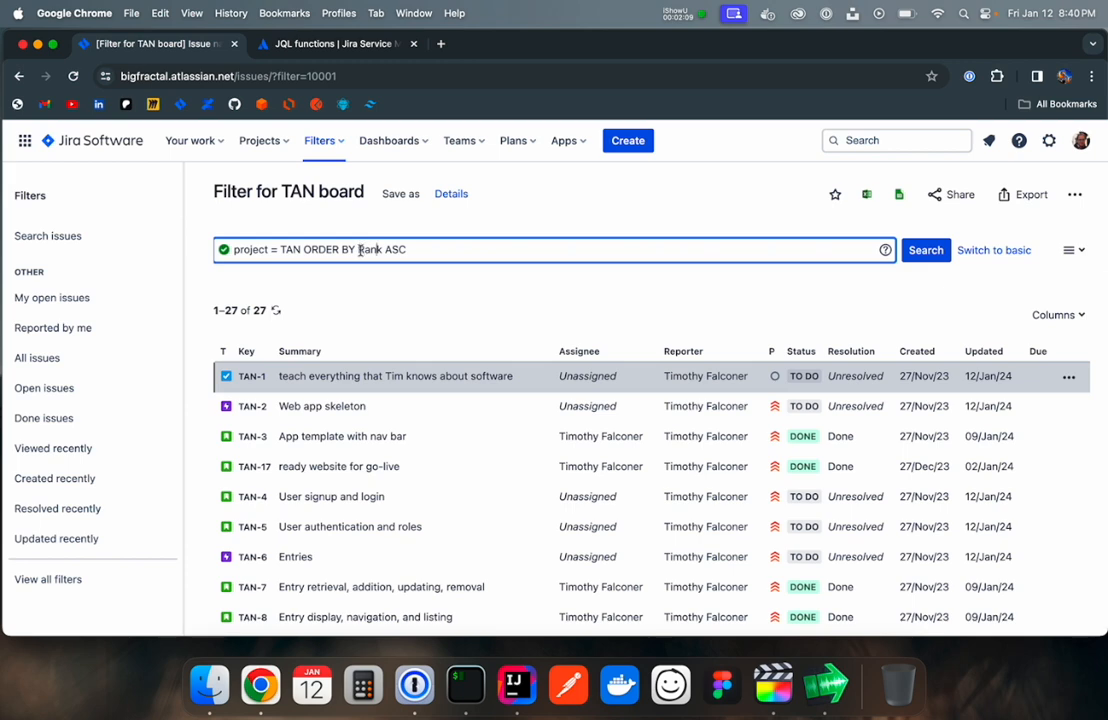
pyautogui.moveTo(359, 250); pyautogui.dragTo(481, 251)
pyautogui.write('pri')
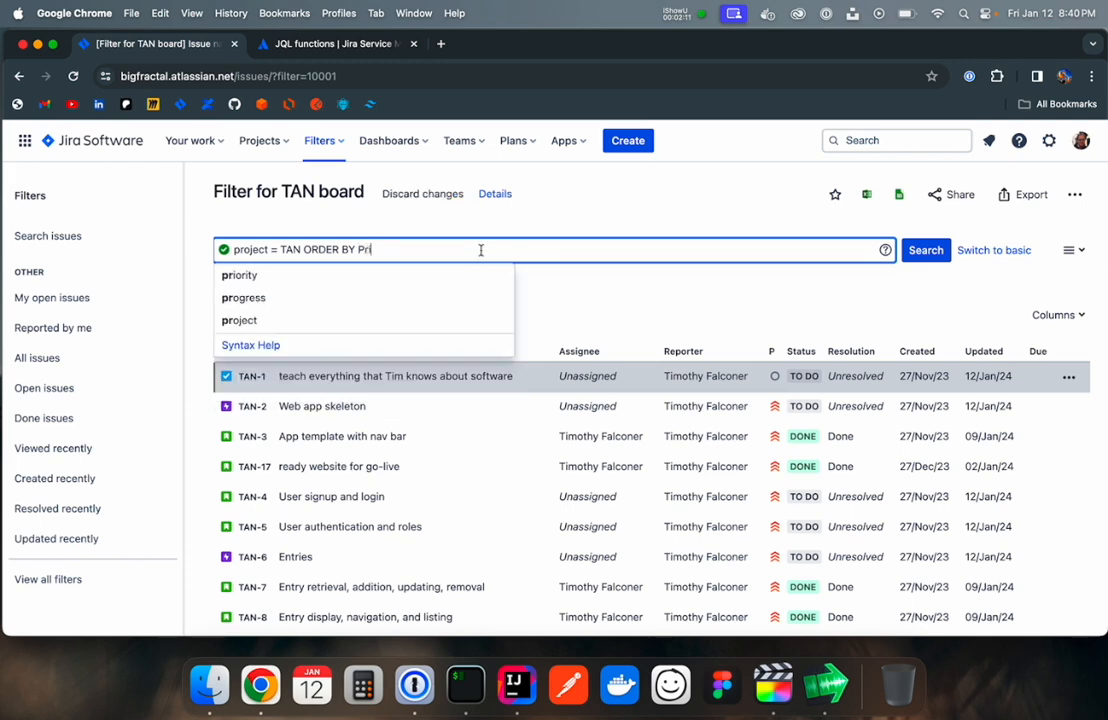
pyautogui.click(376, 276)
pyautogui.write('DESC')
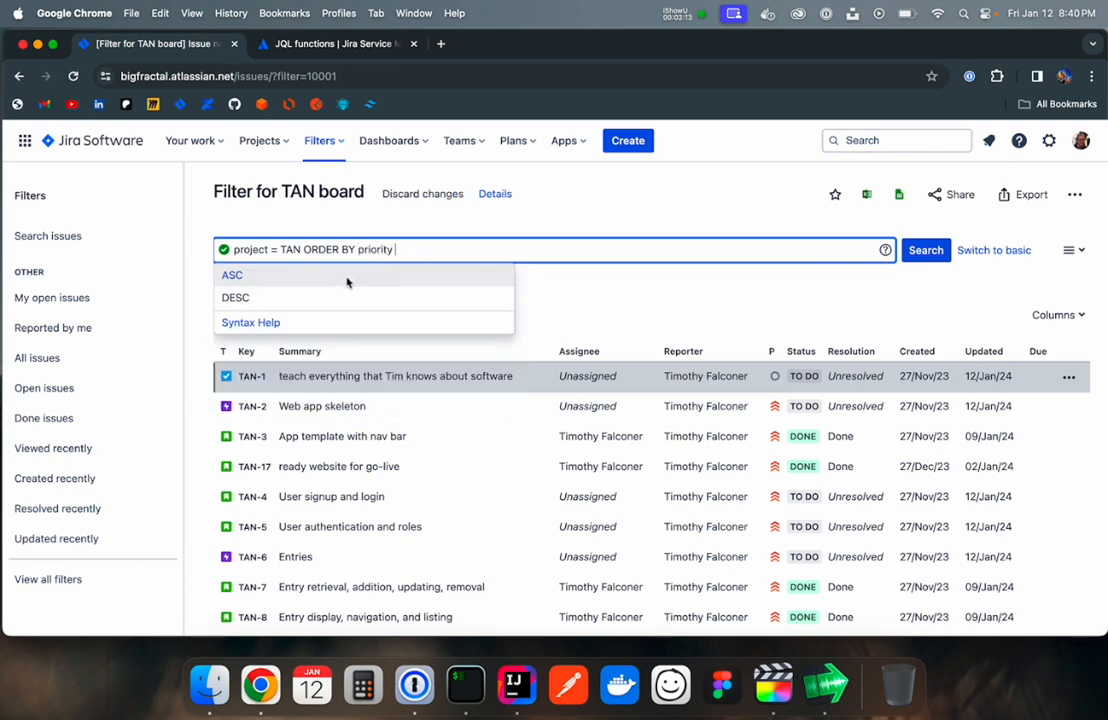
# - Add "Epic Name" as the second sort field in the filter query's ORDER BY clause
pyautogui.write(',')
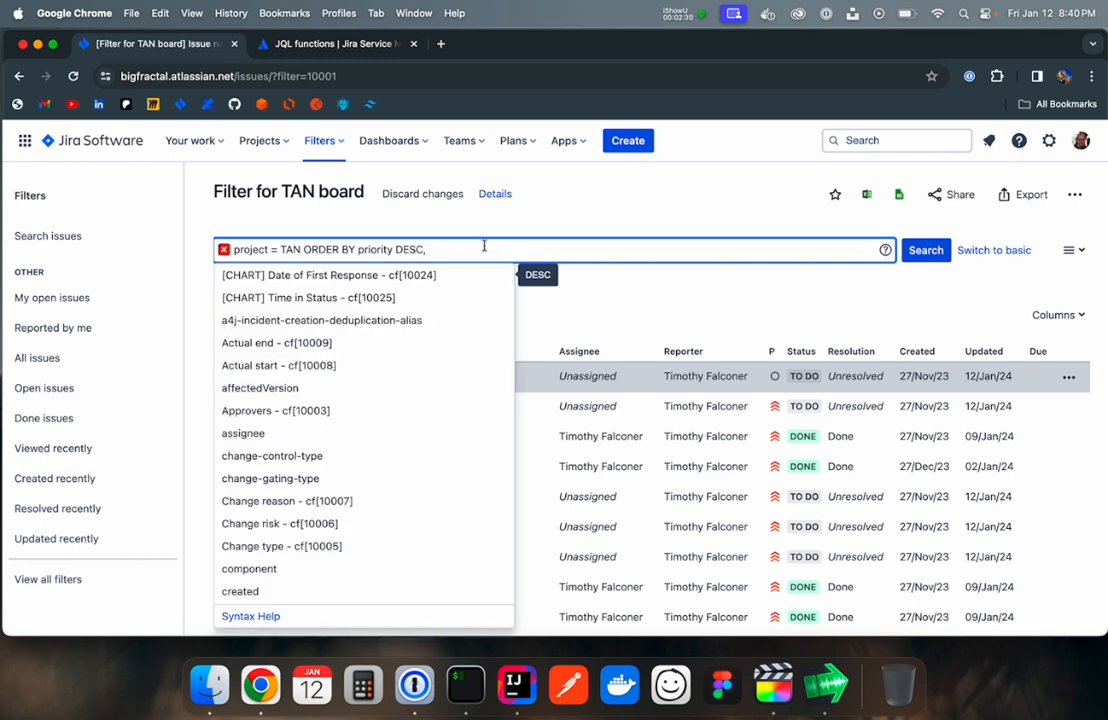
pyautogui.write('Epic')
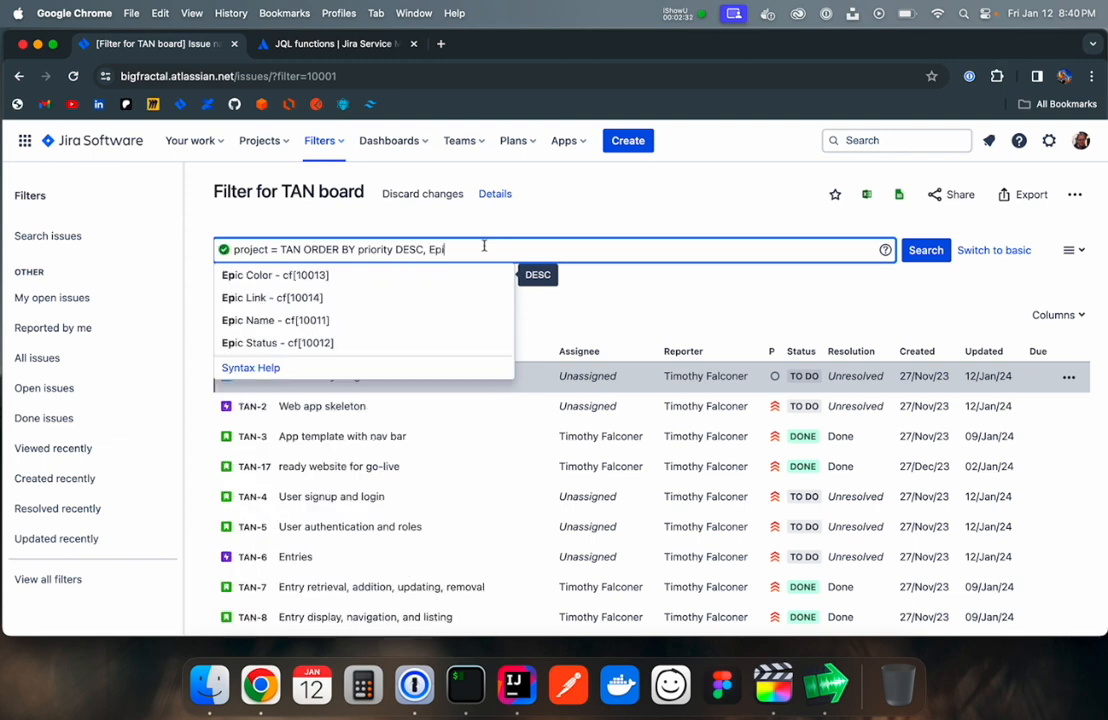
pyautogui.click(268, 319)
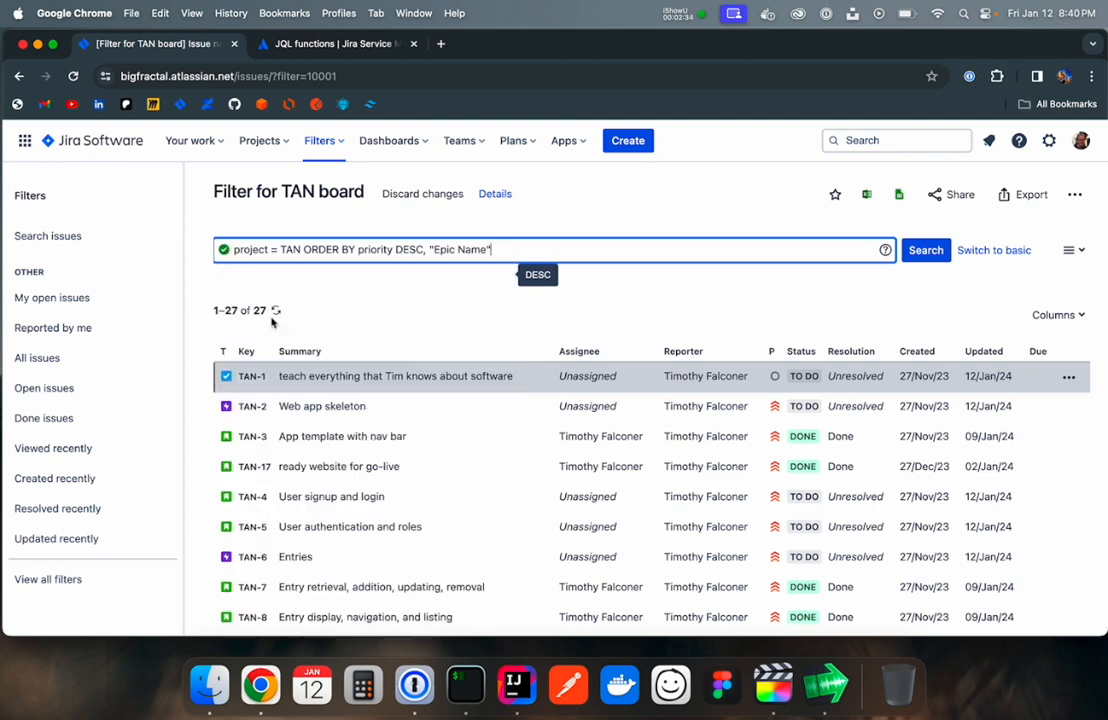
# - Add Key as the third sort field after "Epic Name" in the ORDER BY clause and run the query
pyautogui.write('Name"')
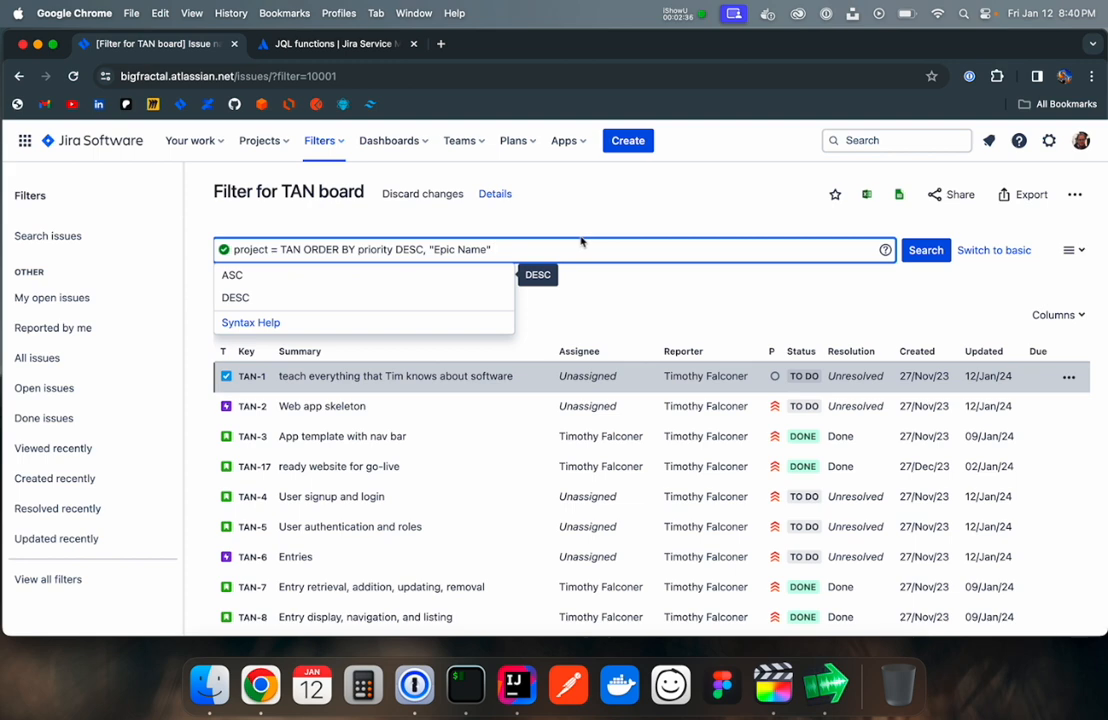
pyautogui.write(', ')
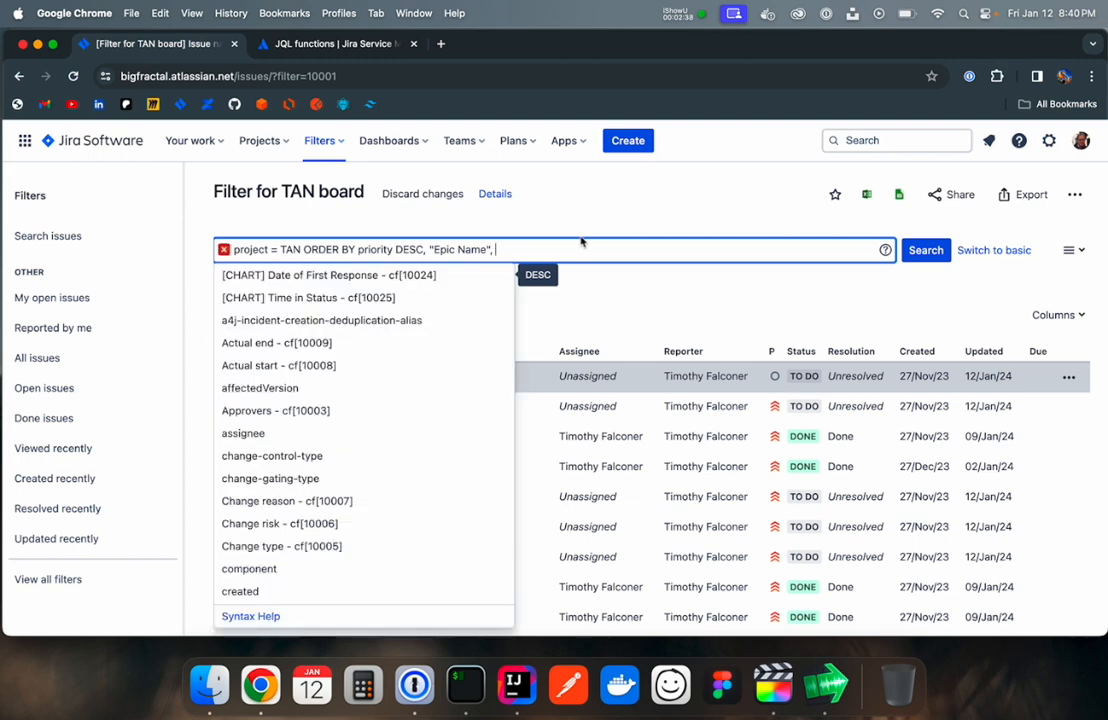
pyautogui.write('Key')
pyautogui.press('Return')
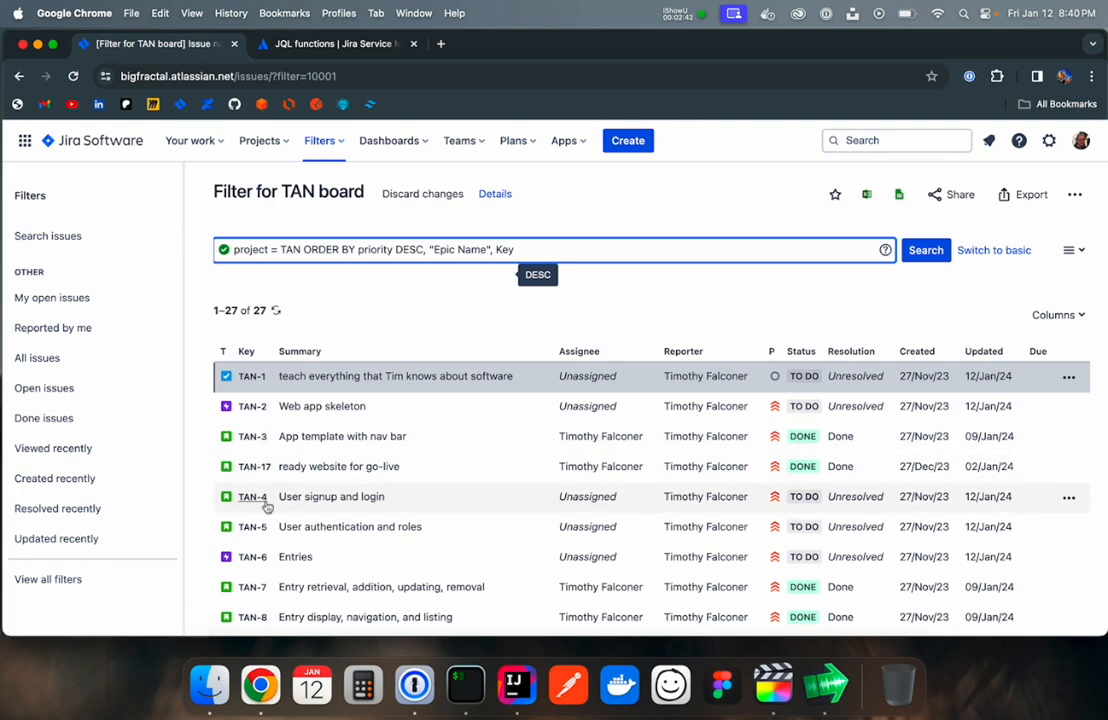
pyautogui.click(937, 253)
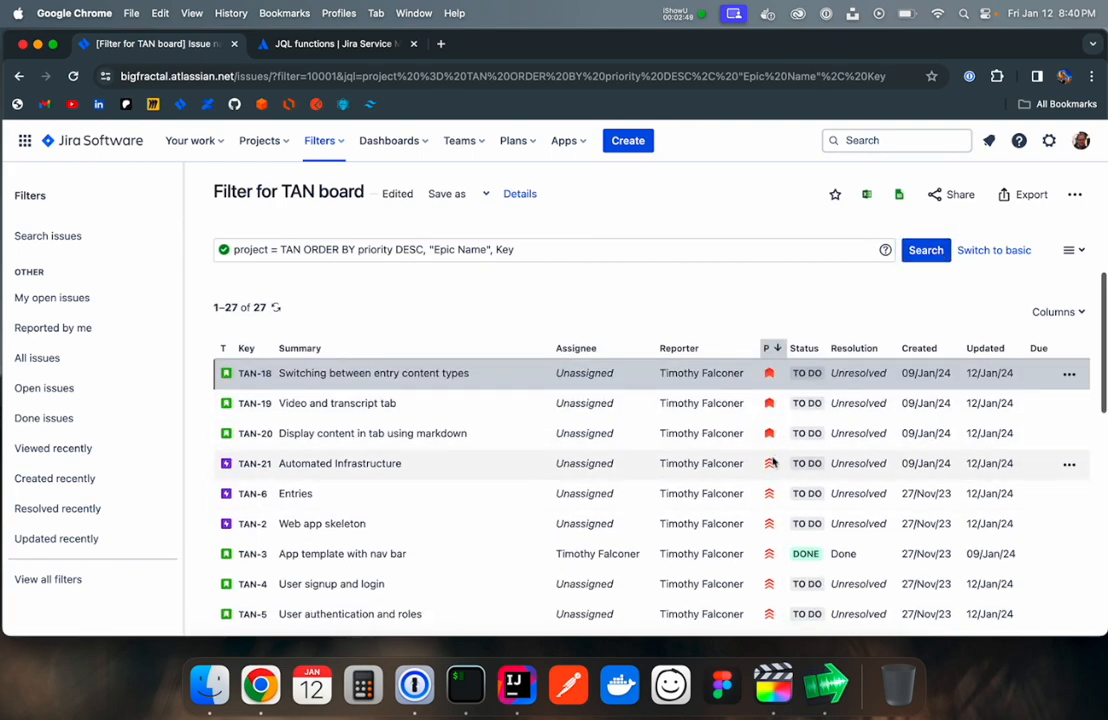
# - Review the sorted issues and save the edited query as a new filter named tangle board
pyautogui.scroll(-5, 772, 455)
pyautogui.scroll(5, 772, 457)
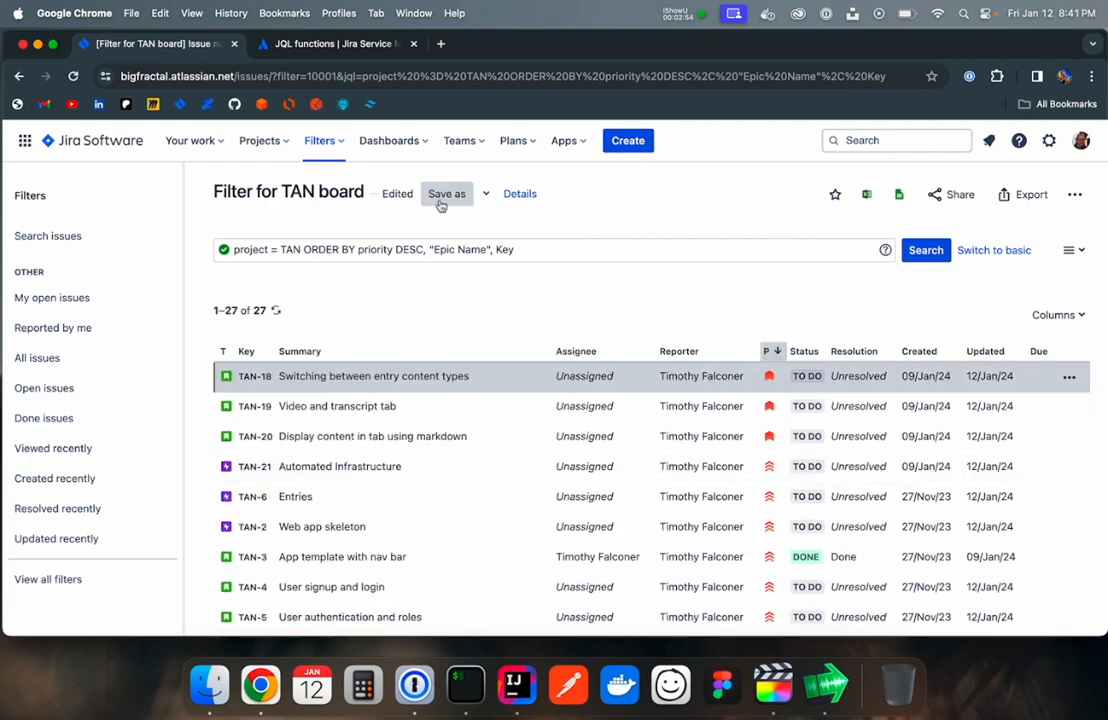
pyautogui.click(446, 194)
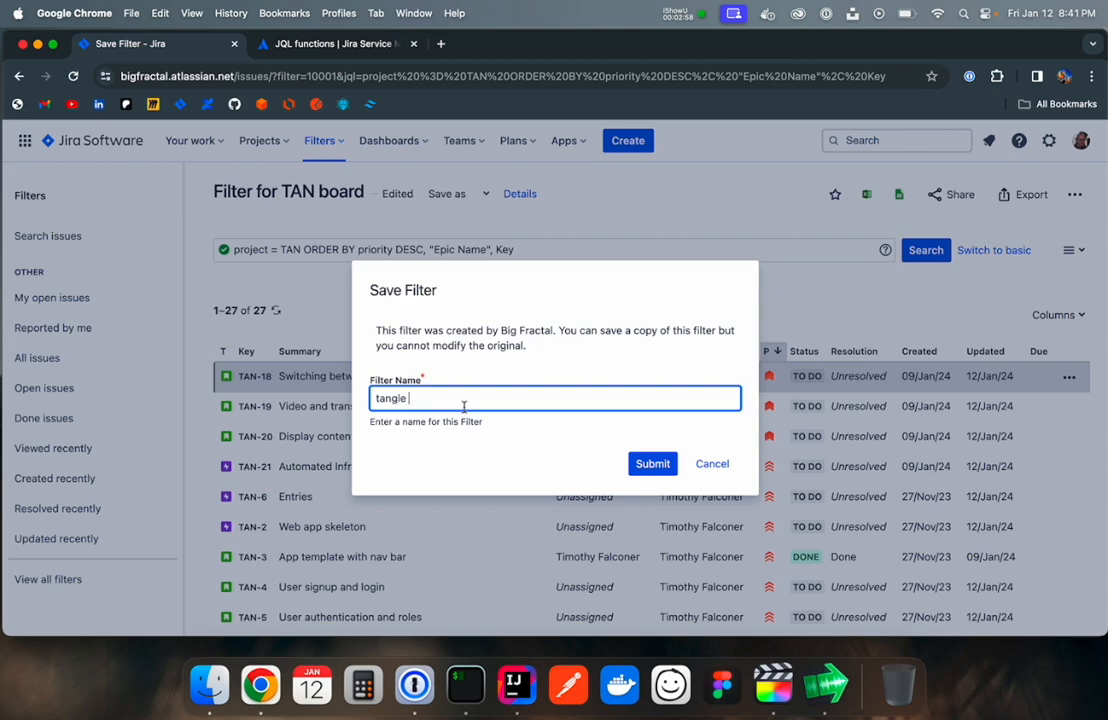
pyautogui.click(653, 463)
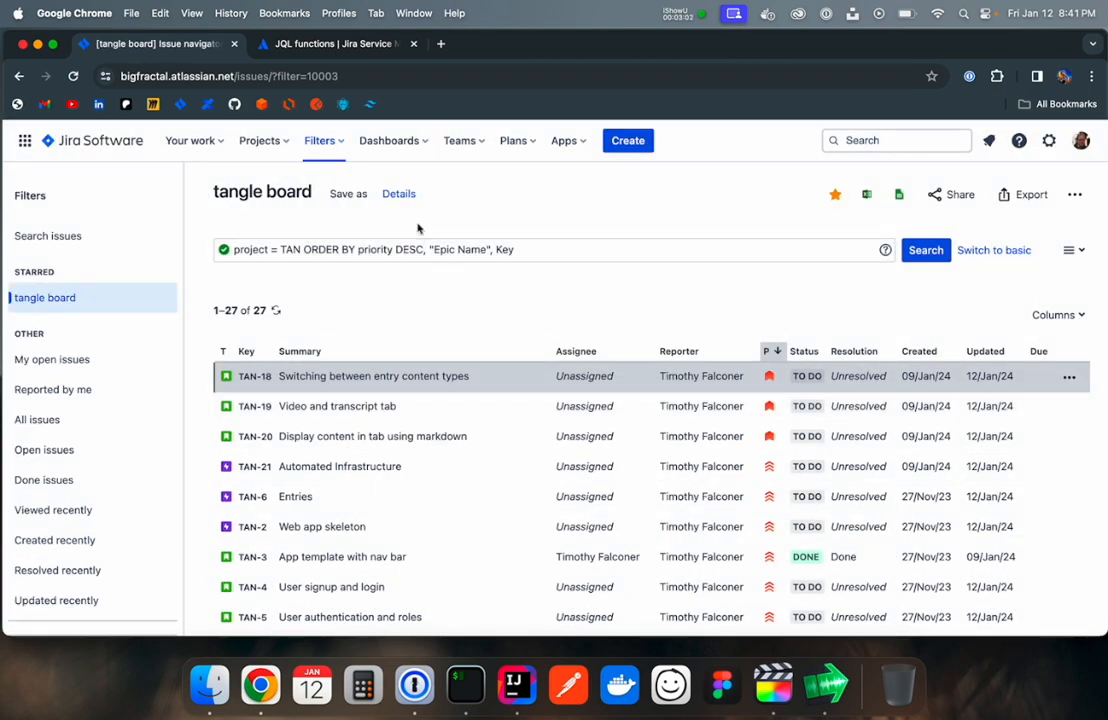
# - Edit the new filter's permissions and add the tangle project with all roles as viewers
pyautogui.click(401, 196)
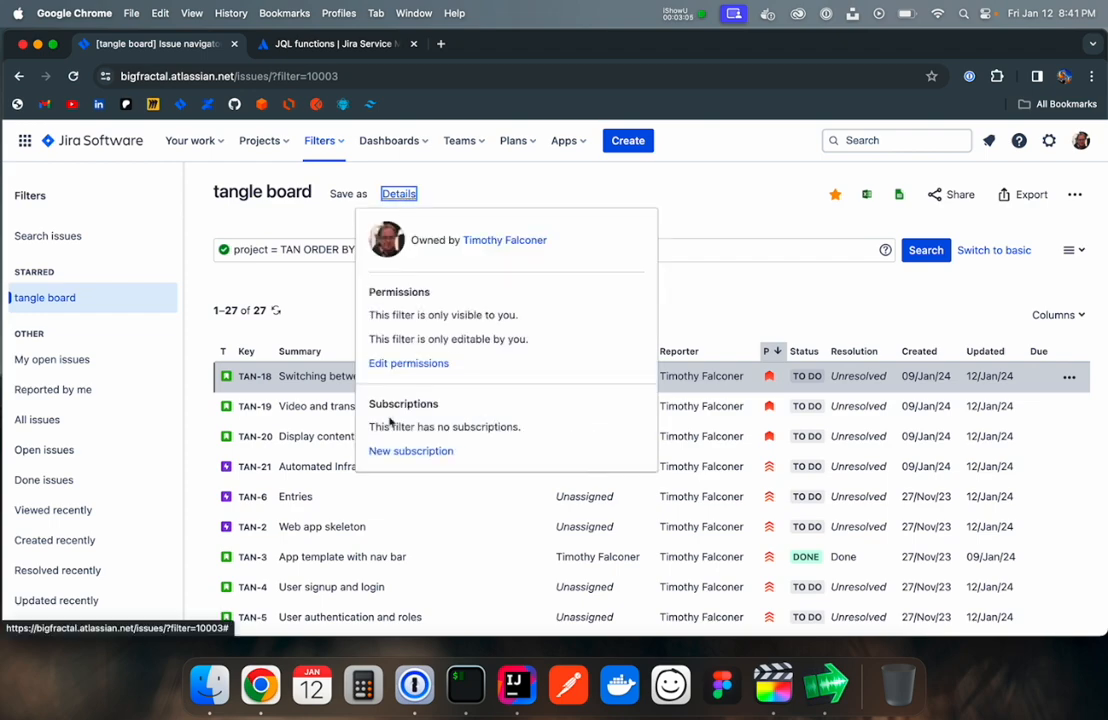
pyautogui.click(410, 362)
pyautogui.click(452, 391)
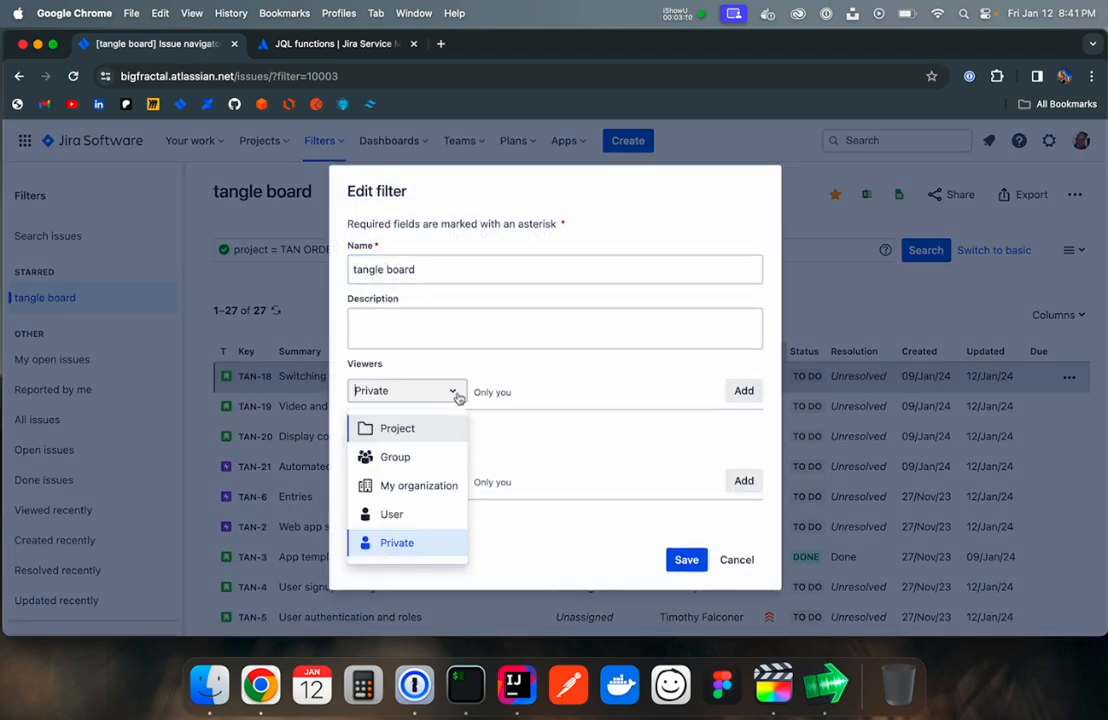
pyautogui.click(399, 428)
pyautogui.click(544, 394)
pyautogui.click(539, 425)
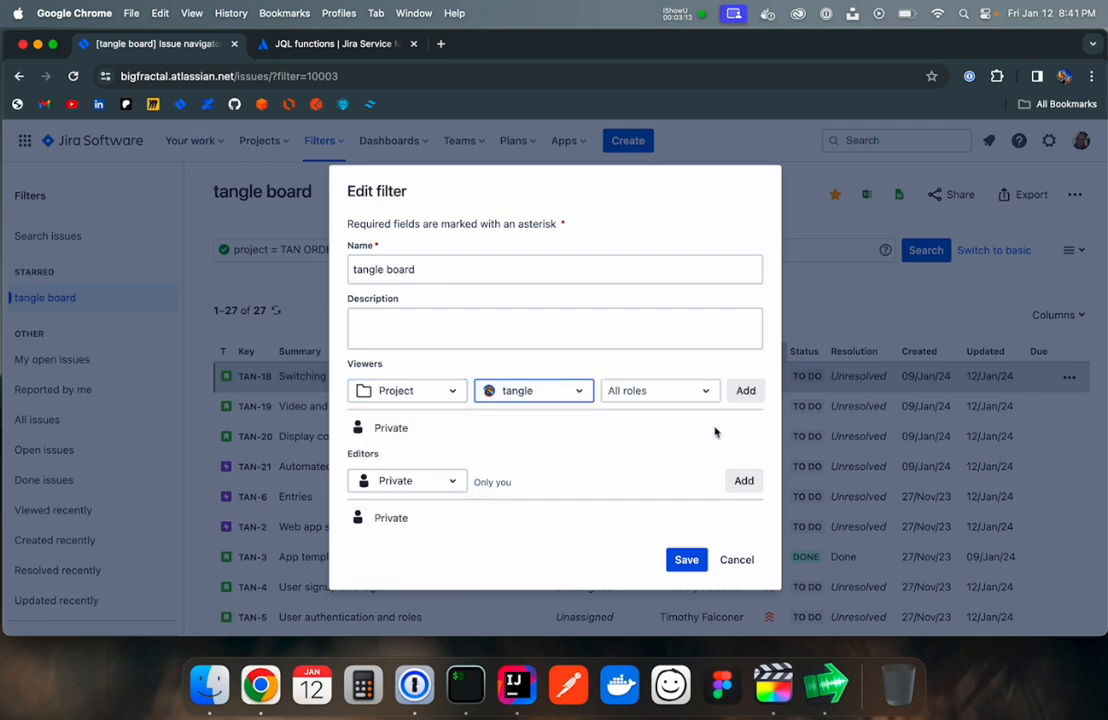
pyautogui.click(748, 394)
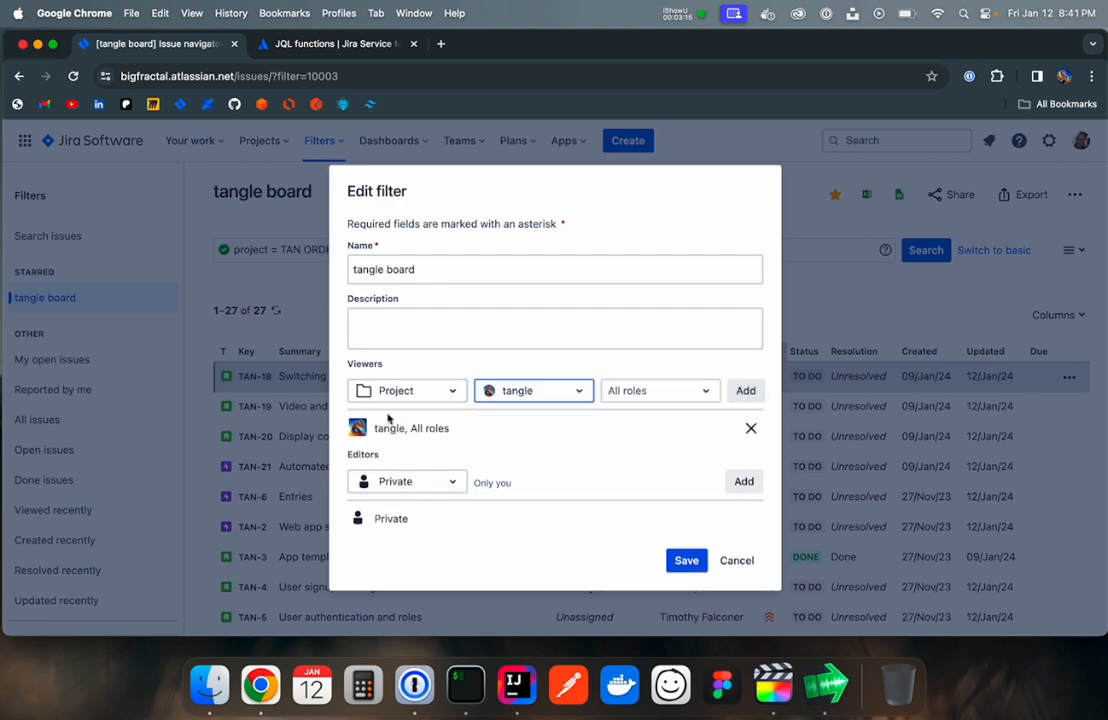
# - Add the tangle project's Administrators role as editors of the filter and save the permissions
pyautogui.click(454, 484)
pyautogui.click(400, 517)
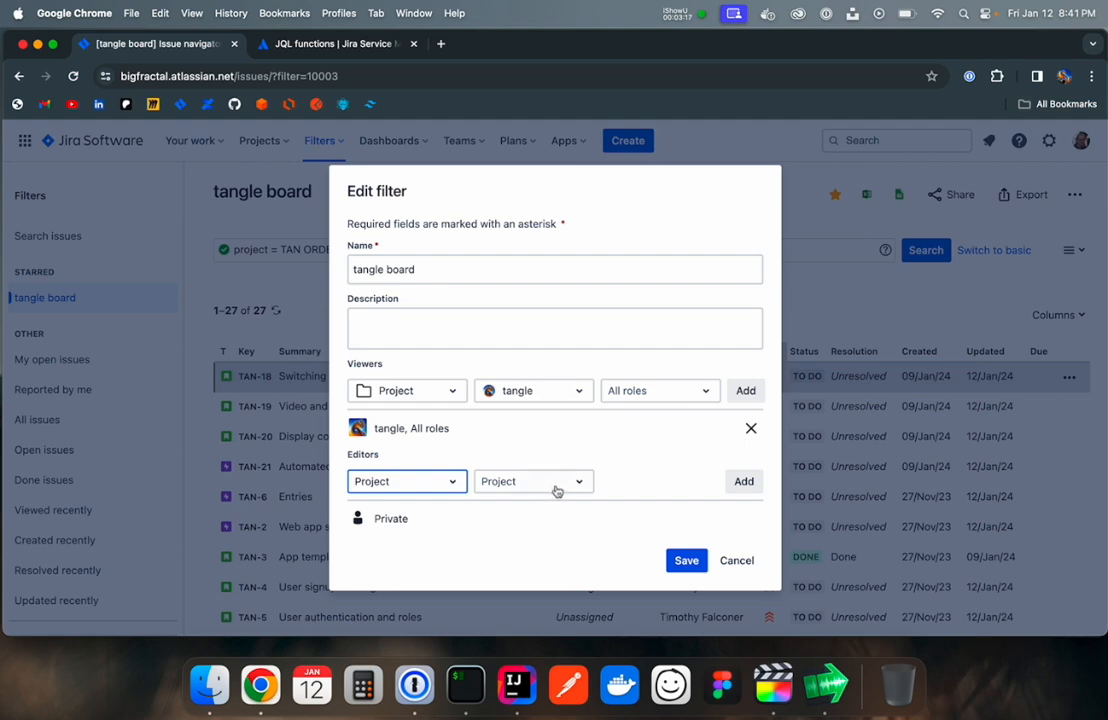
pyautogui.click(557, 491)
pyautogui.click(547, 516)
pyautogui.click(643, 485)
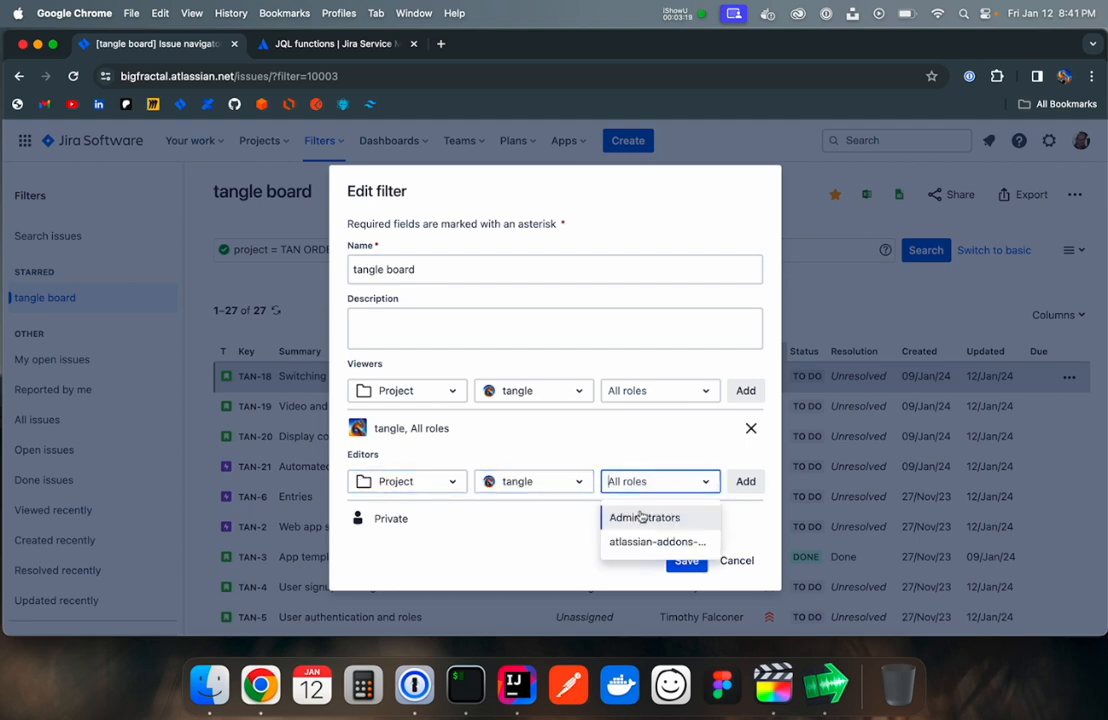
pyautogui.click(642, 517)
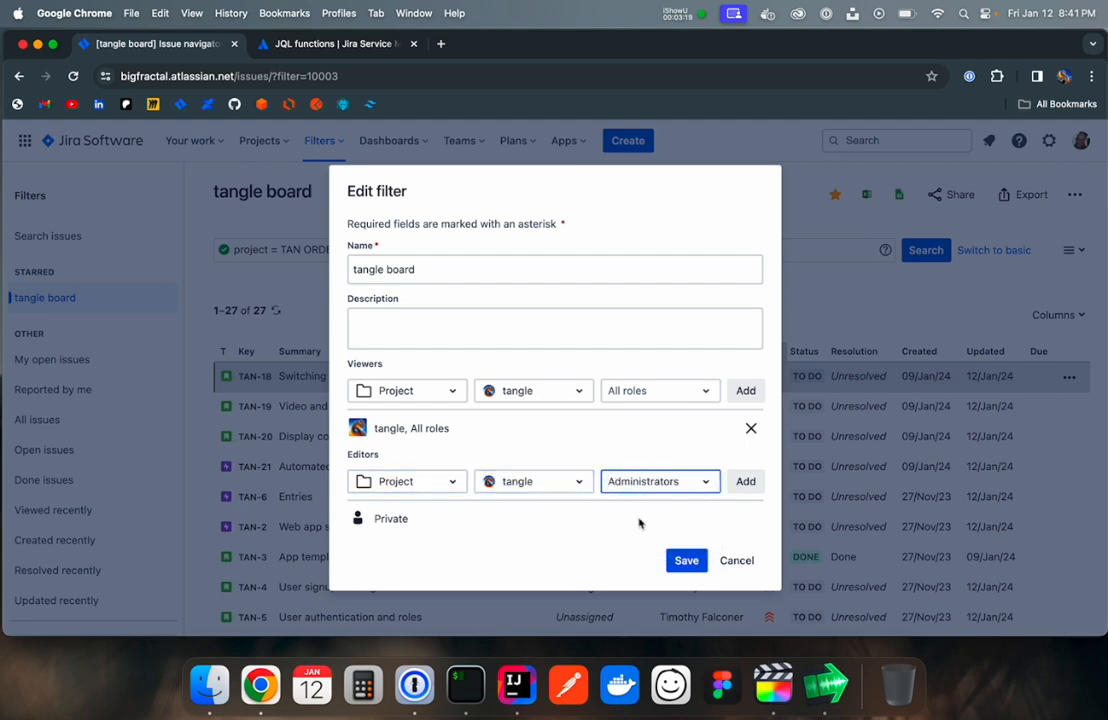
pyautogui.click(745, 481)
pyautogui.click(686, 561)
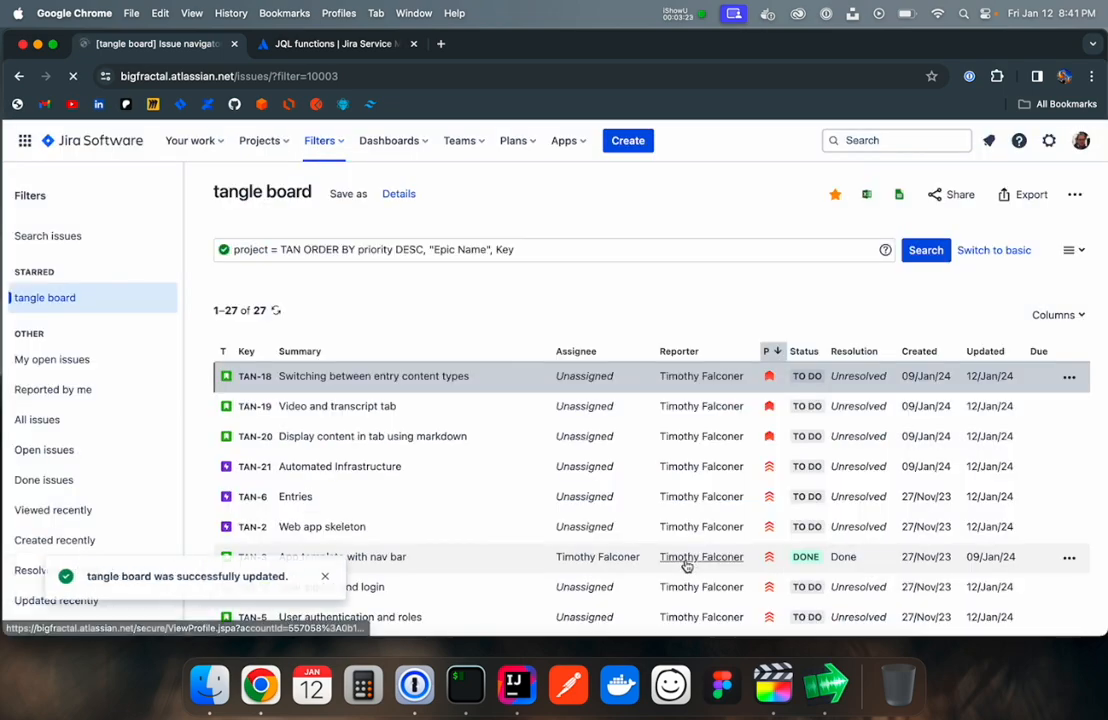
# - Open the tangle board's configuration from its backlog and set the saved filter to tangle board
pyautogui.click(180, 104)
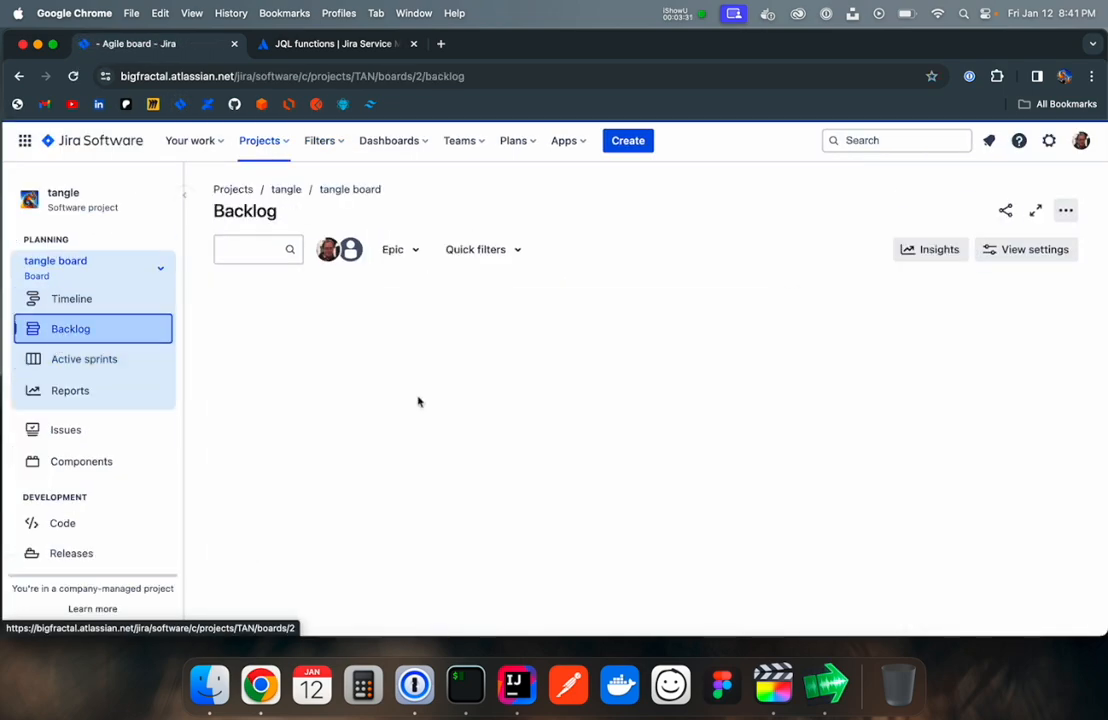
pyautogui.scroll(-3, 683, 462)
pyautogui.scroll(5, 683, 461)
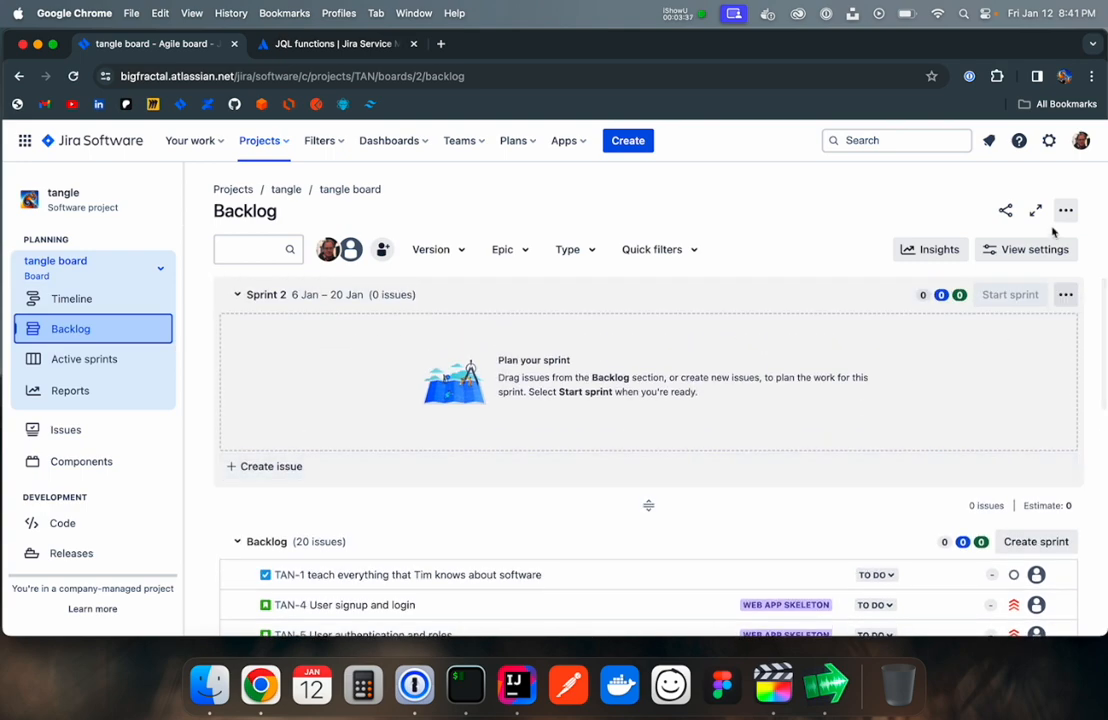
pyautogui.click(1066, 212)
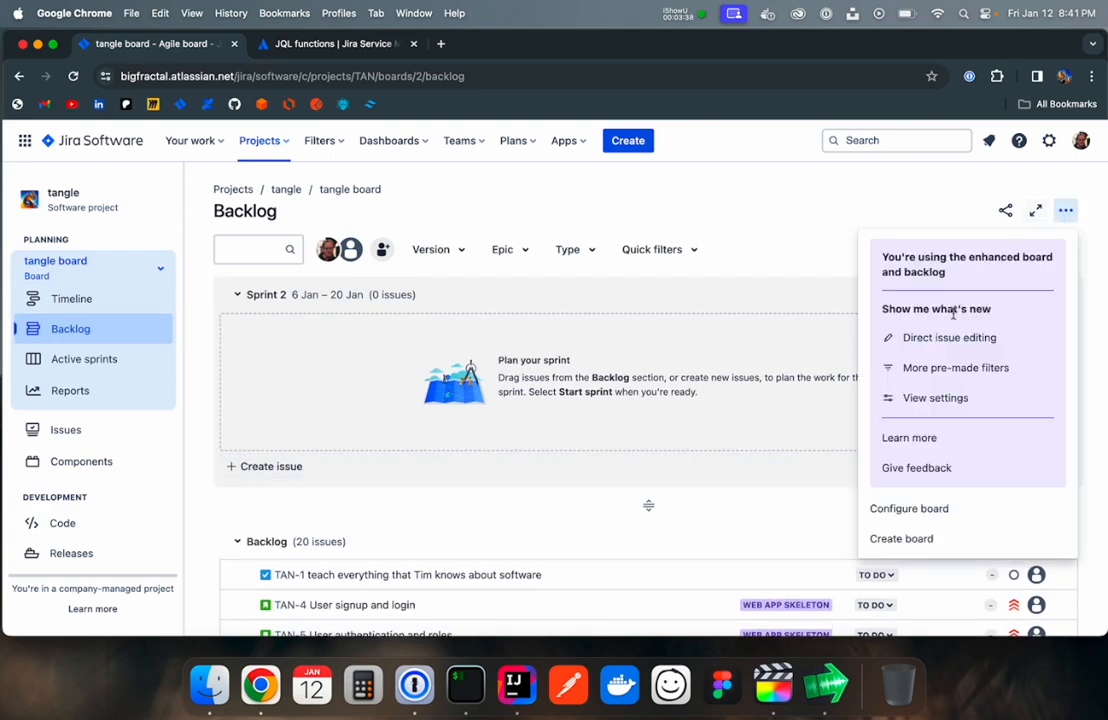
pyautogui.click(896, 510)
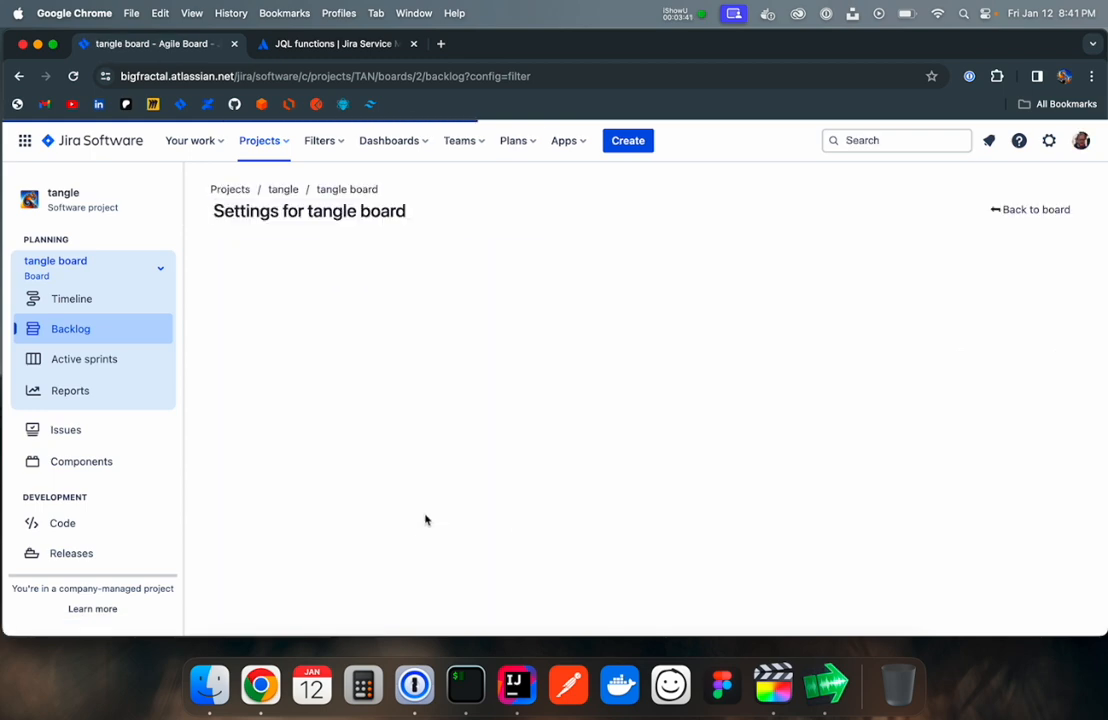
pyautogui.scroll(-3, 458, 527)
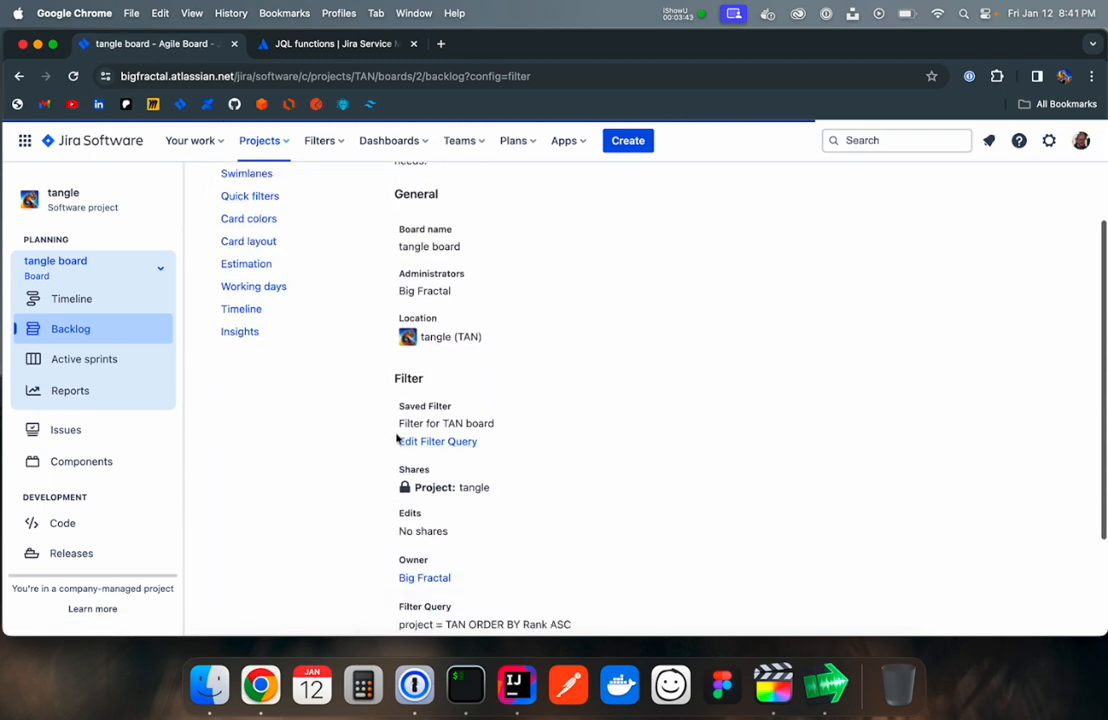
pyautogui.click(614, 424)
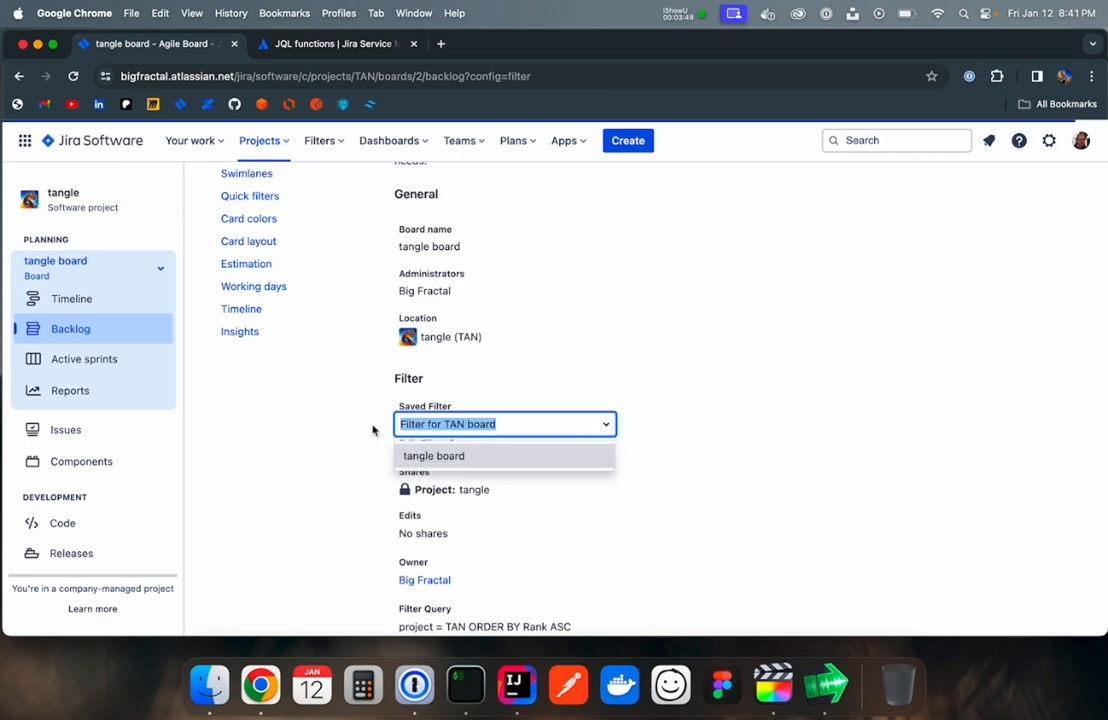
pyautogui.click(441, 457)
pyautogui.scroll(3, 501, 465)
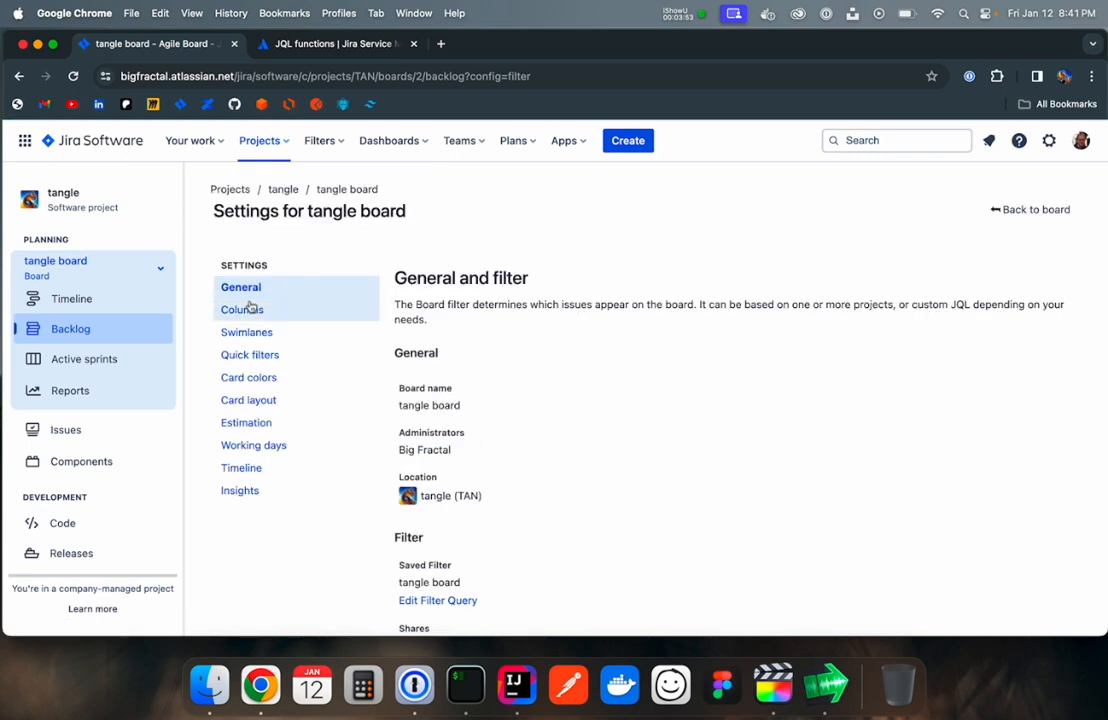
# - Open the tangle backlog and check the order of its issues by priority and epic
pyautogui.click(91, 326)
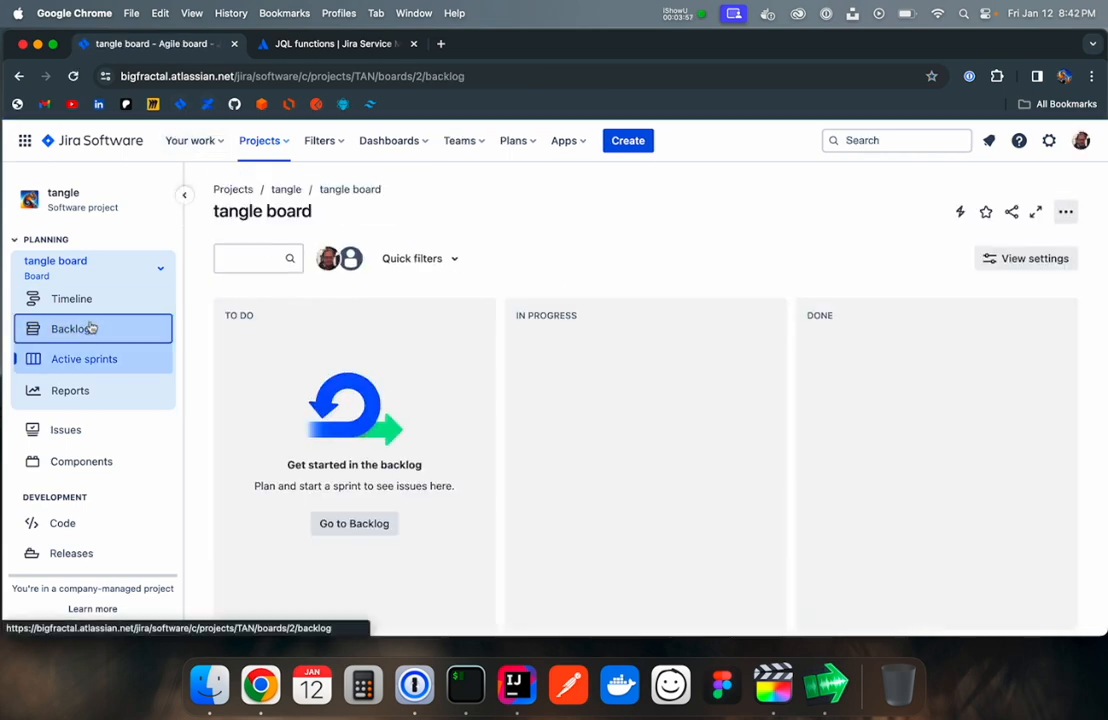
pyautogui.scroll(-2, 1022, 460)
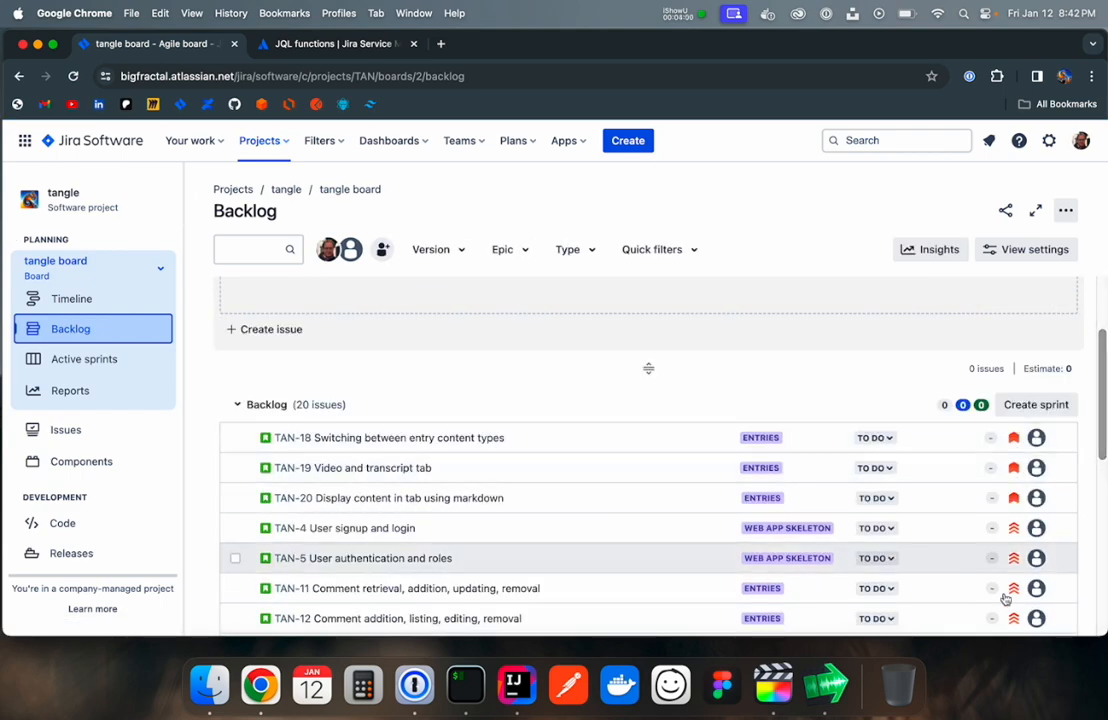
pyautogui.scroll(-3, 1015, 580)
pyautogui.scroll(-2, 1015, 578)
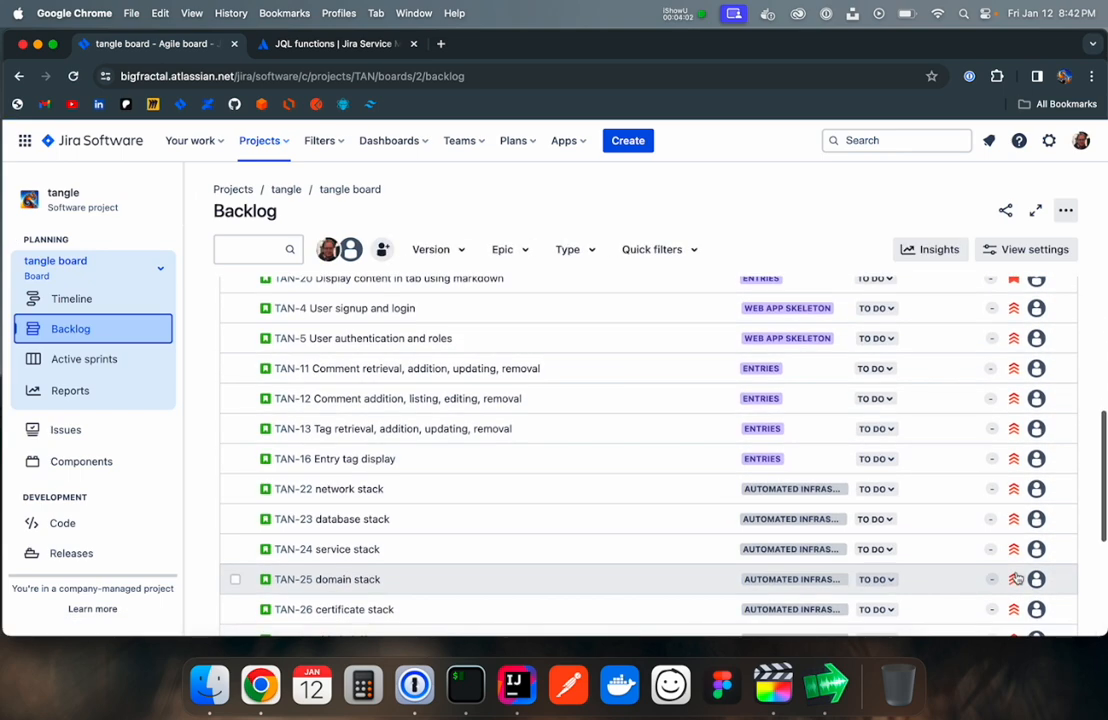
pyautogui.scroll(3, 880, 380)
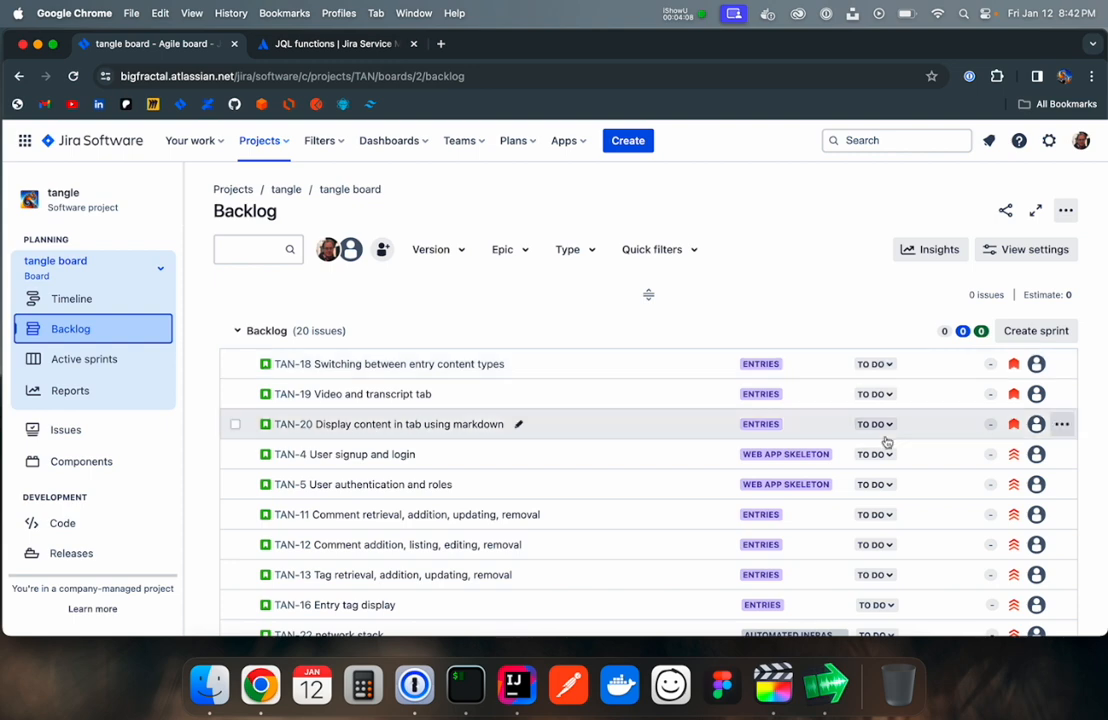
# - View the workflow diagram of issue TAN-18 from its status options, and close it
pyautogui.click(887, 367)
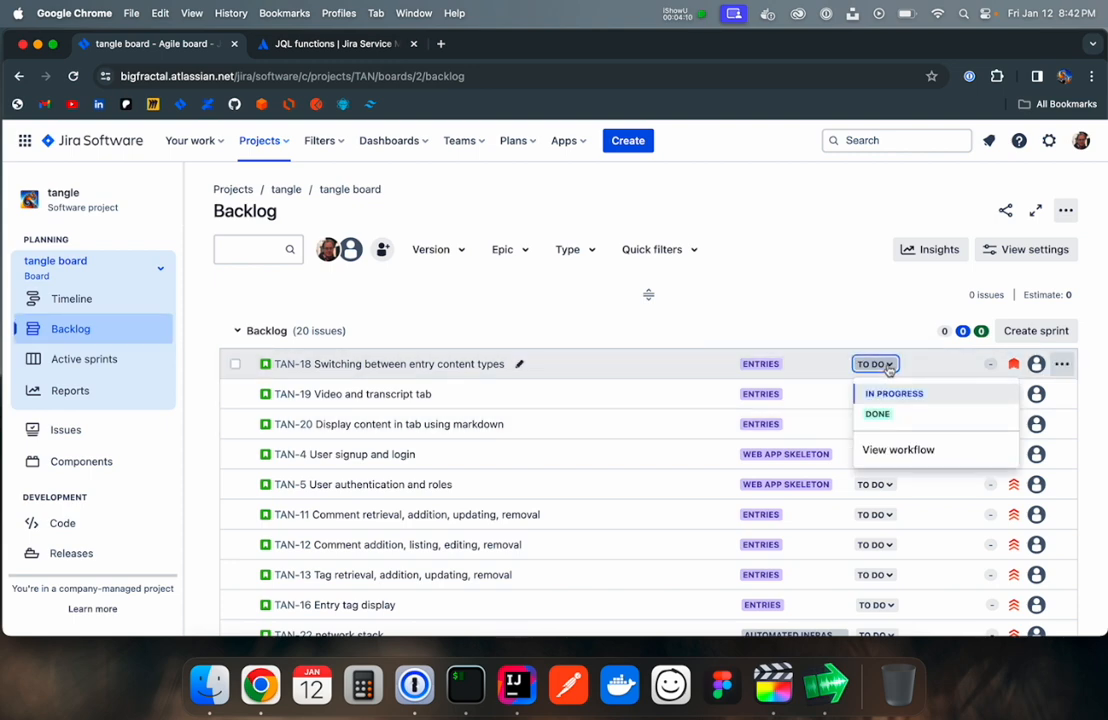
pyautogui.click(884, 452)
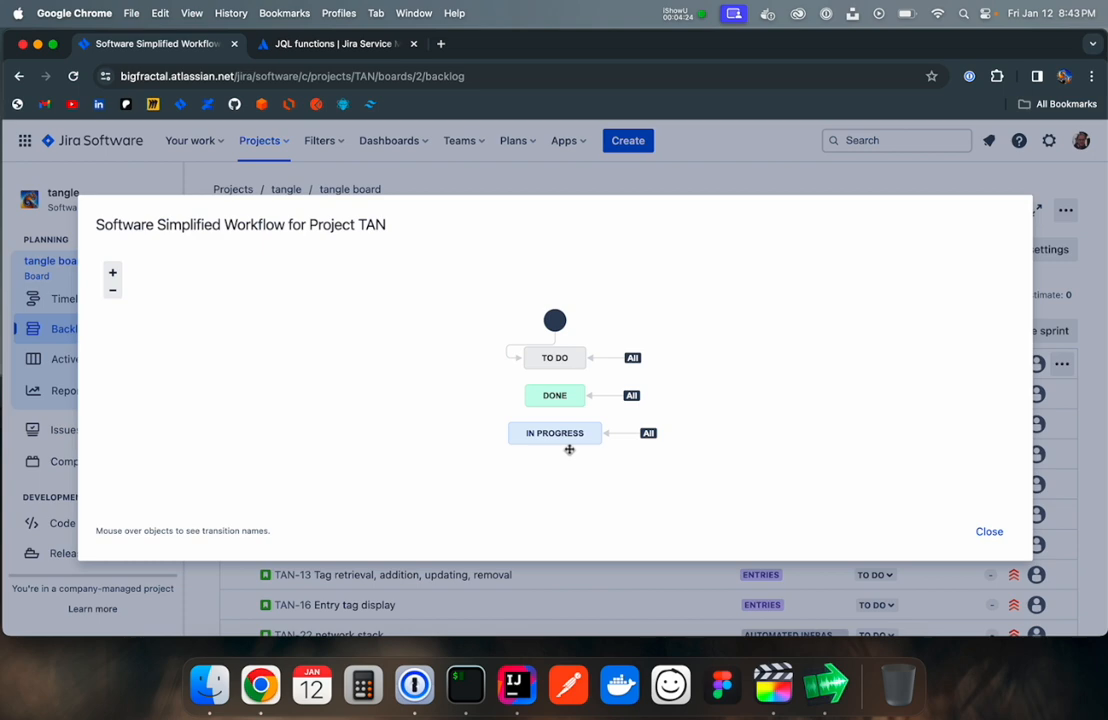
pyautogui.click(988, 533)
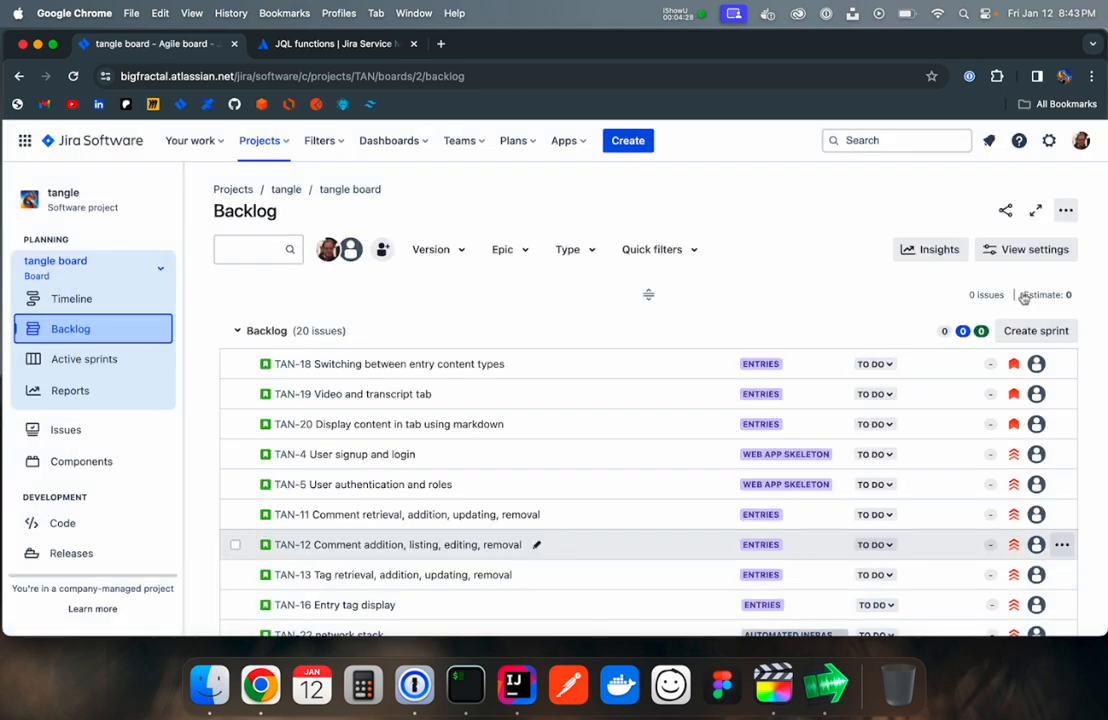
# - Open the Workflows page in Jira's issue settings
pyautogui.click(1048, 141)
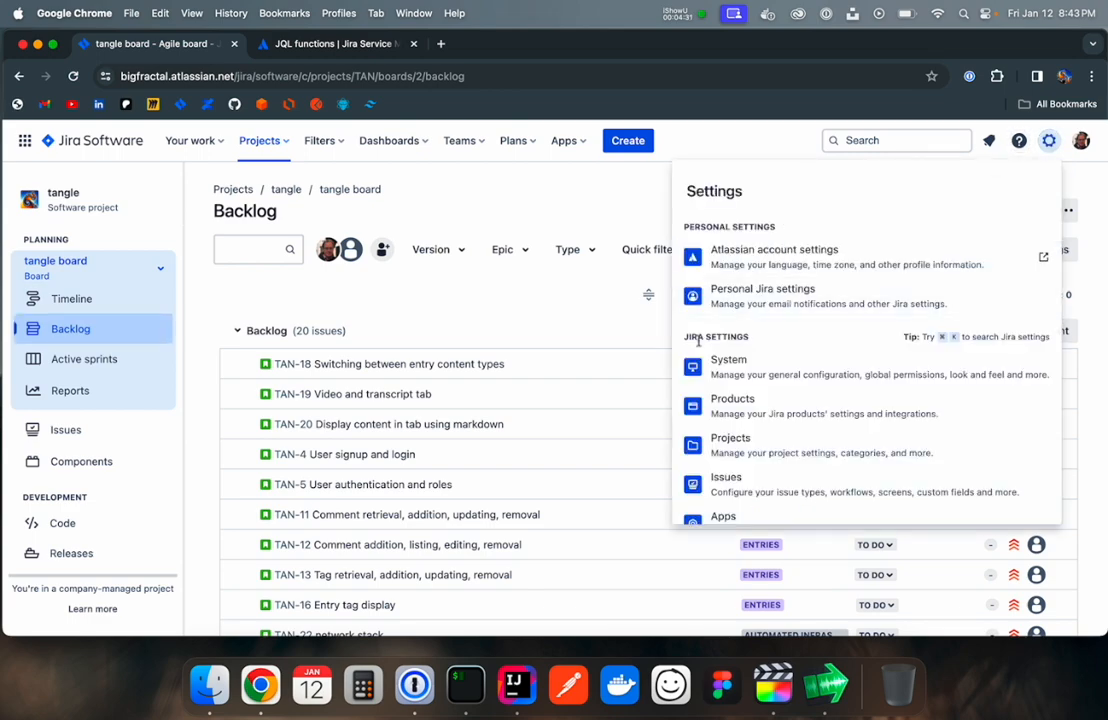
pyautogui.click(723, 493)
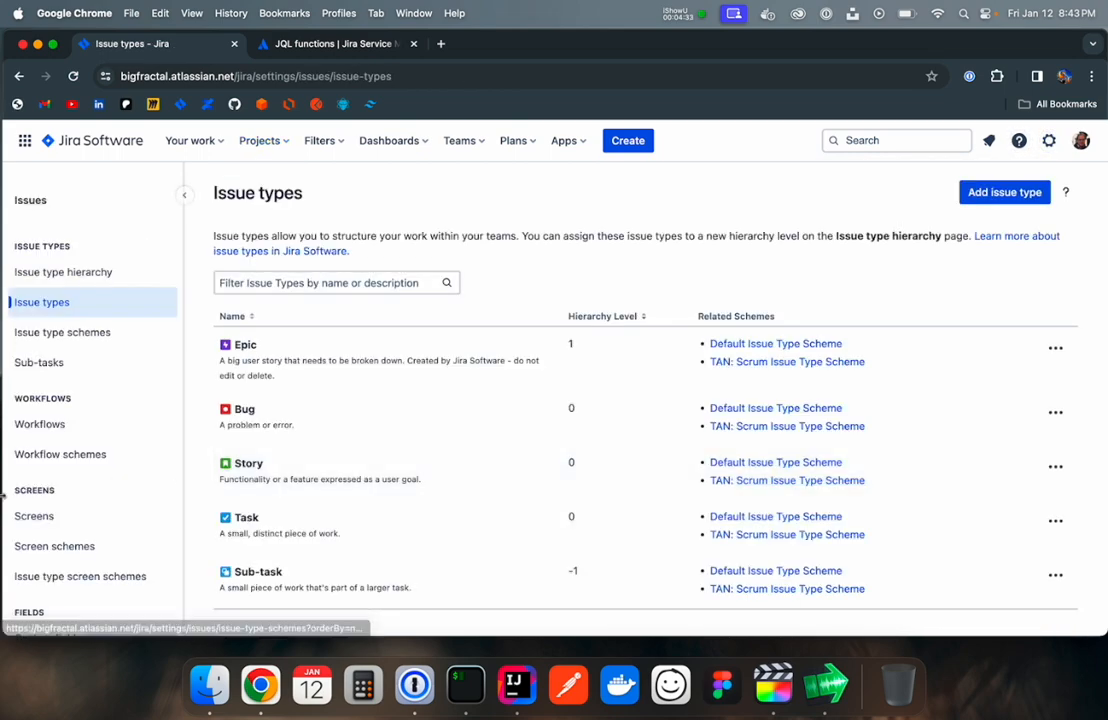
pyautogui.click(49, 425)
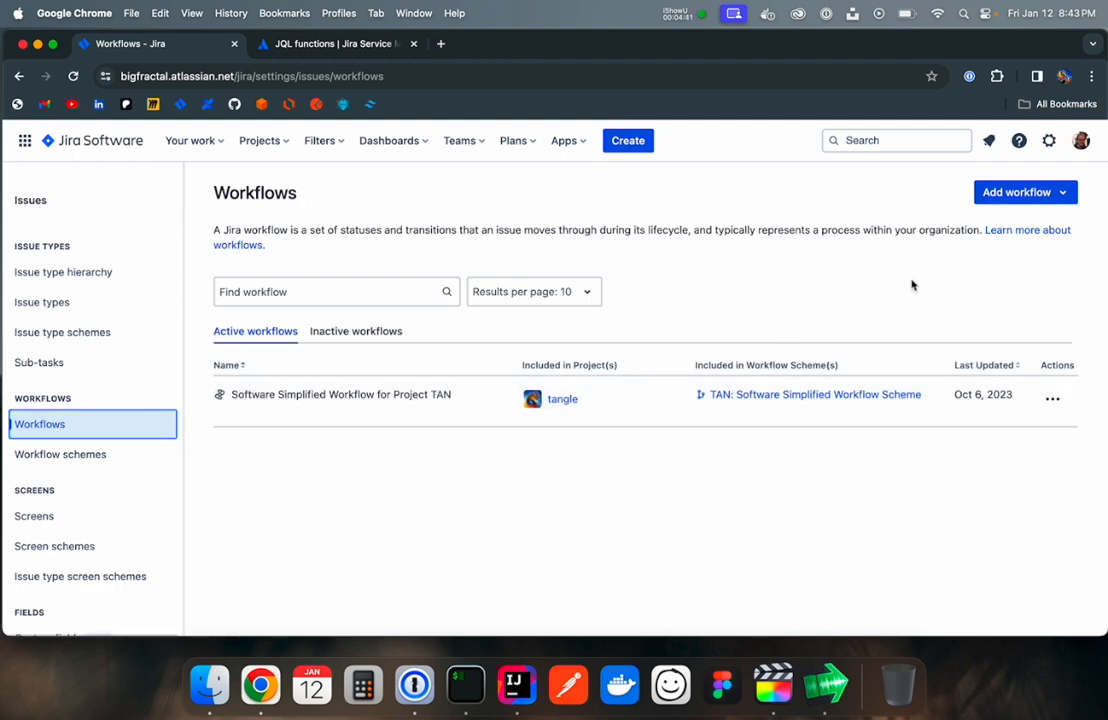
# - Create a new workflow named "tangle workflow"
pyautogui.click(1016, 197)
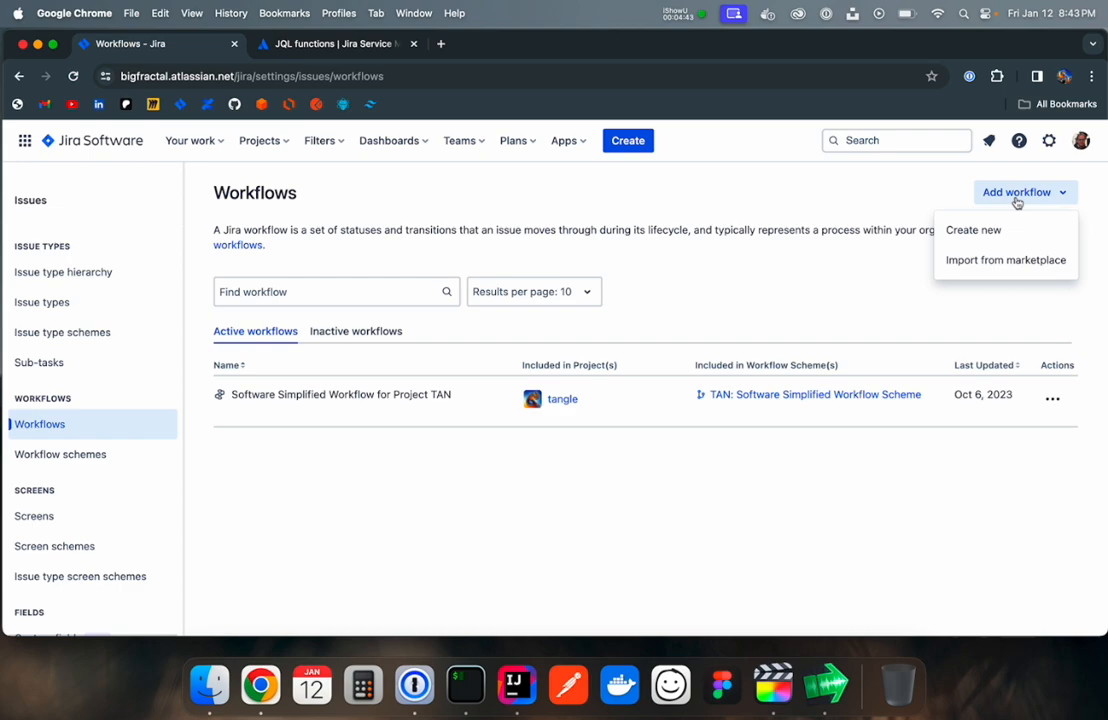
pyautogui.click(963, 236)
pyautogui.click(402, 298)
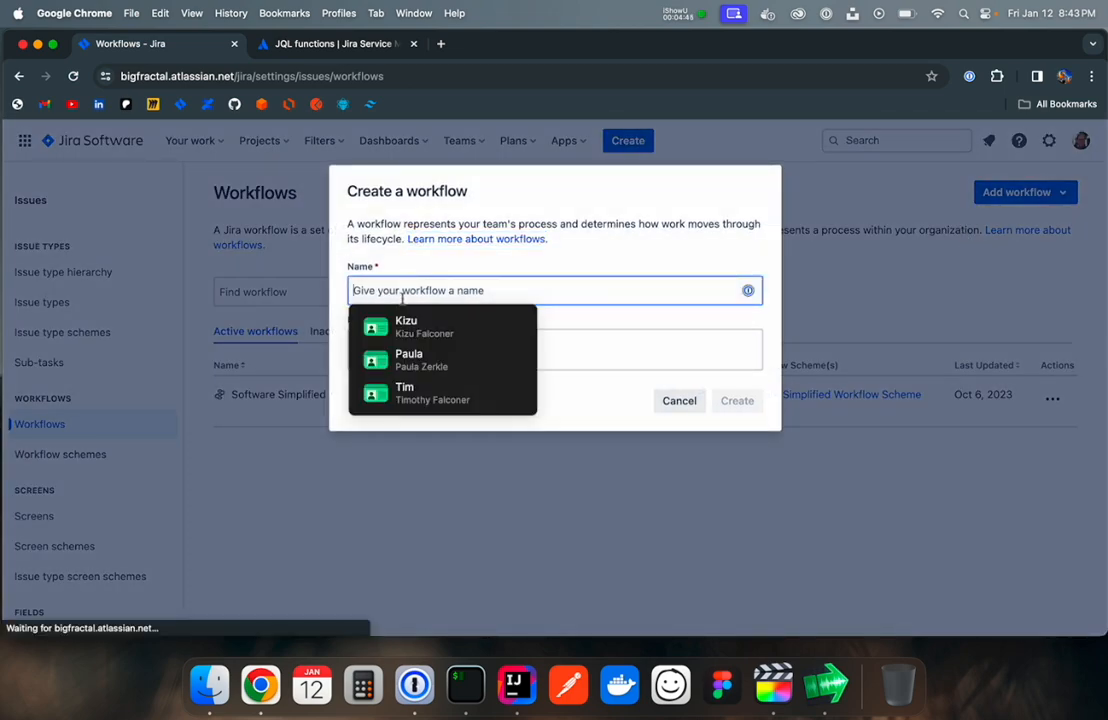
pyautogui.write('tangle workflow')
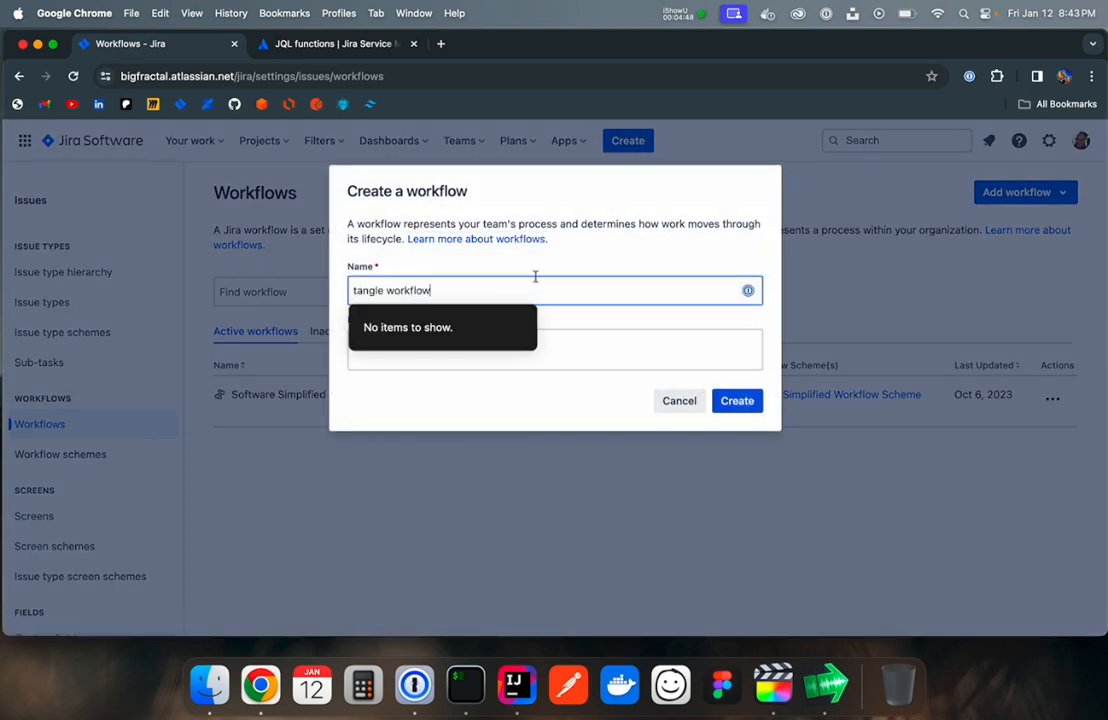
pyautogui.press('Return')
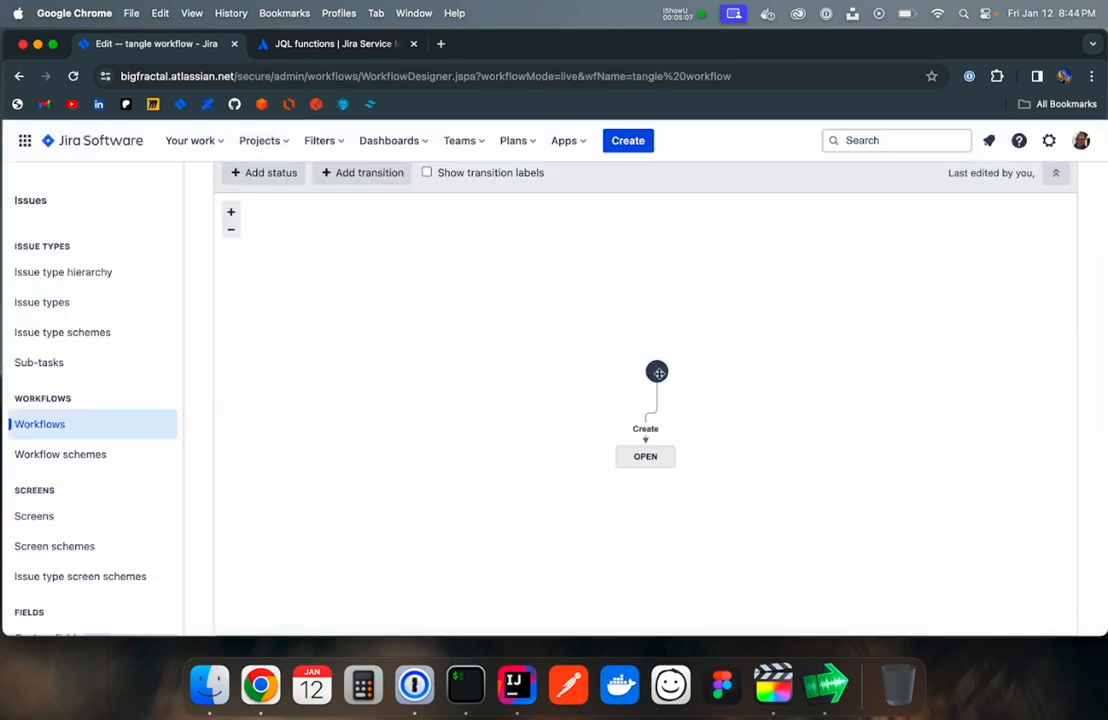
# - Move the start node and the Open status to the diagram's left side in one row, and attach the Create transition to Open's left edge
pyautogui.moveTo(657, 372); pyautogui.dragTo(252, 354)
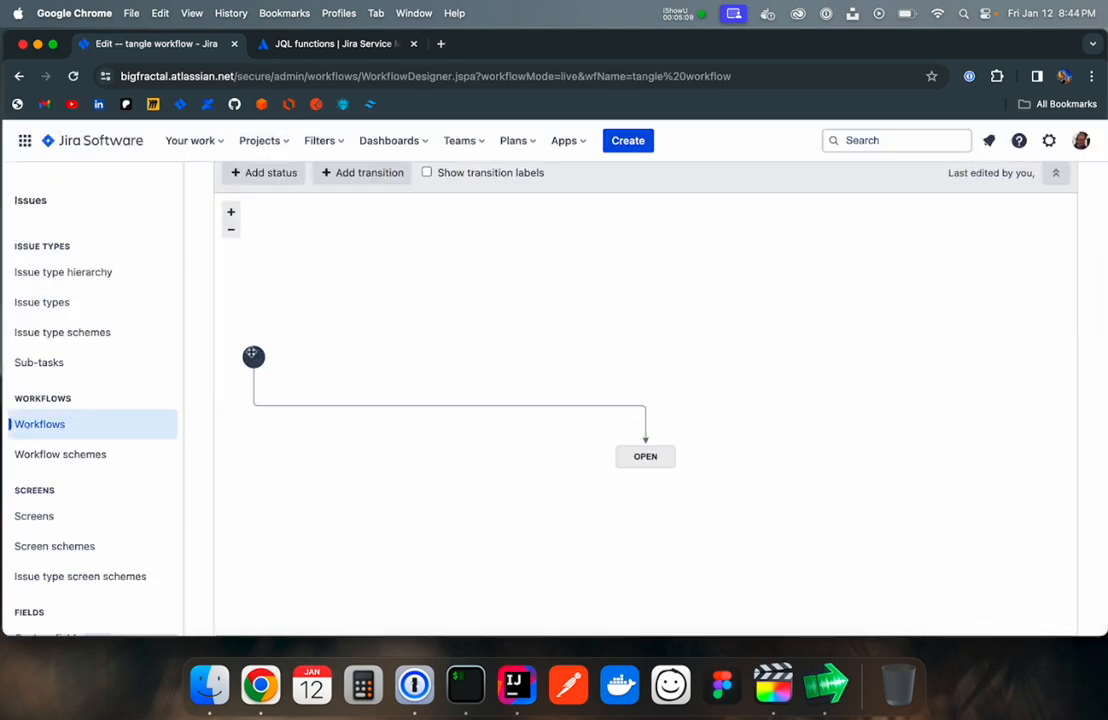
pyautogui.moveTo(645, 456); pyautogui.dragTo(314, 400)
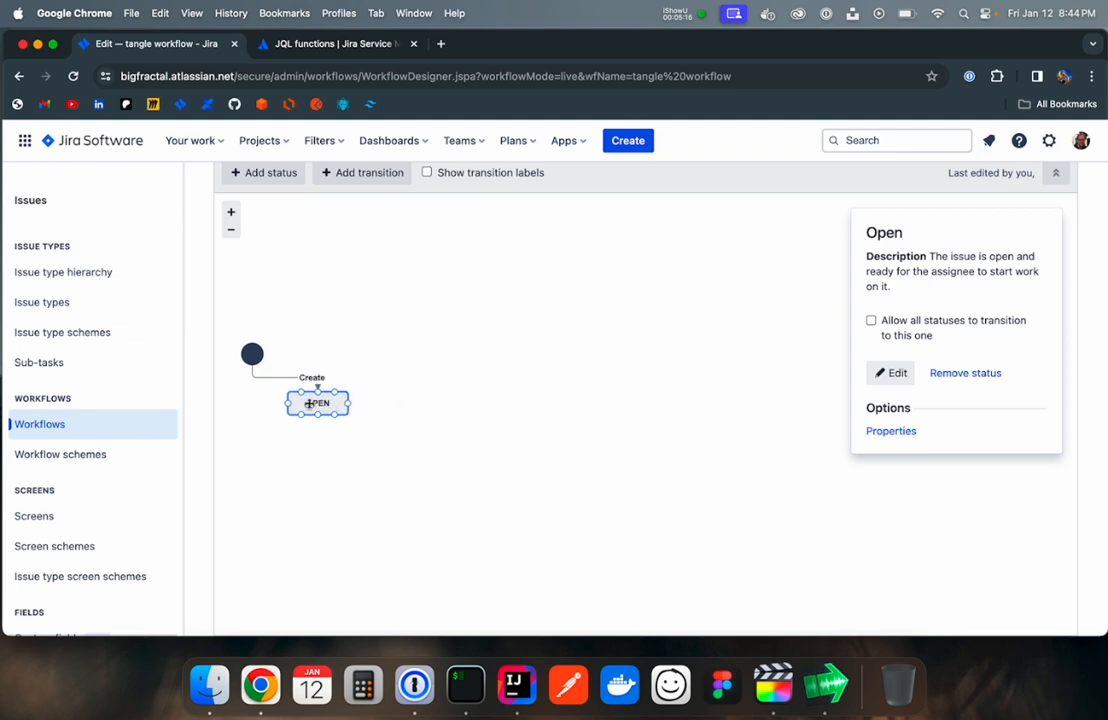
pyautogui.click(316, 385)
pyautogui.moveTo(317, 388); pyautogui.dragTo(289, 403)
pyautogui.moveTo(317, 403); pyautogui.dragTo(350, 353)
pyautogui.click(281, 383)
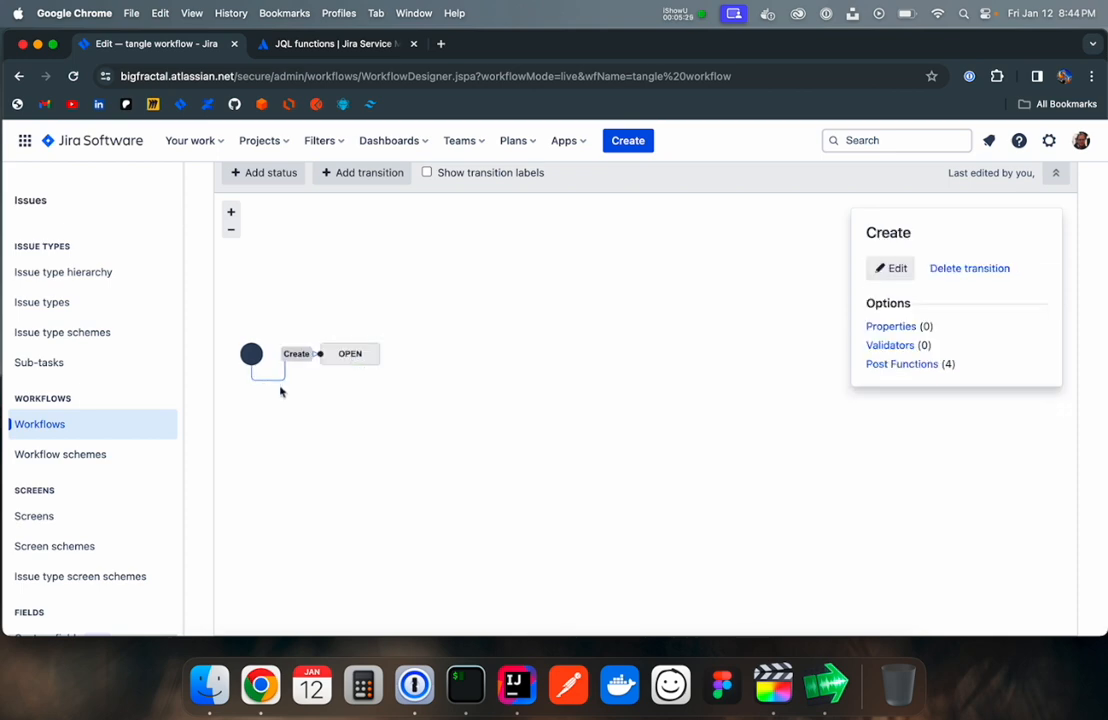
pyautogui.click(340, 345)
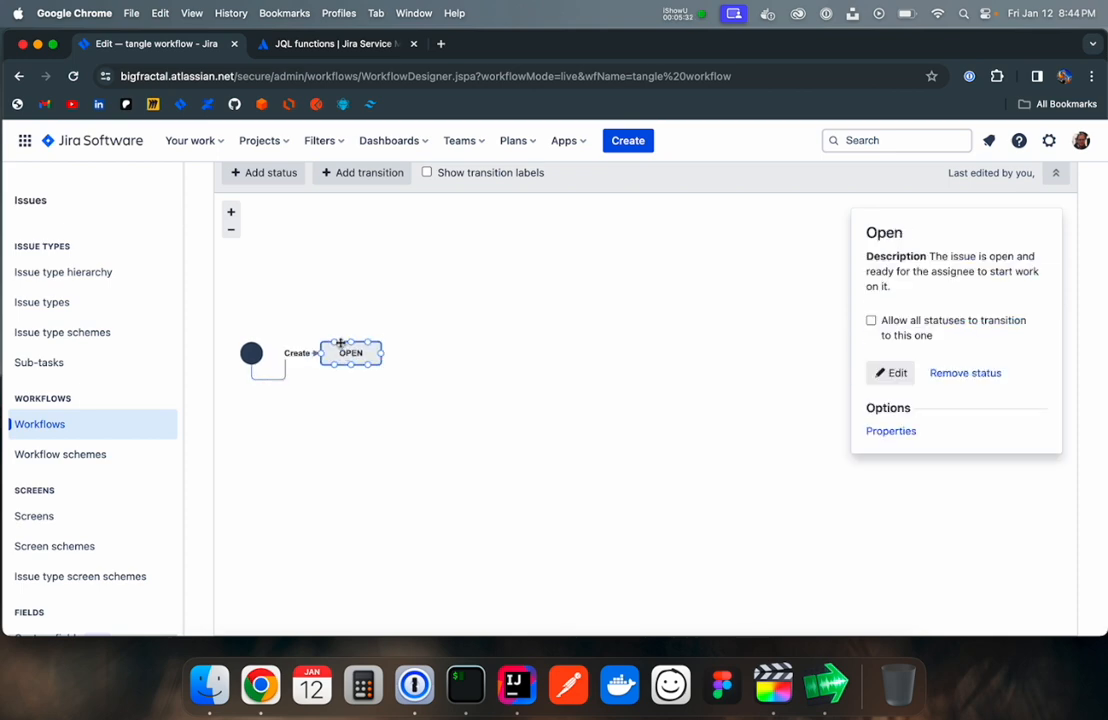
# - Add the statuses Ready and Review to the workflow
pyautogui.click(257, 173)
pyautogui.write('Ready')
pyautogui.press('Return')
pyautogui.click(393, 378)
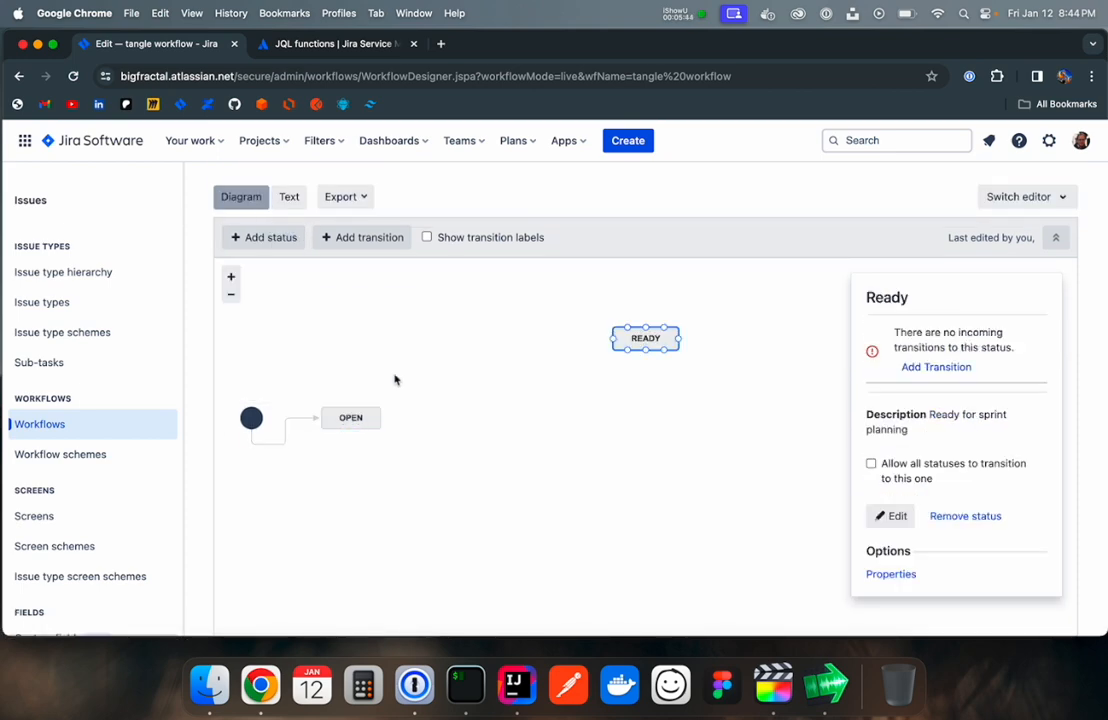
pyautogui.click(262, 237)
pyautogui.write('Review')
pyautogui.press('Return')
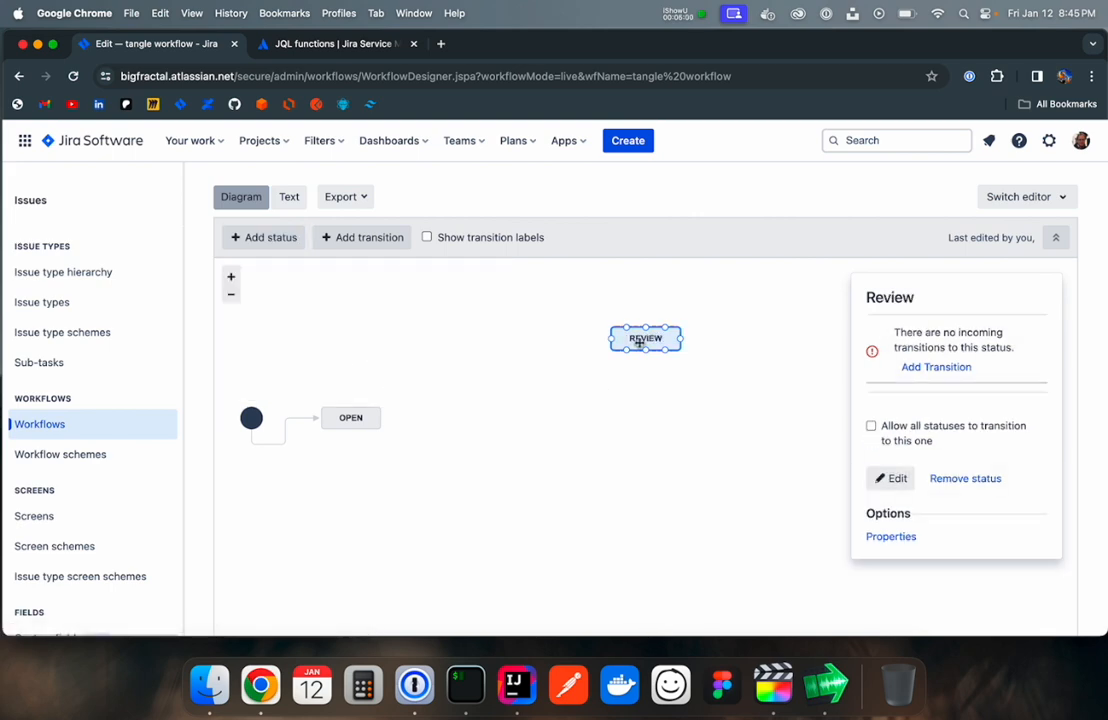
# - Add the statuses Done and In Progress to the workflow
pyautogui.click(266, 237)
pyautogui.write('Done')
pyautogui.press('Return')
pyautogui.click(266, 237)
pyautogui.write('In Progerss')
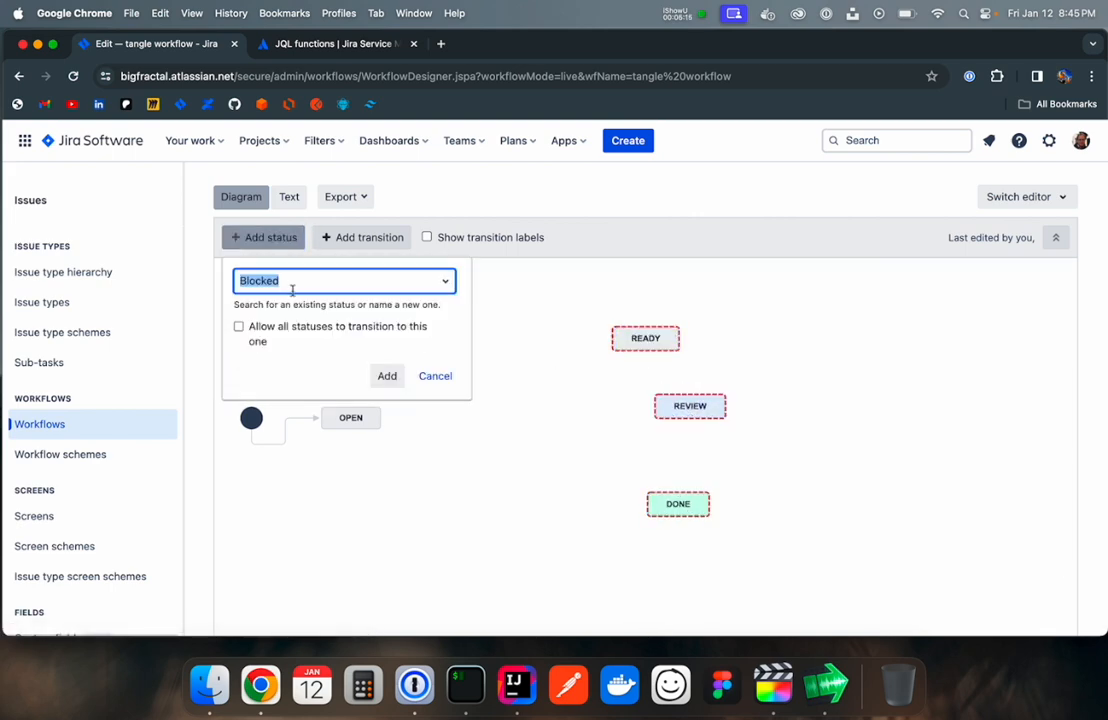
pyautogui.click(300, 316)
pyautogui.click(385, 376)
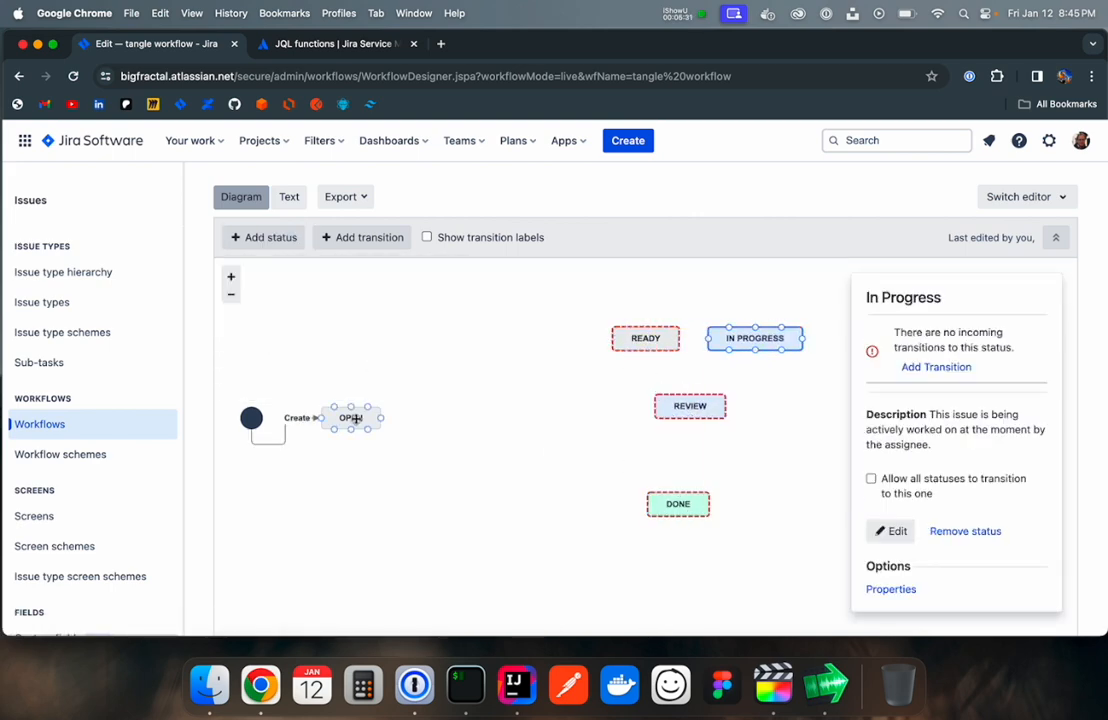
# - Arrange the statuses Ready, In Progress, Review and Done in one row to the right of Open
pyautogui.moveTo(640, 339); pyautogui.dragTo(470, 418)
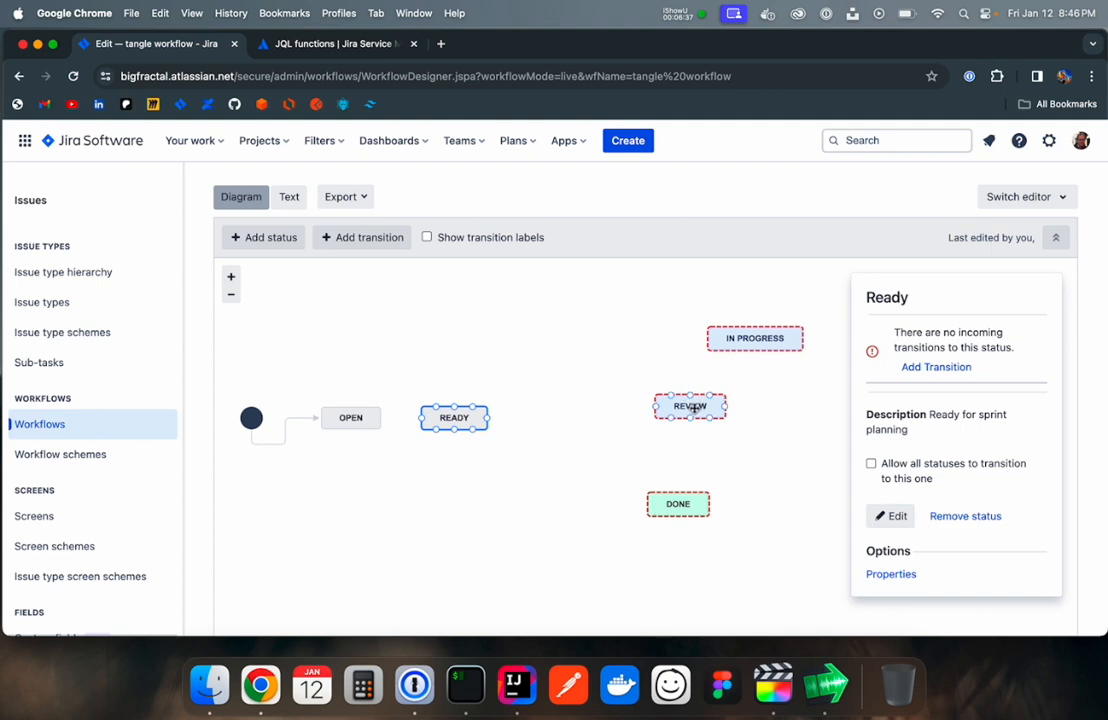
pyautogui.moveTo(685, 396); pyautogui.dragTo(781, 409)
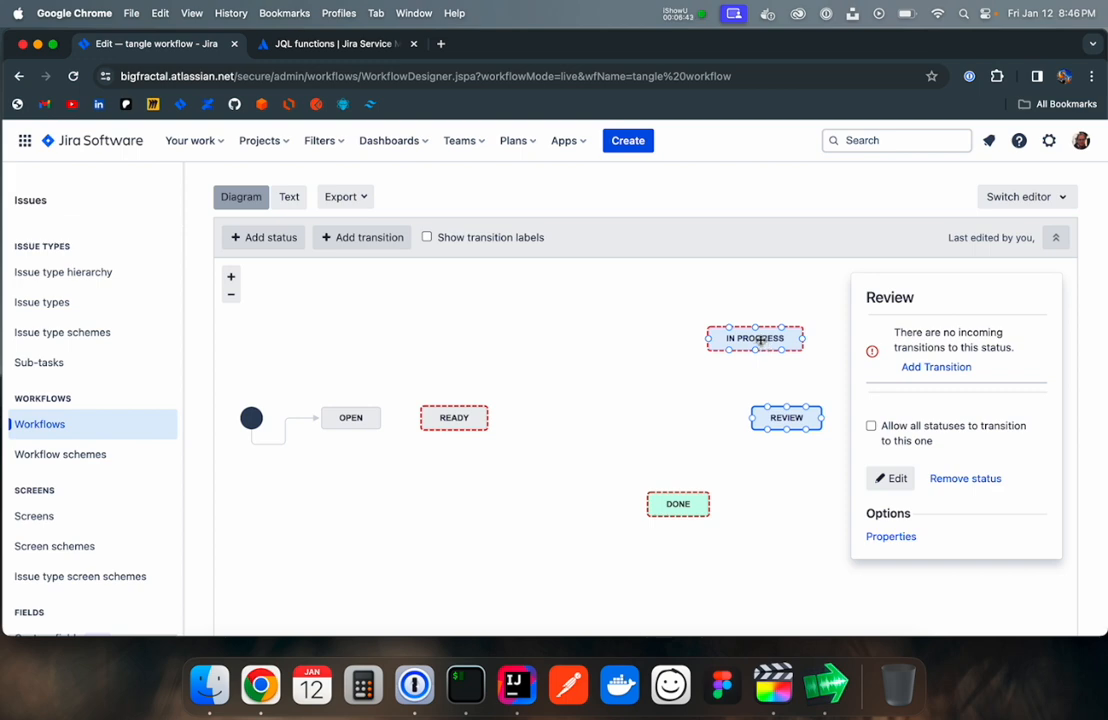
pyautogui.moveTo(755, 340); pyautogui.dragTo(585, 423)
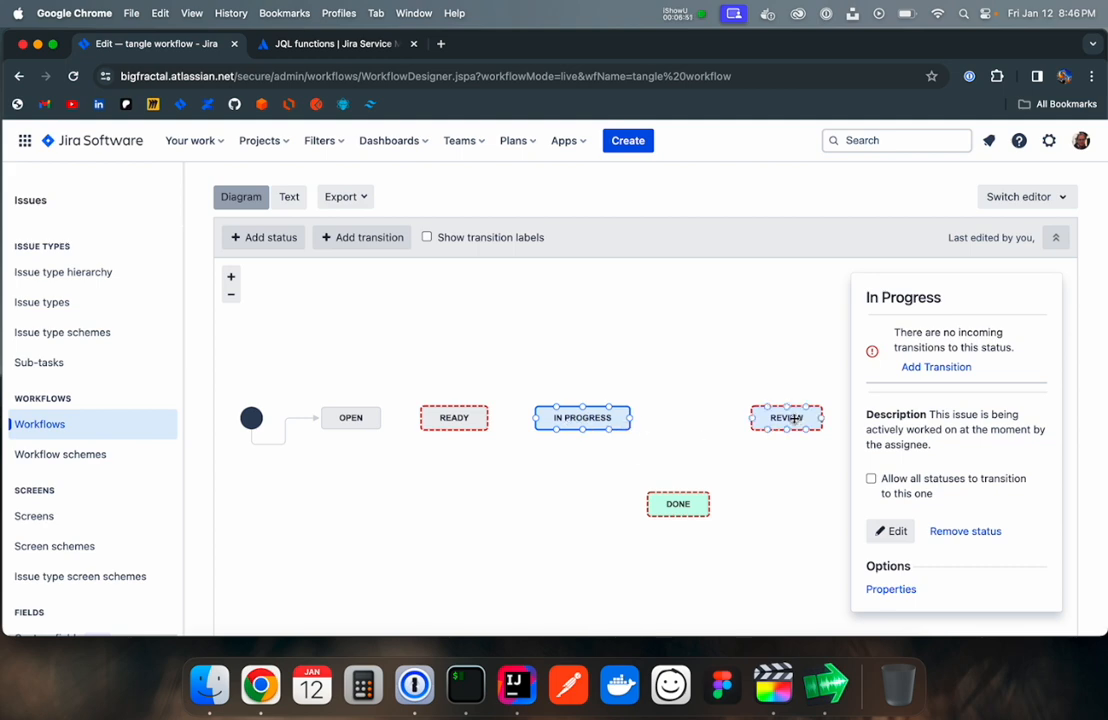
pyautogui.moveTo(794, 419); pyautogui.dragTo(716, 419)
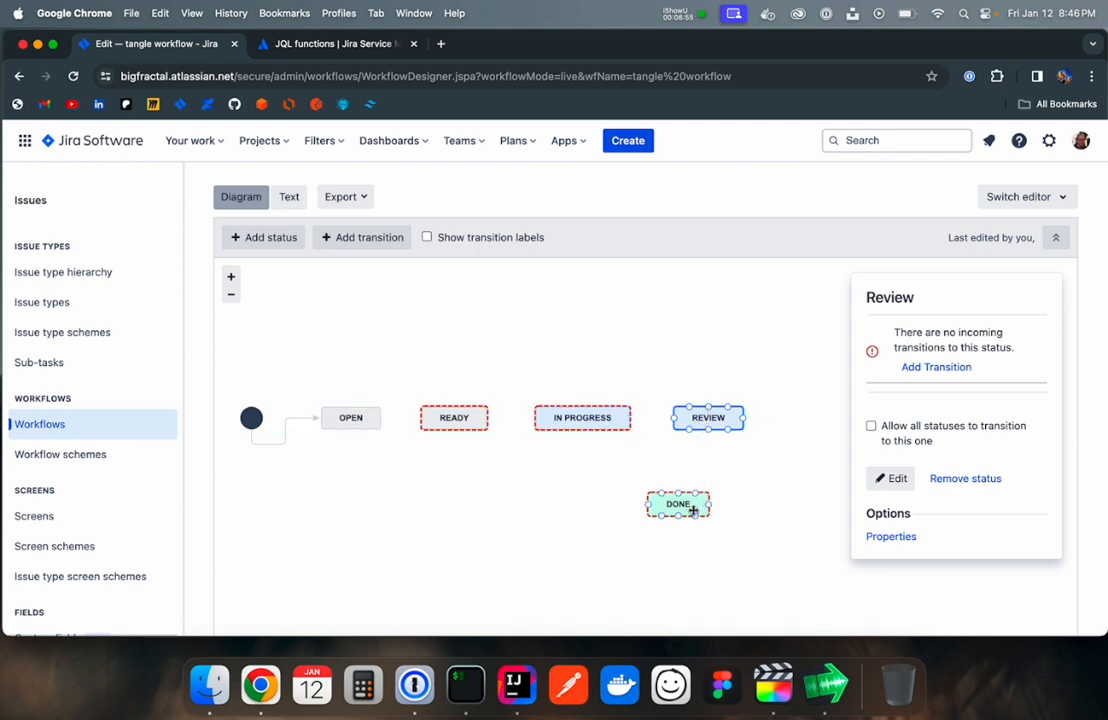
pyautogui.moveTo(689, 508); pyautogui.dragTo(825, 422)
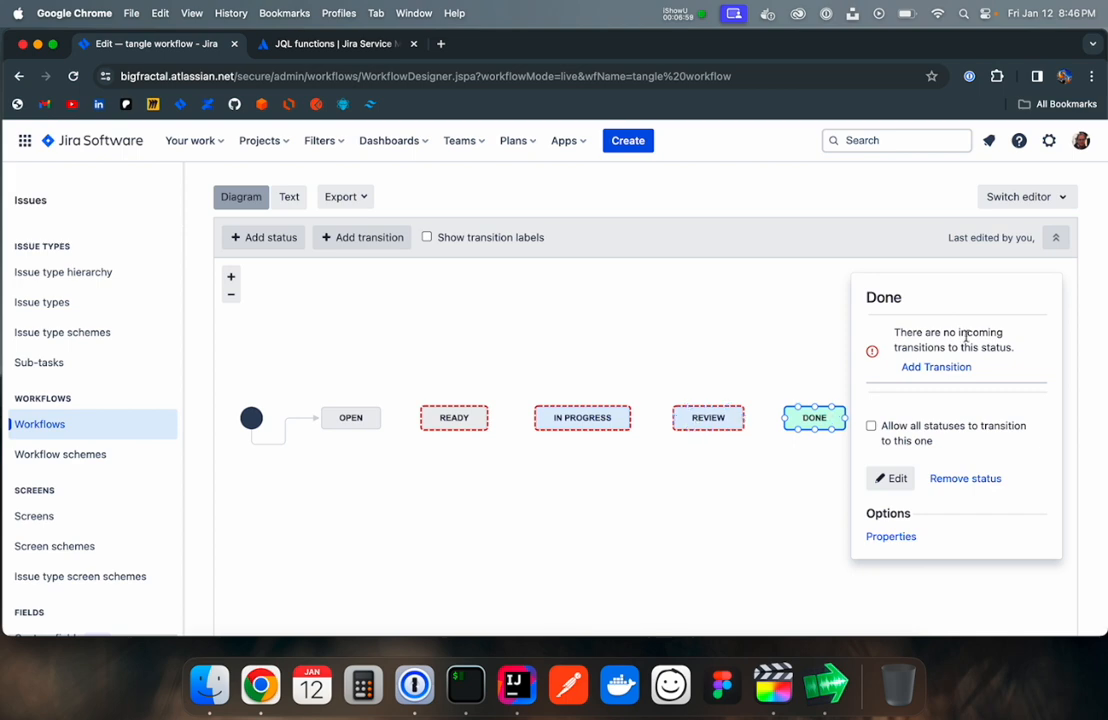
pyautogui.click(769, 346)
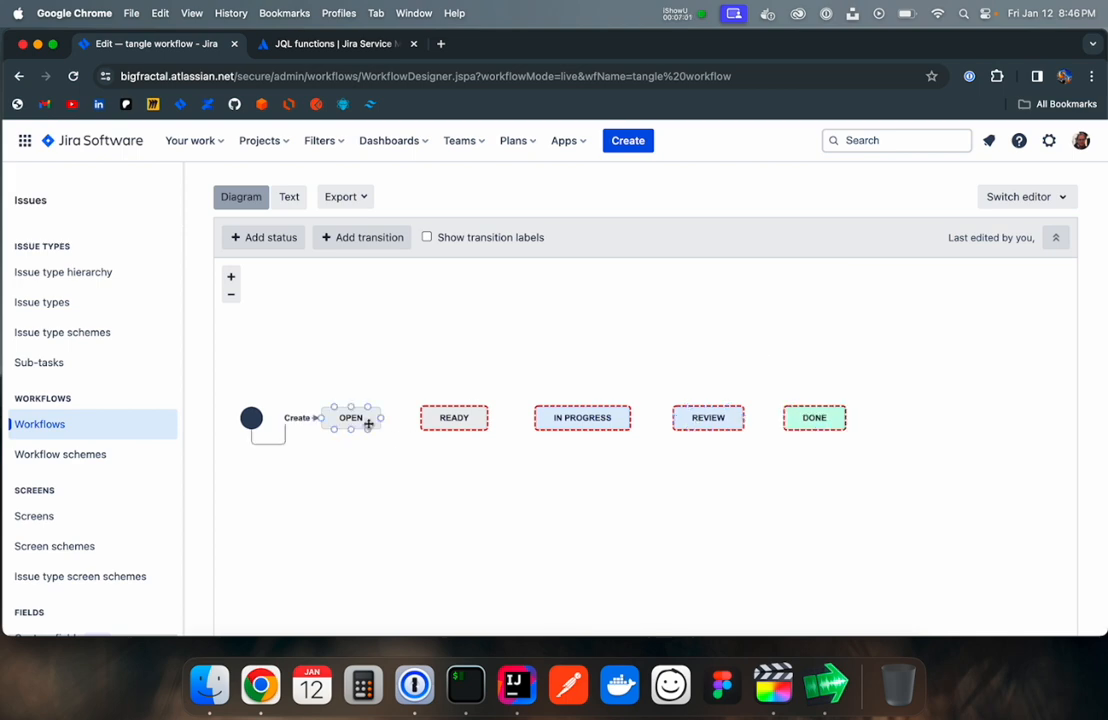
# - Add a transition named "Mark Ready" from Open to Ready
pyautogui.moveTo(367, 420)
pyautogui.click(365, 418)
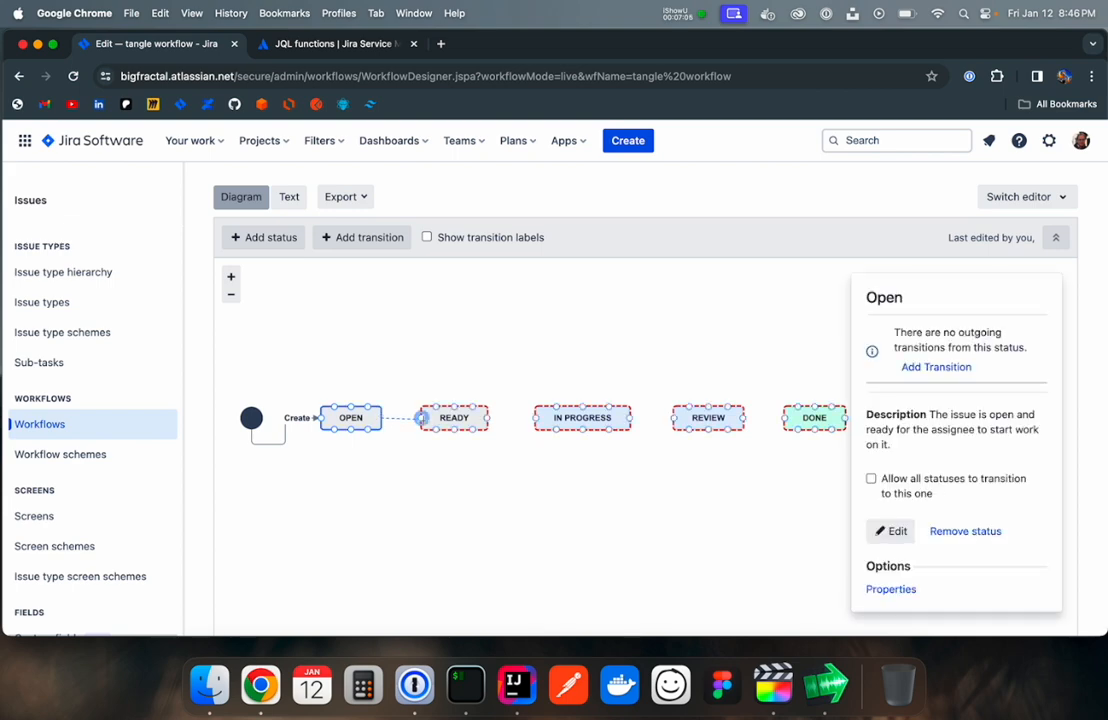
pyautogui.click(362, 237)
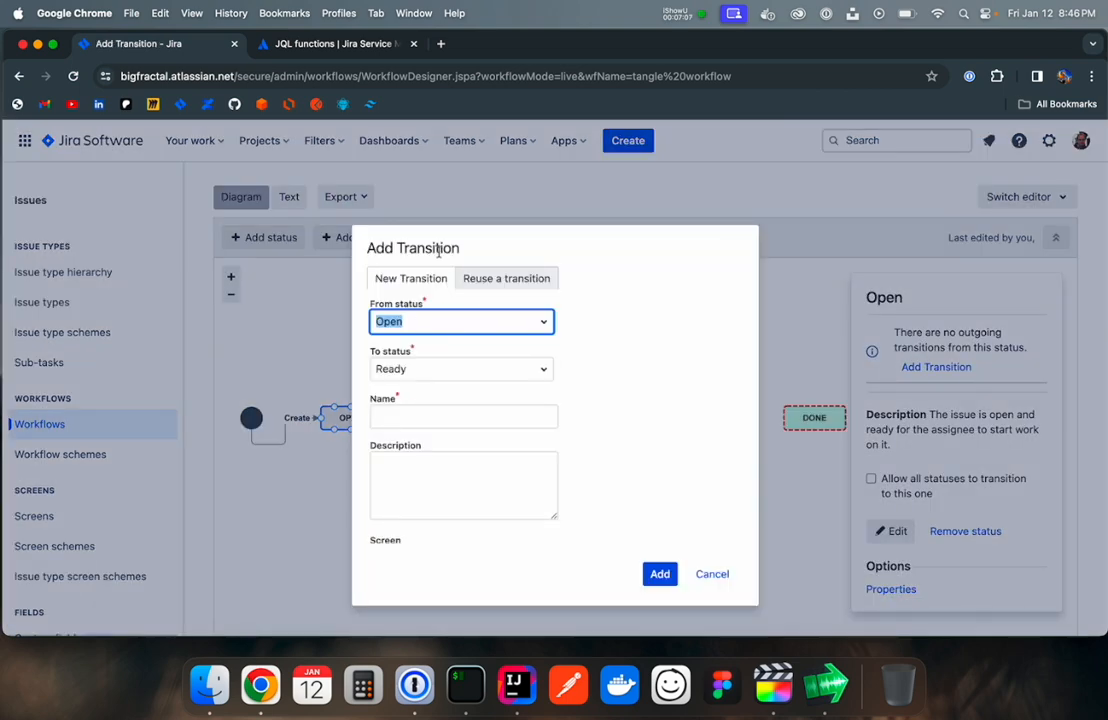
pyautogui.click(471, 411)
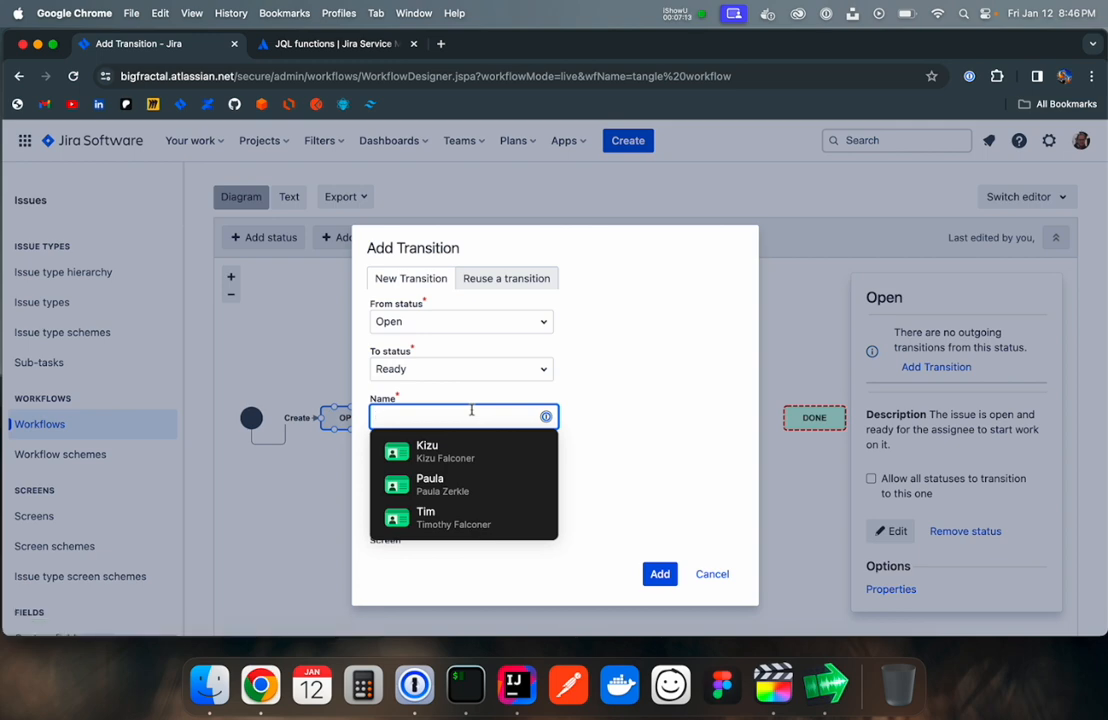
pyautogui.write('Mark Ready')
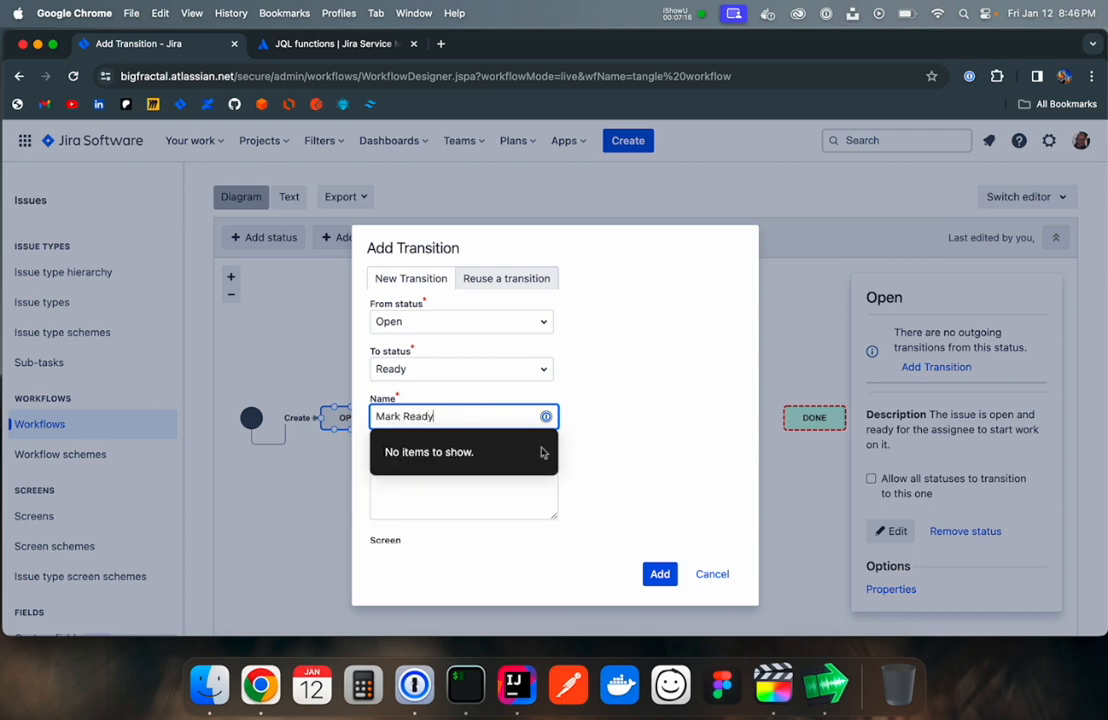
pyautogui.press('Return')
# - Add a transition named "Start Progress" from Ready to In Progress
pyautogui.click(452, 420)
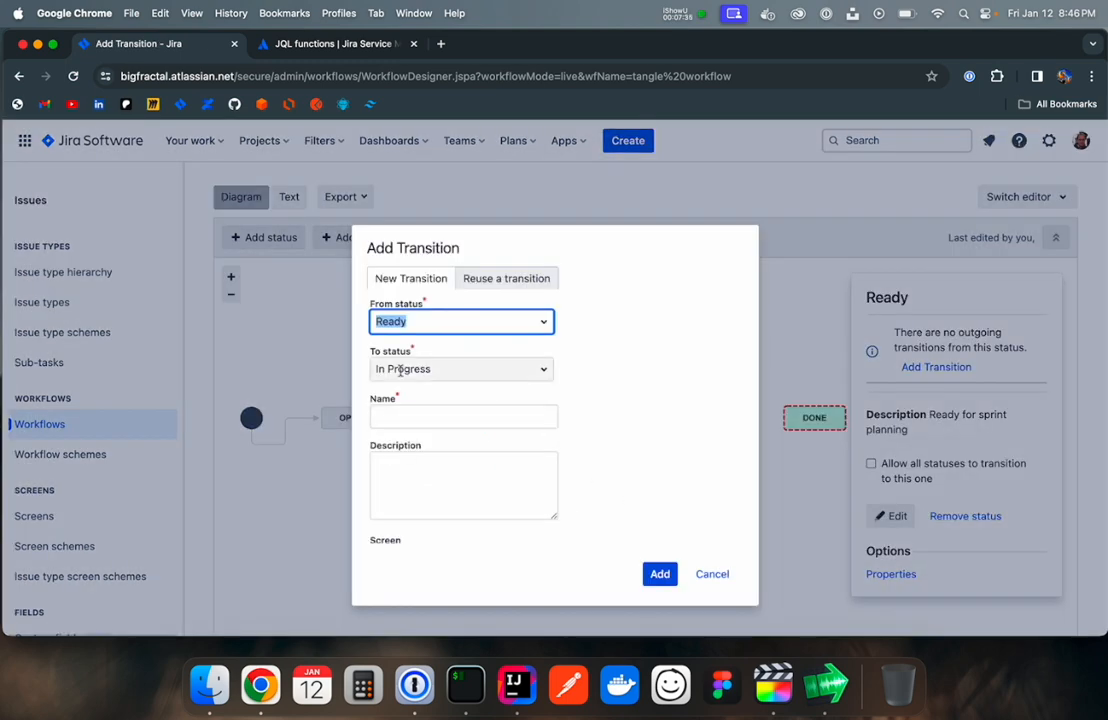
pyautogui.write('Start Progress')
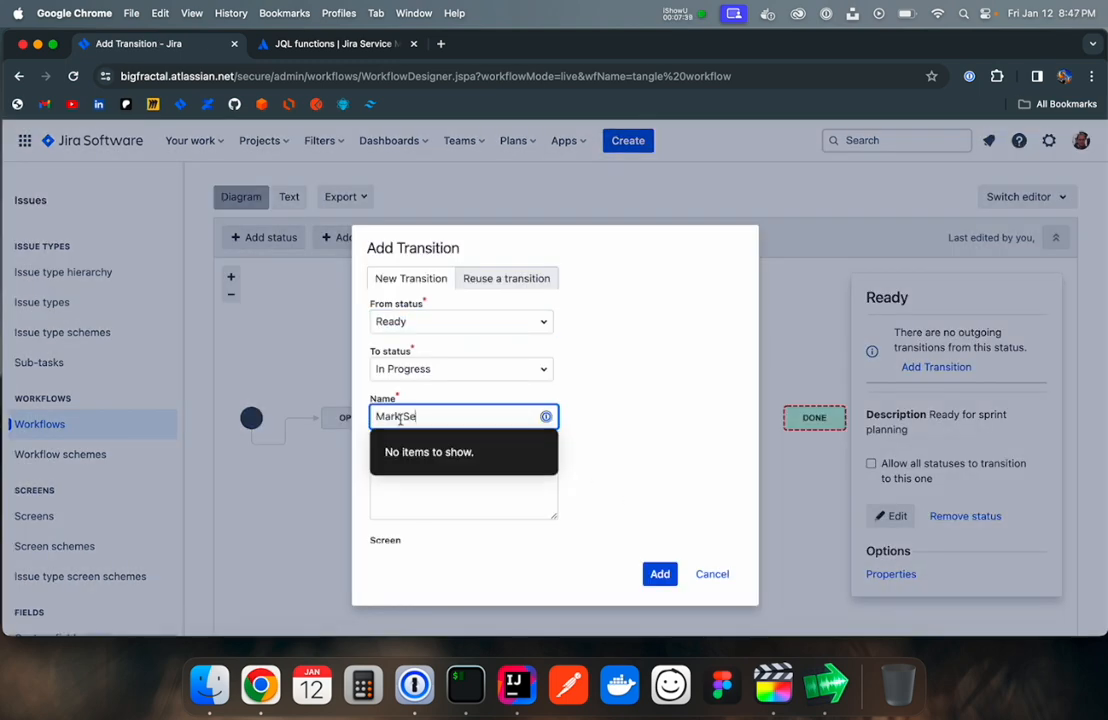
pyautogui.press('Return')
# - Add the transitions "Mark Completed" from In Progress to Review and "Mark Done" from Review to Done
pyautogui.click(582, 417)
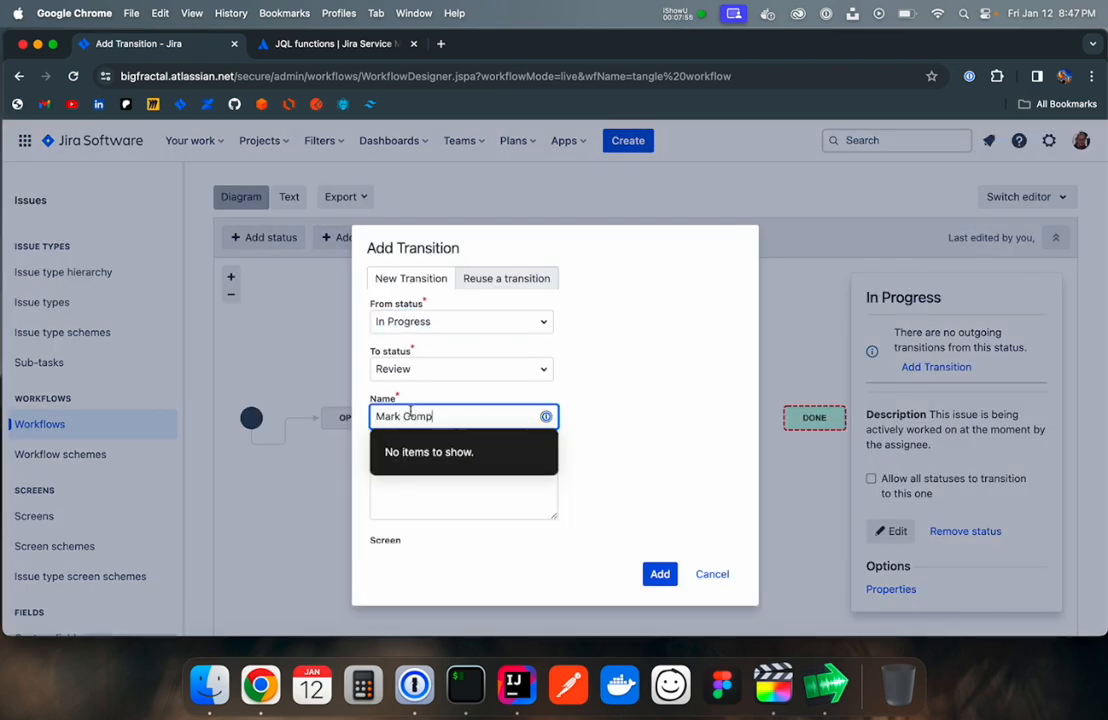
pyautogui.click(658, 571)
pyautogui.moveTo(768, 422); pyautogui.dragTo(814, 417)
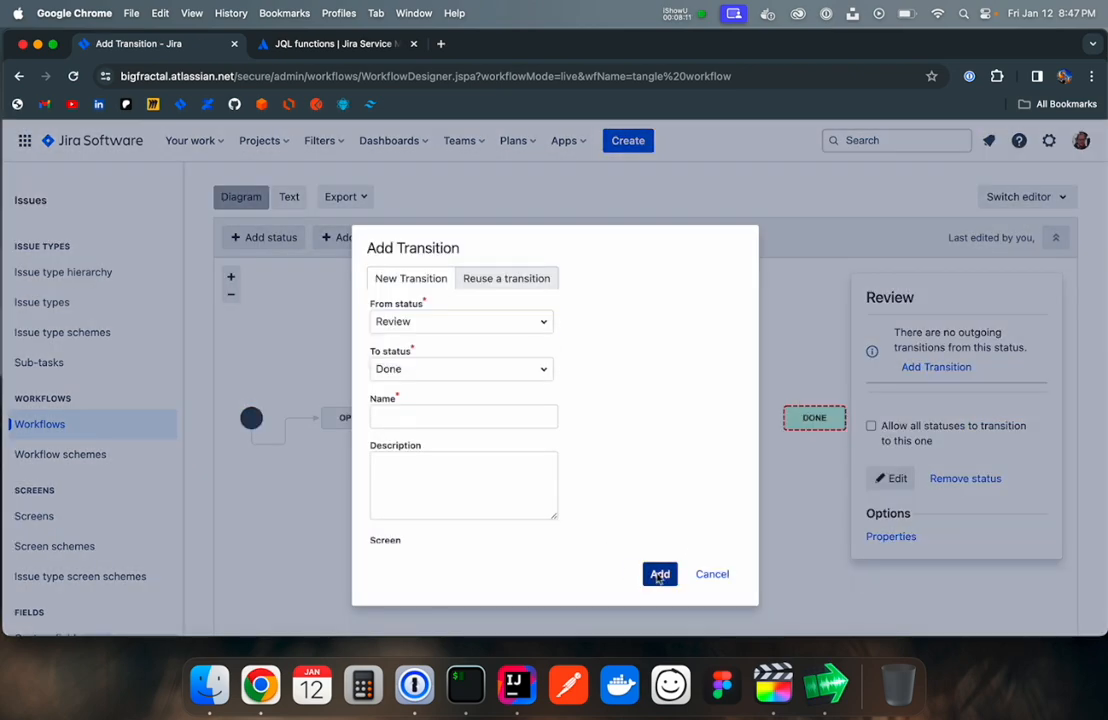
pyautogui.write('Mark Do')
pyautogui.click(772, 420)
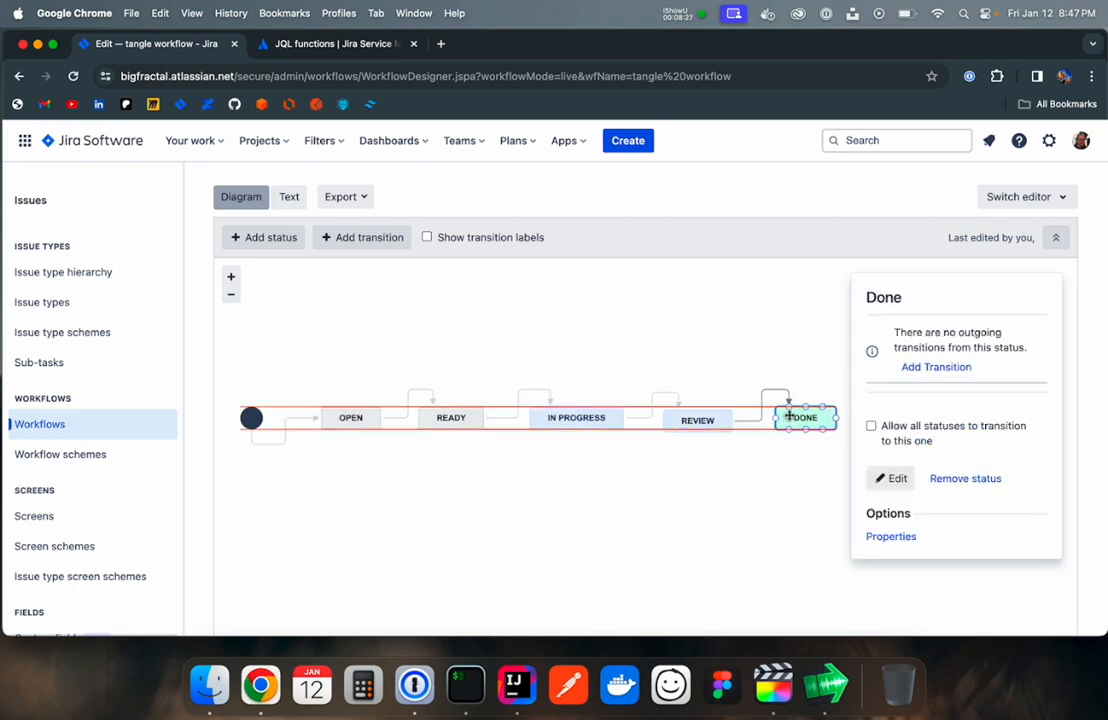
# - Check the transition names between the statuses from Open through Done, and clear the selection
pyautogui.click(351, 415)
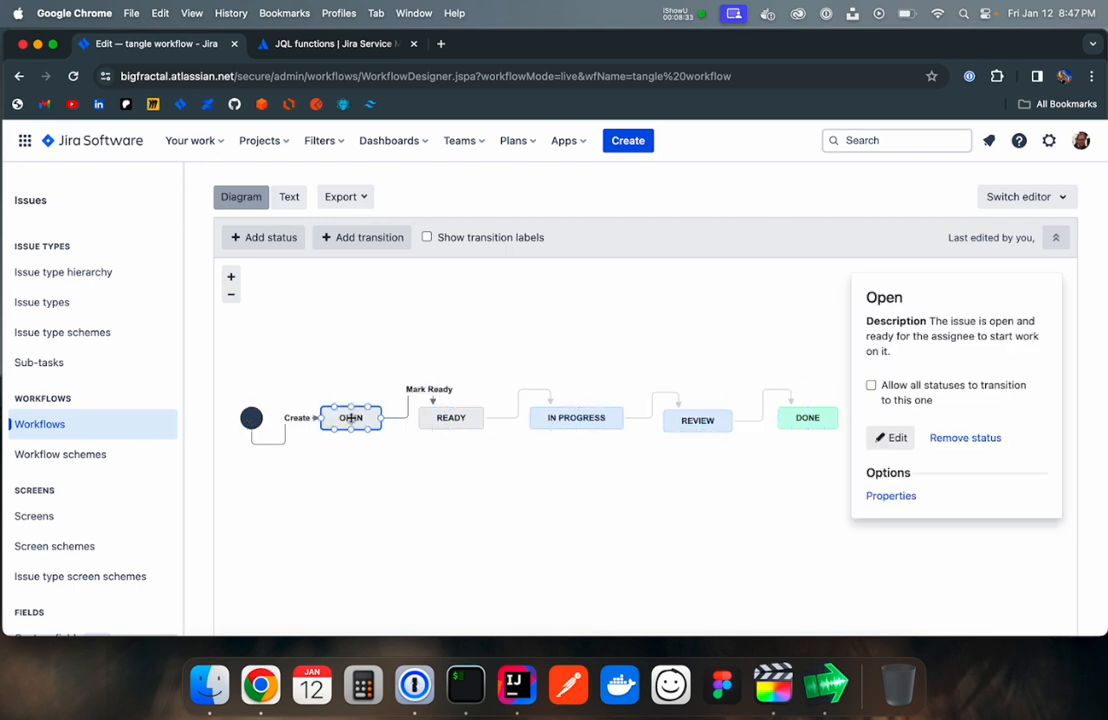
pyautogui.click(451, 418)
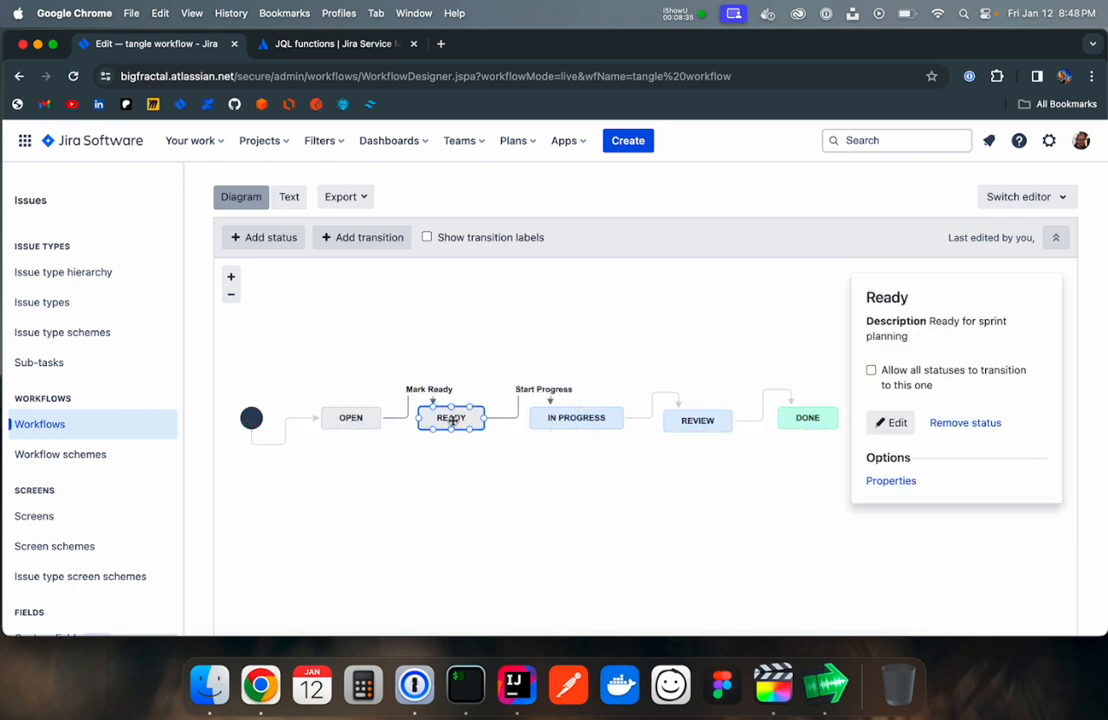
pyautogui.click(556, 416)
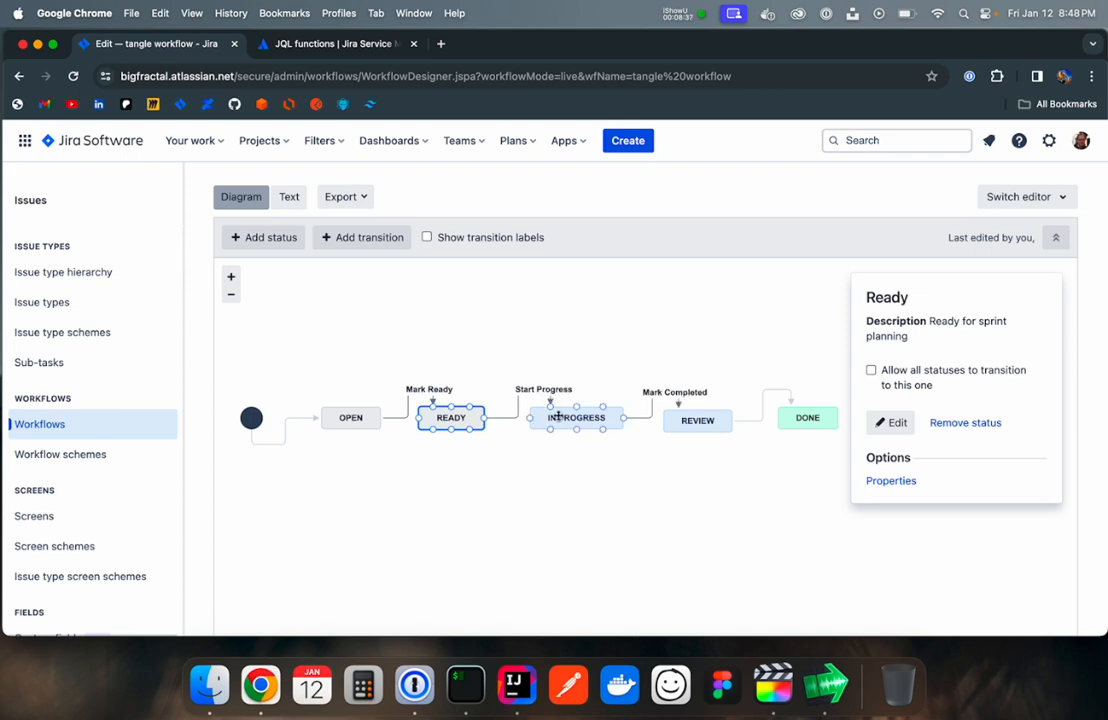
pyautogui.click(697, 418)
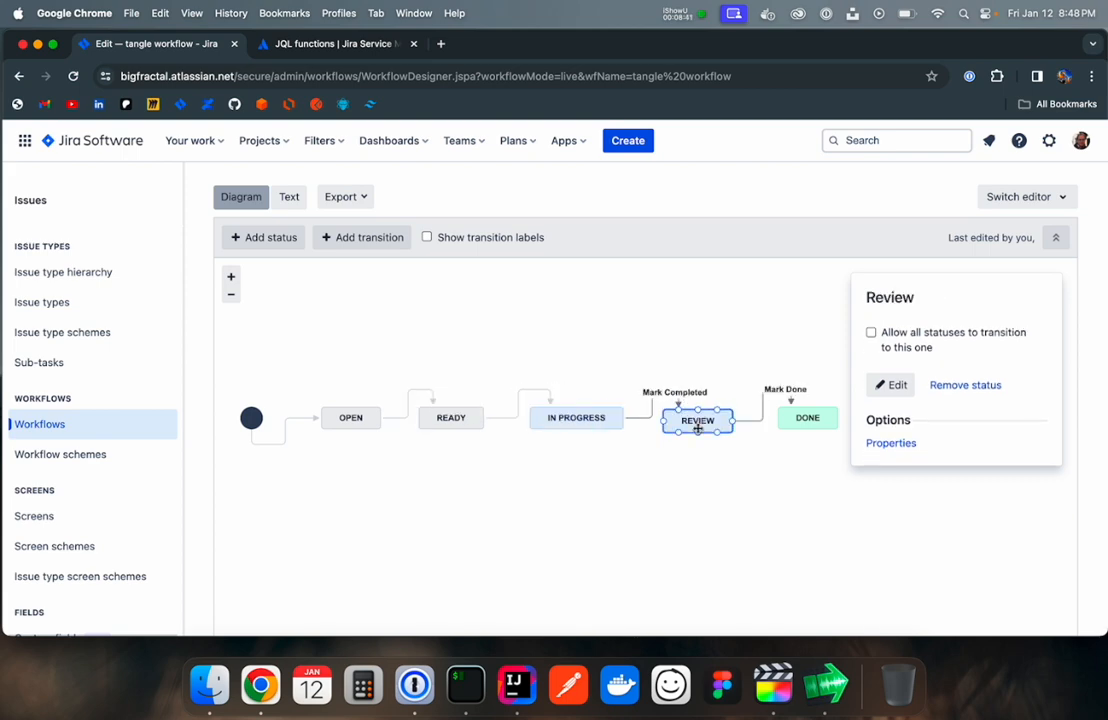
pyautogui.click(806, 417)
pyautogui.click(763, 538)
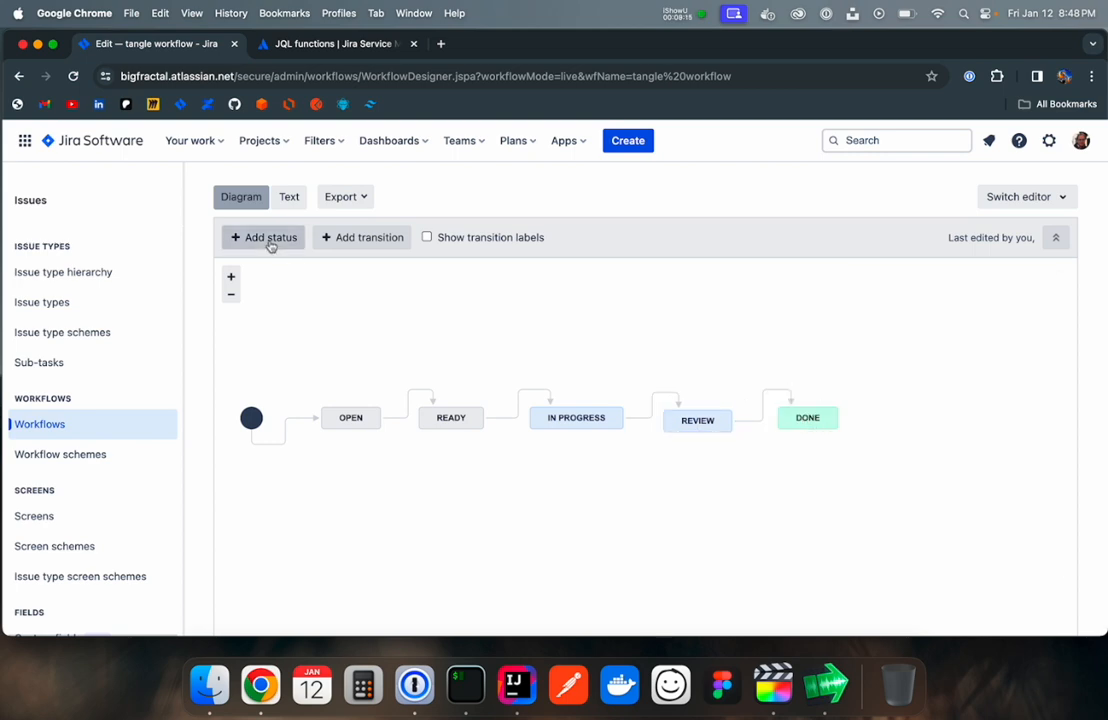
# - Add a Blocked status that all statuses can transition to, and place it above In Progress in the diagram
pyautogui.click(266, 238)
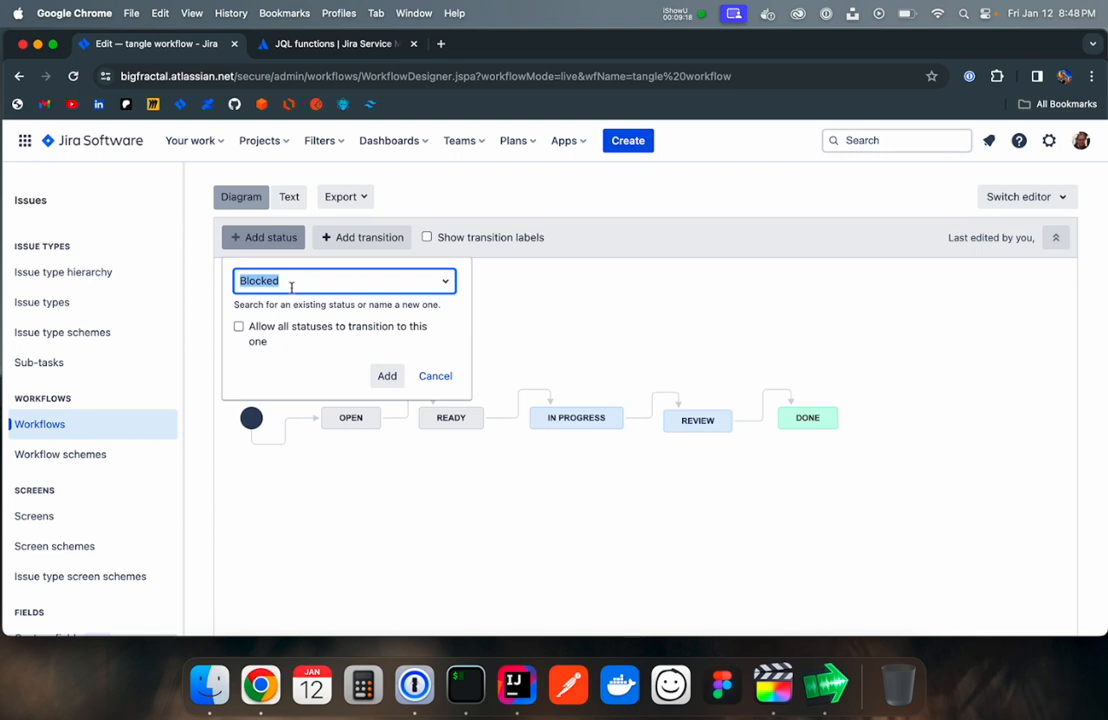
pyautogui.click(239, 329)
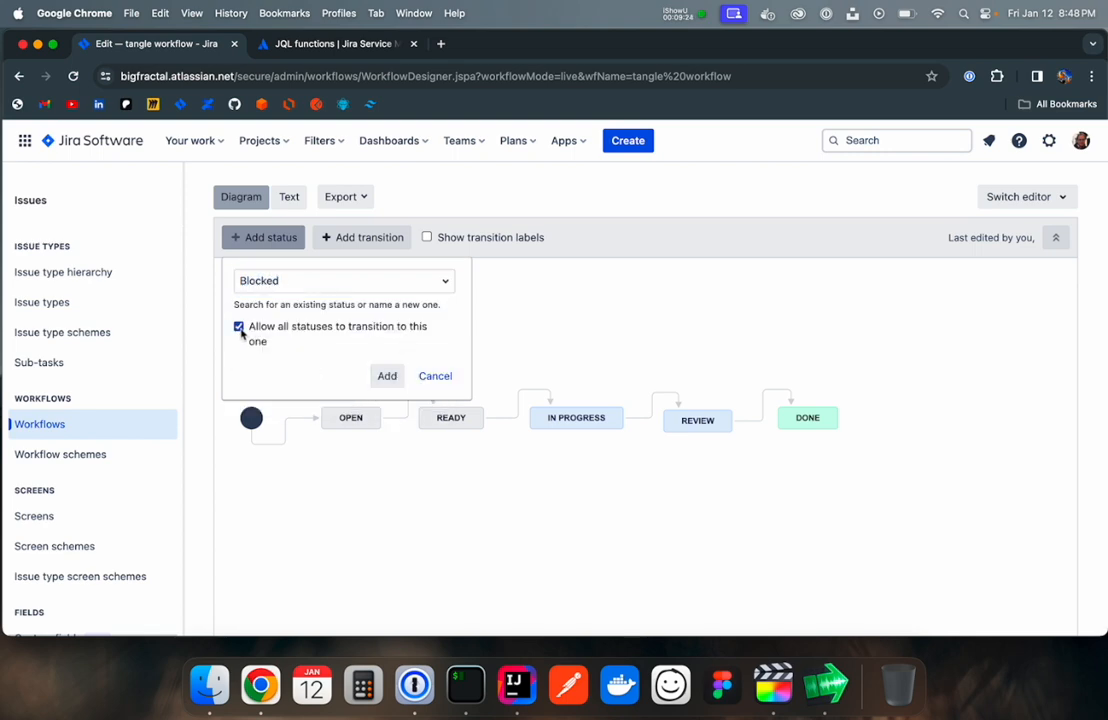
pyautogui.click(383, 376)
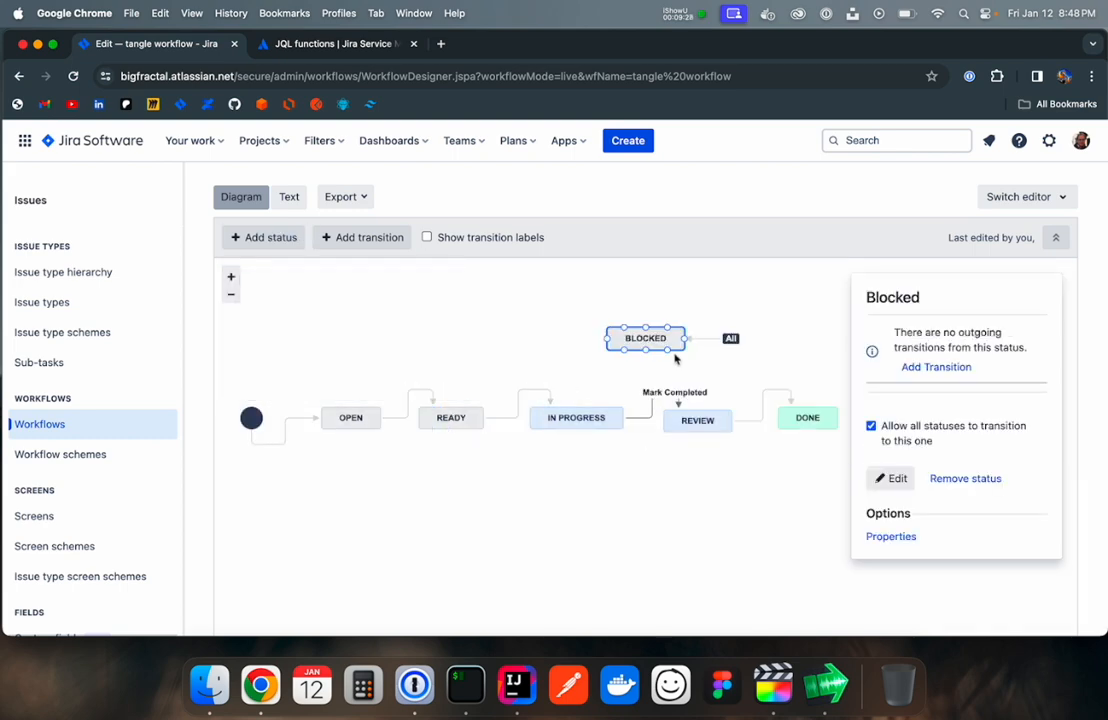
pyautogui.moveTo(670, 344); pyautogui.dragTo(612, 329)
pyautogui.click(347, 446)
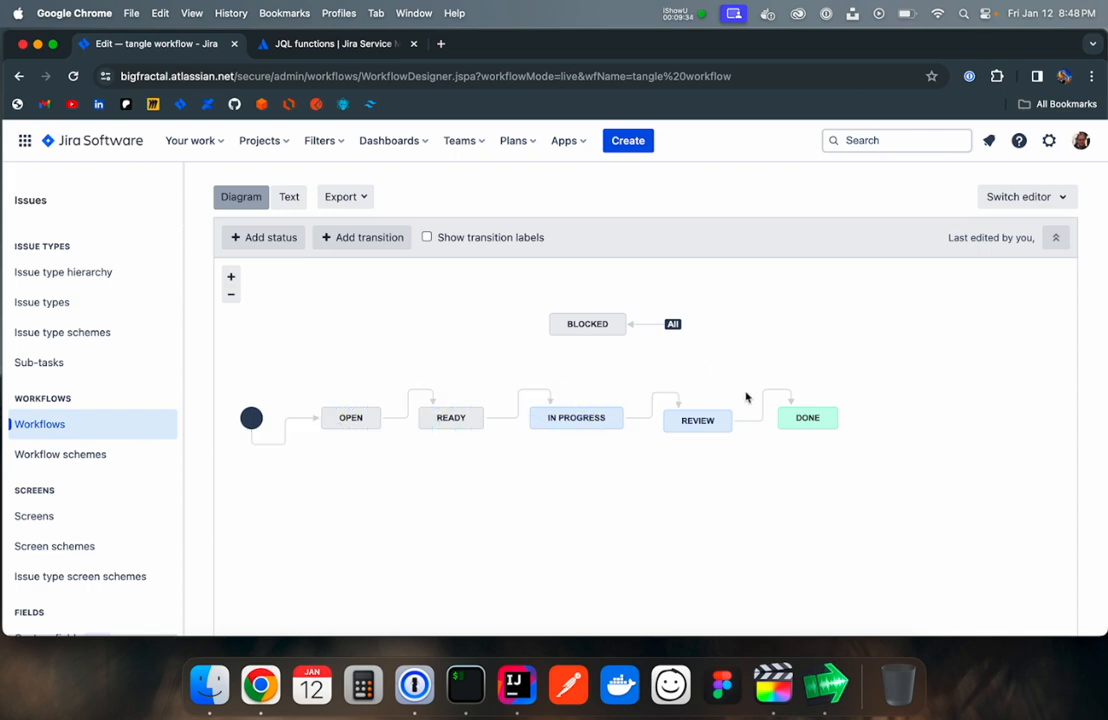
# - Add a transition named "Request Changes" from Review back to Ready
pyautogui.click(703, 425)
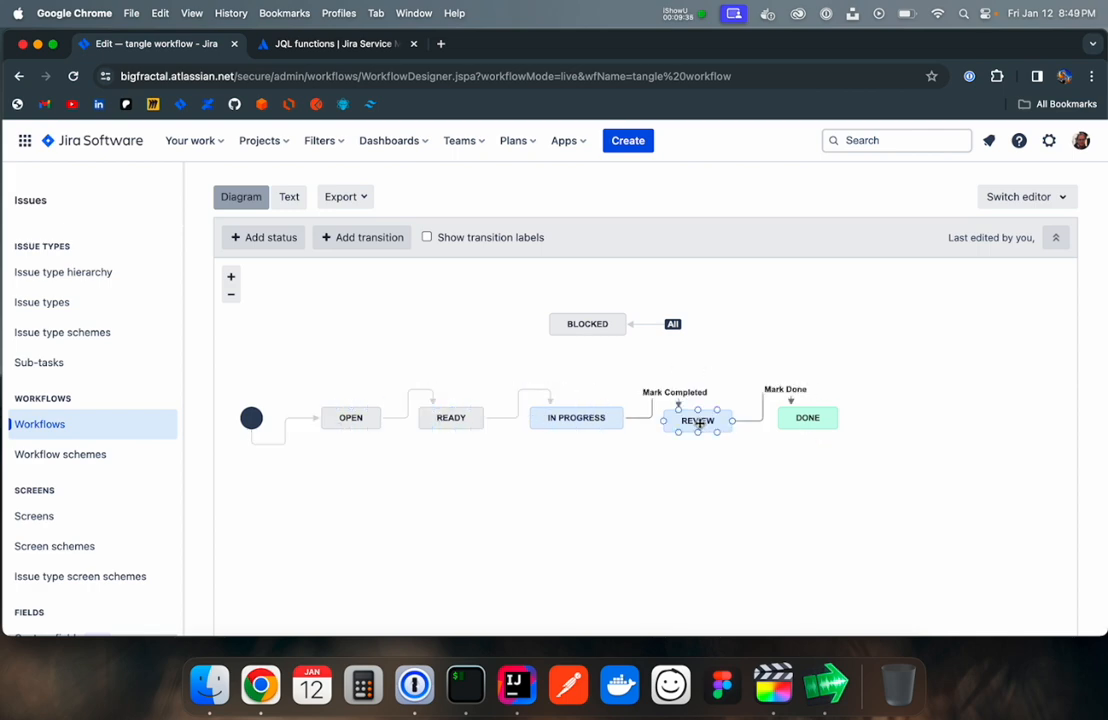
pyautogui.click(699, 423)
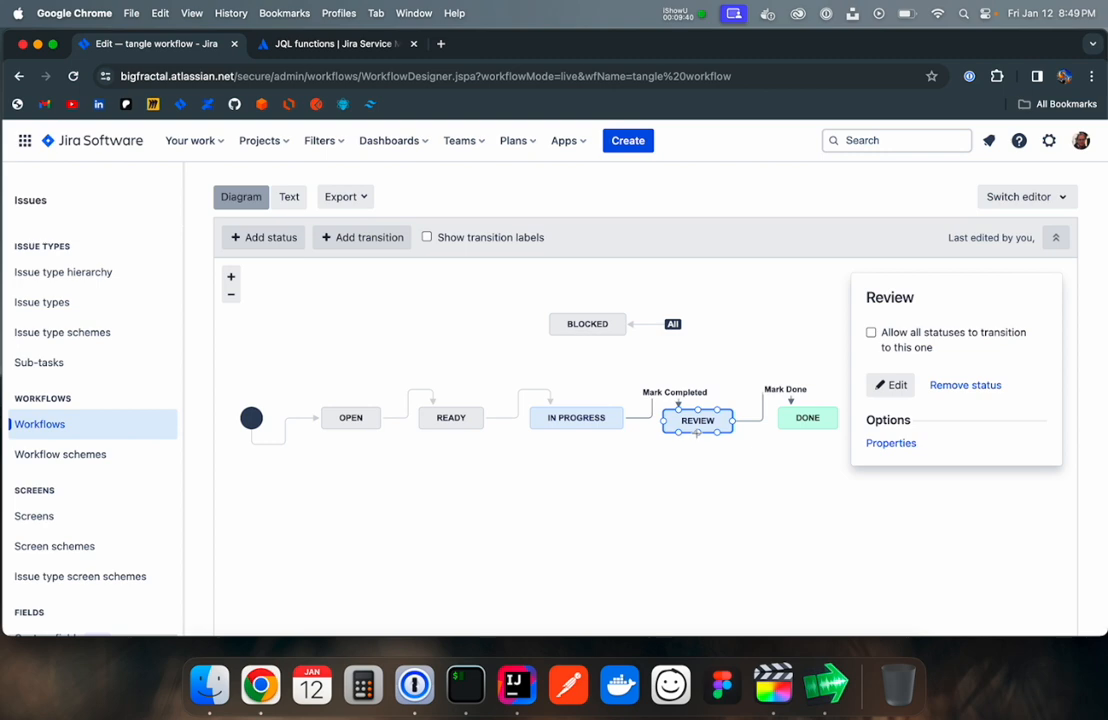
pyautogui.moveTo(698, 433); pyautogui.dragTo(451, 419)
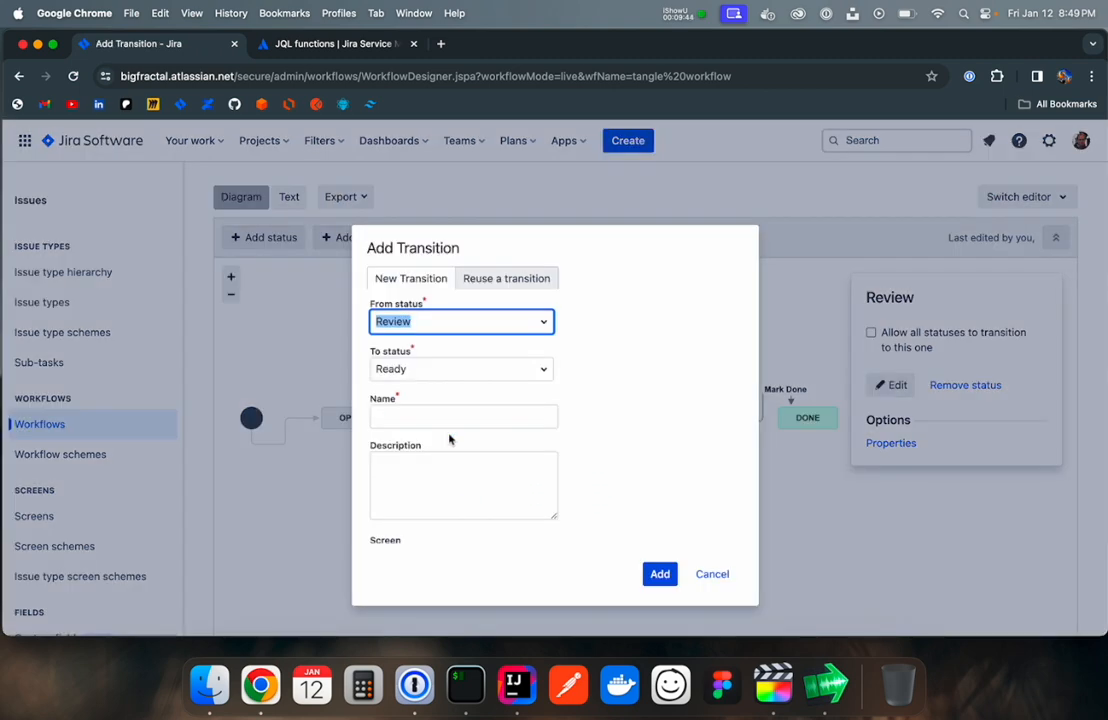
pyautogui.click(440, 418)
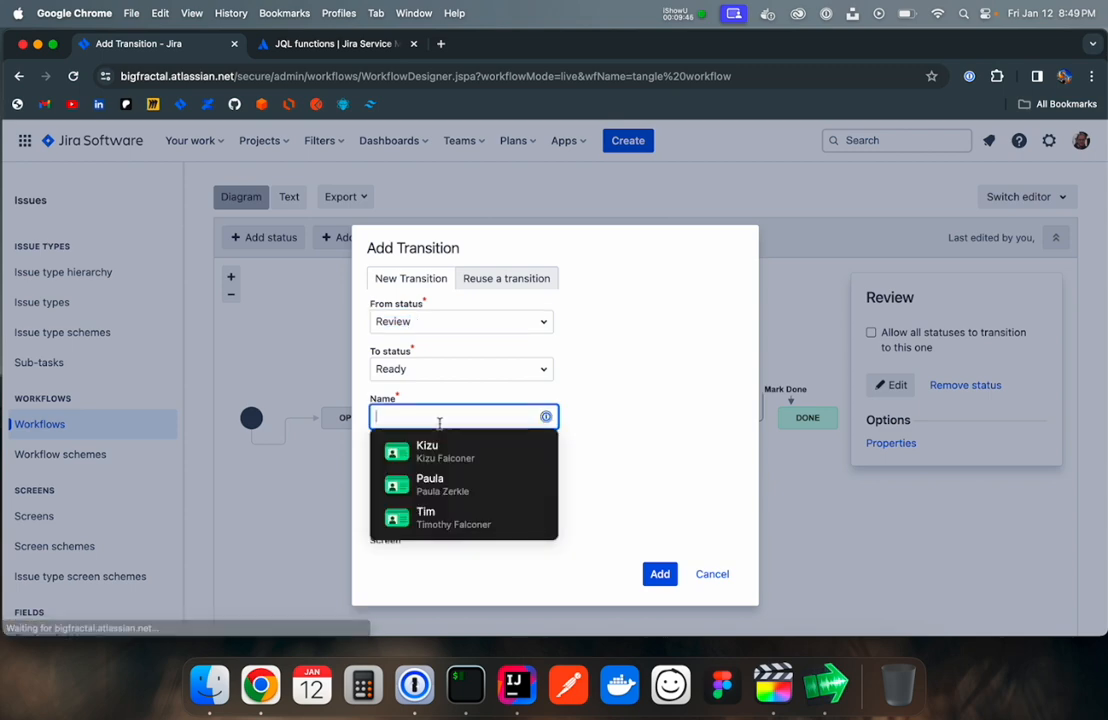
pyautogui.write('Request Changes')
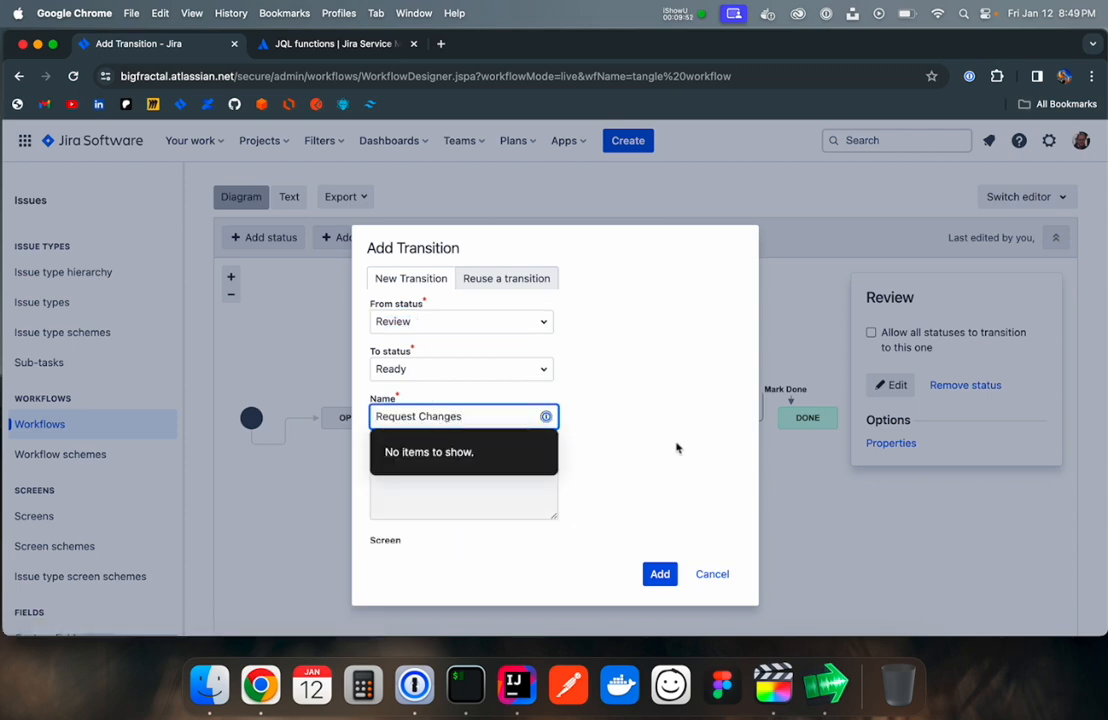
pyautogui.press('Tab')
pyautogui.click(660, 573)
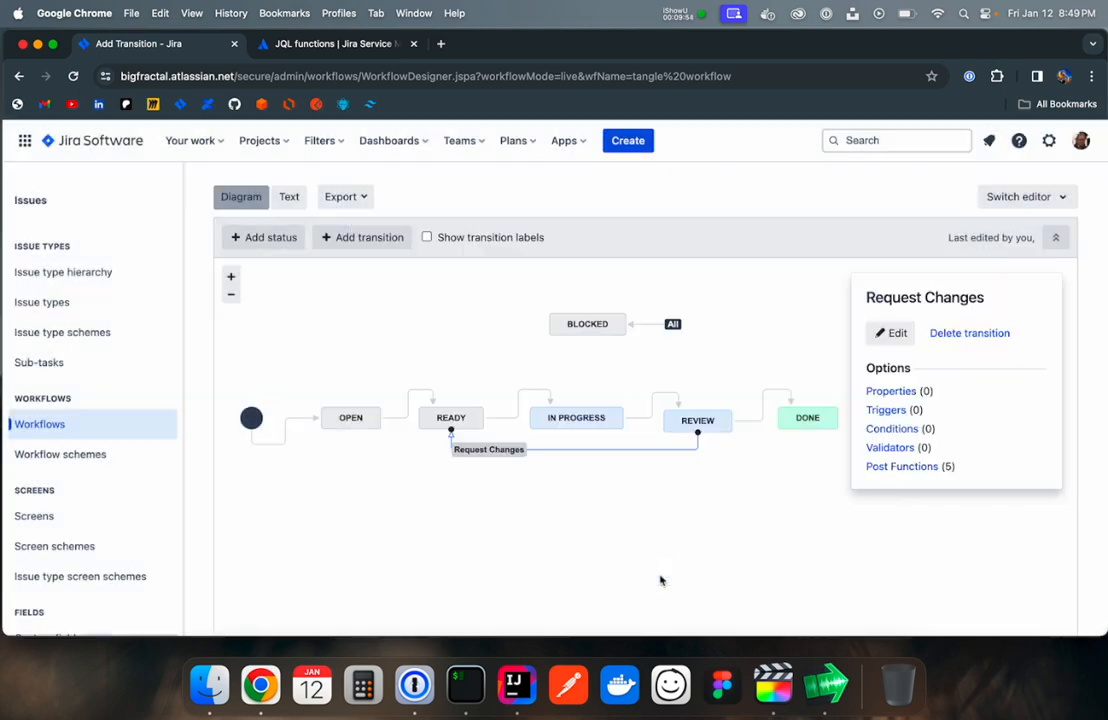
# - Add a transition named "Halt Progress" from In Progress back to Ready, and clear the selection
pyautogui.click(570, 419)
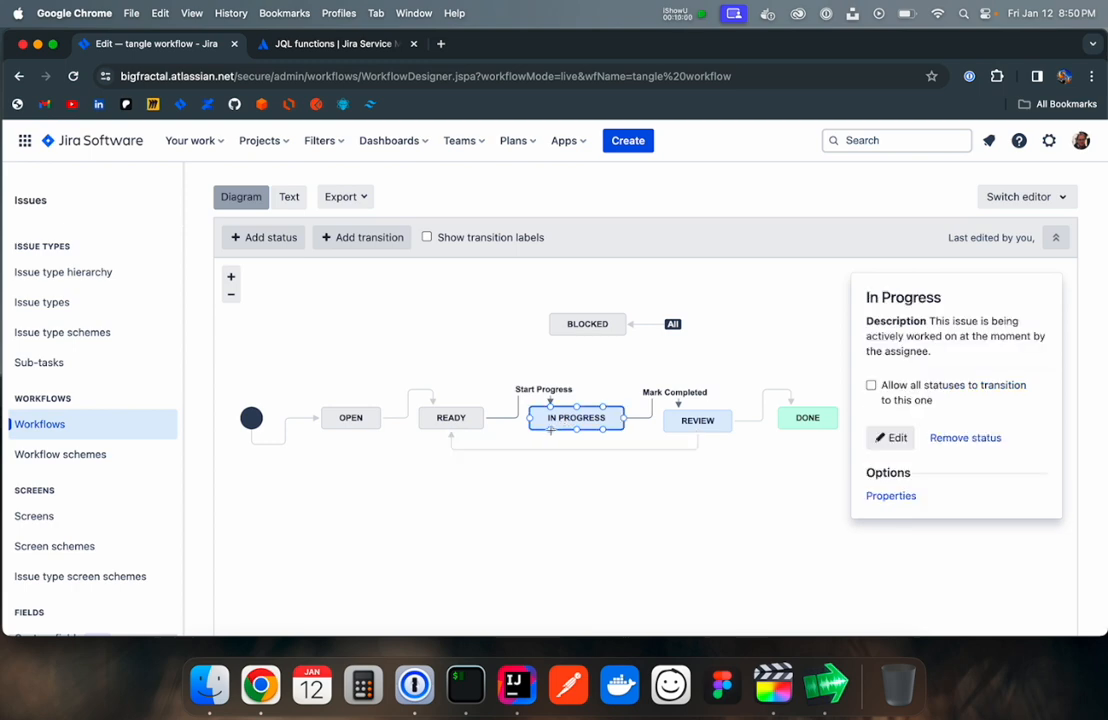
pyautogui.moveTo(549, 430); pyautogui.dragTo(469, 429)
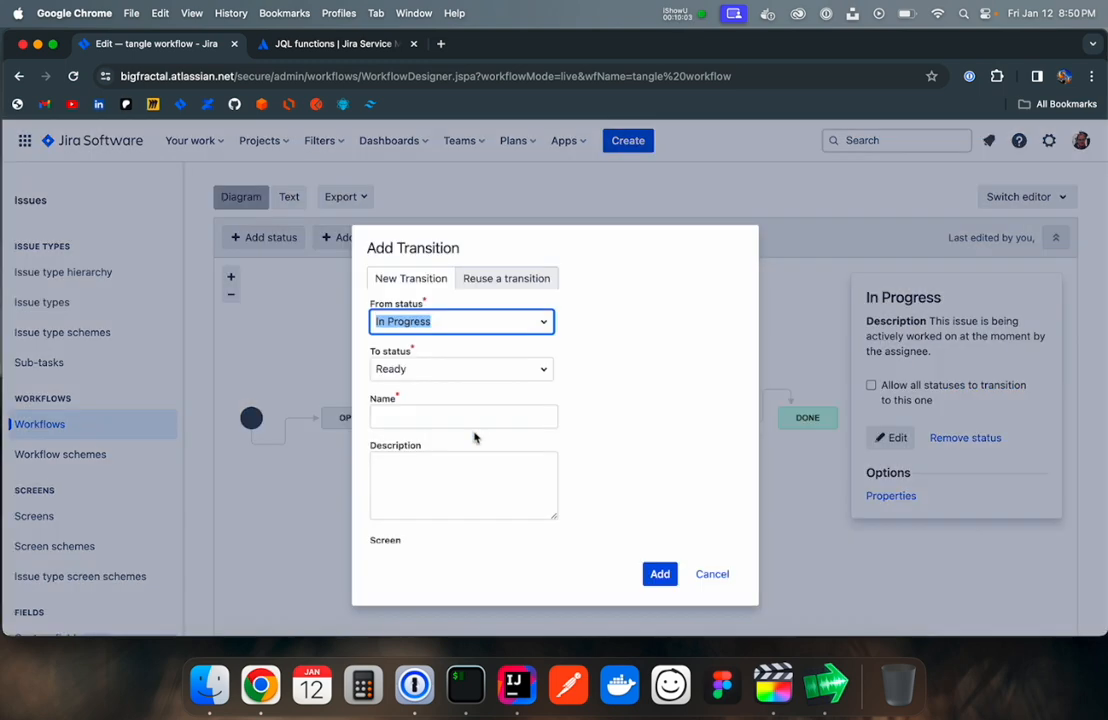
pyautogui.click(418, 418)
pyautogui.write('Halt Progress')
pyautogui.click(659, 574)
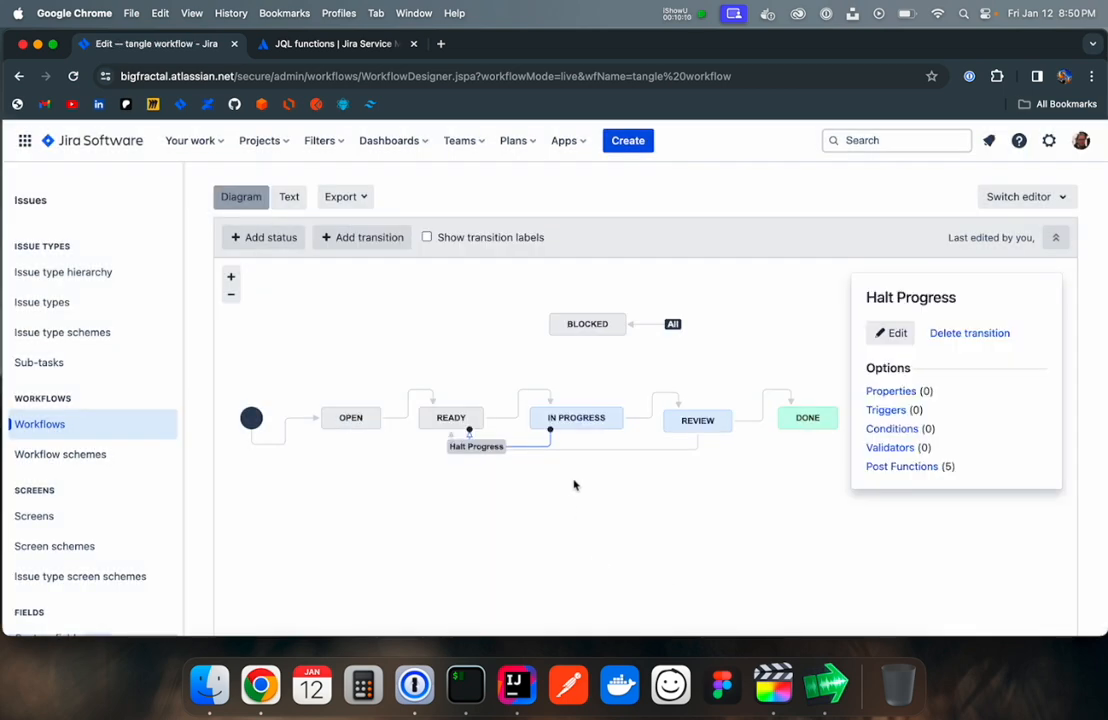
pyautogui.click(594, 449)
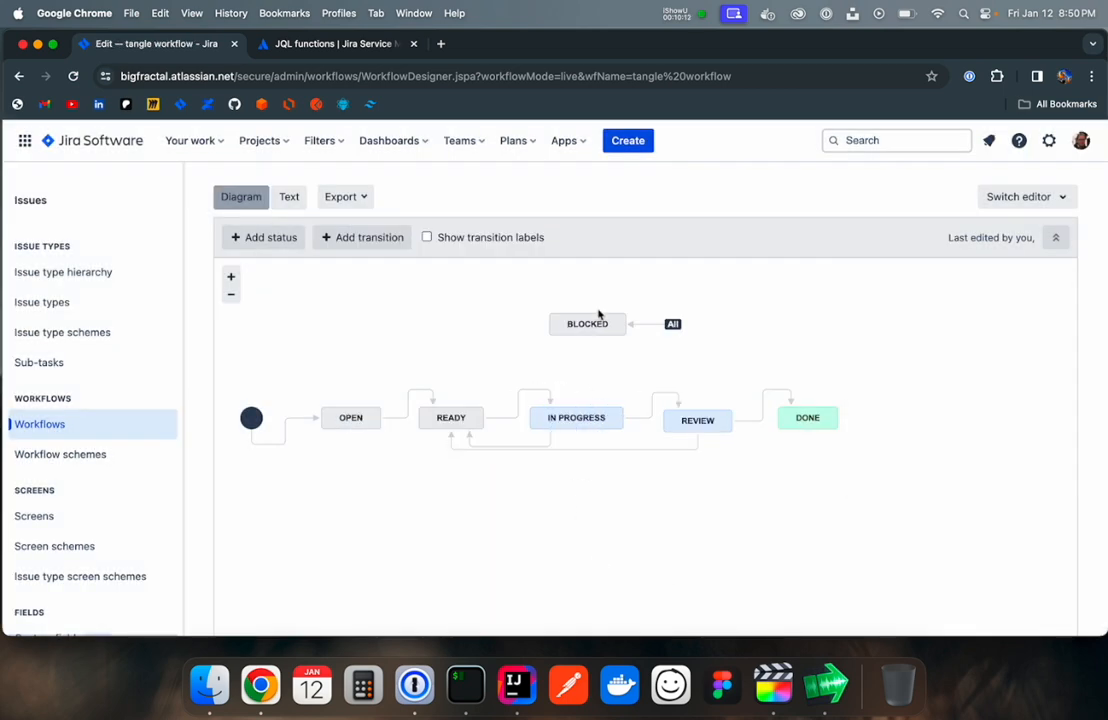
# - Nudge In Progress and Ready slightly upward, and attach Request Changes and Halt Progress to separate connection points under Ready
pyautogui.moveTo(577, 418); pyautogui.dragTo(586, 407)
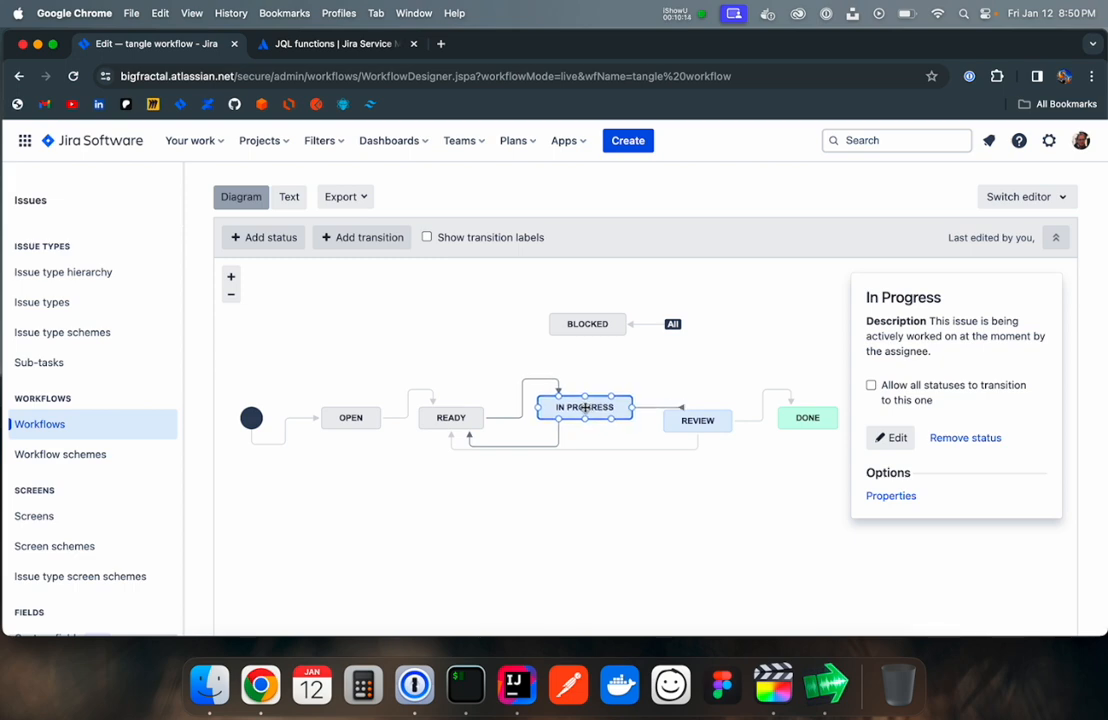
pyautogui.click(581, 451)
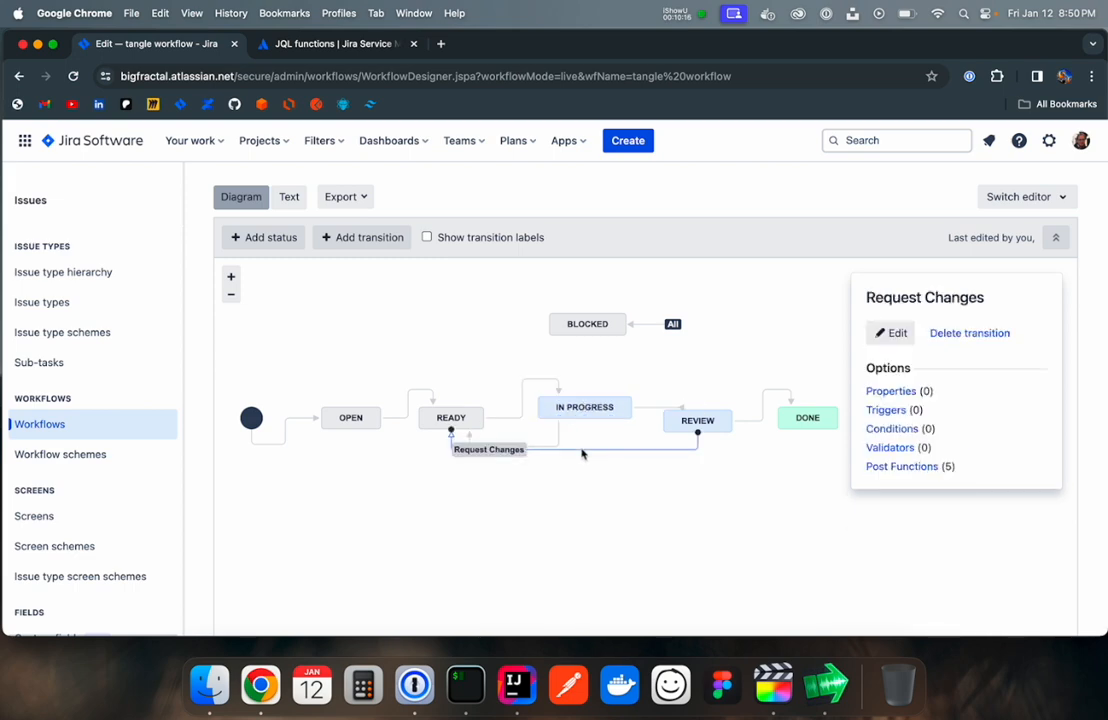
pyautogui.click(580, 405)
pyautogui.click(545, 446)
pyautogui.moveTo(469, 431)
pyautogui.mouseDown()
pyautogui.moveTo(485, 417)
pyautogui.moveTo(453, 414)
pyautogui.mouseUp()
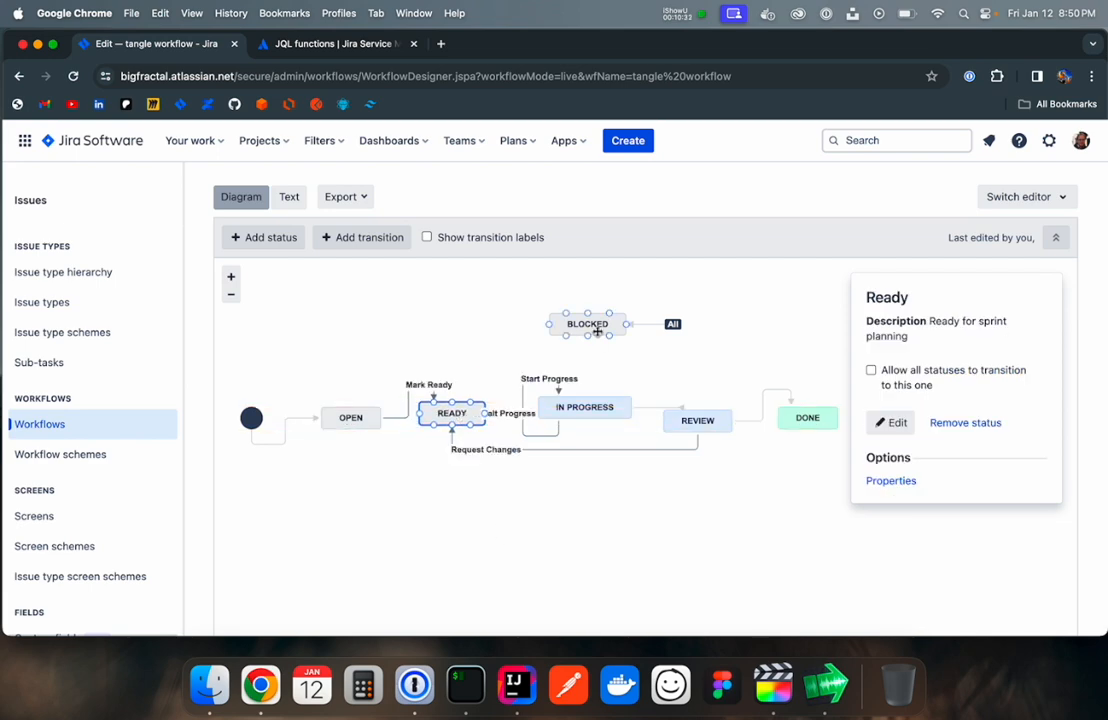
pyautogui.click(580, 449)
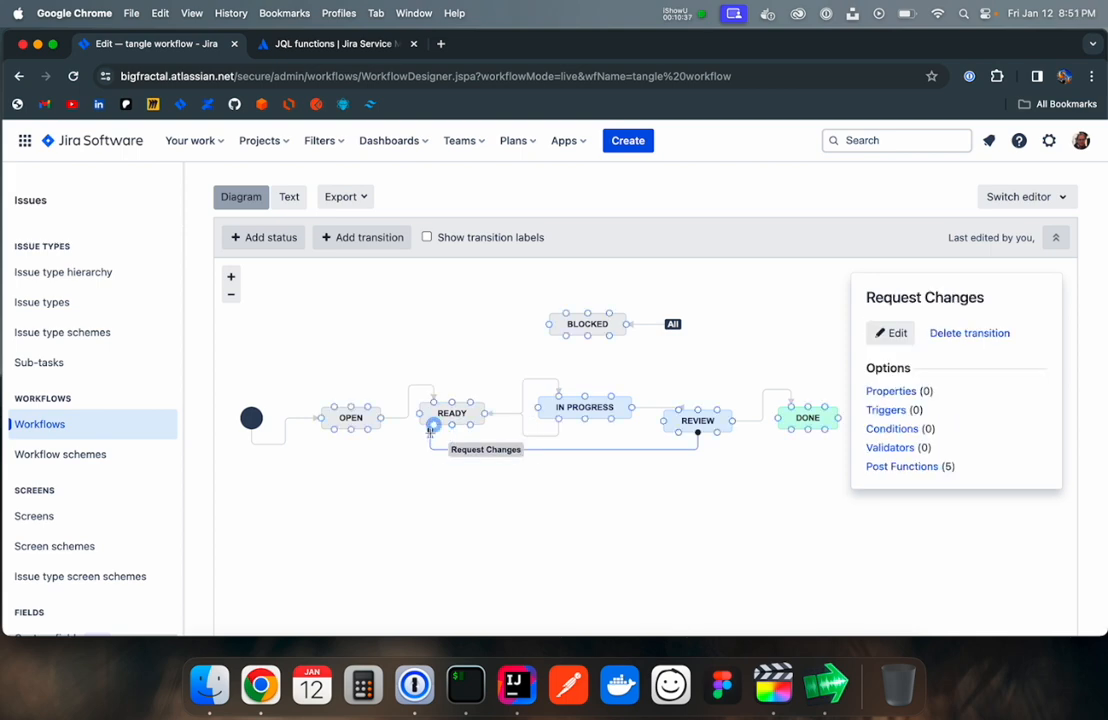
pyautogui.click(535, 412)
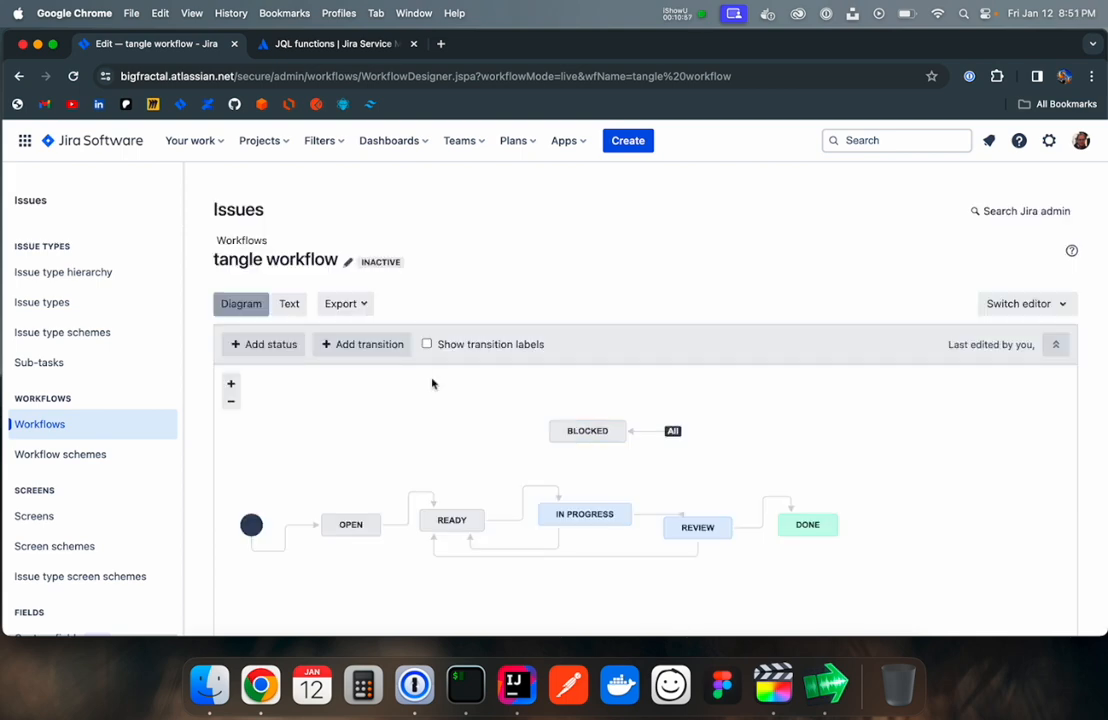
# - Return to the tangle board and open the workflow settings of the tangle project
pyautogui.click(180, 104)
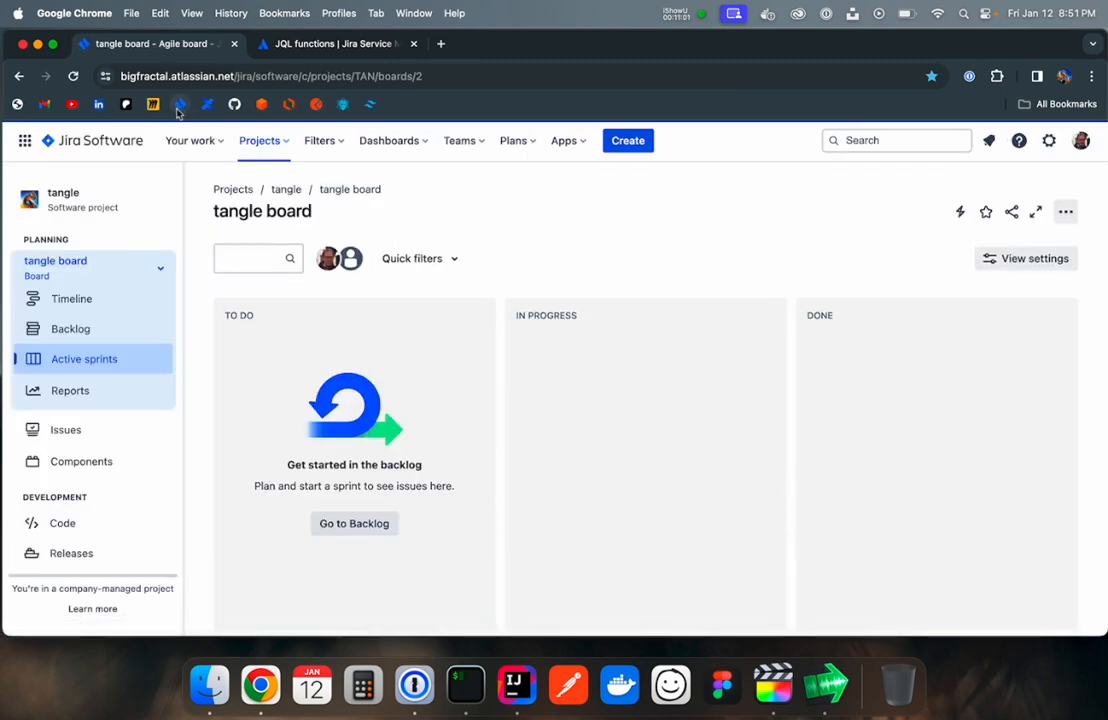
pyautogui.scroll(-2, 110, 440)
pyautogui.click(94, 556)
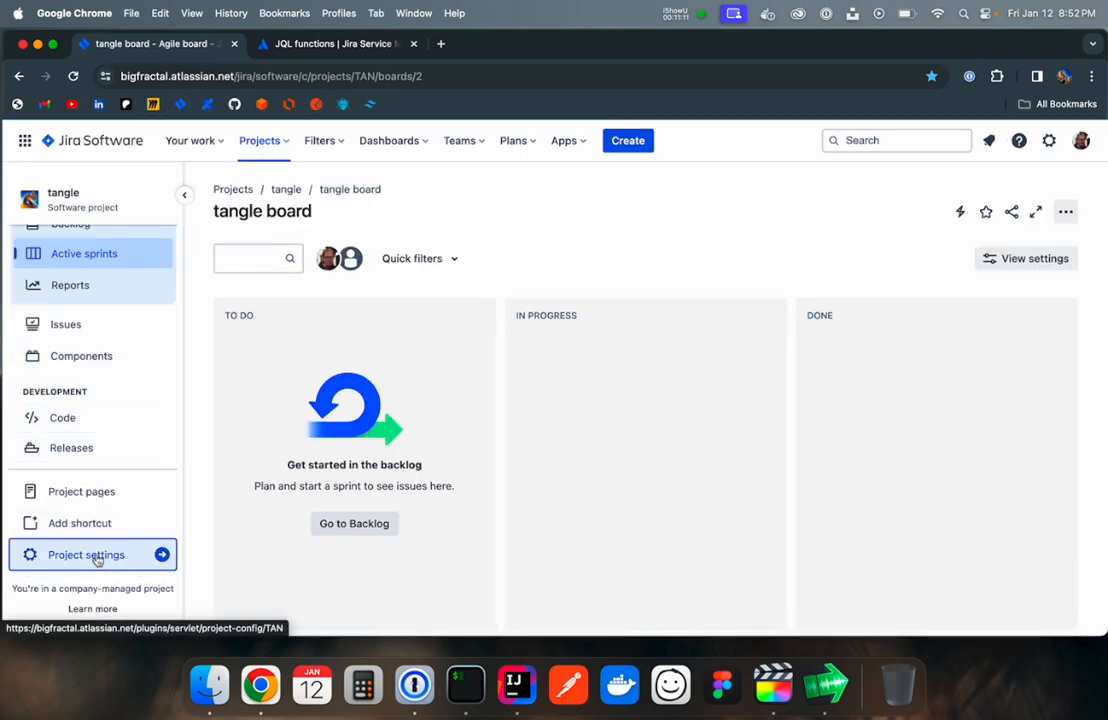
pyautogui.scroll(-3, 99, 538)
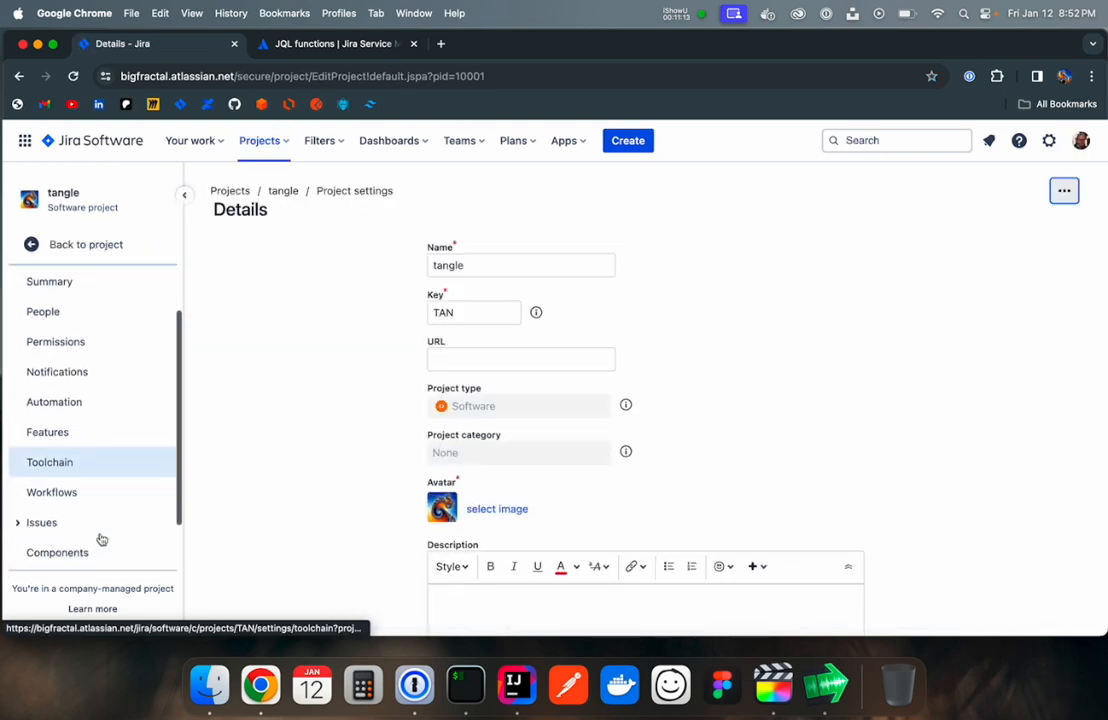
pyautogui.click(68, 433)
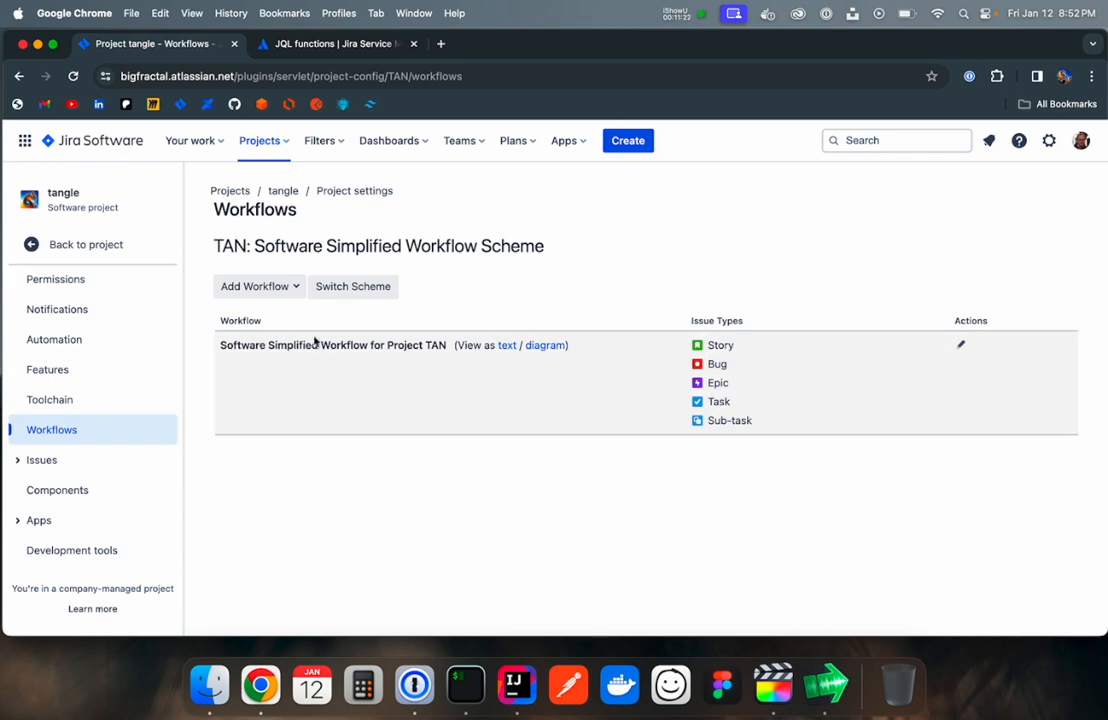
# - Add the existing tangle workflow to the project's workflow scheme and assign all issue types to it
pyautogui.click(289, 294)
pyautogui.click(278, 326)
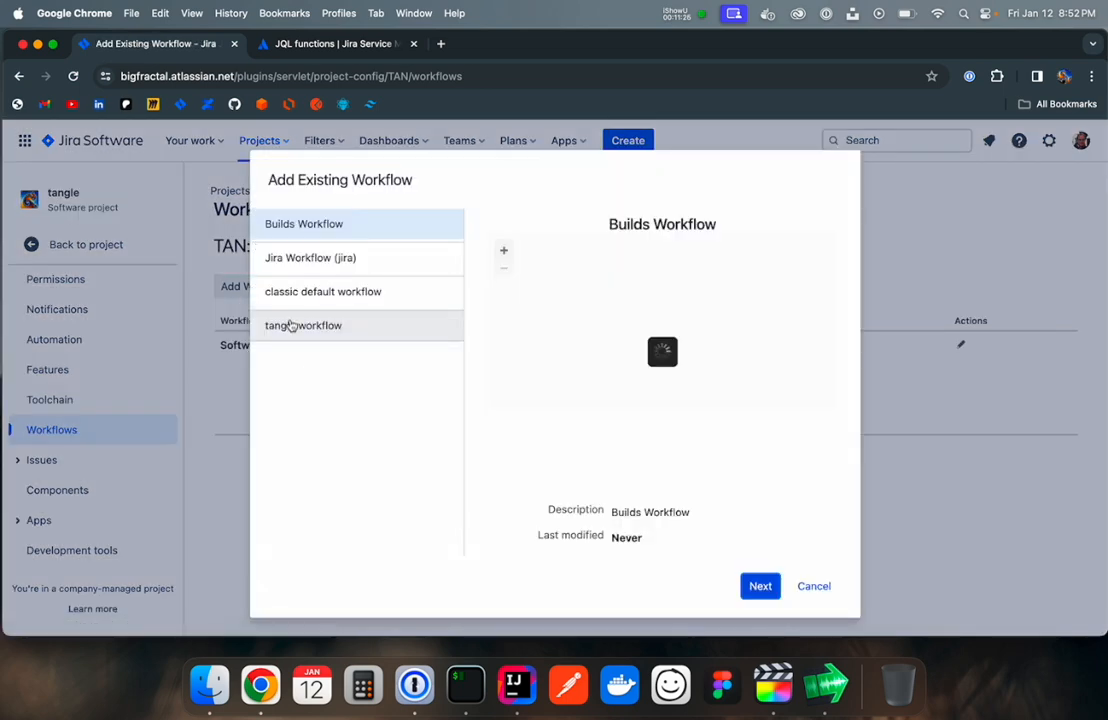
pyautogui.click(322, 332)
pyautogui.click(760, 591)
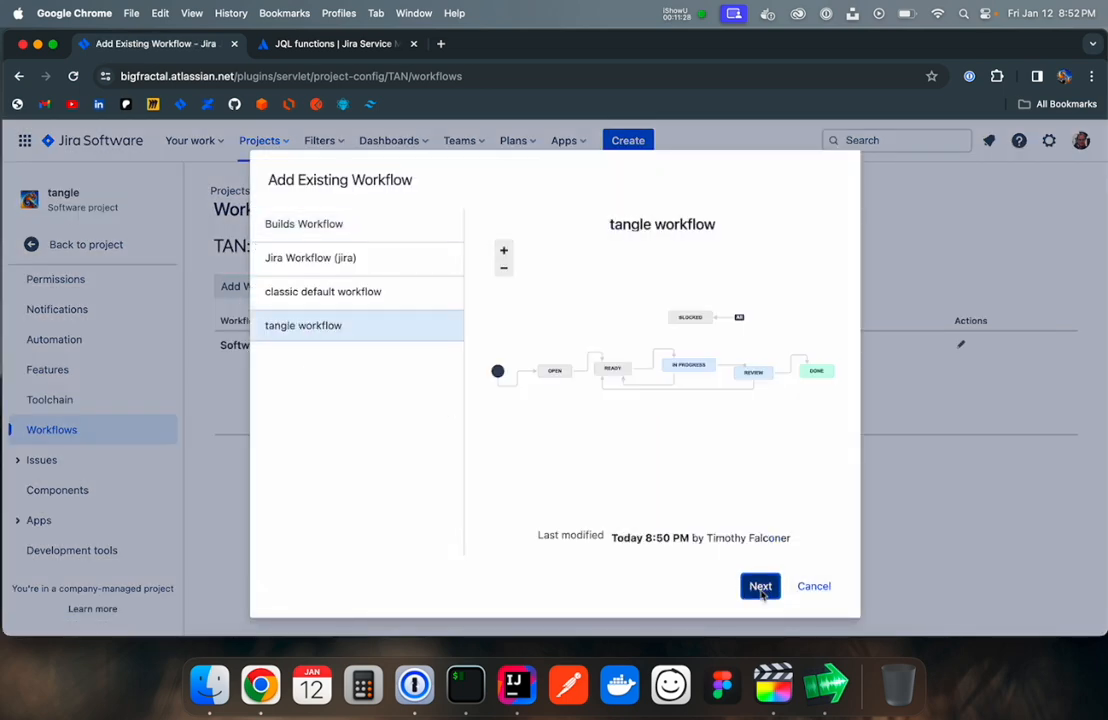
pyautogui.click(376, 261)
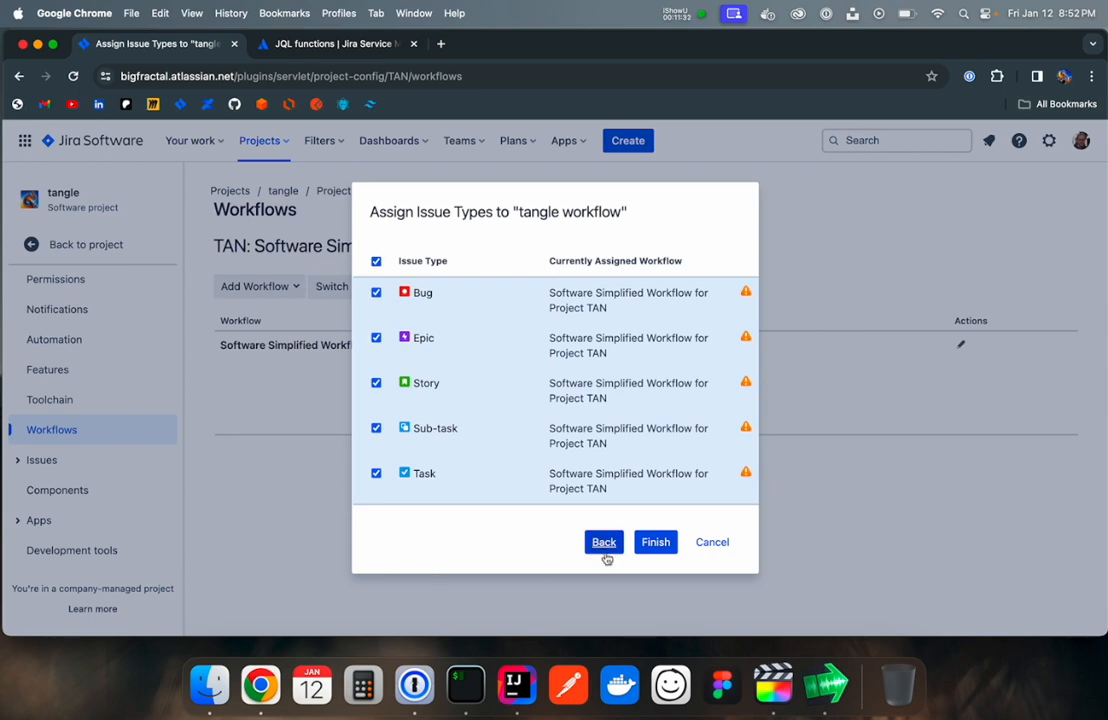
pyautogui.click(658, 547)
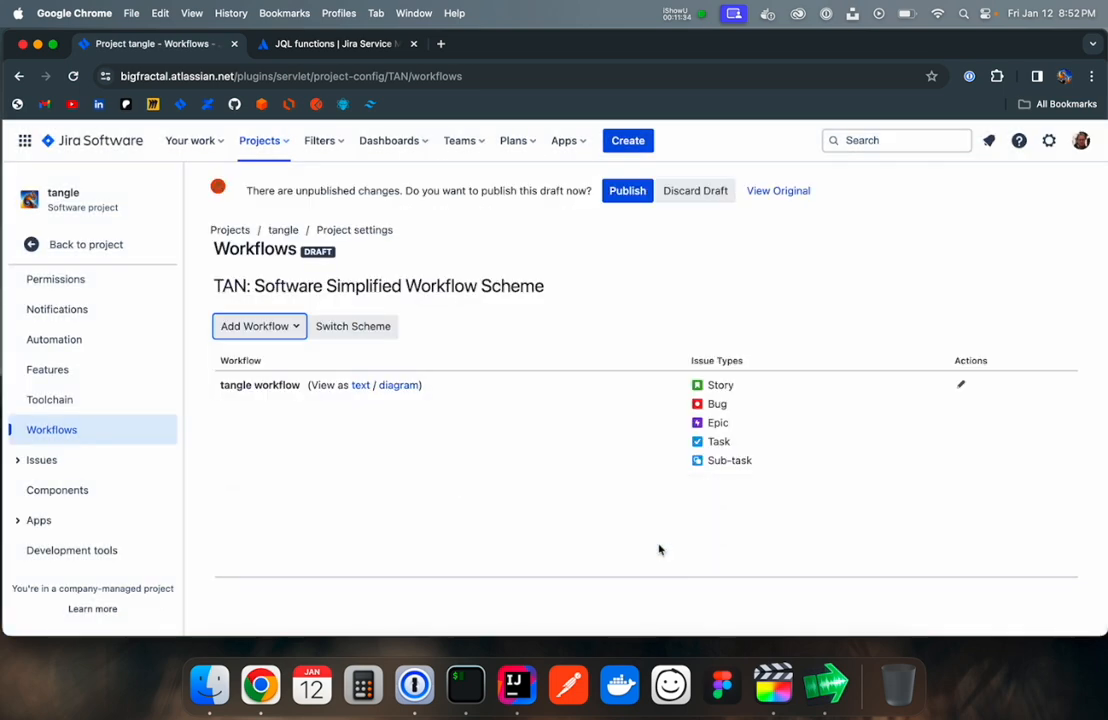
# - Publish the workflow scheme draft, mapping the To Do status to Open for every issue type
pyautogui.click(627, 191)
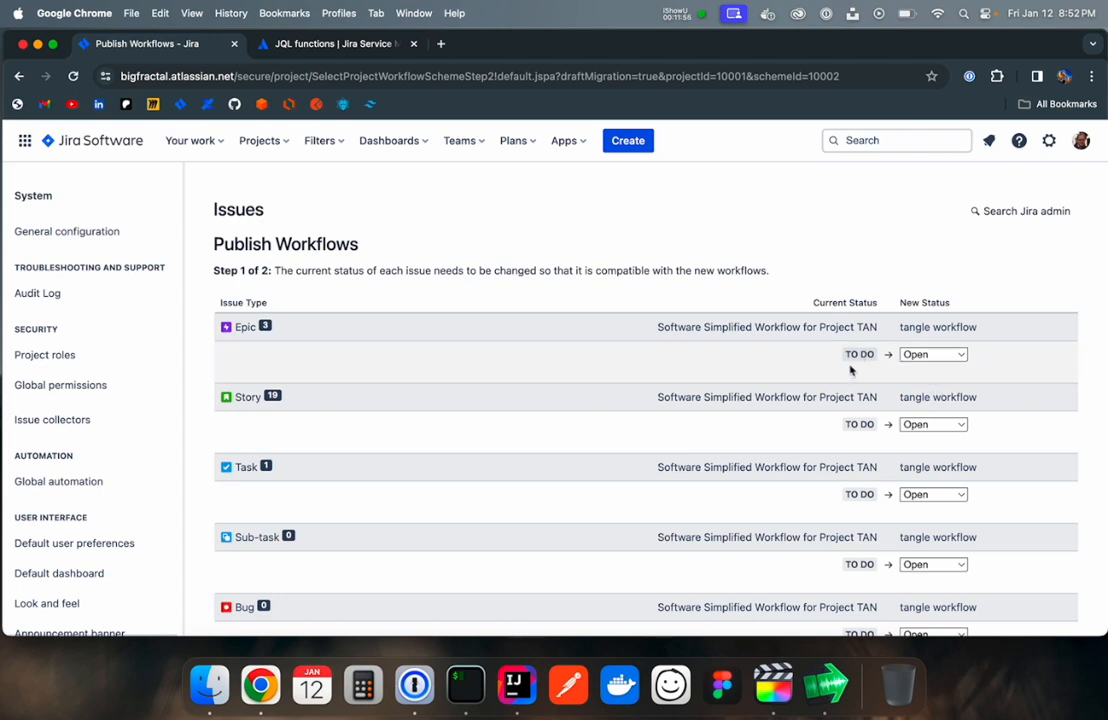
pyautogui.scroll(-3, 760, 385)
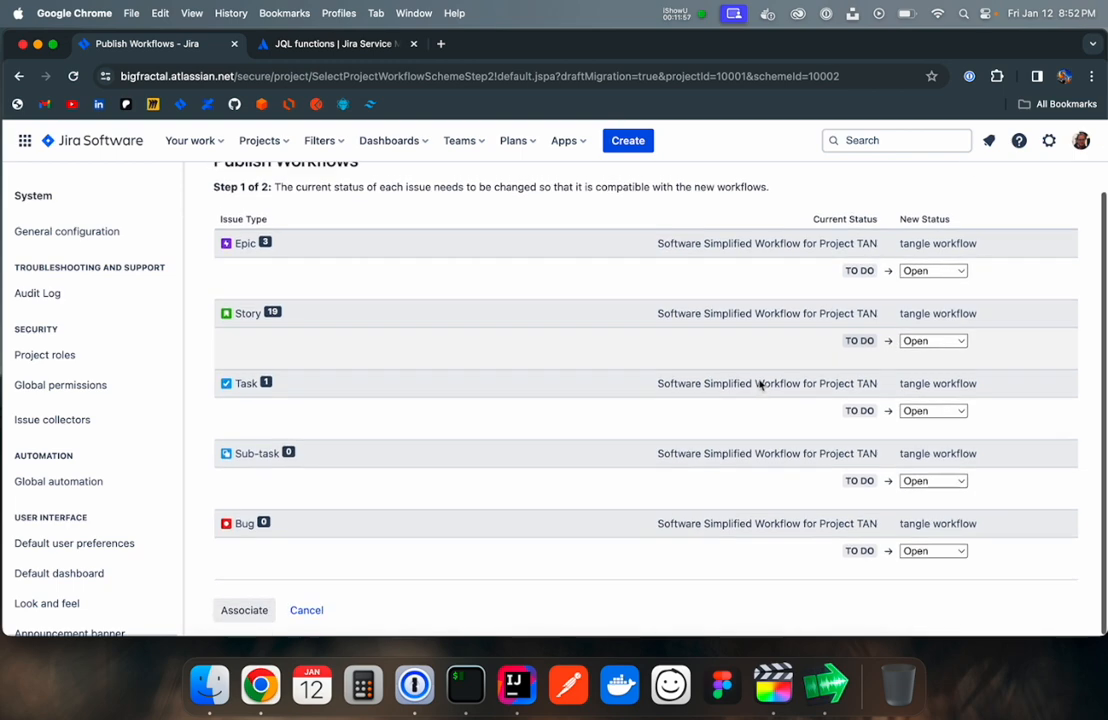
pyautogui.click(250, 610)
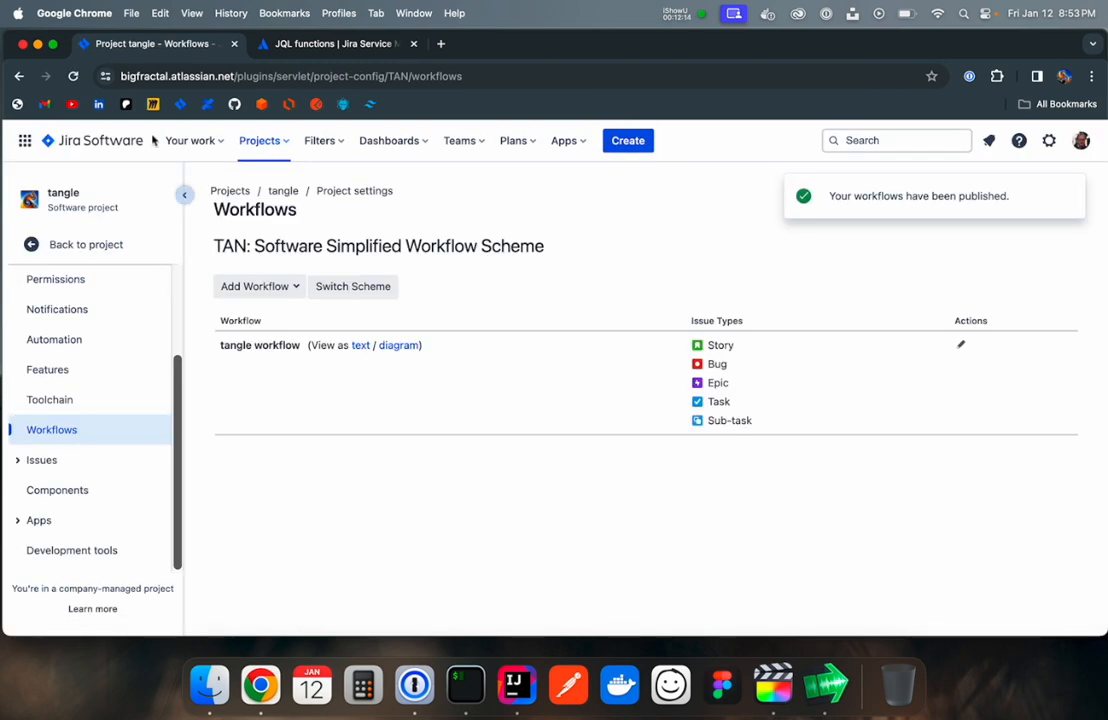
# - Go to the tangle board's backlog and open the board configuration
pyautogui.click(180, 105)
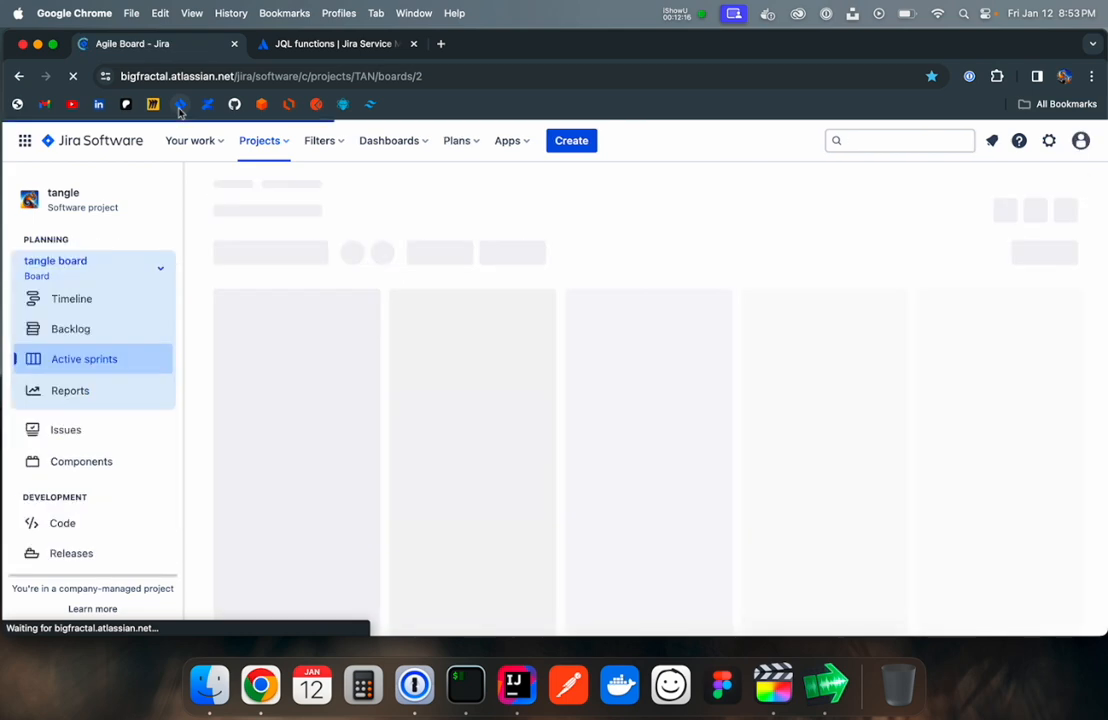
pyautogui.click(91, 332)
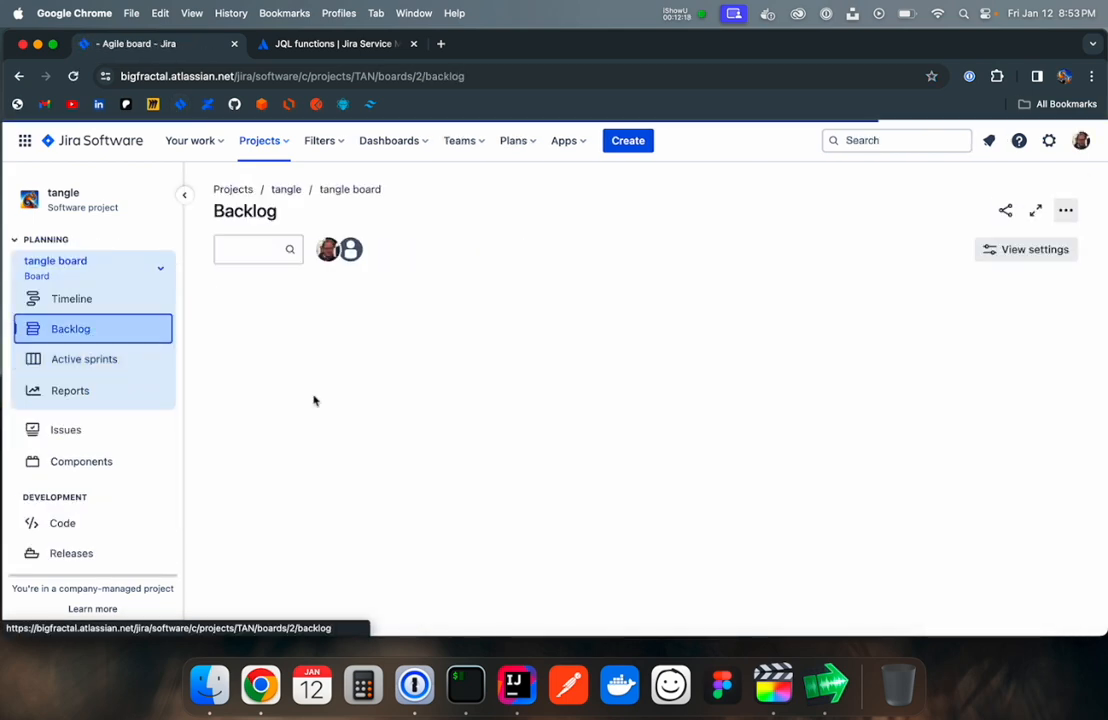
pyautogui.scroll(-1, 500, 510)
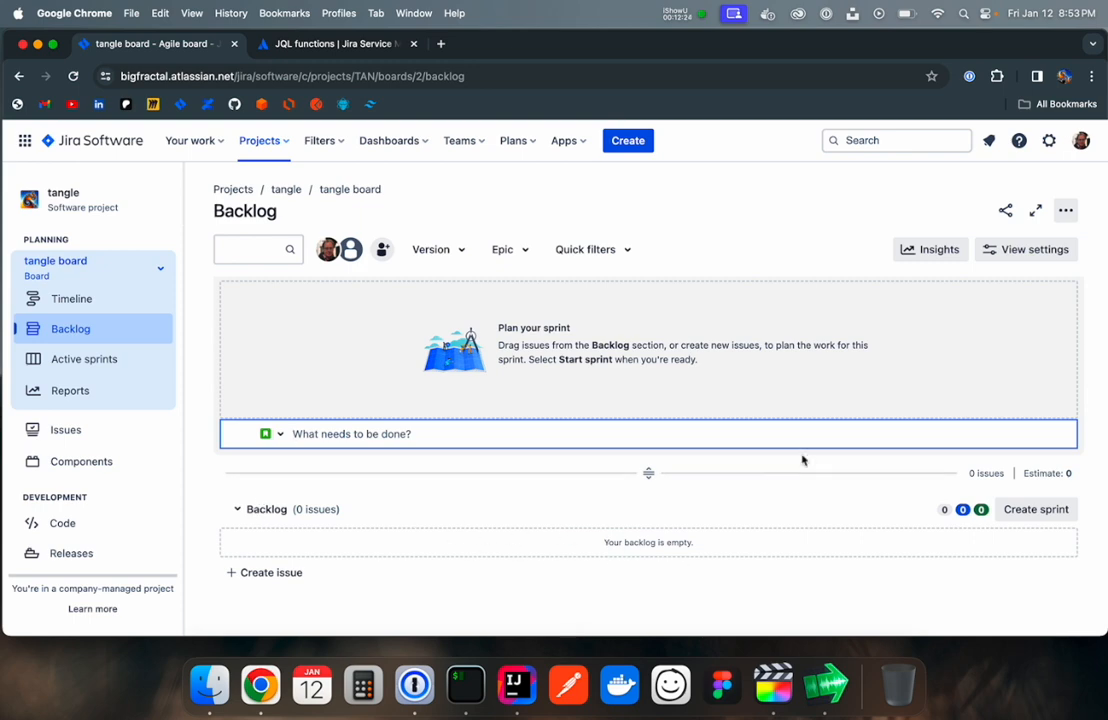
pyautogui.click(1066, 211)
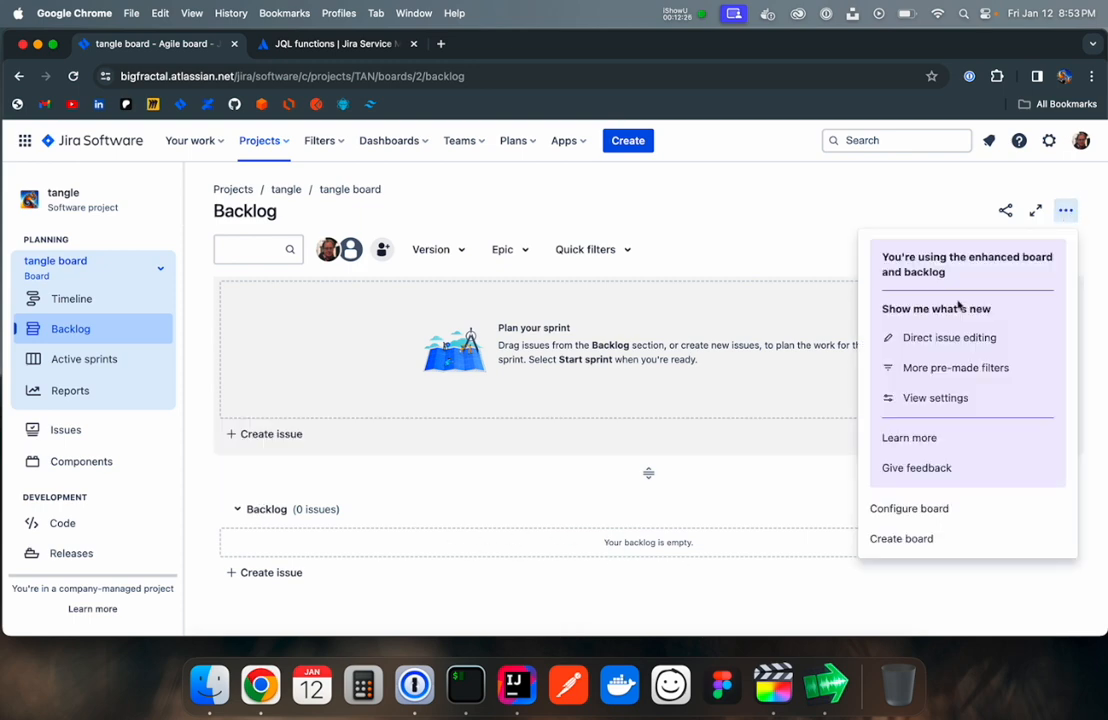
pyautogui.click(885, 511)
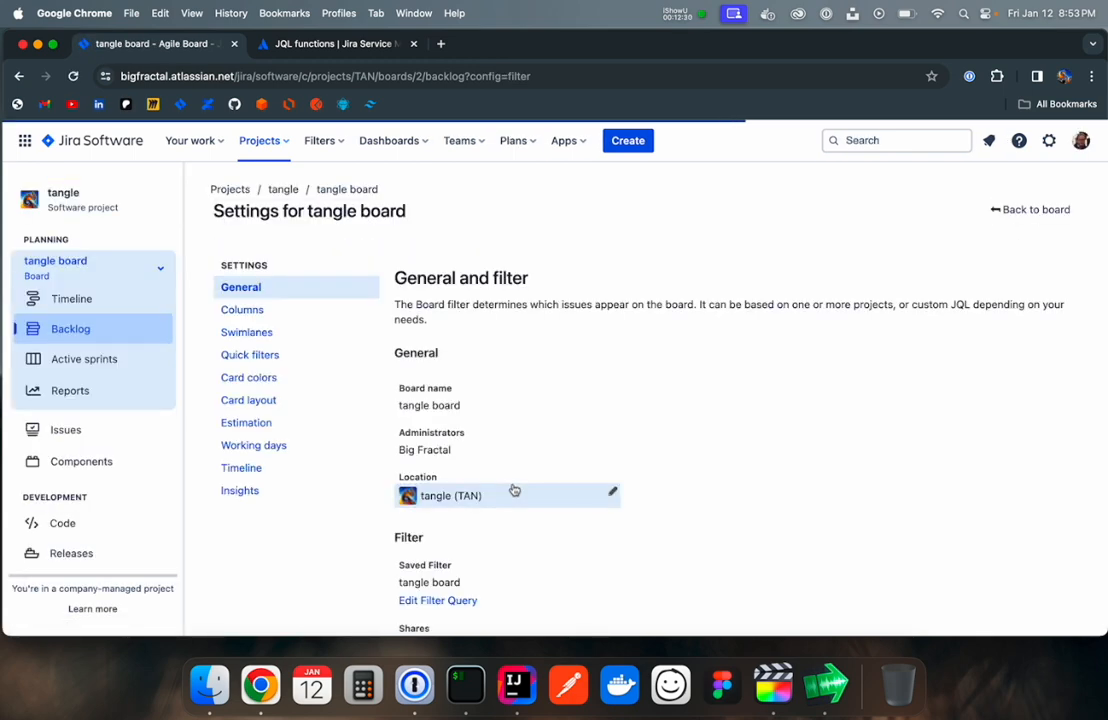
# - Open the board's column settings and unmap the To Do status from the To Do column
pyautogui.click(256, 314)
pyautogui.scroll(-3, 532, 435)
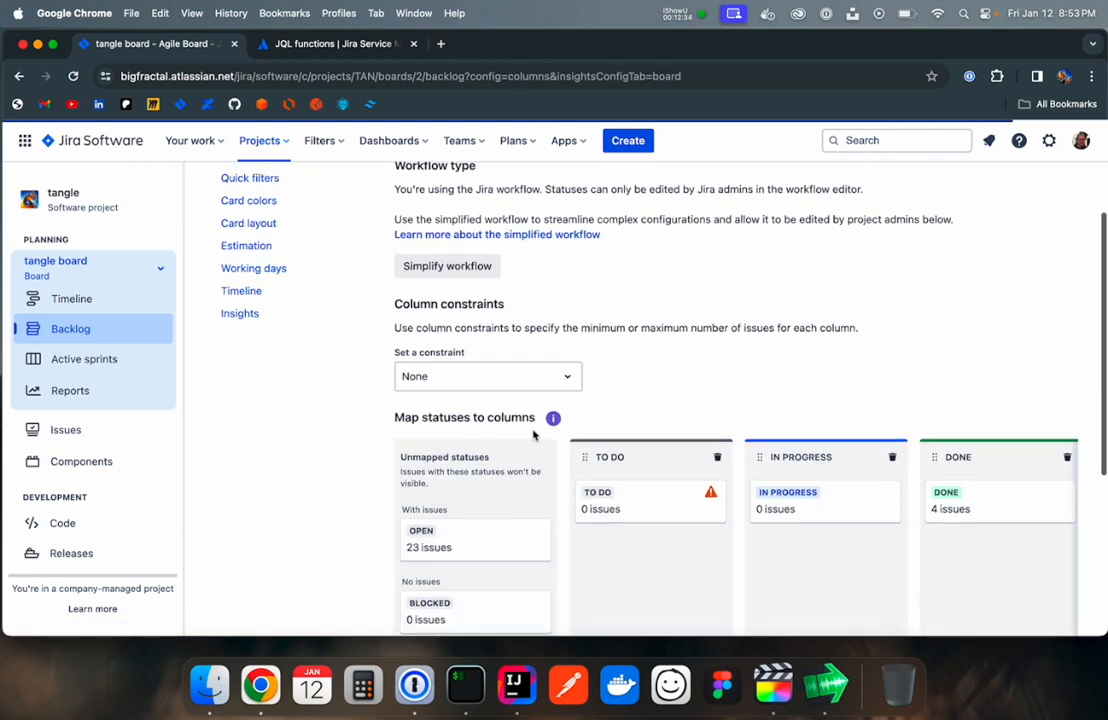
pyautogui.scroll(-3, 683, 369)
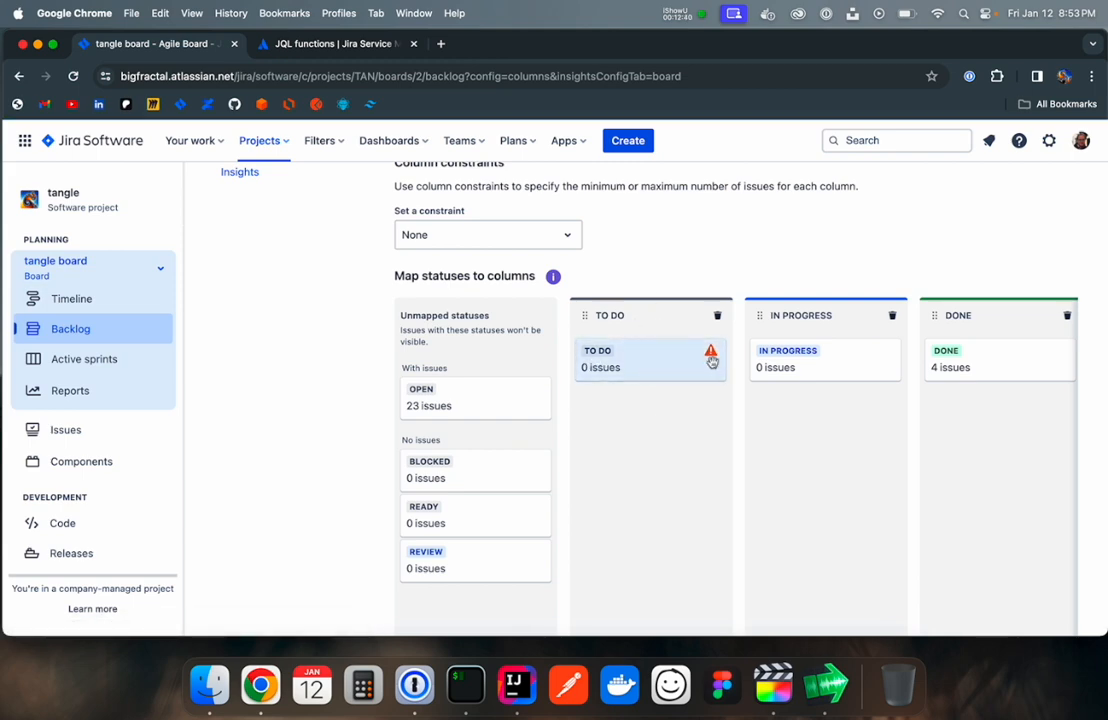
pyautogui.moveTo(676, 372); pyautogui.dragTo(563, 451)
pyautogui.scroll(3, 563, 451)
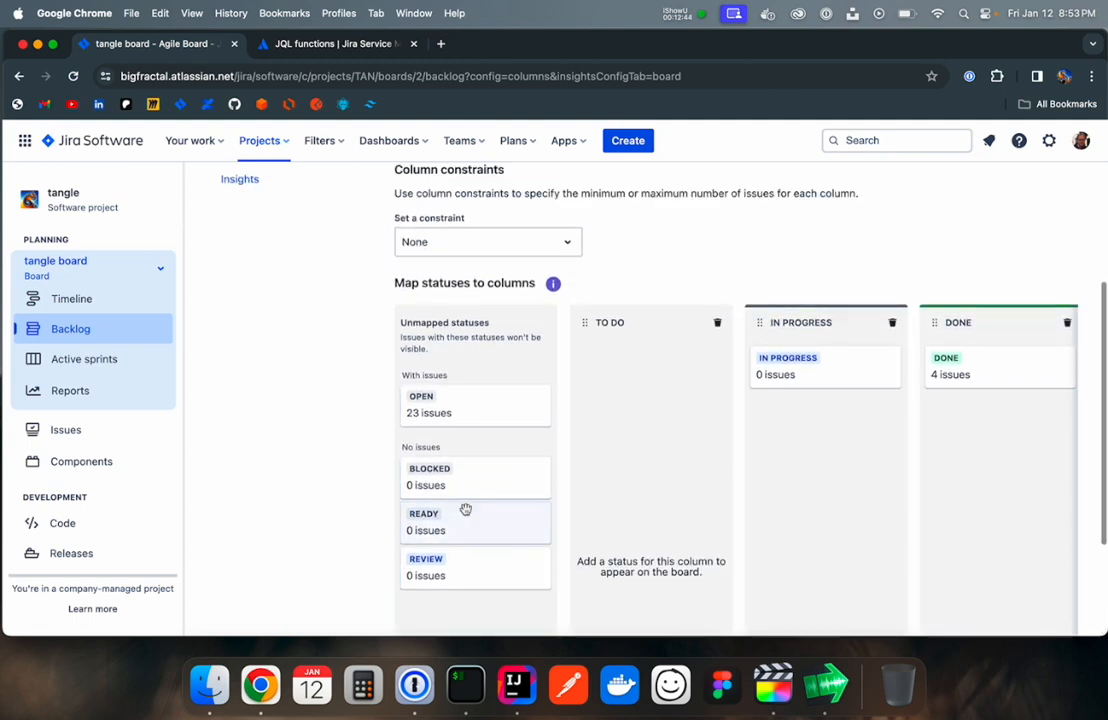
# - Map the Open, Ready and Blocked statuses to the To Do column and the Review status to the In Progress column
pyautogui.moveTo(445, 410); pyautogui.dragTo(579, 507)
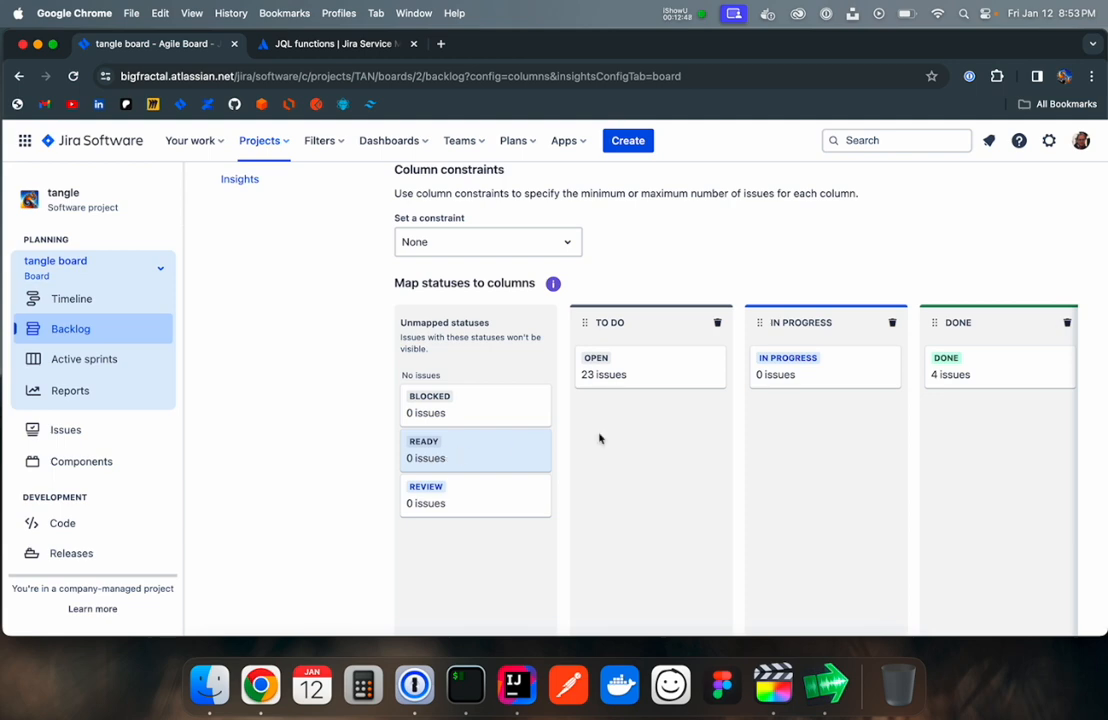
pyautogui.moveTo(599, 437); pyautogui.dragTo(649, 485)
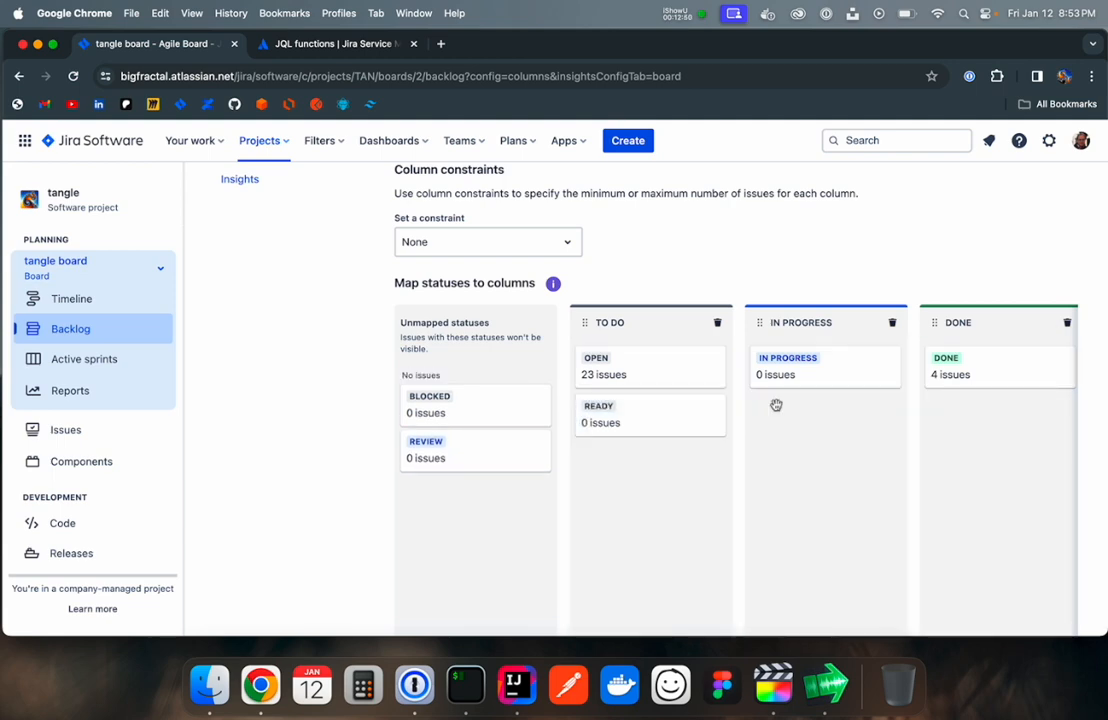
pyautogui.moveTo(472, 448); pyautogui.dragTo(828, 408)
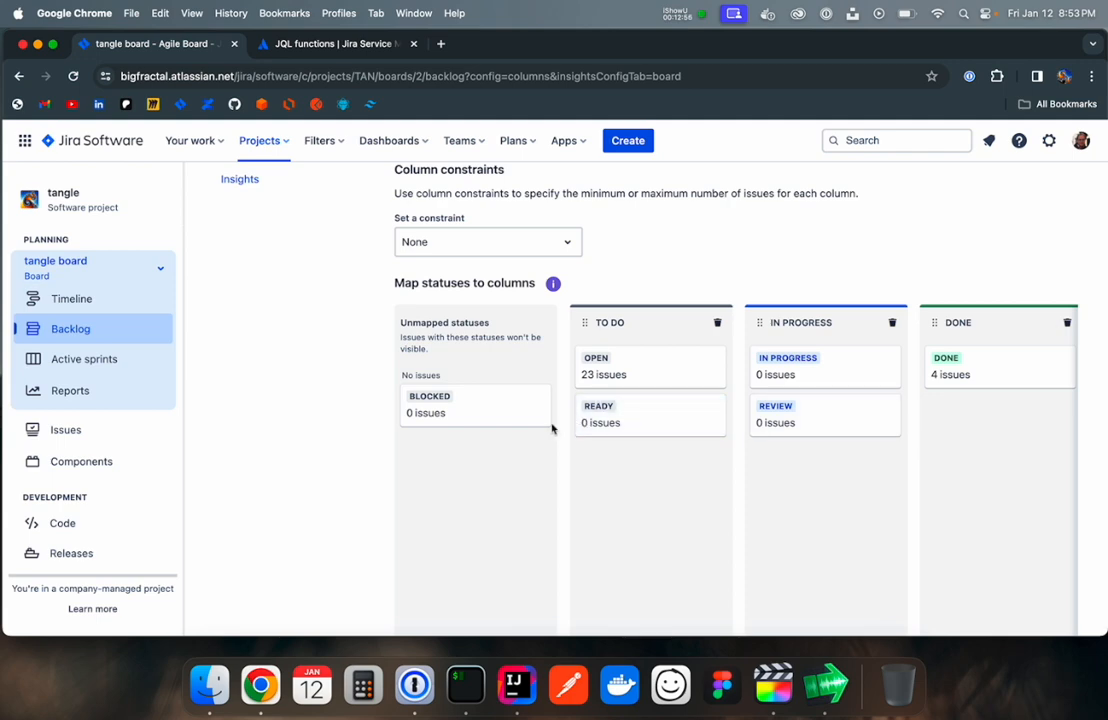
pyautogui.moveTo(478, 414); pyautogui.dragTo(636, 514)
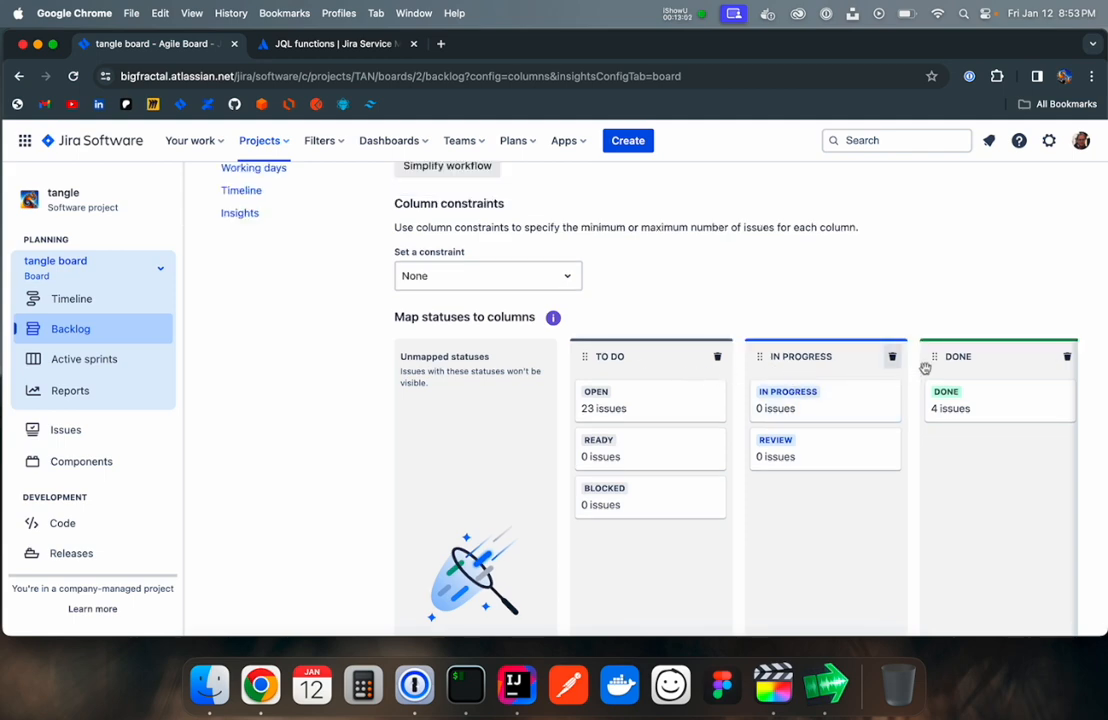
pyautogui.scroll(3, 926, 369)
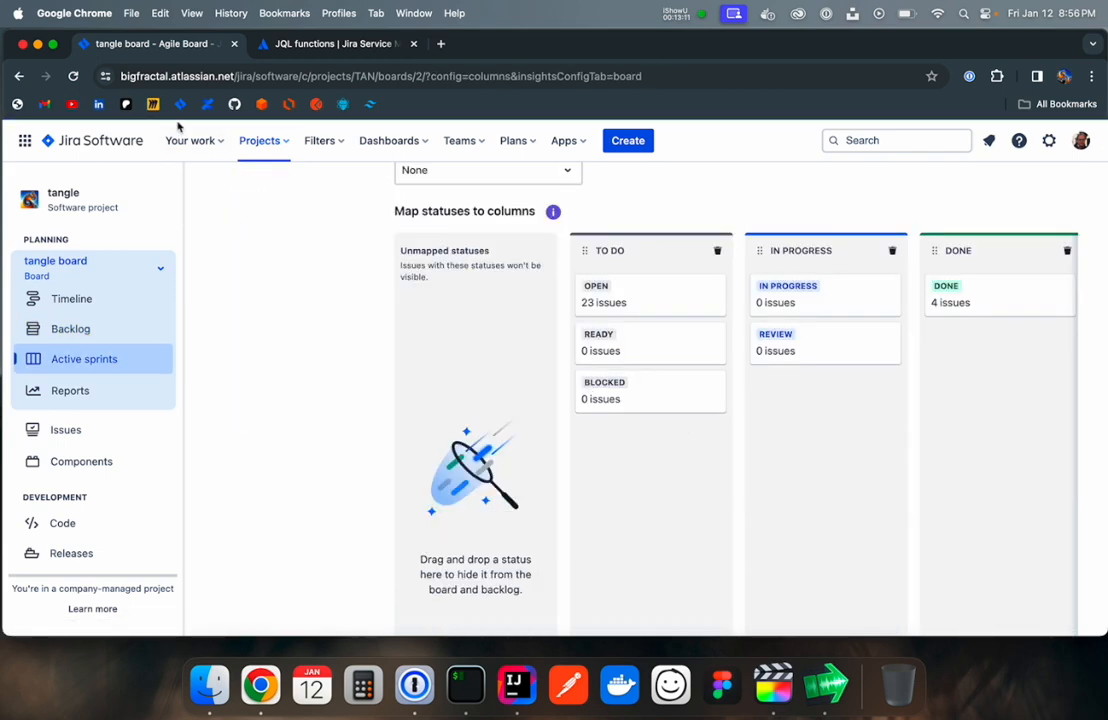
# - Return to the tangle board's backlog and review the statuses of the listed issues
pyautogui.click(181, 110)
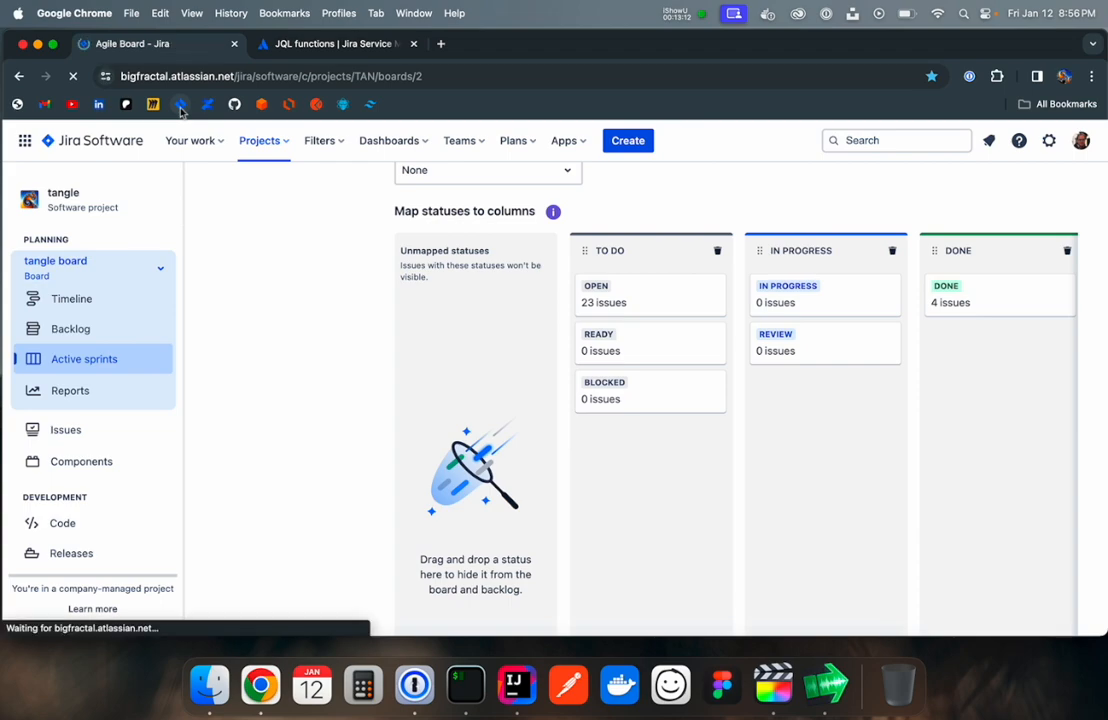
pyautogui.click(90, 336)
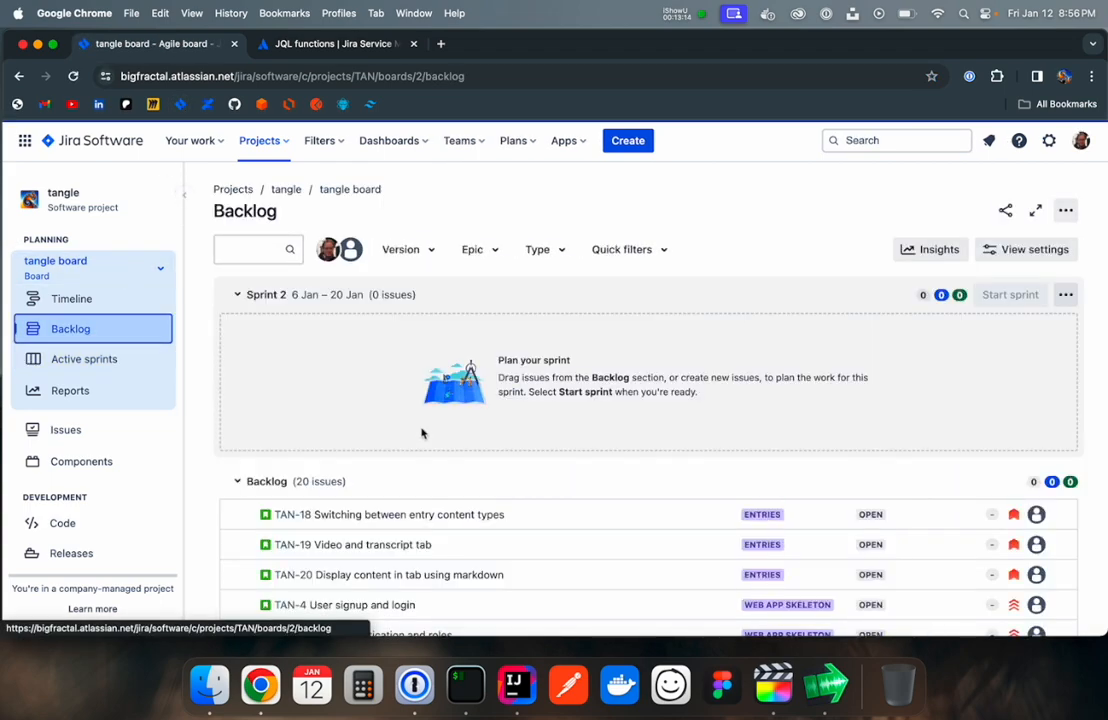
pyautogui.scroll(-3, 480, 487)
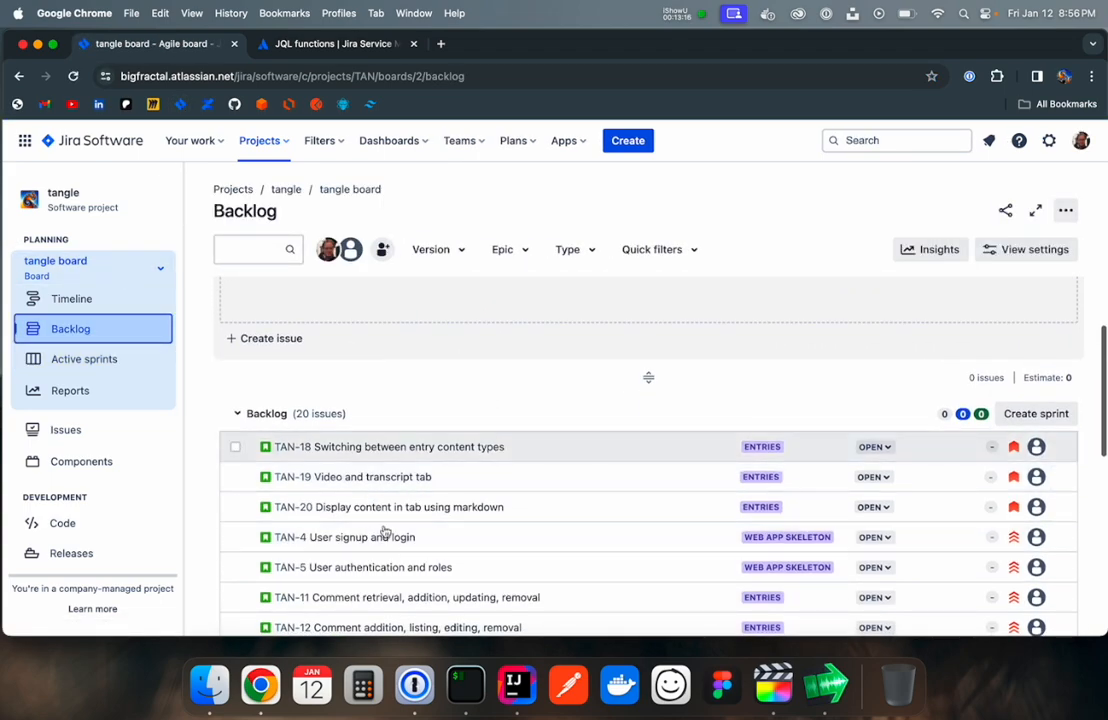
pyautogui.scroll(3, 378, 455)
pyautogui.scroll(-3, 380, 456)
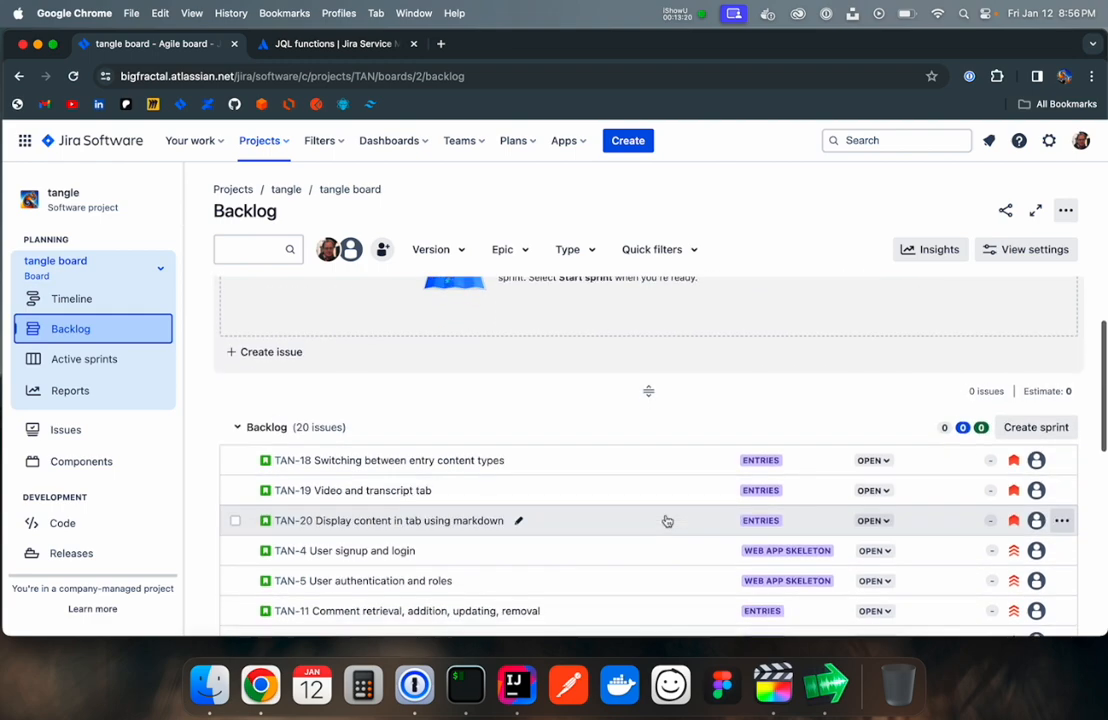
pyautogui.click(886, 409)
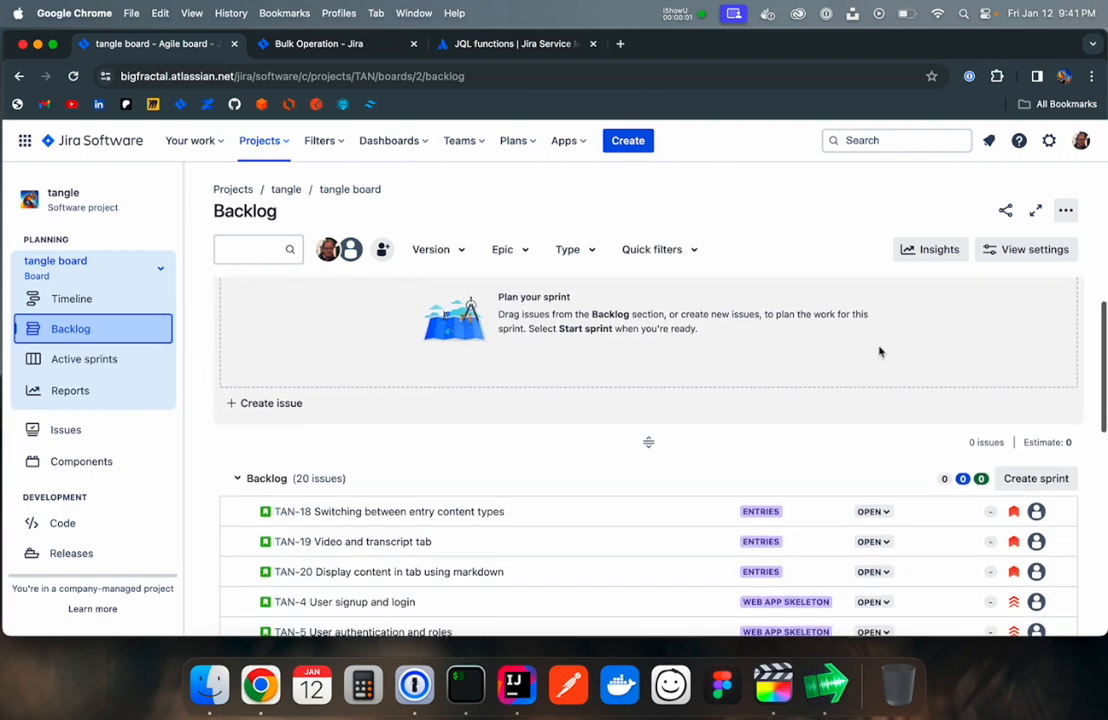
pyautogui.scroll(-1, 800, 320)
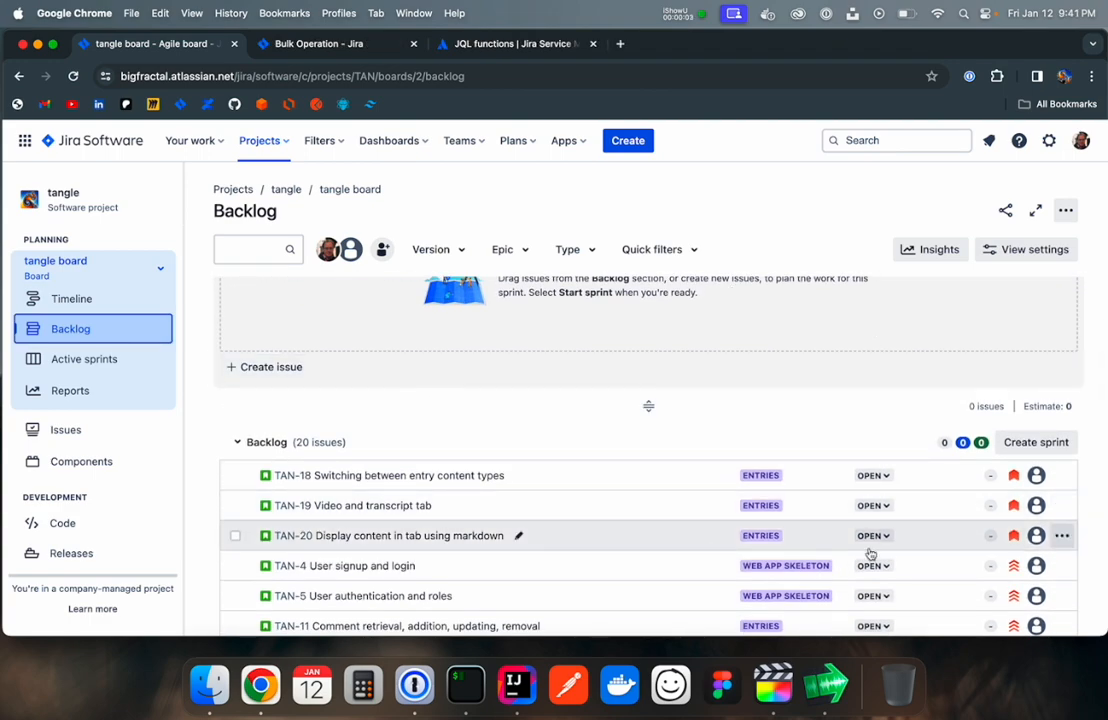
pyautogui.scroll(-2, 1015, 560)
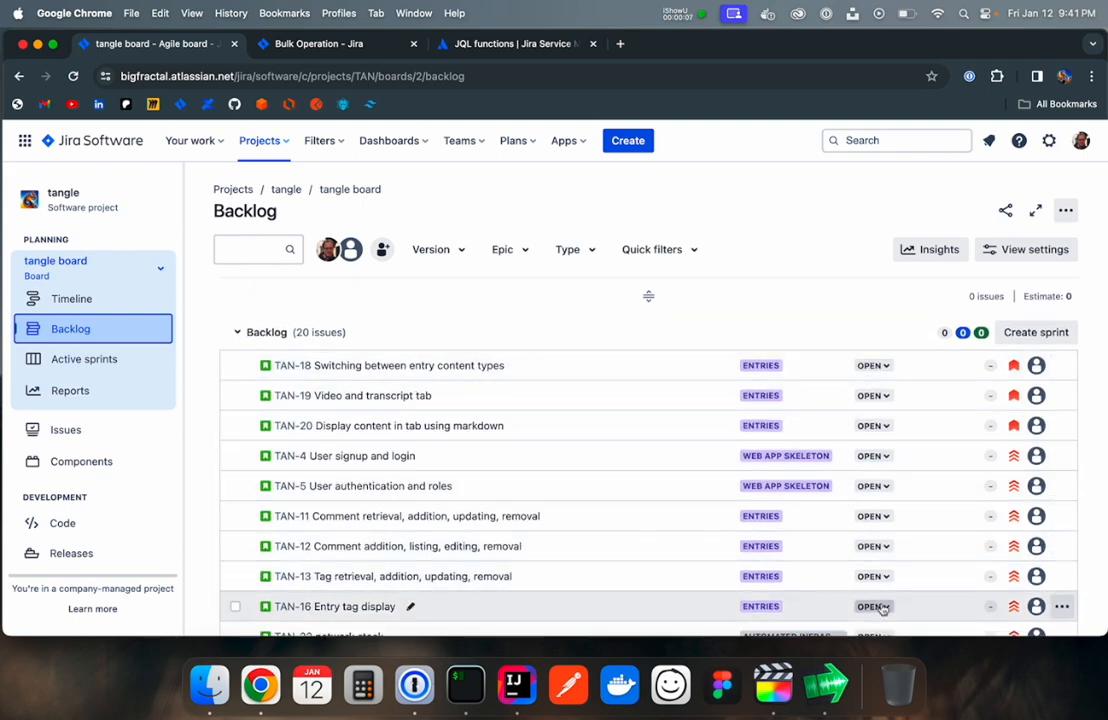
pyautogui.scroll(-1, 883, 606)
pyautogui.scroll(-2, 883, 607)
pyautogui.scroll(6, 883, 607)
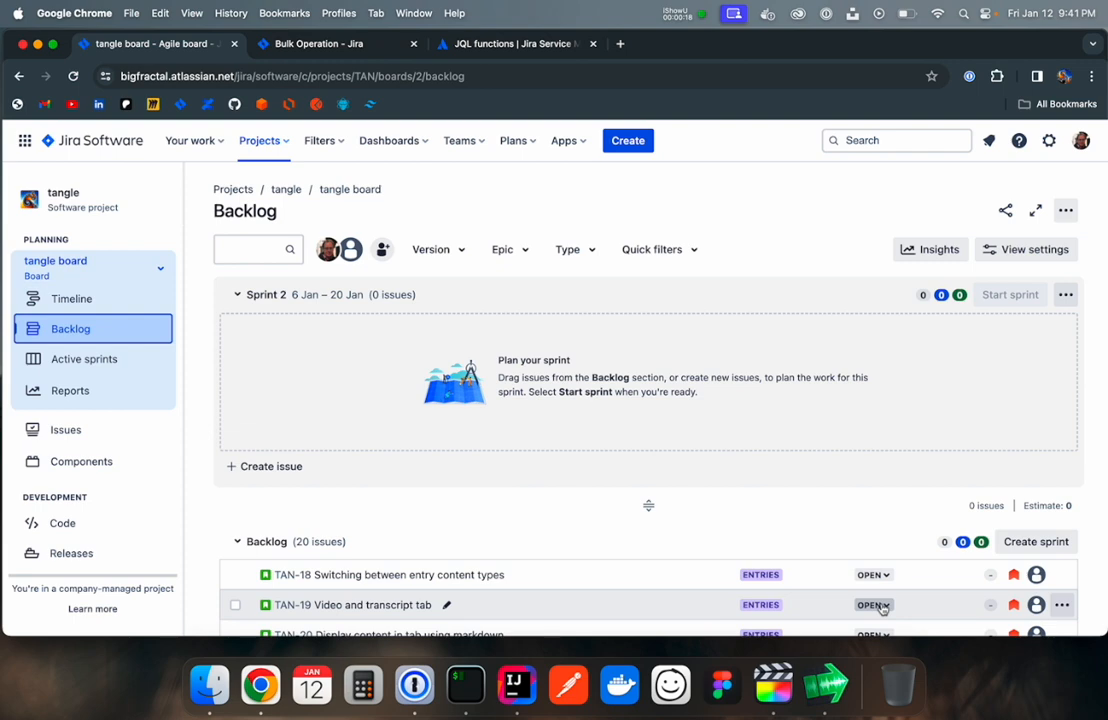
# - Open the list of all issues and search with the JQL query "status not in (closed) and type not in (epic, task)"
pyautogui.click(885, 141)
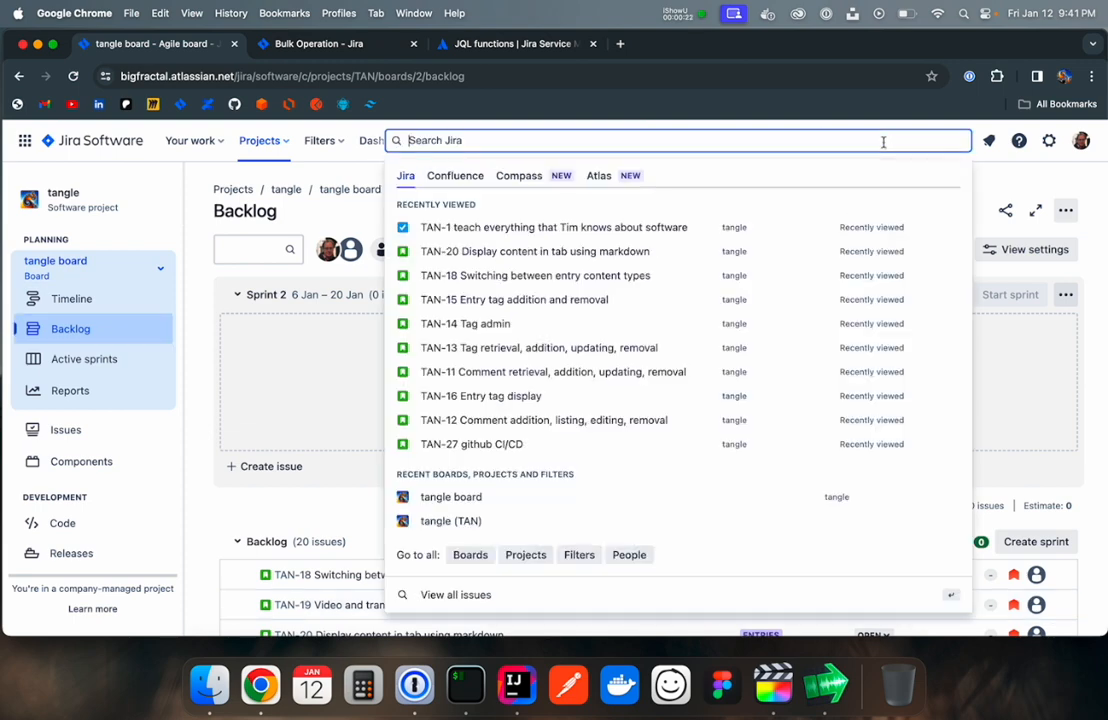
pyautogui.click(457, 597)
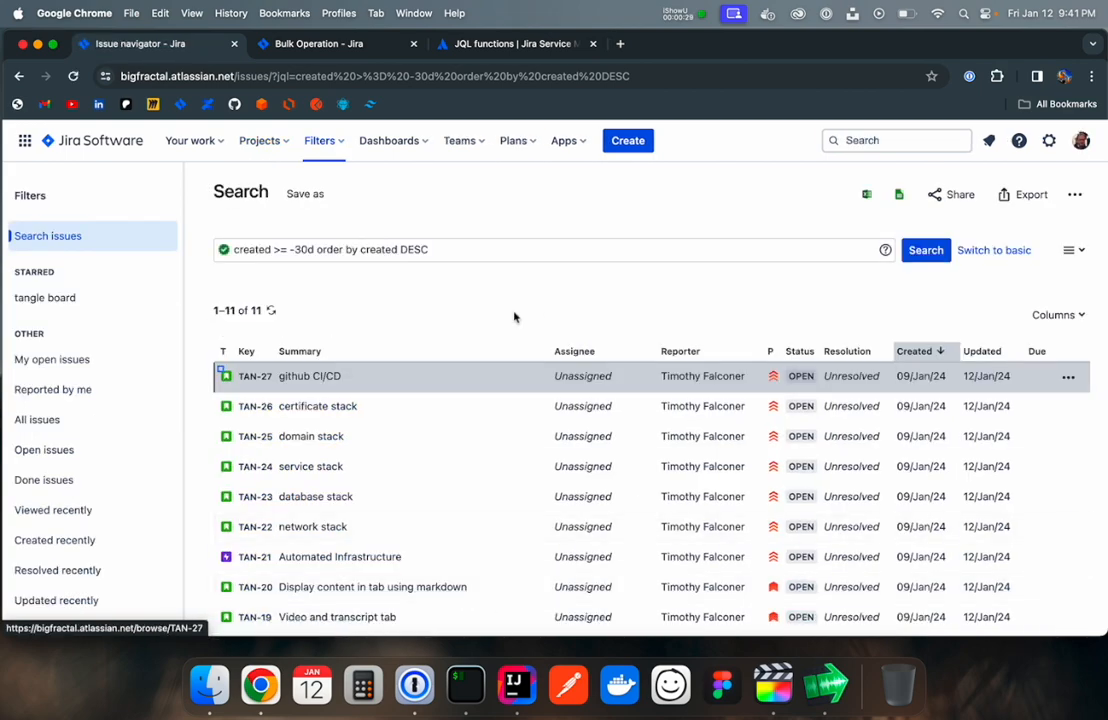
pyautogui.moveTo(430, 250); pyautogui.dragTo(205, 248)
pyautogui.write('status ')
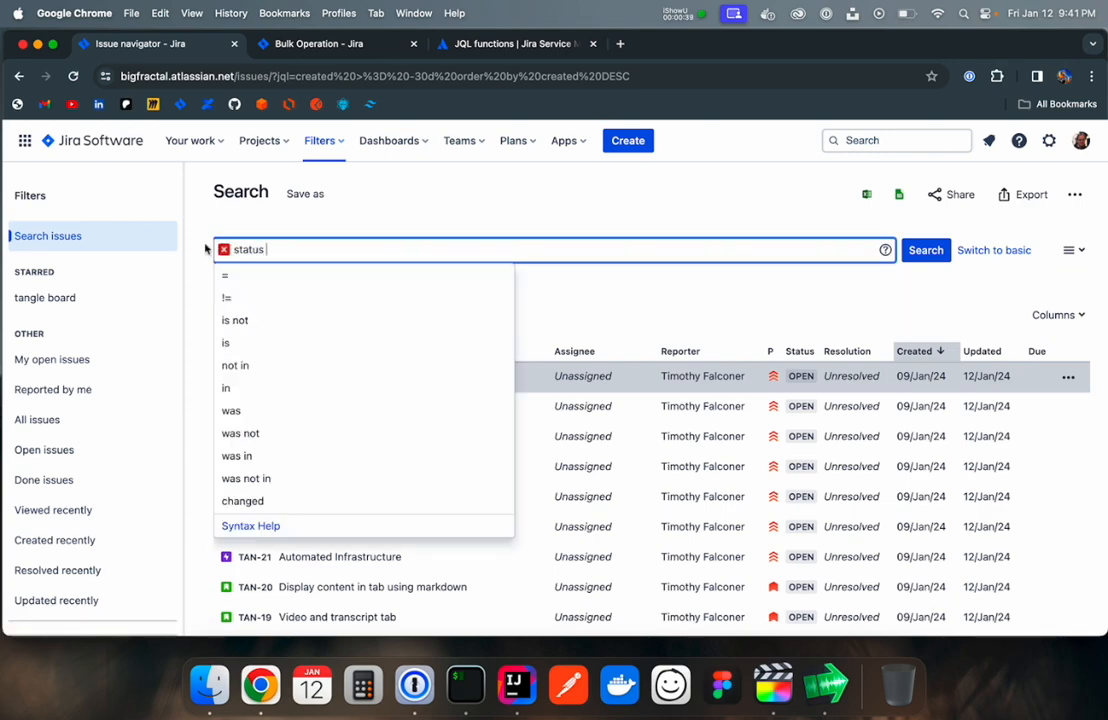
pyautogui.write('not in (closed) and type not in (epic, task)')
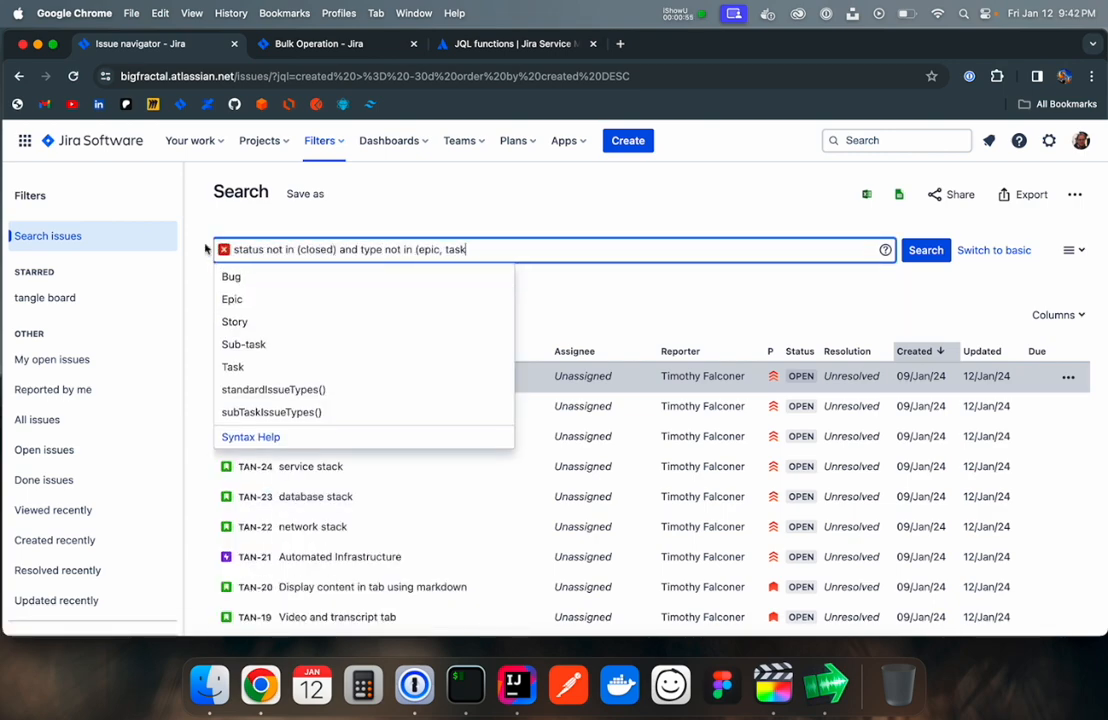
pyautogui.press('Return')
# - Extend the query with "order by priority desc, "Epic Name", key" and run it
pyautogui.click(675, 251)
pyautogui.write('order by priority desc, epic')
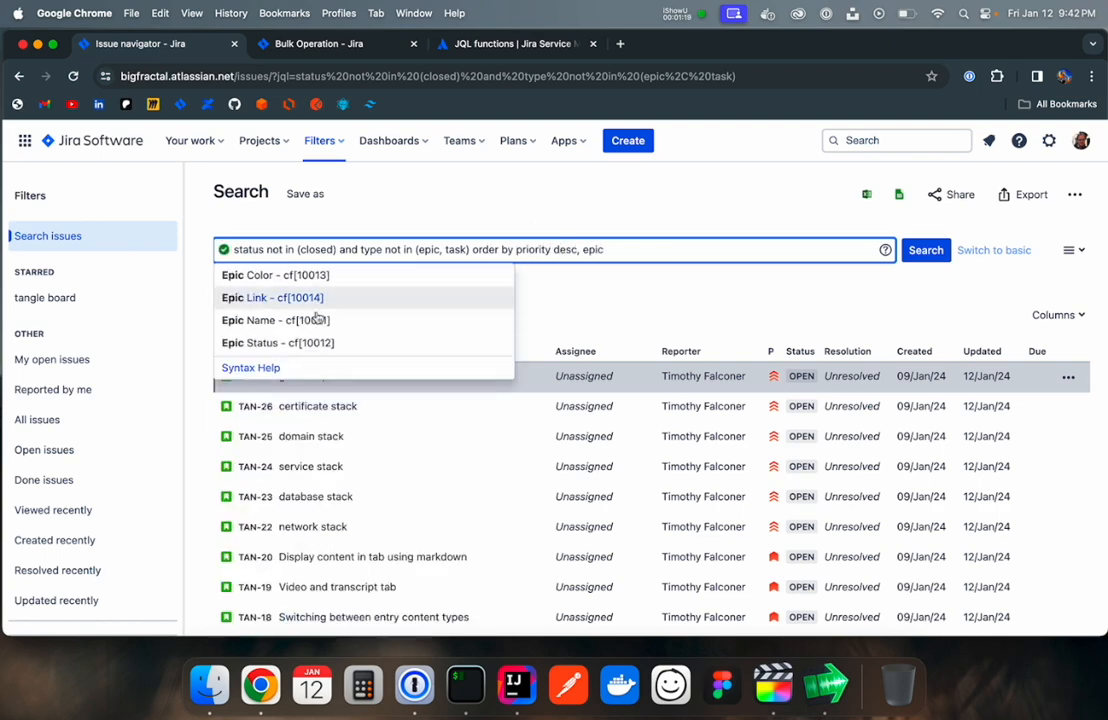
pyautogui.click(316, 319)
pyautogui.write(', key')
pyautogui.press('Return')
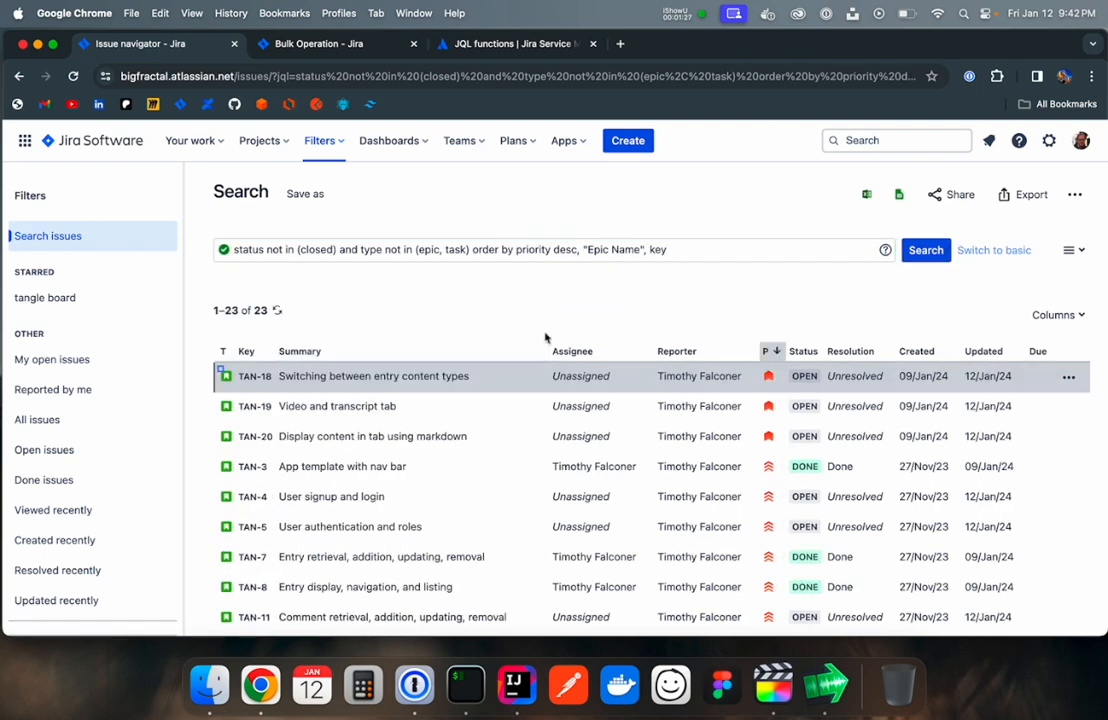
# - Arrange the result columns as Priority, Status, Issue Type, Key, Summary, Epic Link and Story Points, and sort by Epic Name ascending
pyautogui.click(1067, 317)
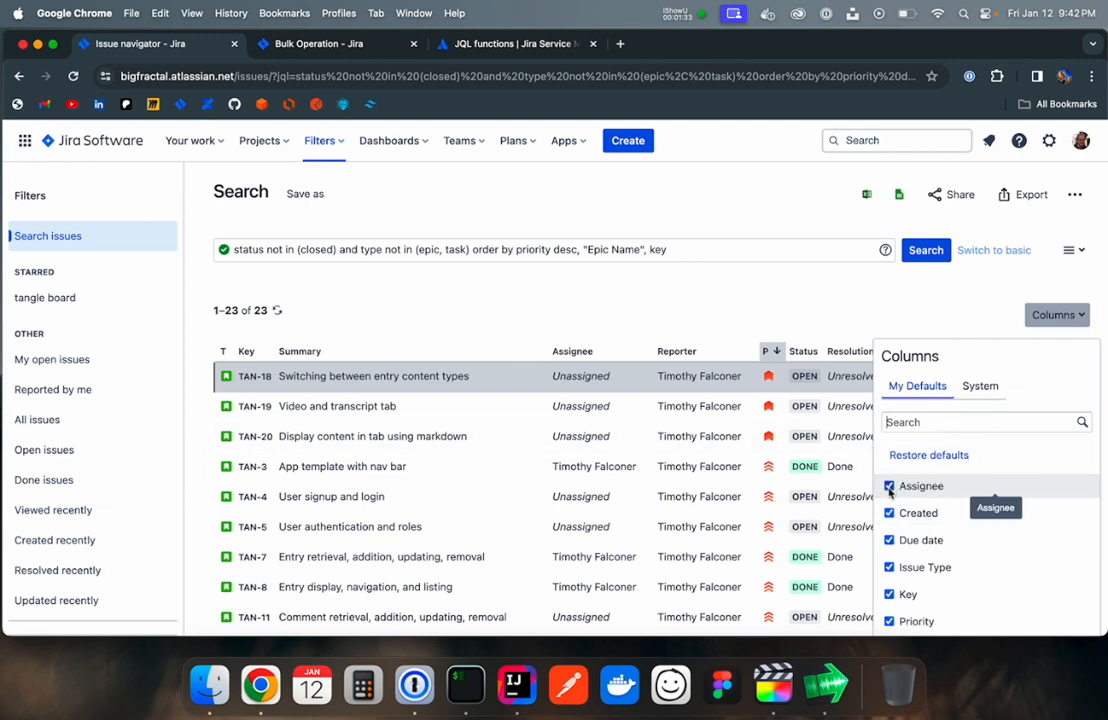
pyautogui.scroll(-5, 890, 500)
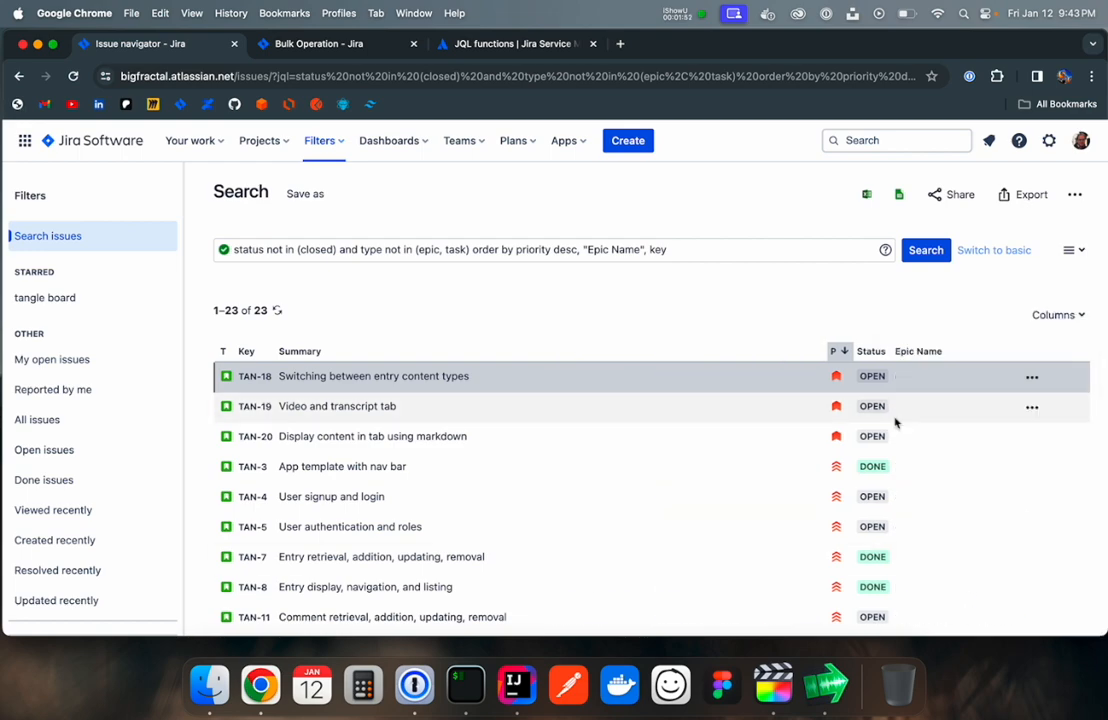
pyautogui.click(903, 349)
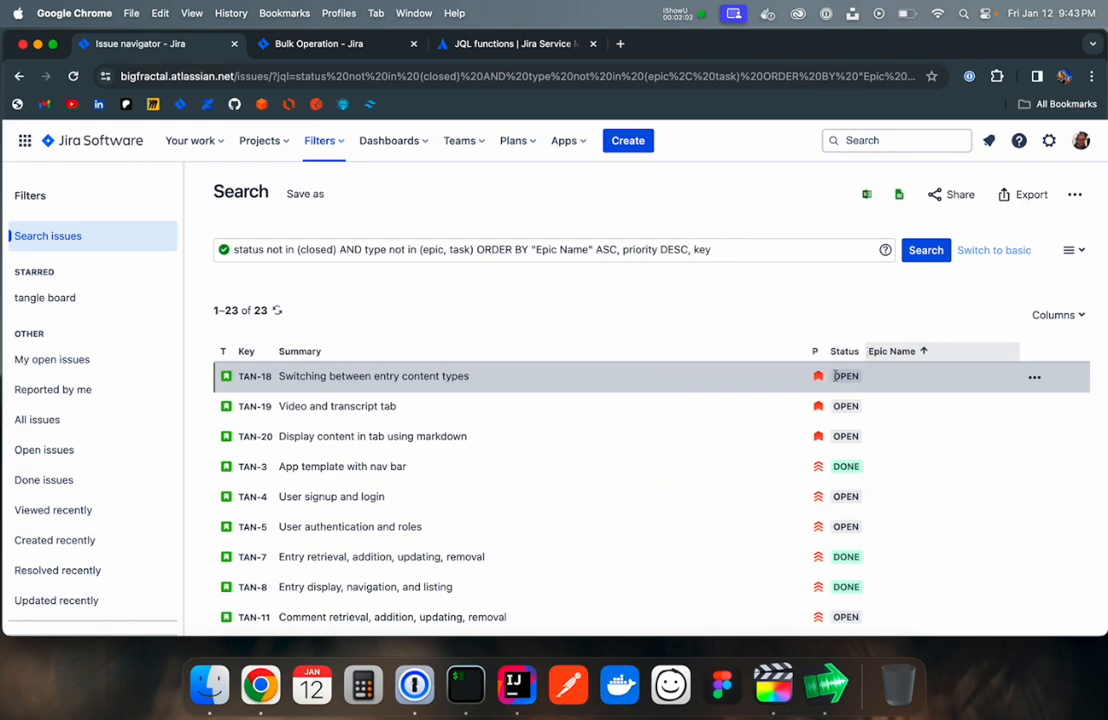
pyautogui.moveTo(903, 349); pyautogui.dragTo(870, 354)
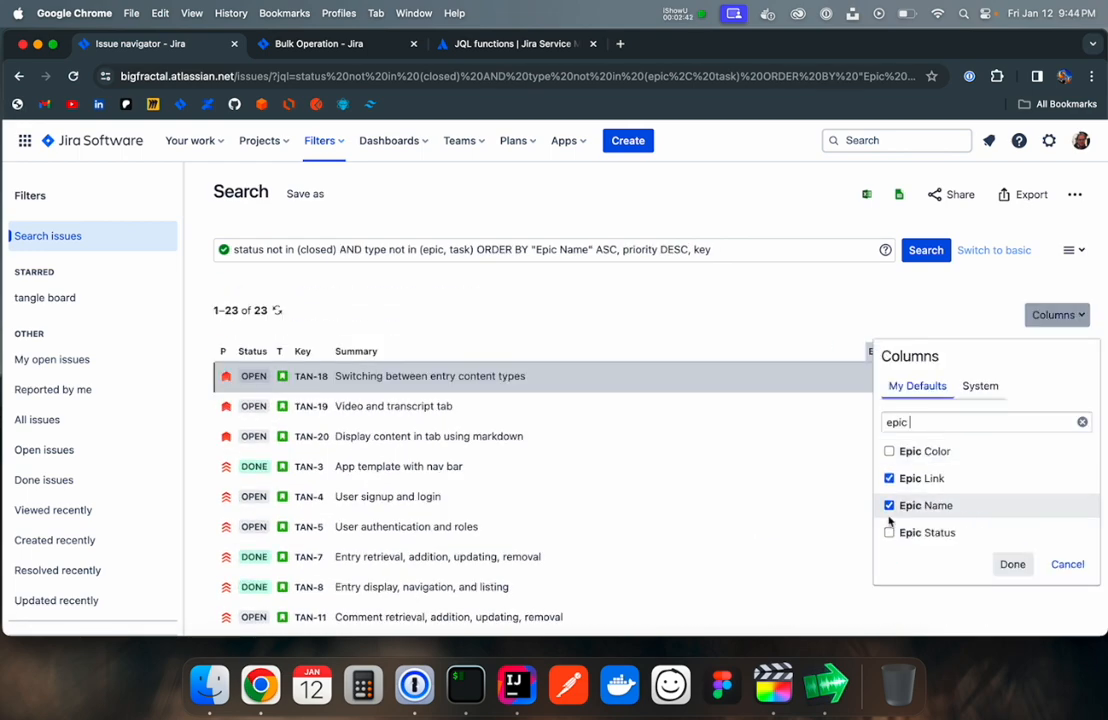
# - Run the query with its status condition changed to "status in (open)" and save it as the filter "stories to review"
pyautogui.click(925, 250)
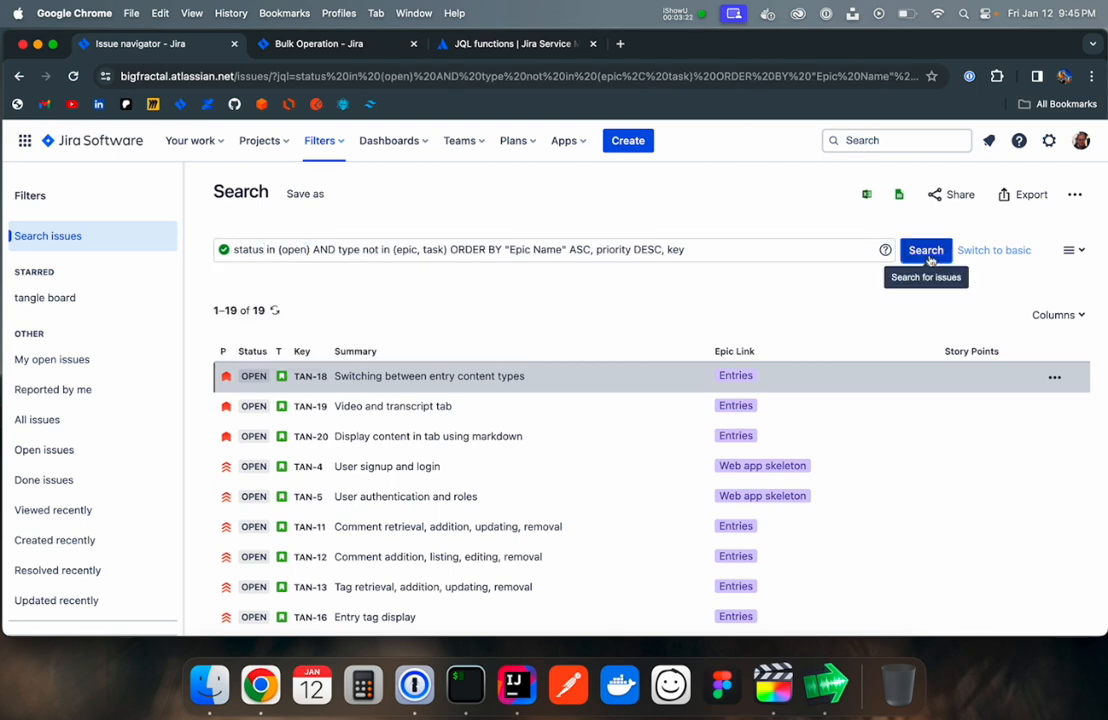
pyautogui.click(305, 193)
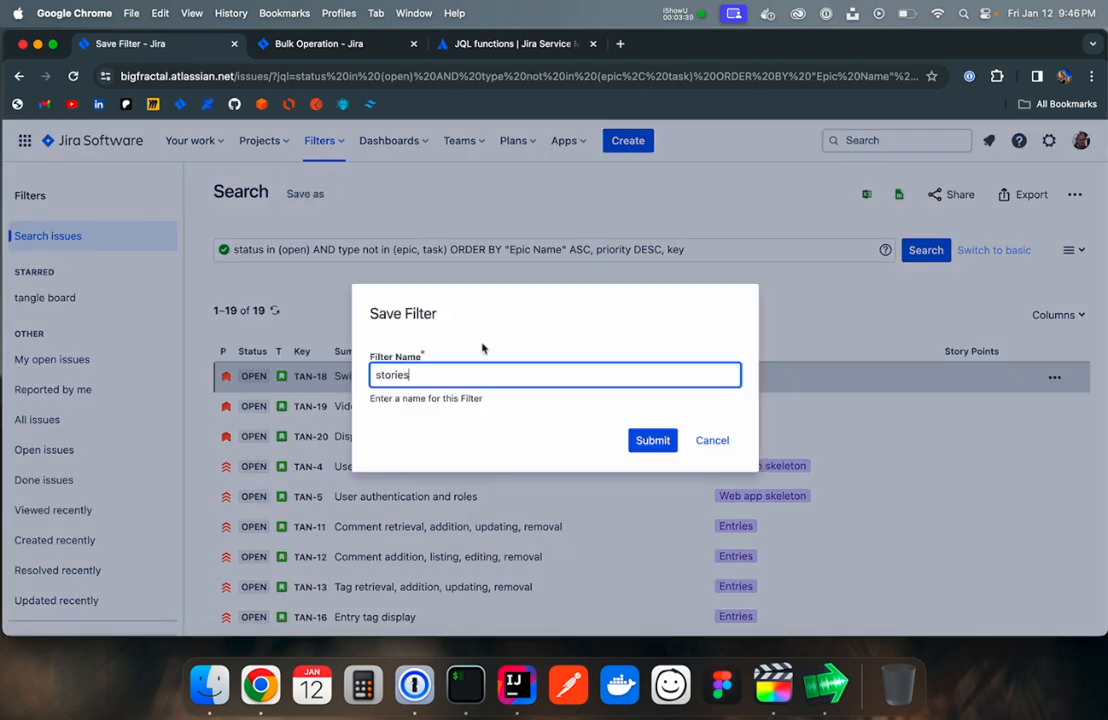
pyautogui.click(652, 440)
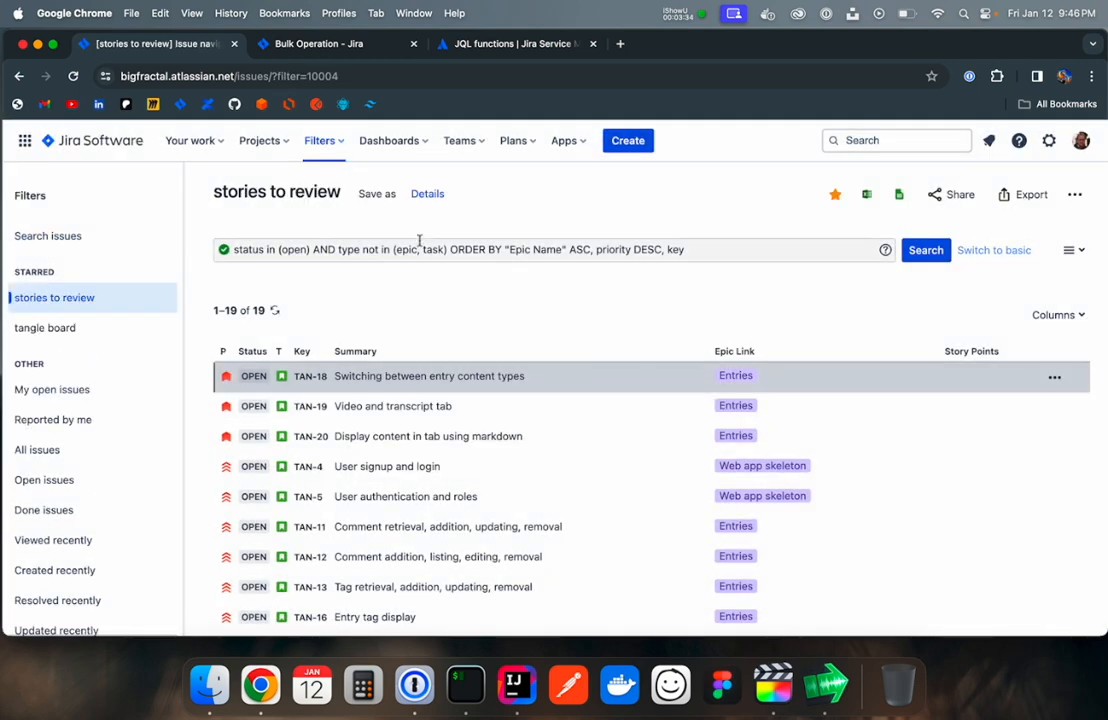
# - Open the permissions of the "stories to review" filter and add the tangle project with all roles as viewers
pyautogui.click(428, 196)
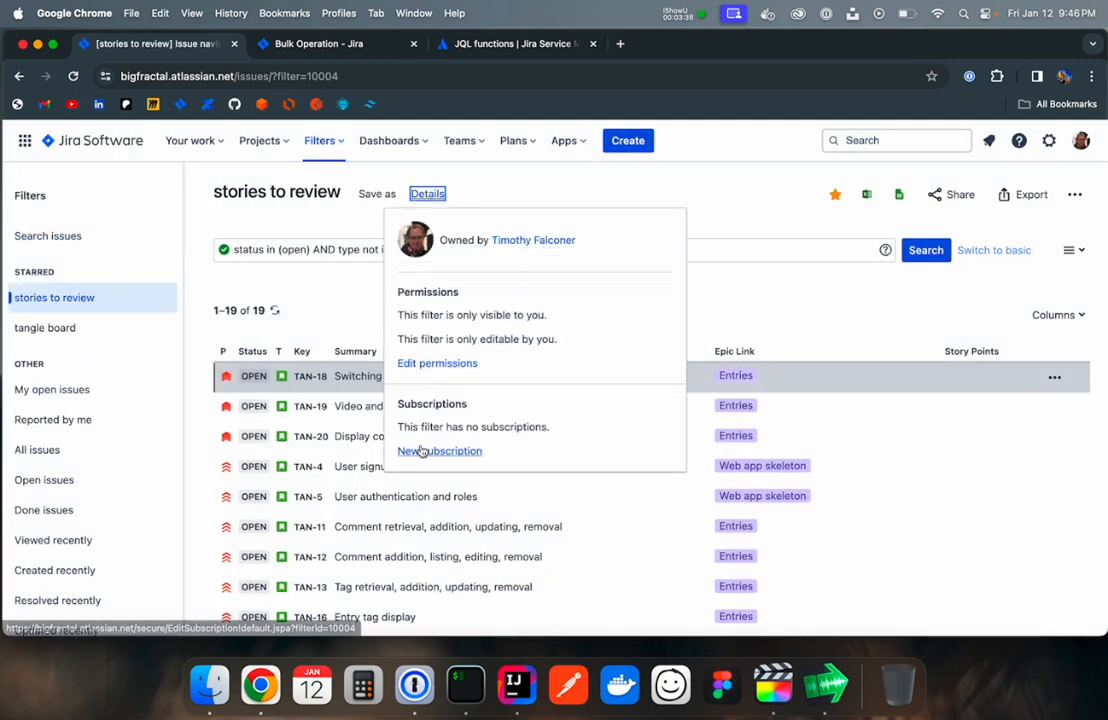
pyautogui.click(435, 366)
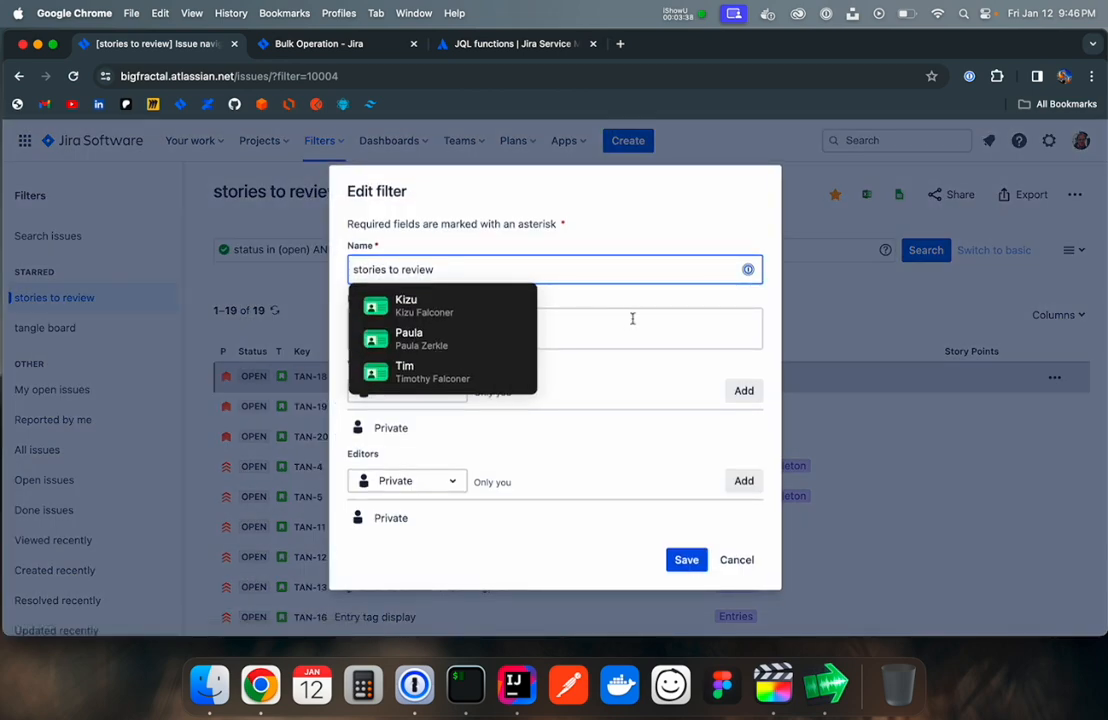
pyautogui.click(521, 323)
pyautogui.click(448, 391)
pyautogui.click(433, 429)
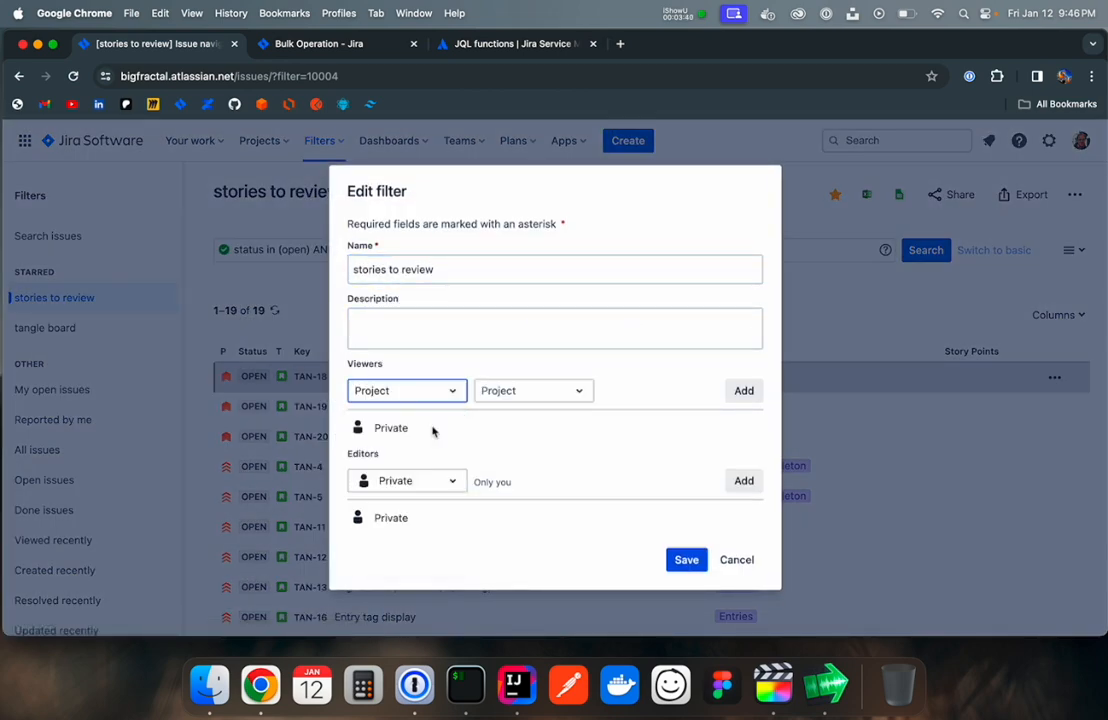
pyautogui.click(539, 392)
pyautogui.click(541, 431)
pyautogui.click(744, 392)
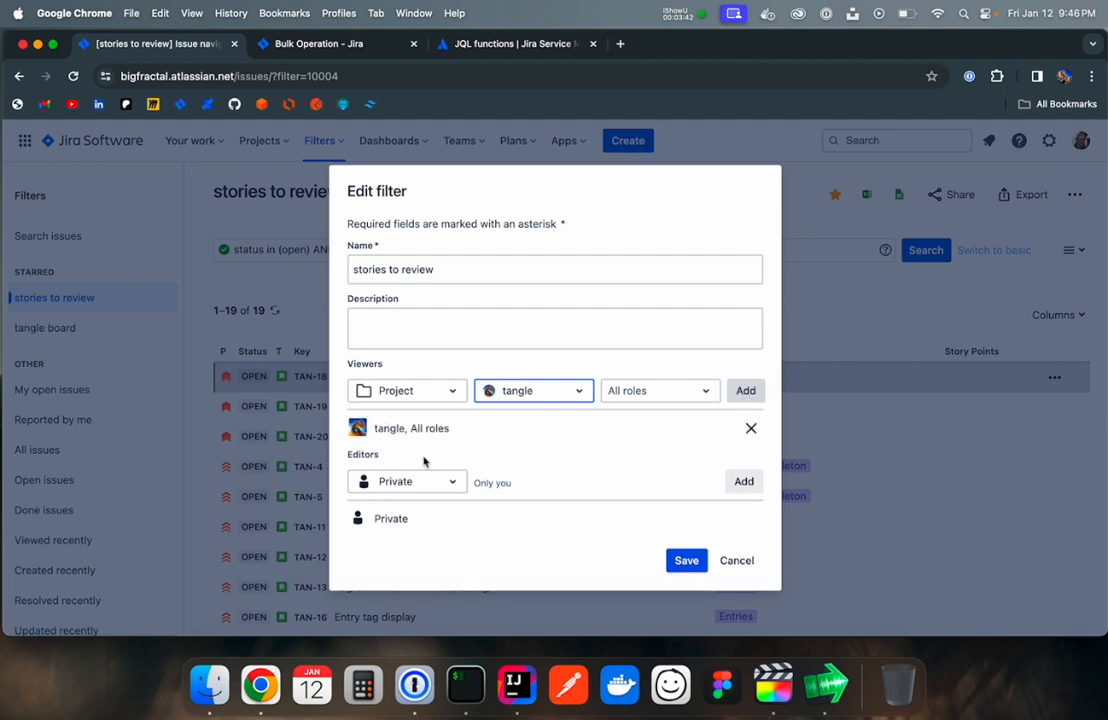
# - Add the tangle project's Administrators role as editors of the "stories to review" filter and save the filter
pyautogui.click(418, 479)
pyautogui.click(410, 521)
pyautogui.click(517, 482)
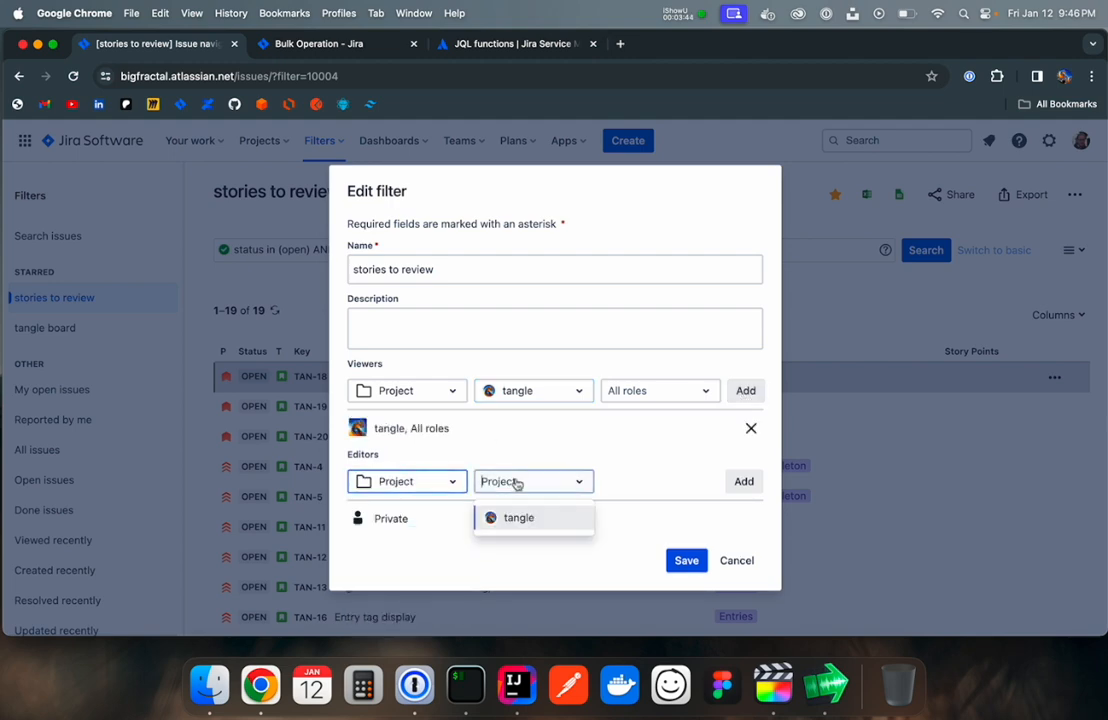
pyautogui.click(519, 519)
pyautogui.click(695, 484)
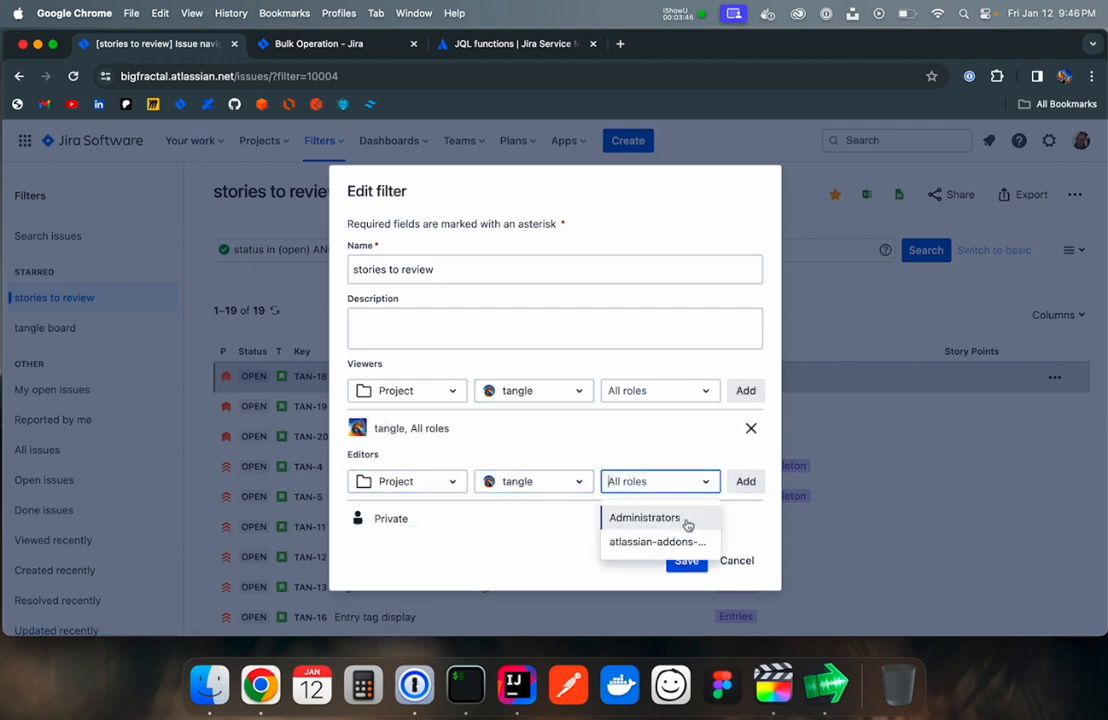
pyautogui.click(684, 521)
pyautogui.click(745, 481)
pyautogui.click(686, 560)
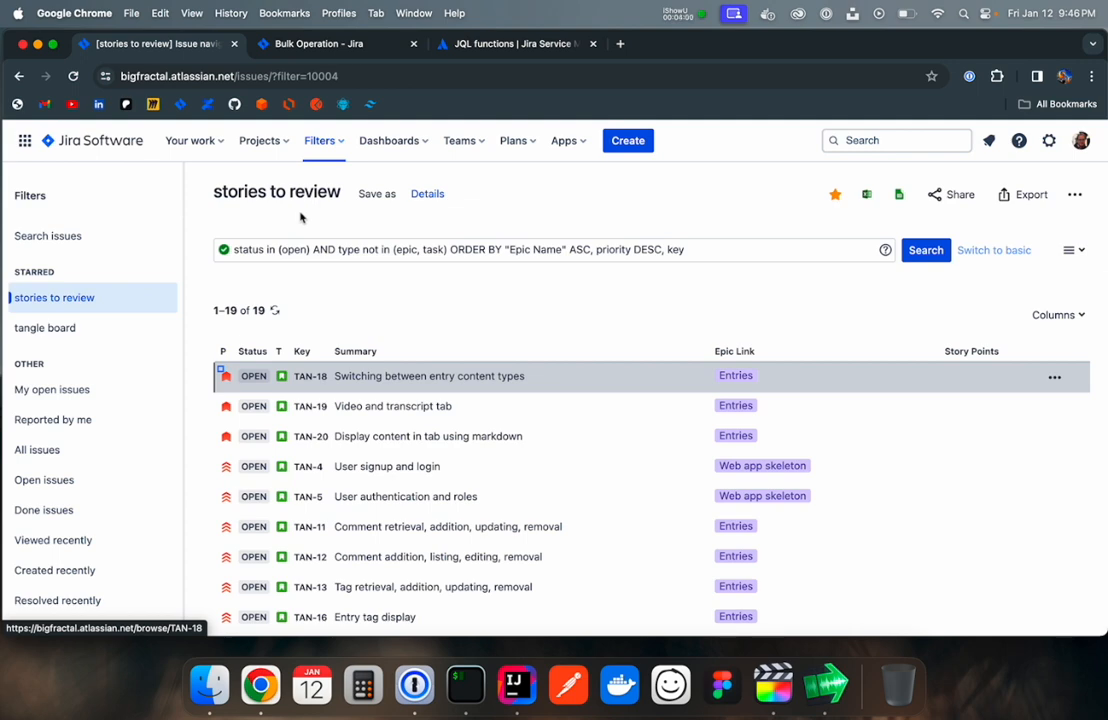
# - Start a bulk change on the filter's issues and select the Entries stories TAN-18, TAN-19, TAN-20, TAN-11, TAN-12, TAN-13 and TAN-16
pyautogui.click(1075, 194)
pyautogui.click(976, 232)
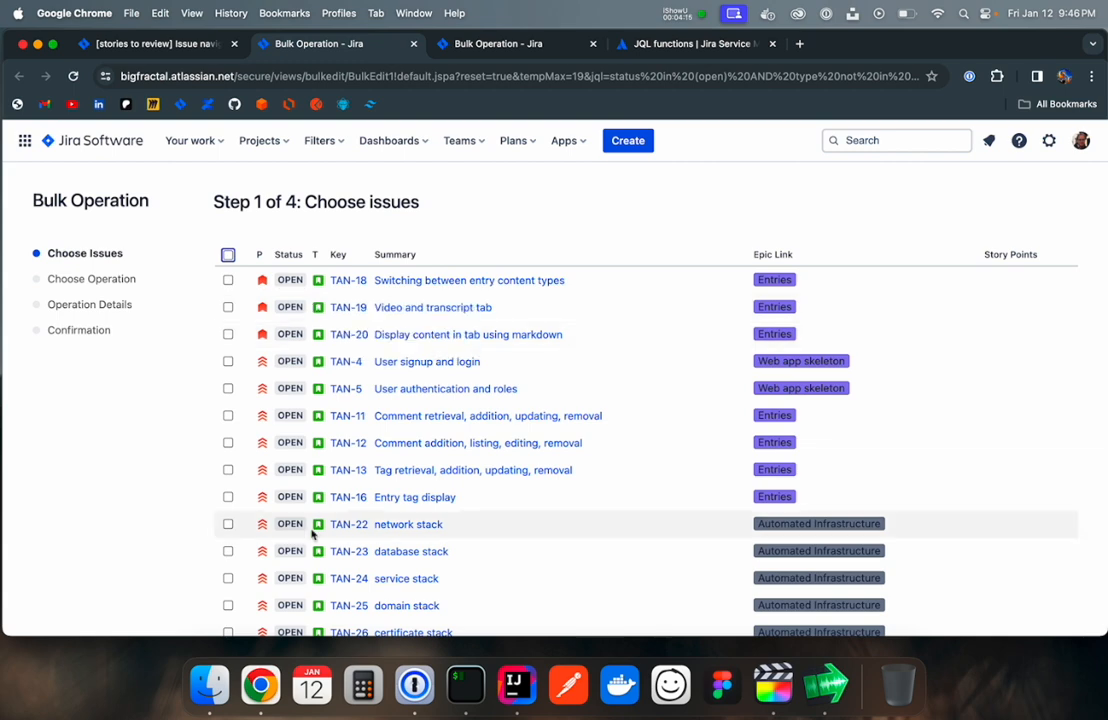
pyautogui.click(228, 280)
pyautogui.click(228, 307)
pyautogui.click(228, 334)
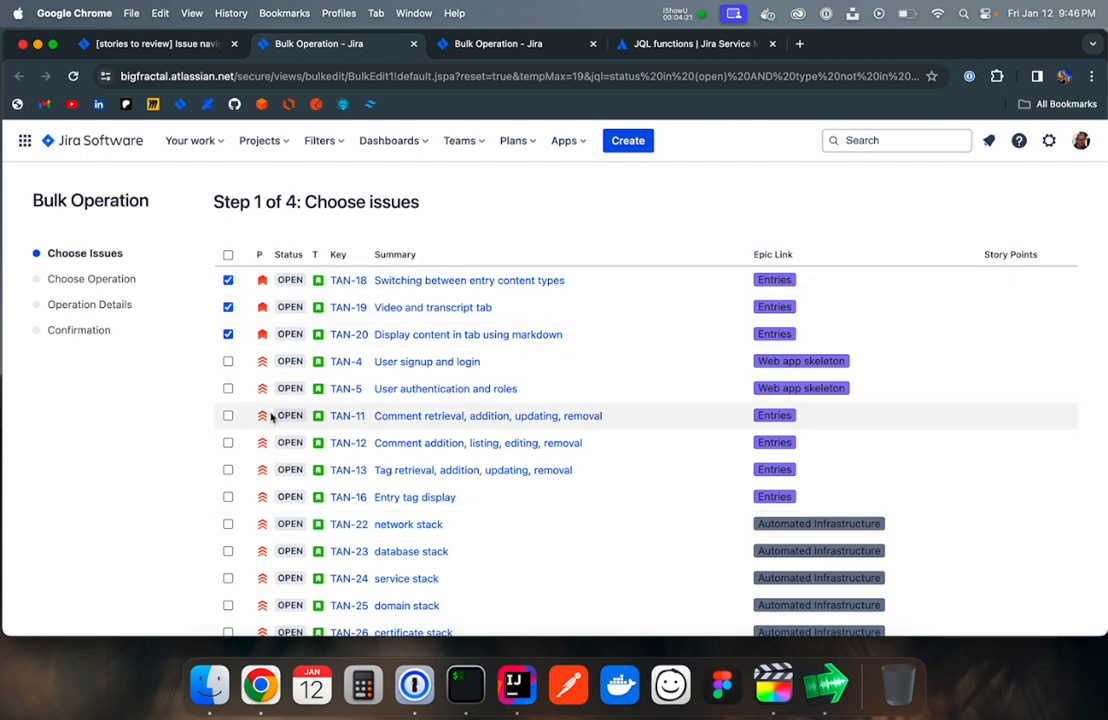
pyautogui.click(228, 415)
pyautogui.click(228, 442)
pyautogui.click(228, 469)
pyautogui.click(228, 496)
# - Add the Automated Infrastructure stories TAN-22 through TAN-27 to the selection and continue to the bulk action choice
pyautogui.scroll(-5, 383, 522)
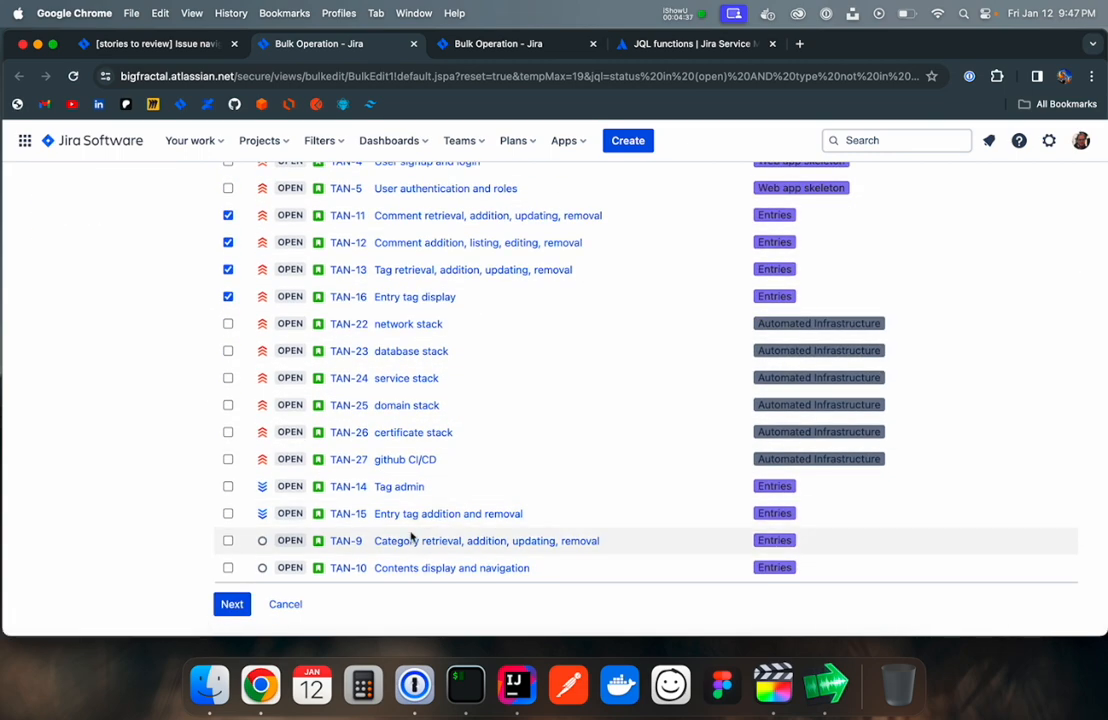
pyautogui.scroll(3, 482, 534)
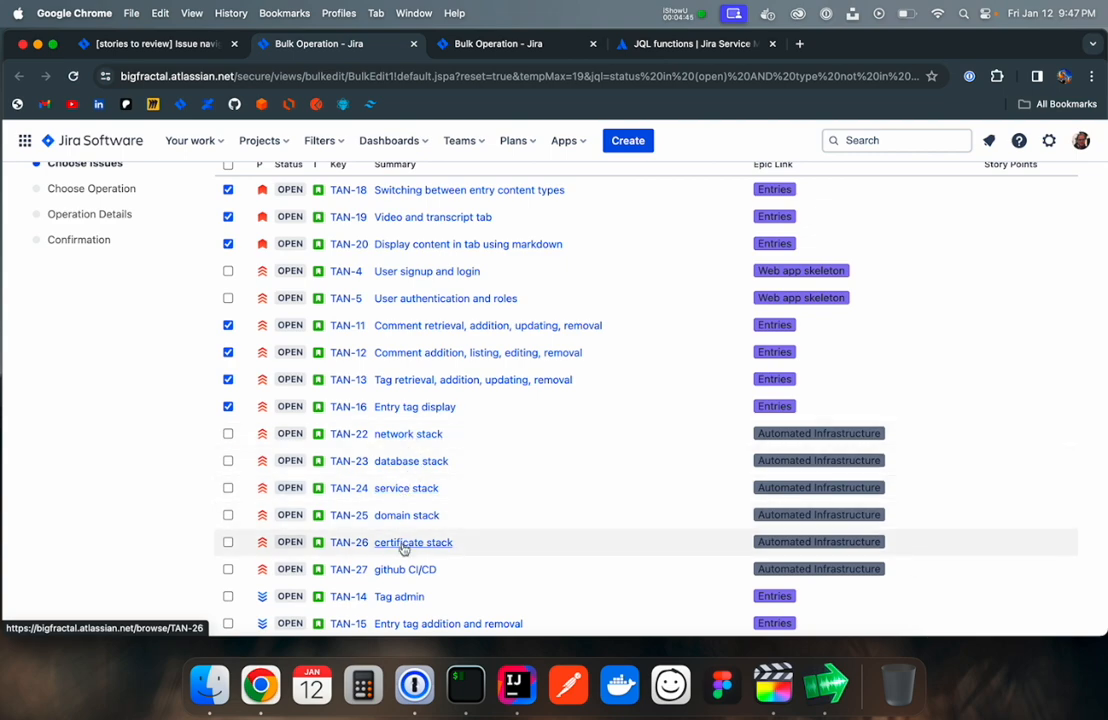
pyautogui.scroll(-2, 450, 440)
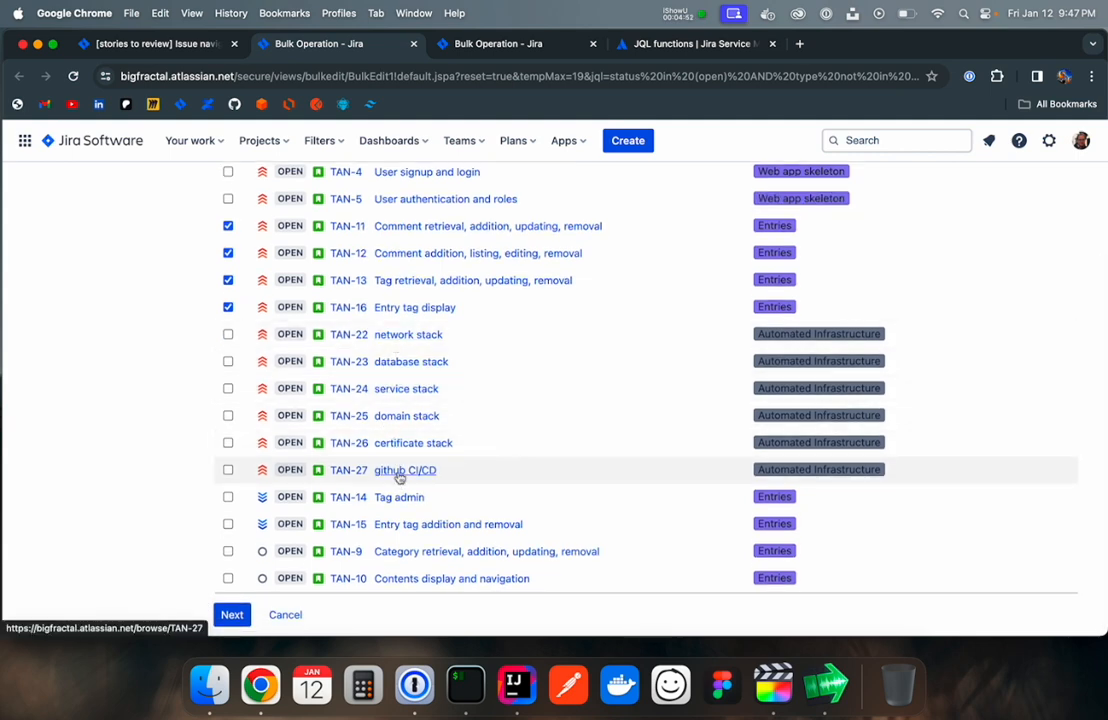
pyautogui.click(228, 334)
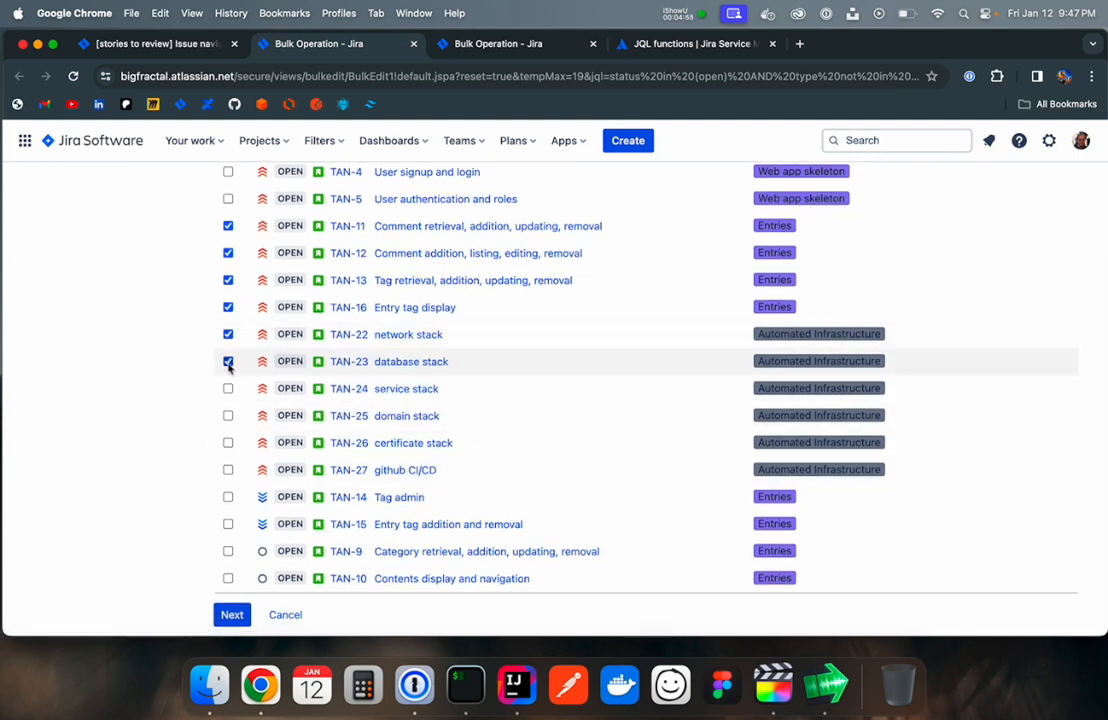
pyautogui.click(228, 361)
pyautogui.click(228, 388)
pyautogui.click(228, 415)
pyautogui.click(228, 442)
pyautogui.click(228, 469)
pyautogui.scroll(-1, 297, 344)
pyautogui.click(232, 604)
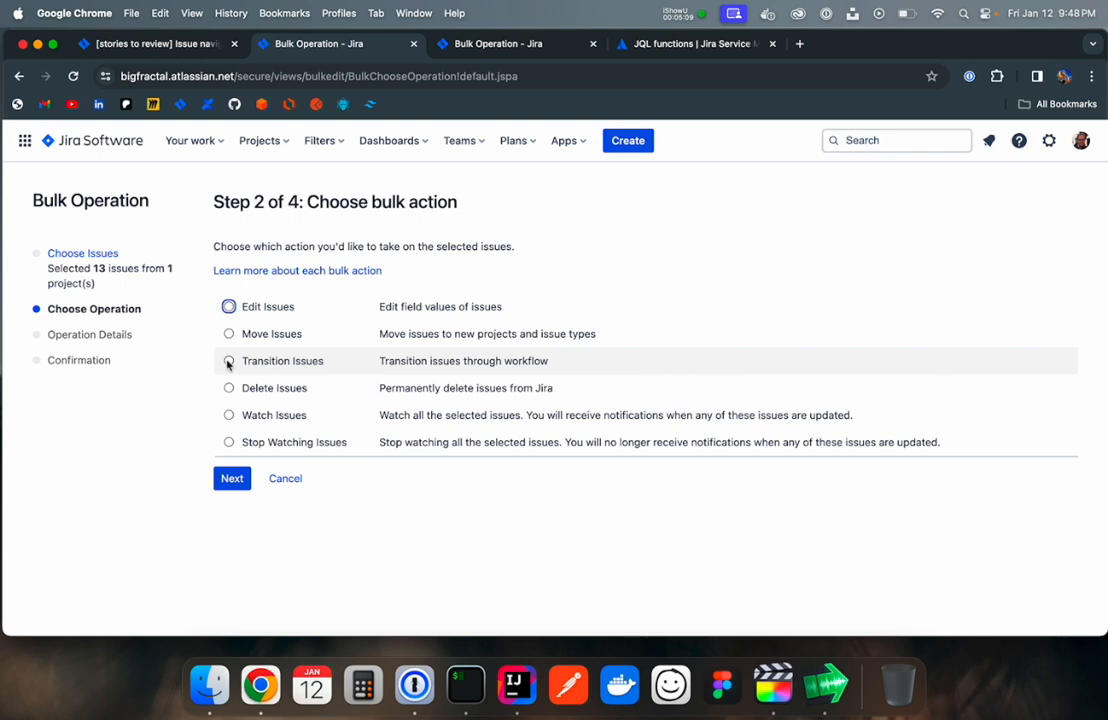
# - Transition the selected issues with Mark Ready, from Open to Ready, without sending mail for the update
pyautogui.click(228, 361)
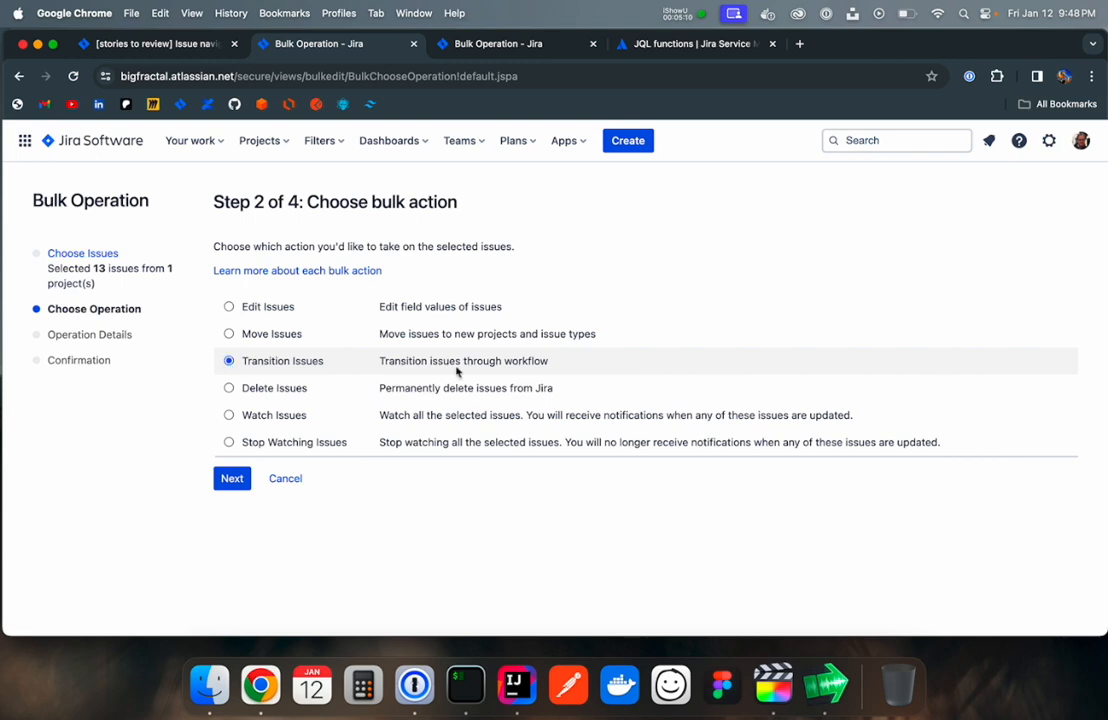
pyautogui.click(234, 488)
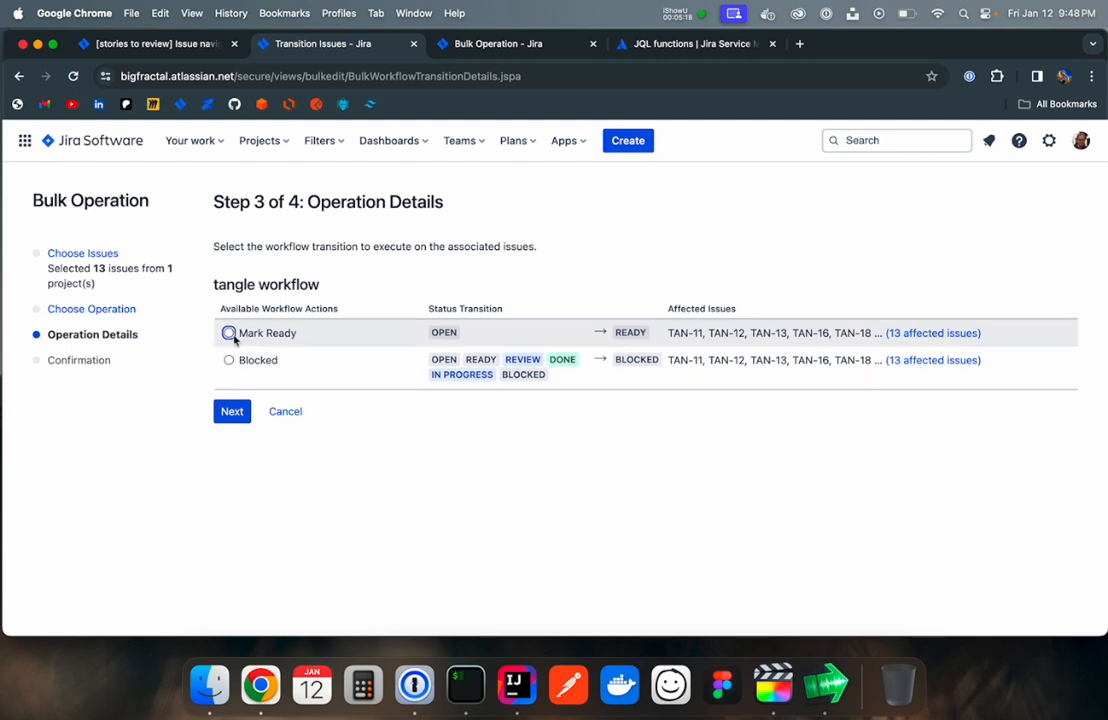
pyautogui.click(233, 417)
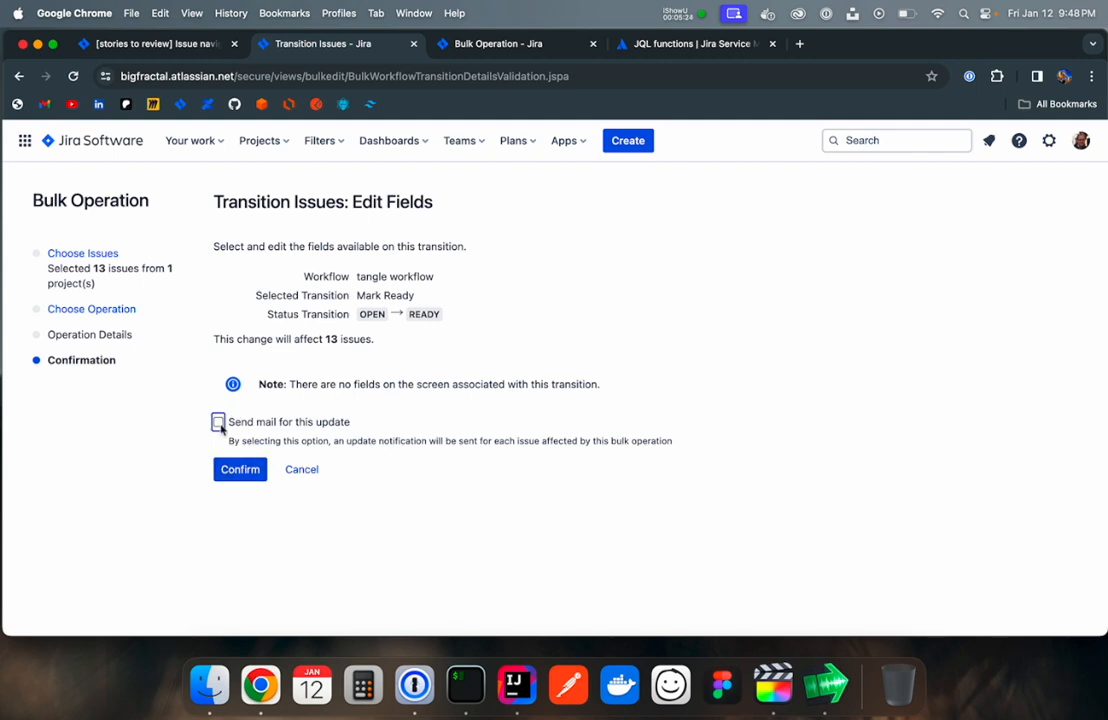
pyautogui.click(251, 471)
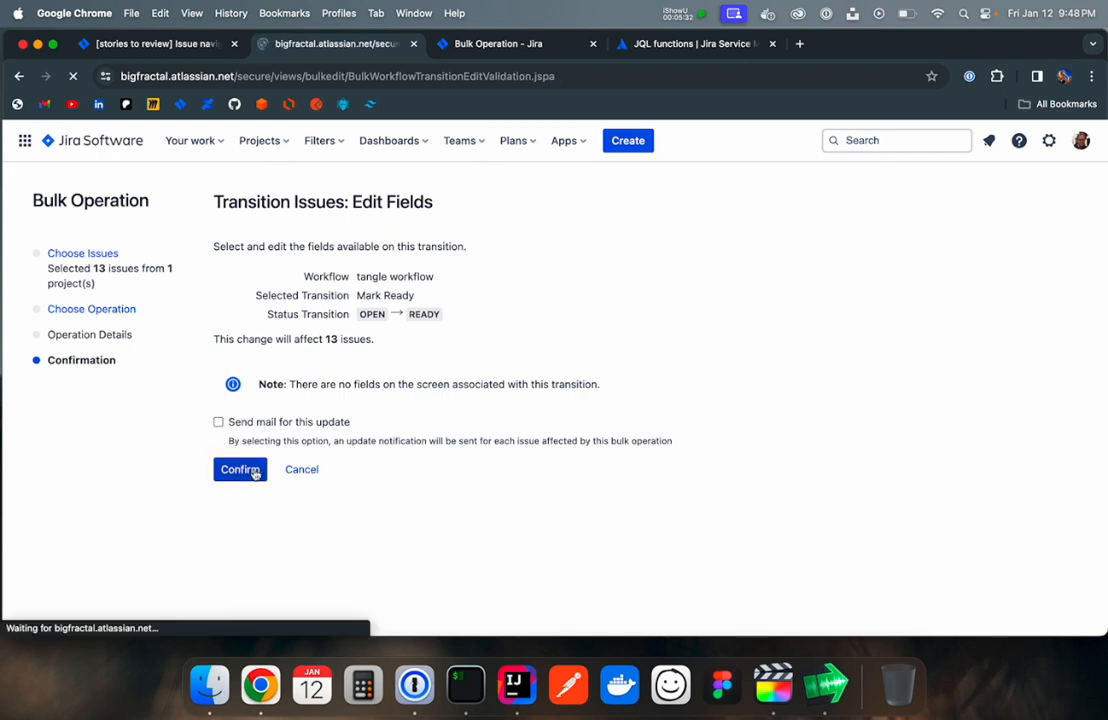
pyautogui.click(240, 360)
pyautogui.click(70, 415)
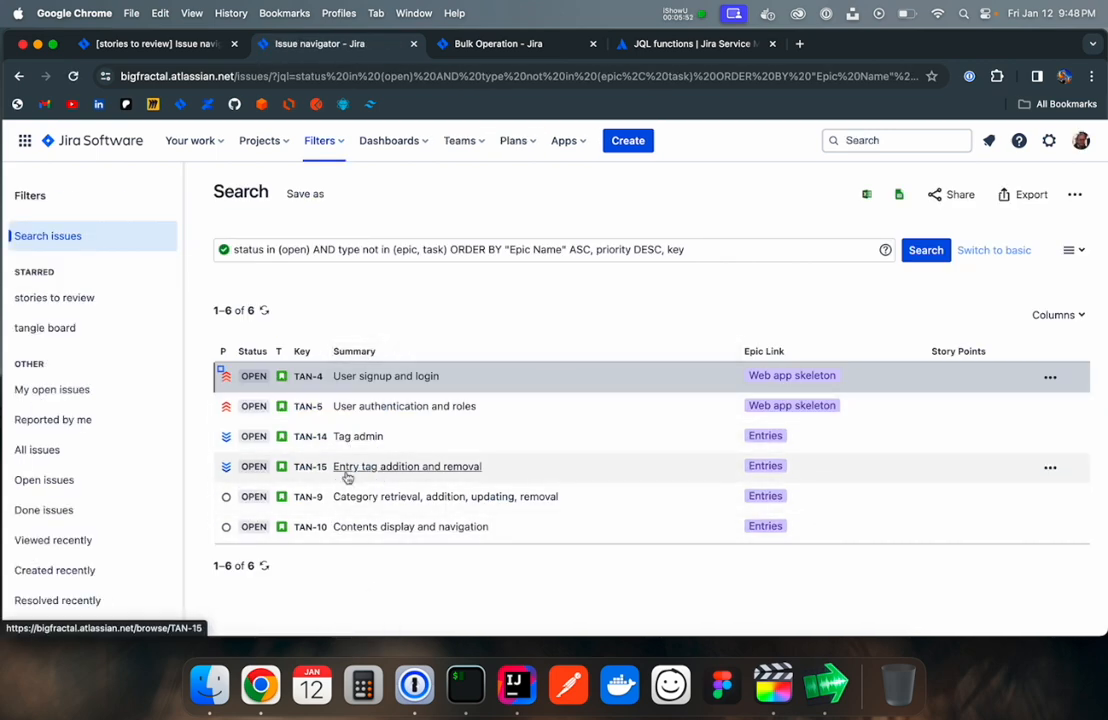
# - Open the tangle board's backlog and check the statuses of the listed stories
pyautogui.click(293, 257)
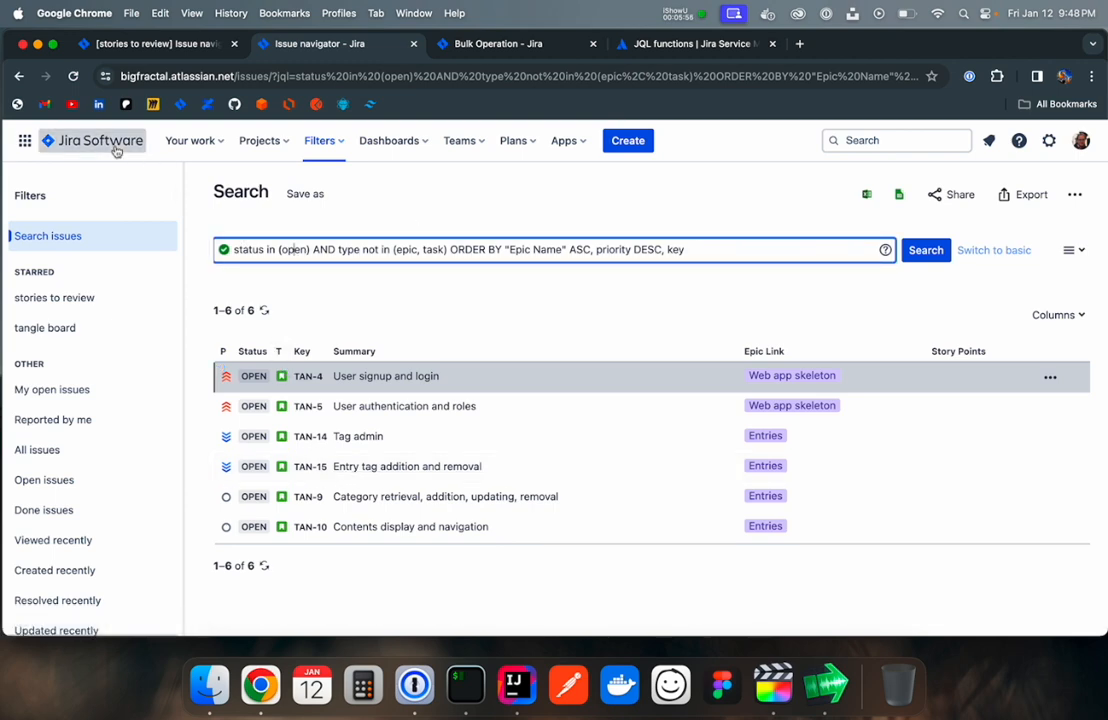
pyautogui.click(181, 105)
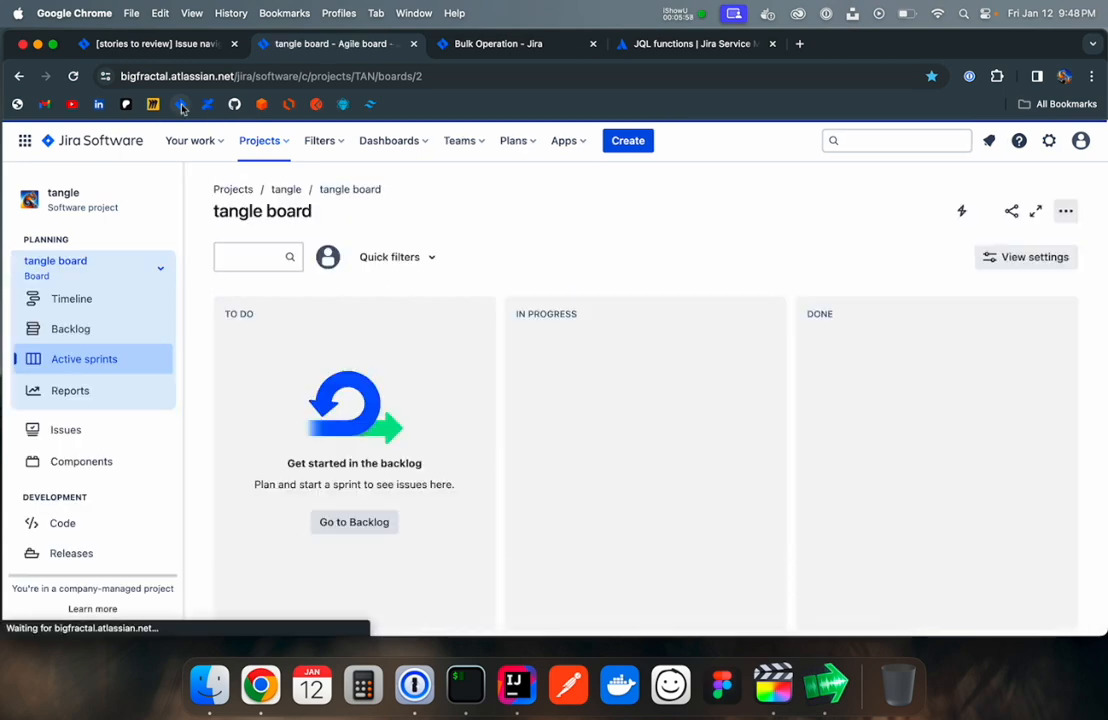
pyautogui.click(94, 329)
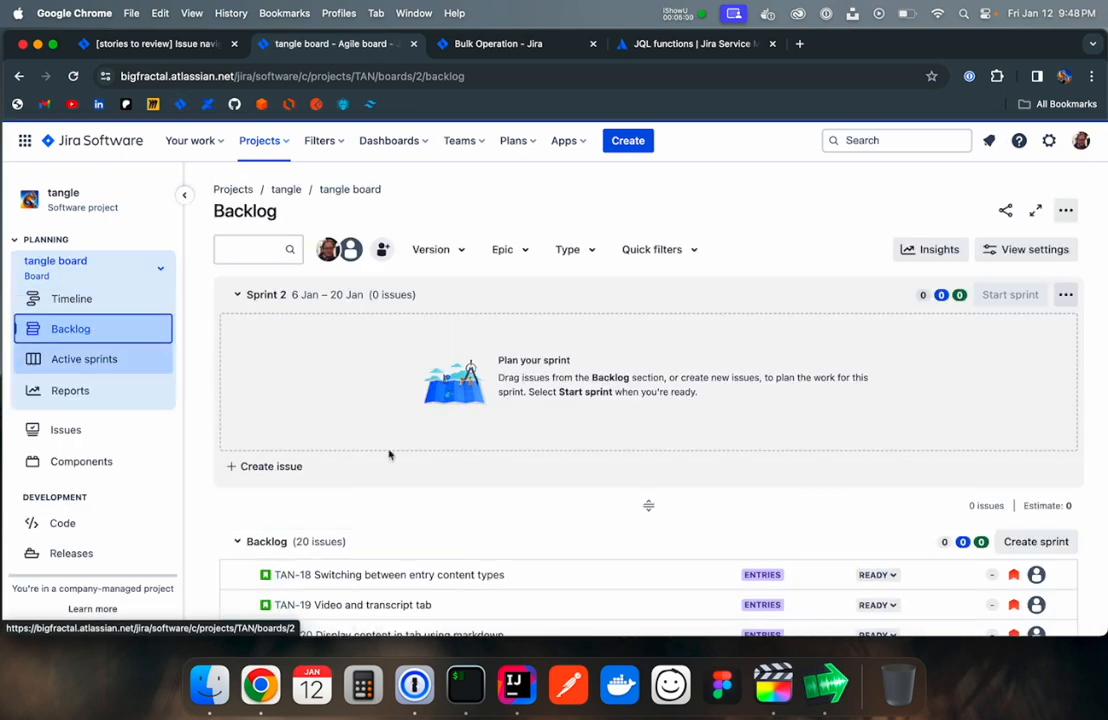
pyautogui.scroll(-3, 589, 500)
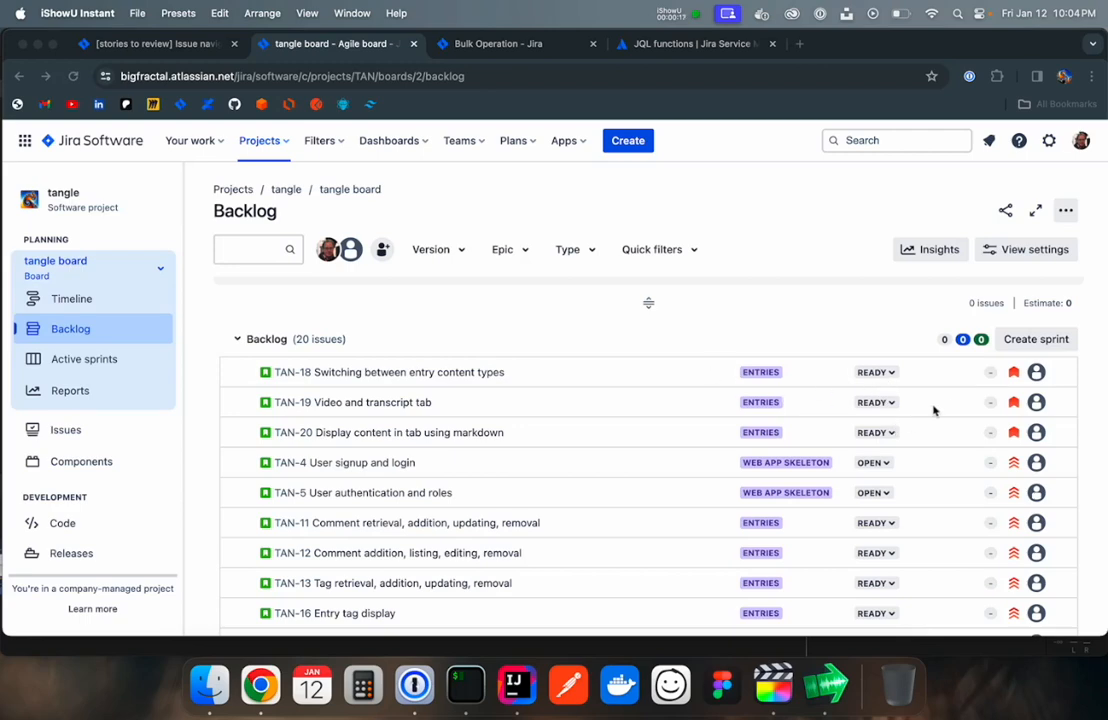
pyautogui.click(989, 375)
pyautogui.click(989, 375)
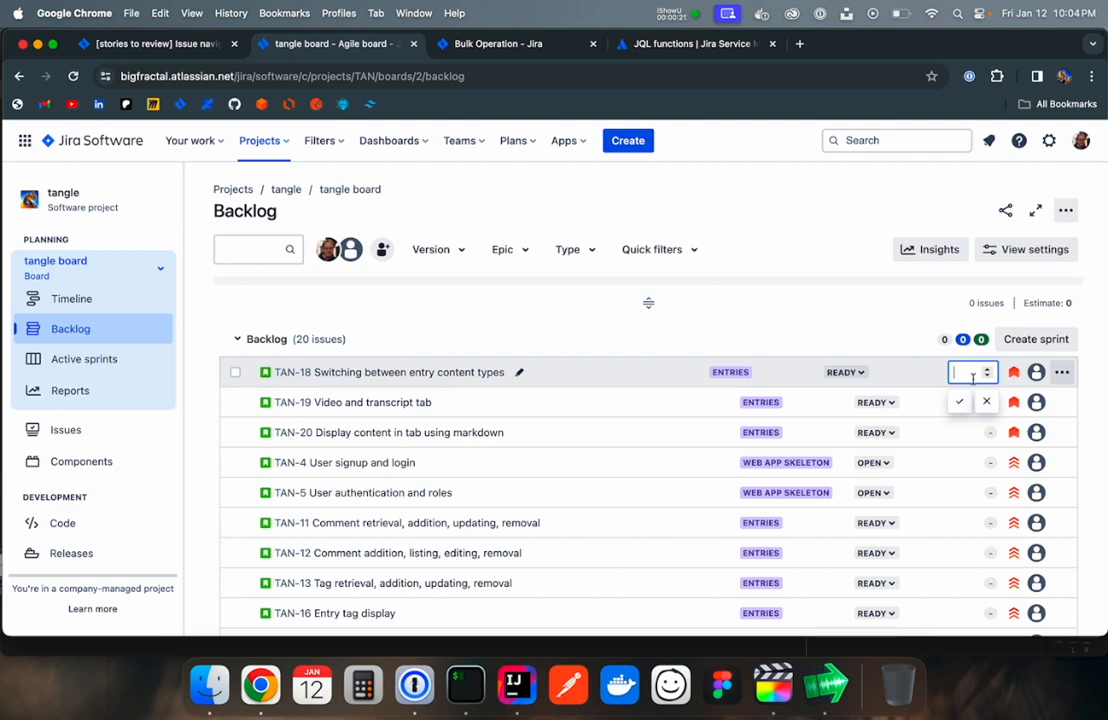
pyautogui.click(986, 403)
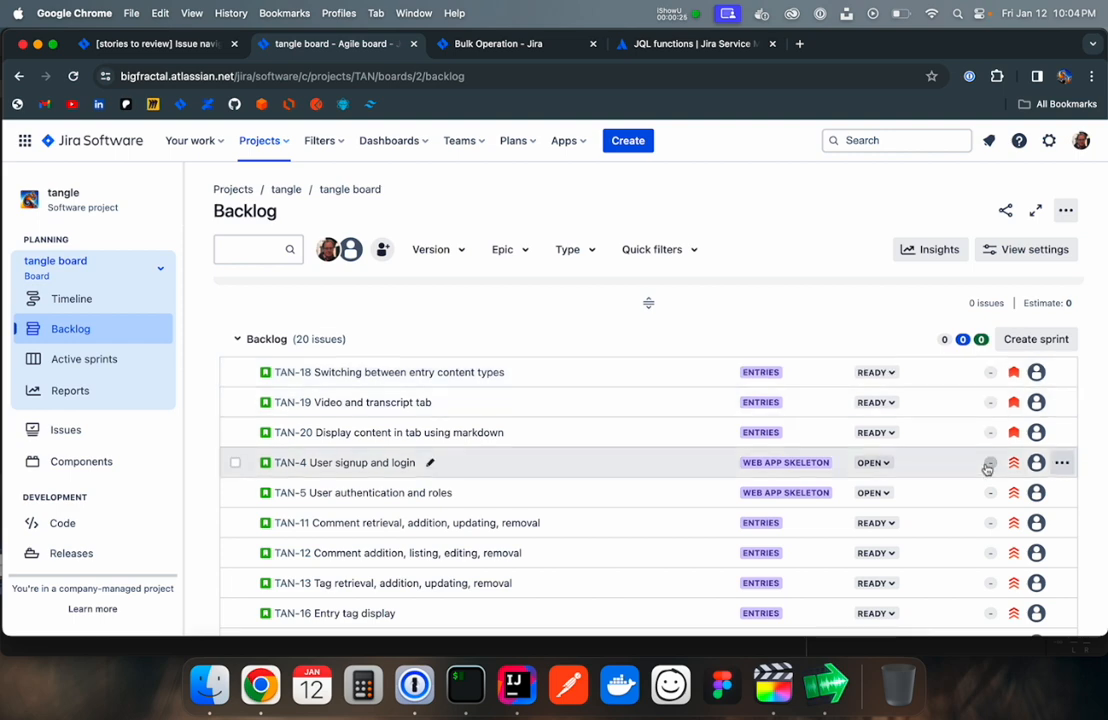
# - Search the web for "planning poker jira", open the Planning Poker app's Marketplace page and request the app for the bigfractal site
pyautogui.click(799, 44)
pyautogui.write('planning')
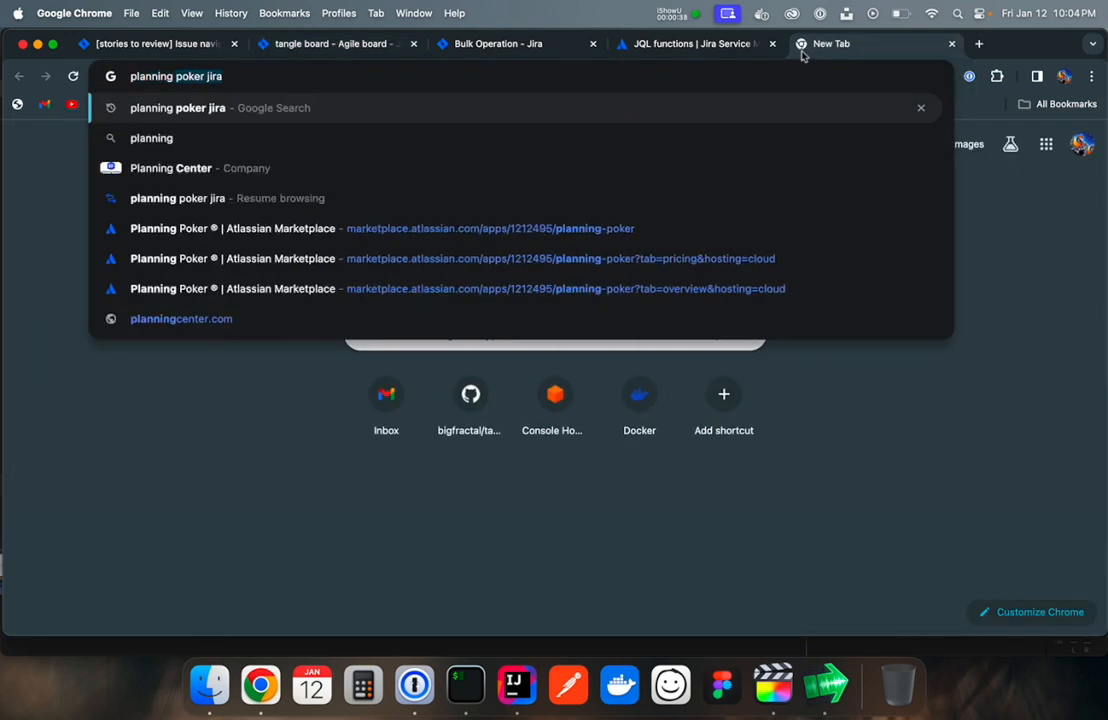
pyautogui.press('Return')
pyautogui.click(176, 313)
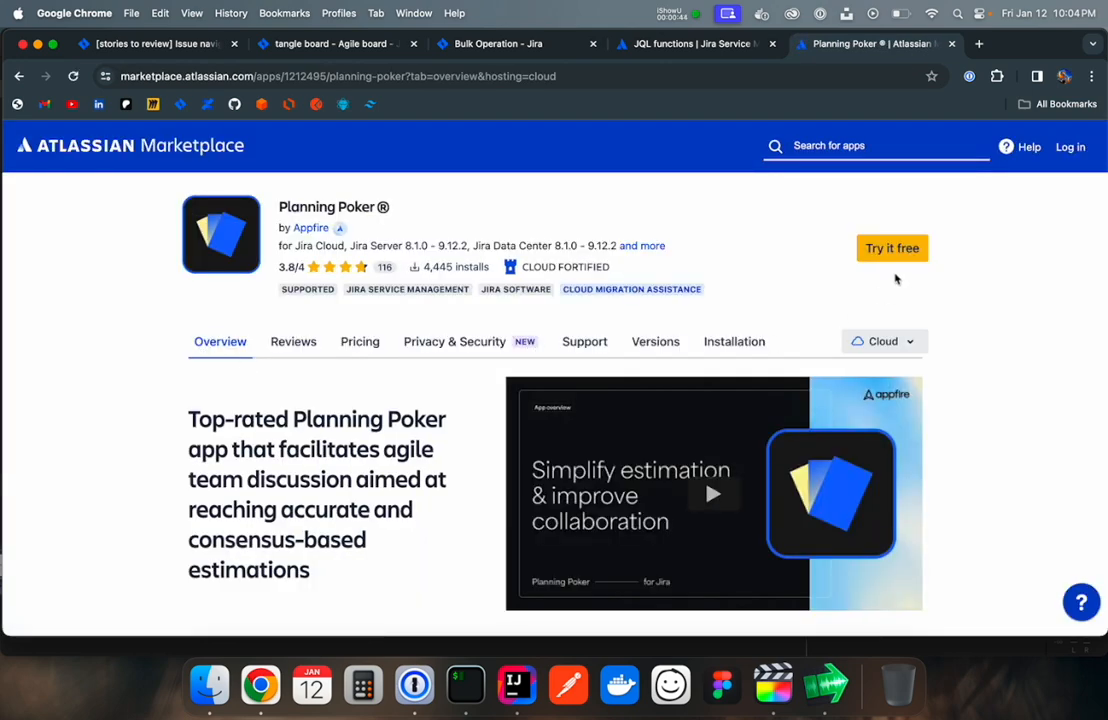
pyautogui.click(891, 252)
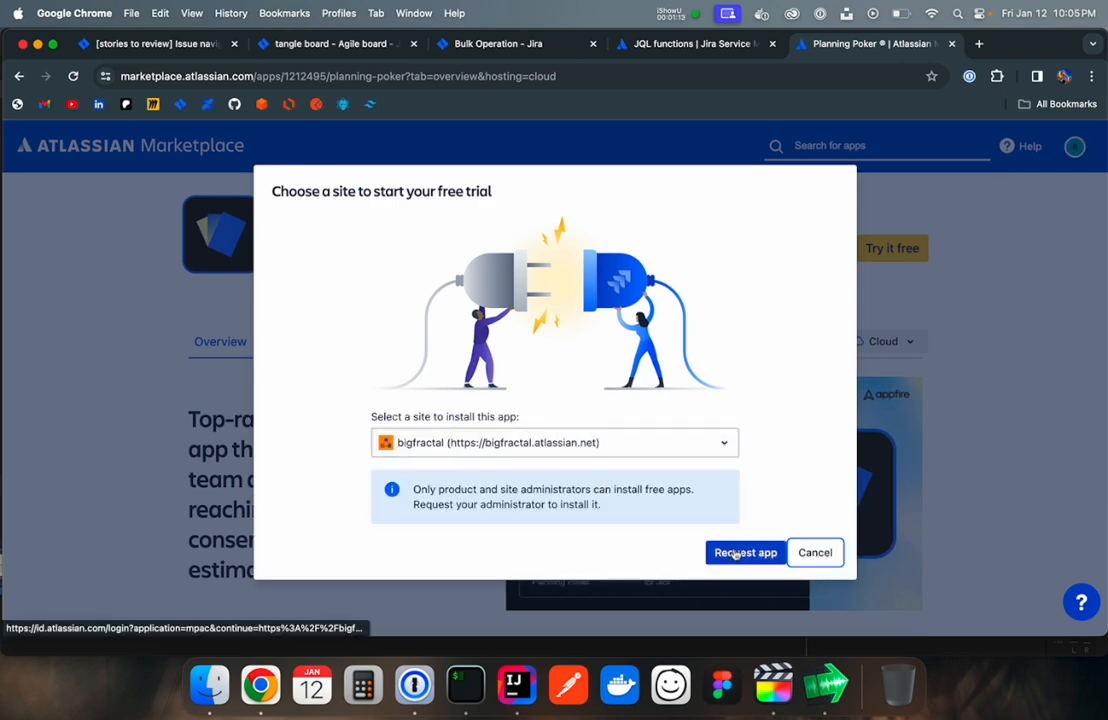
pyautogui.click(737, 555)
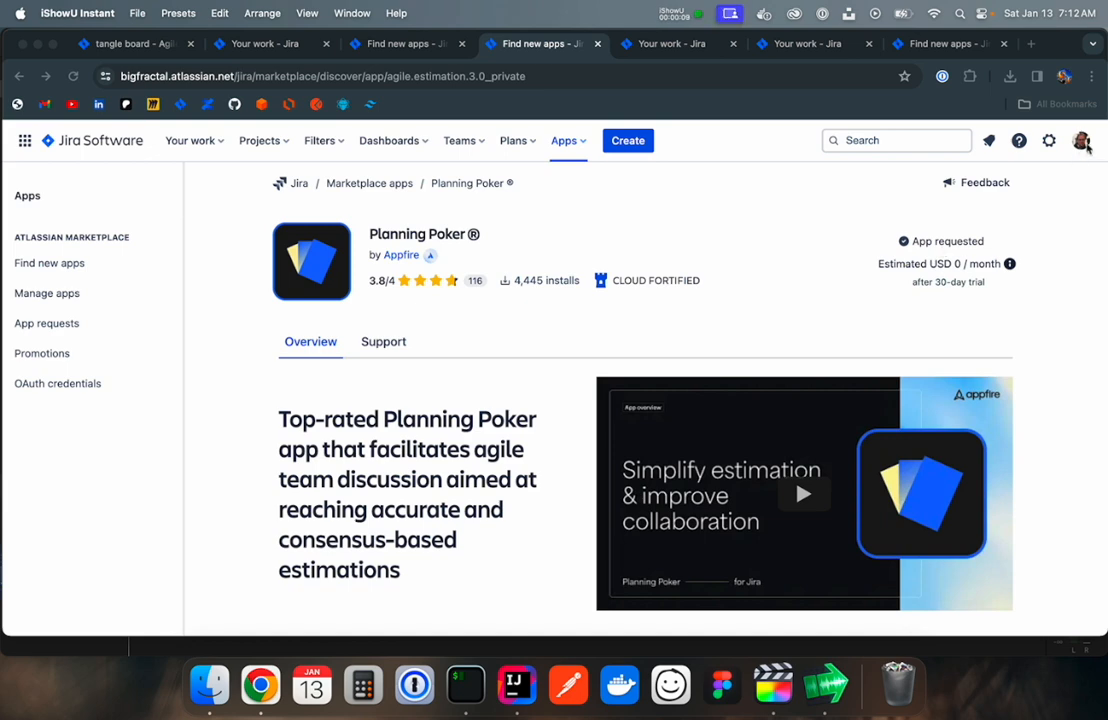
# - Log out of the current account and, as administrator, open the Planning Poker app from the Jira app requests
pyautogui.click(1081, 141)
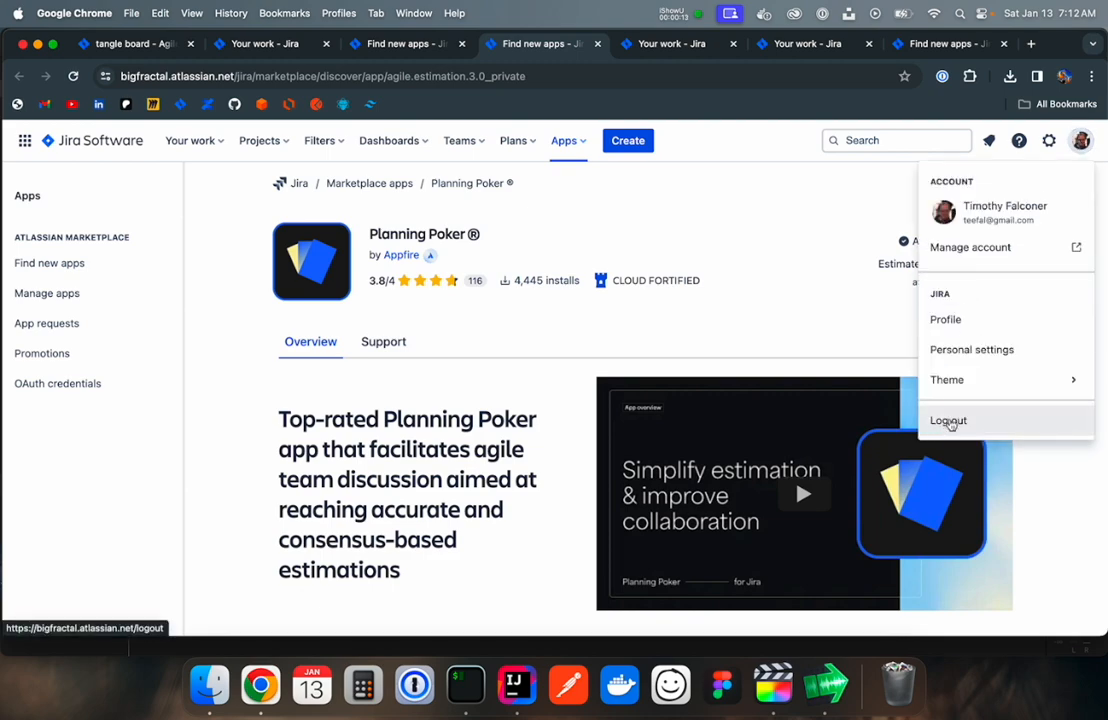
pyautogui.click(950, 421)
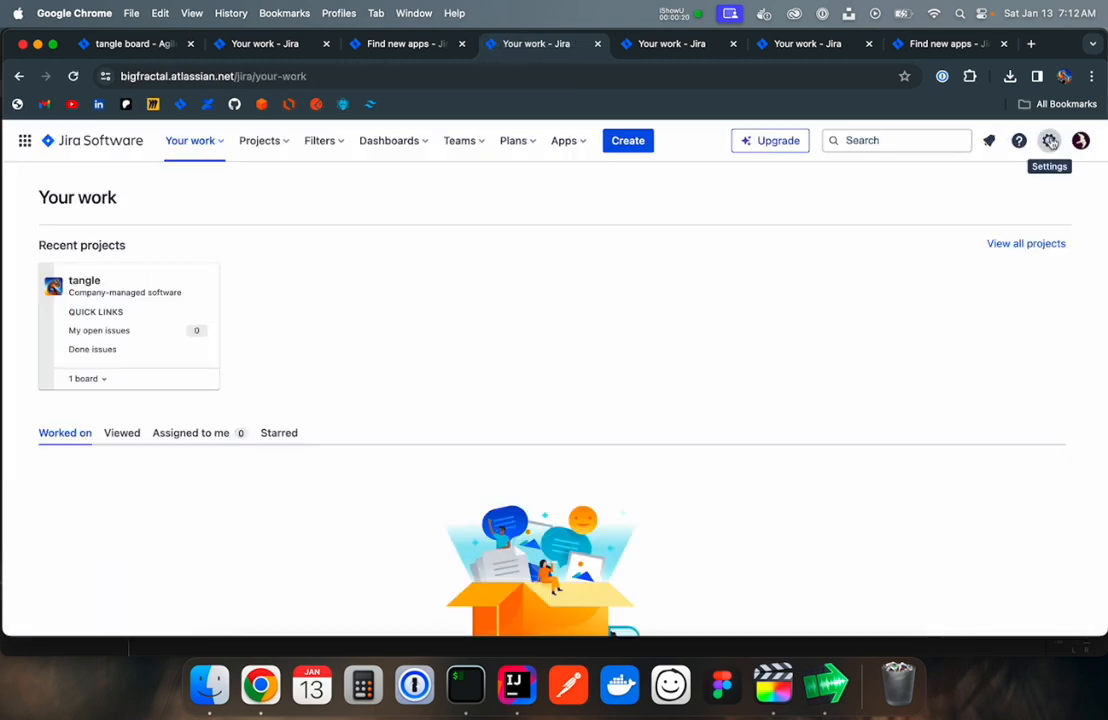
pyautogui.click(1051, 142)
pyautogui.scroll(-3, 738, 420)
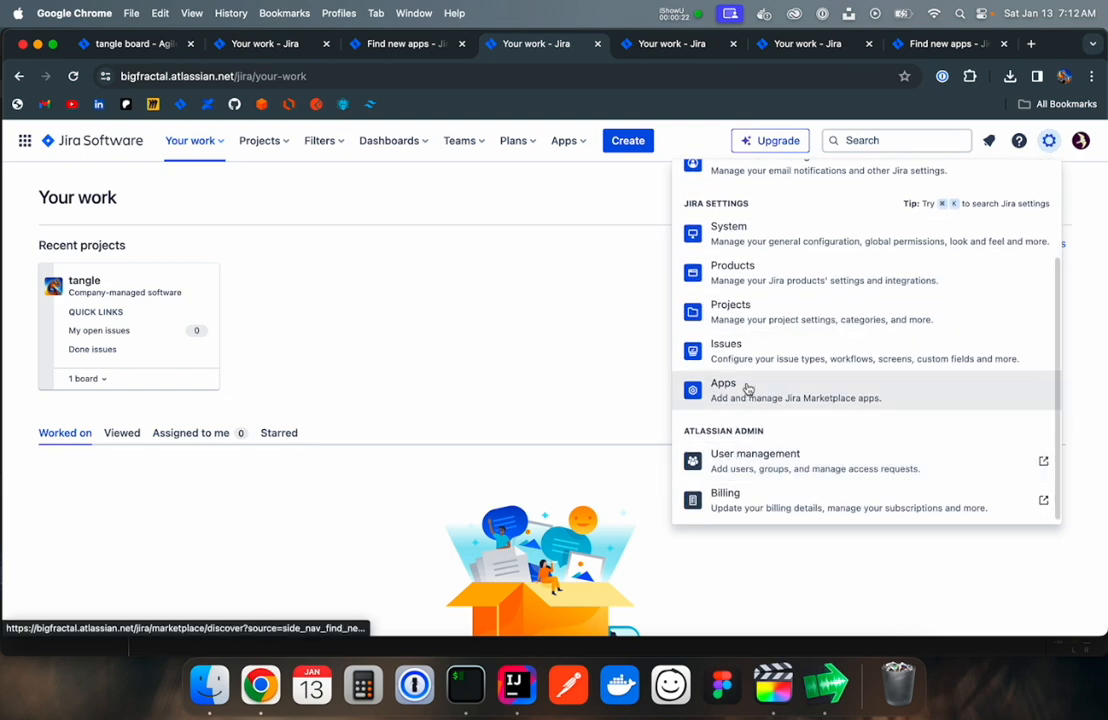
pyautogui.click(747, 389)
pyautogui.click(53, 328)
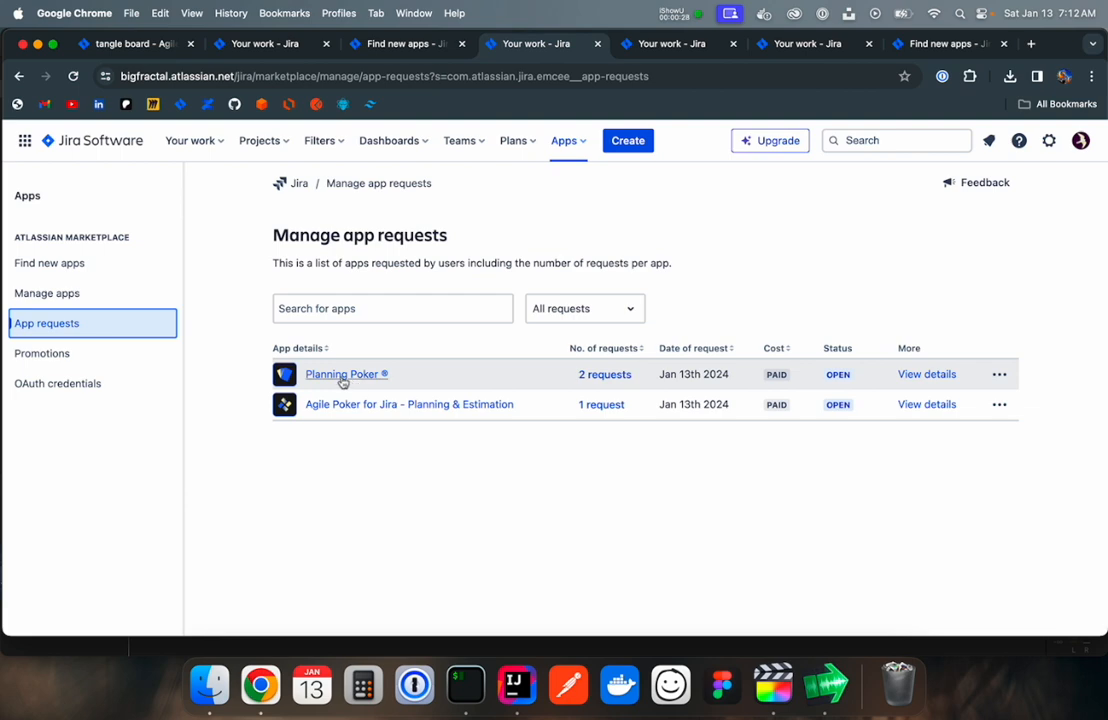
pyautogui.click(342, 380)
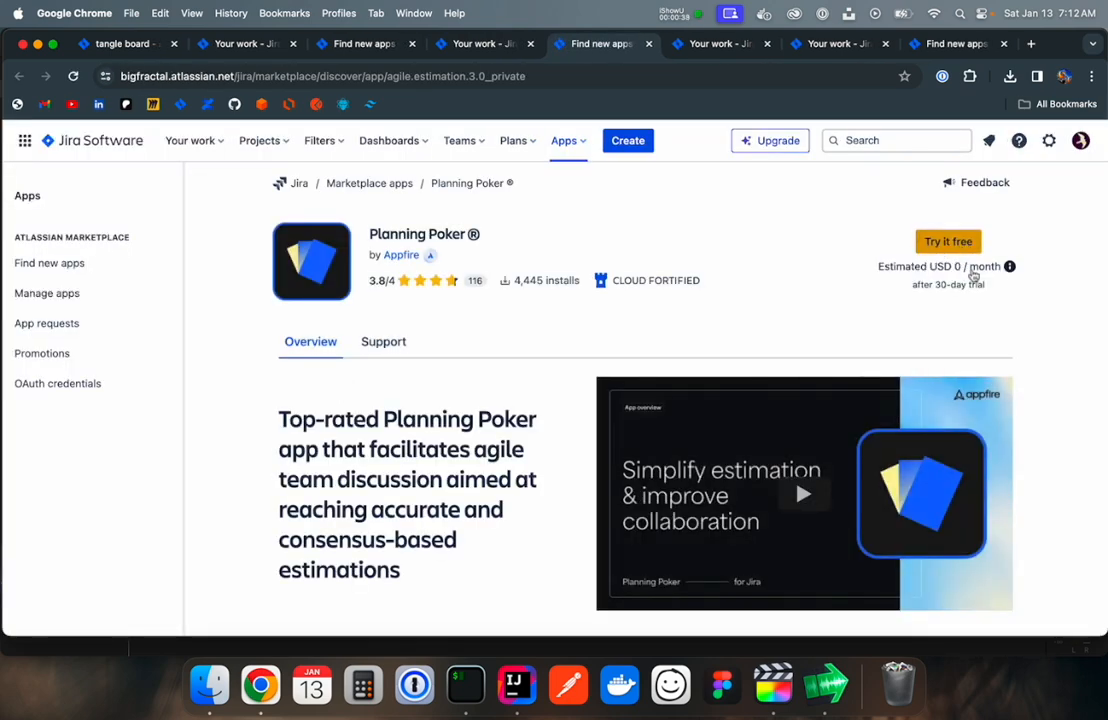
# - Open Planning Poker's pricing details and start its free trial on the bigfractal site, accepting the installation into Jira
pyautogui.moveTo(1010, 268)
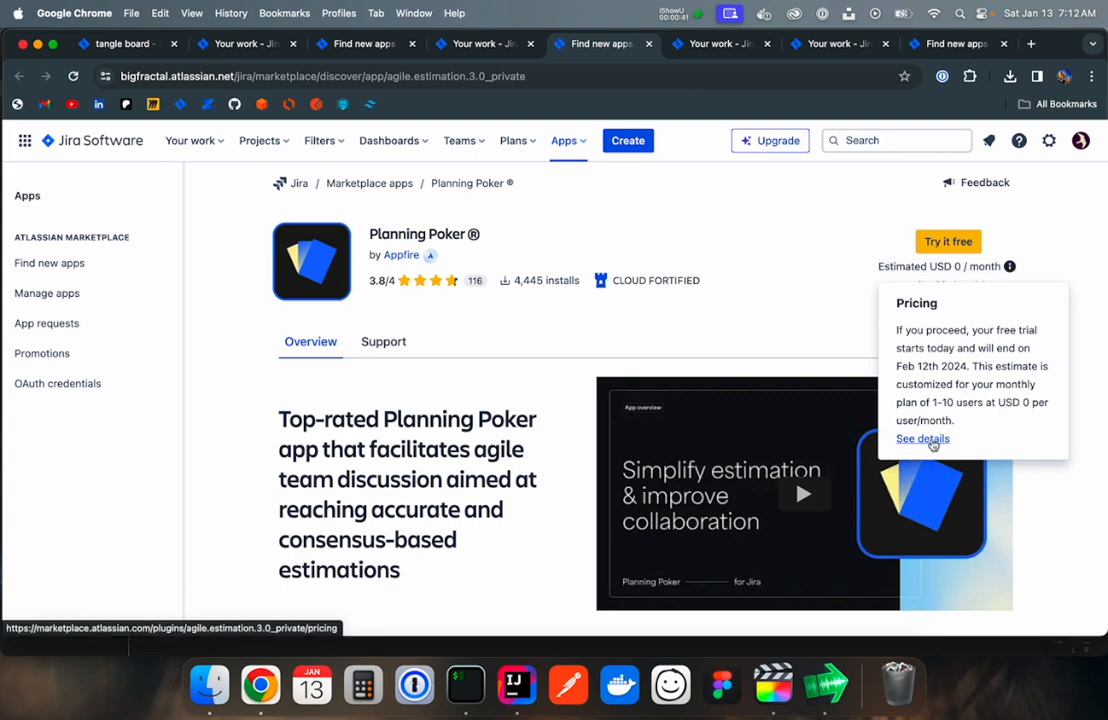
pyautogui.click(922, 439)
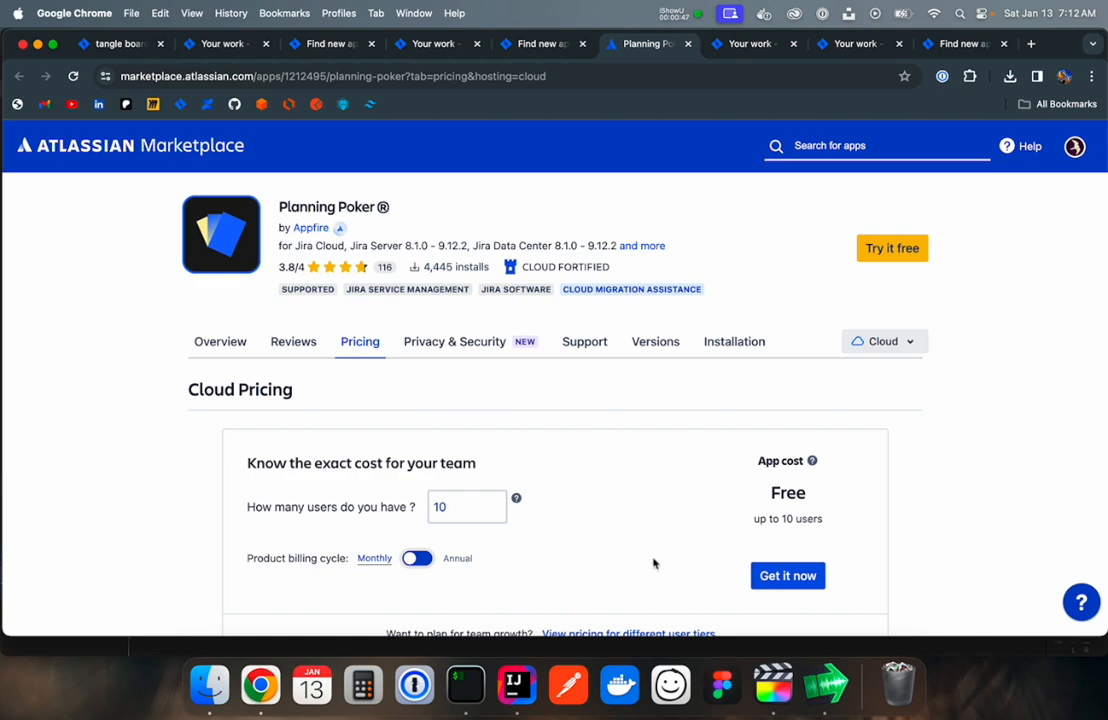
pyautogui.click(797, 577)
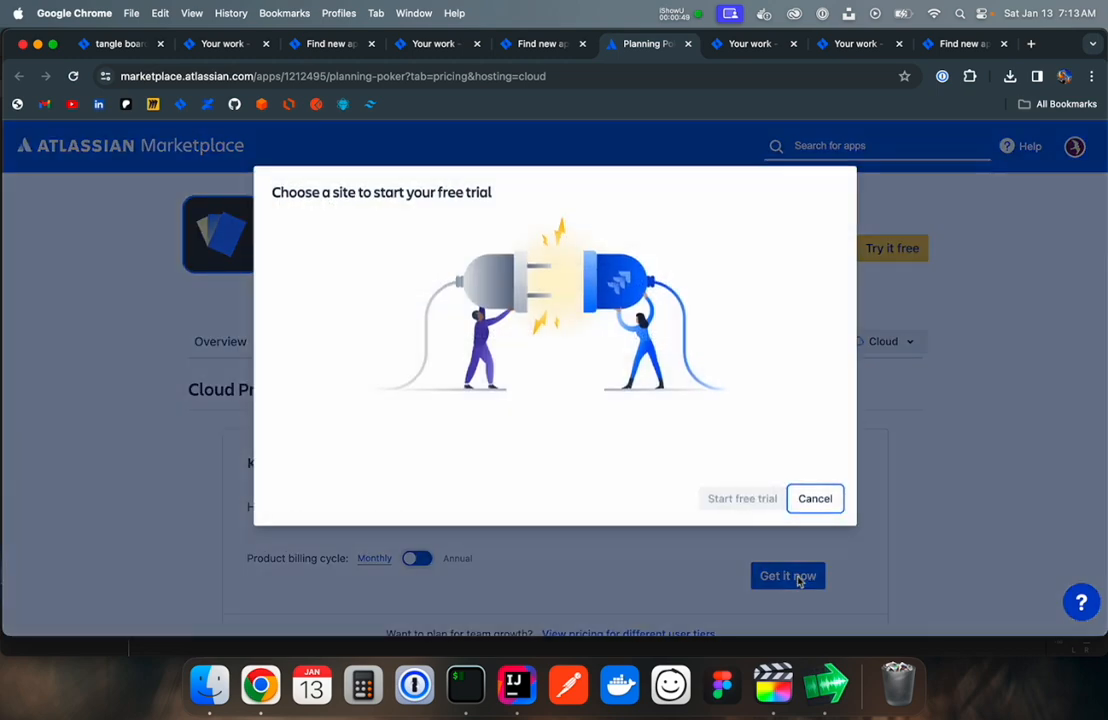
pyautogui.click(618, 440)
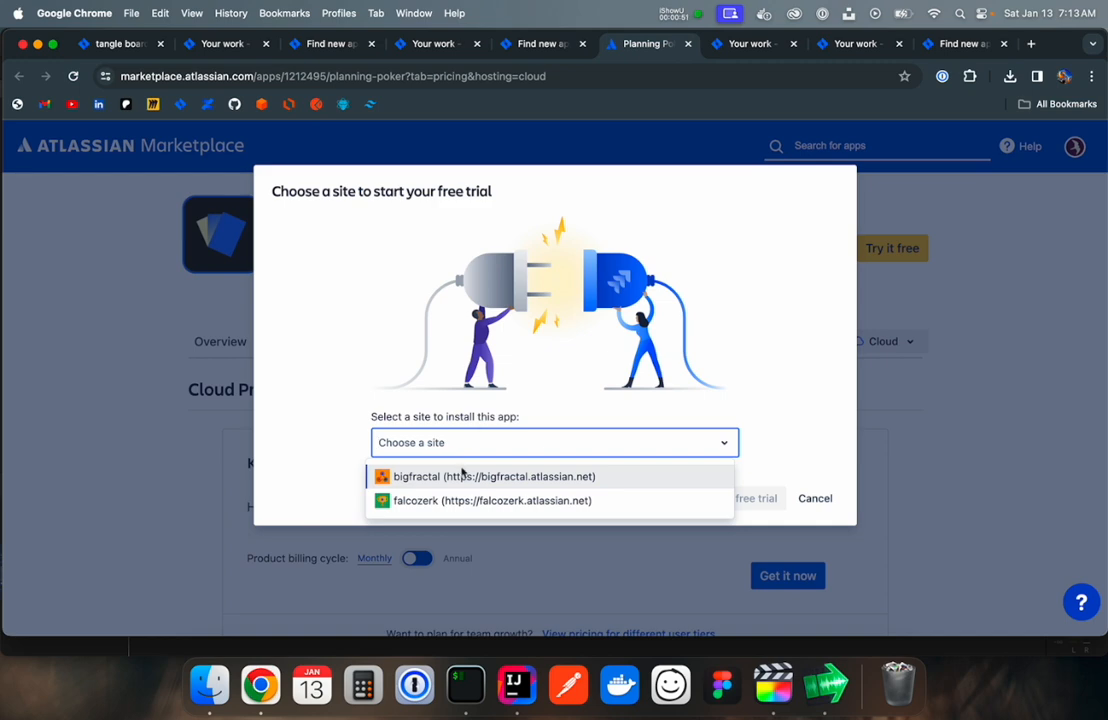
pyautogui.click(463, 474)
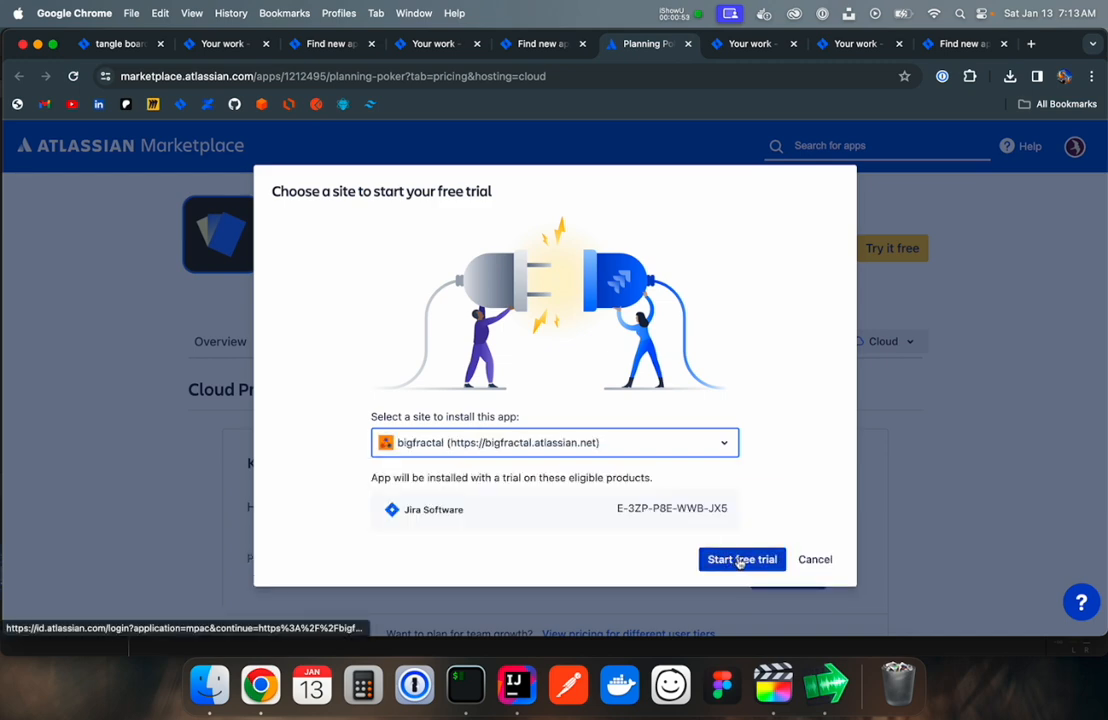
pyautogui.click(740, 560)
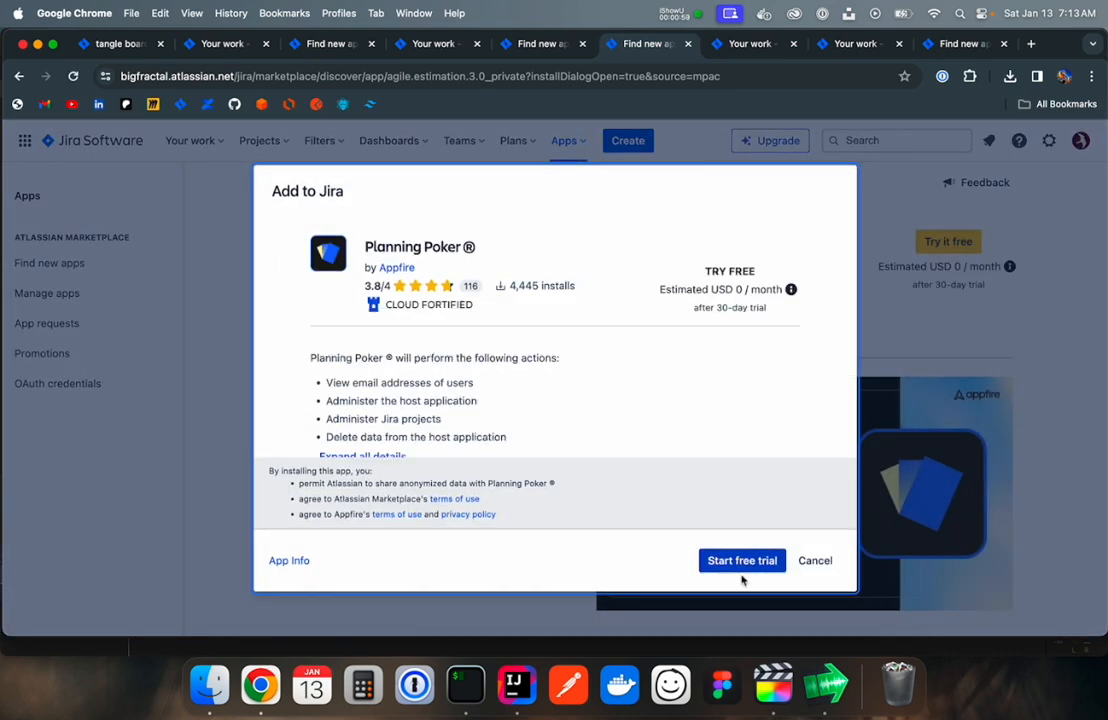
pyautogui.click(741, 561)
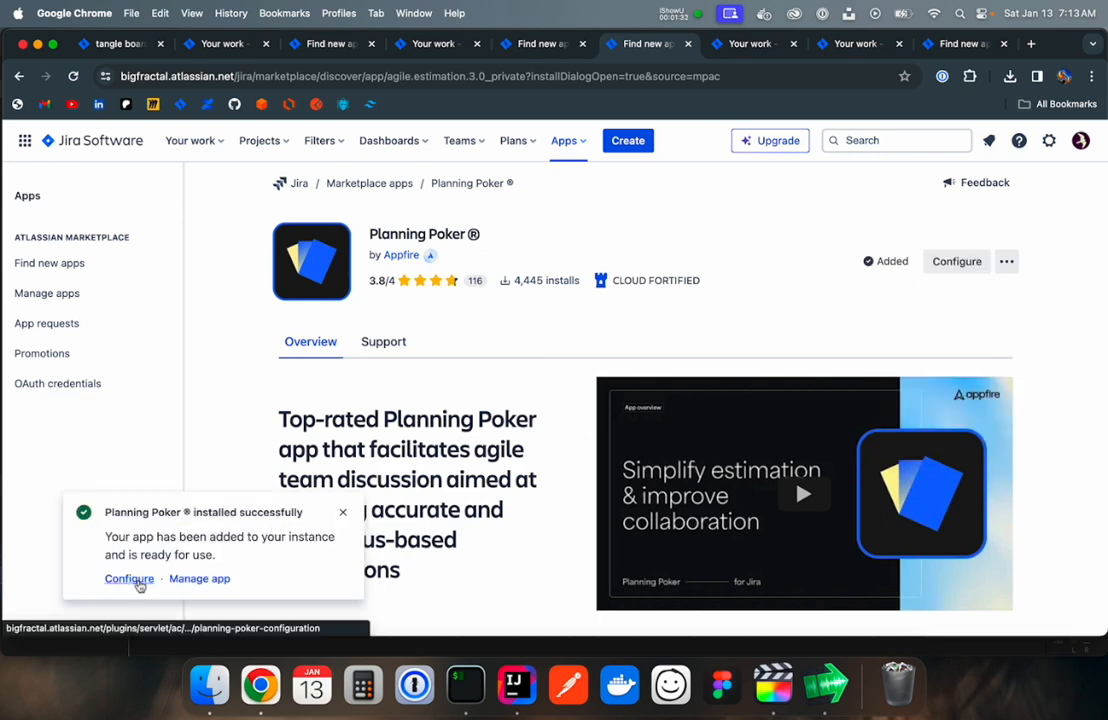
# - Open the installed Planning Poker app's configuration page to review its settings, and log out of the administrator account
pyautogui.click(139, 580)
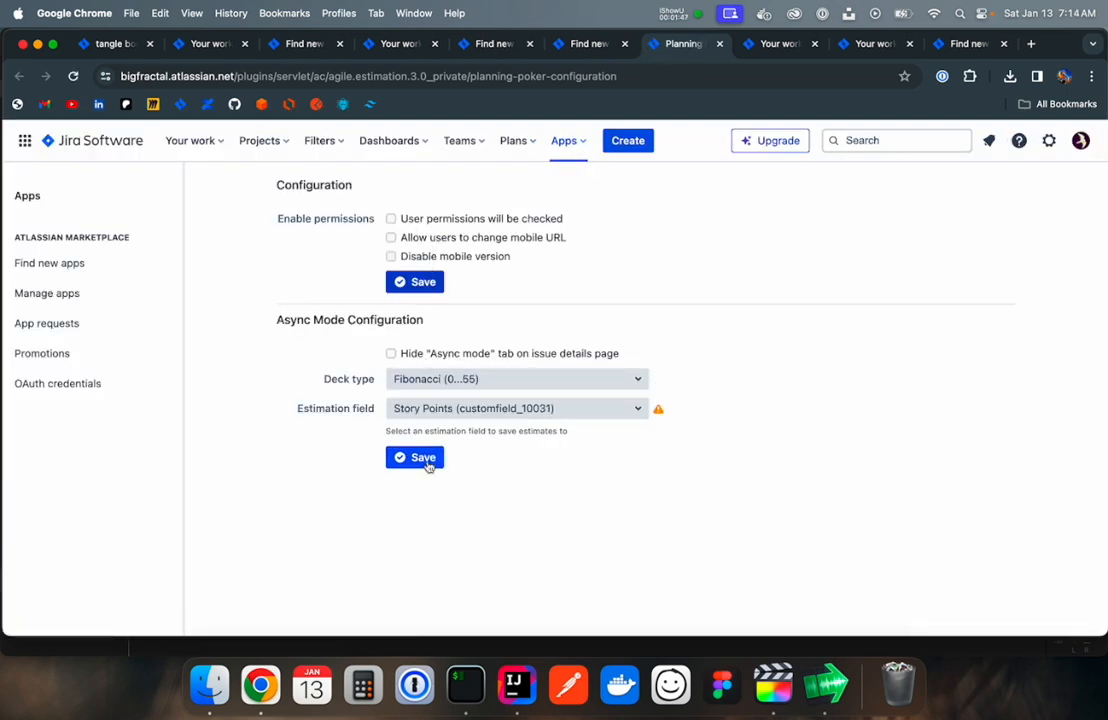
pyautogui.click(1080, 140)
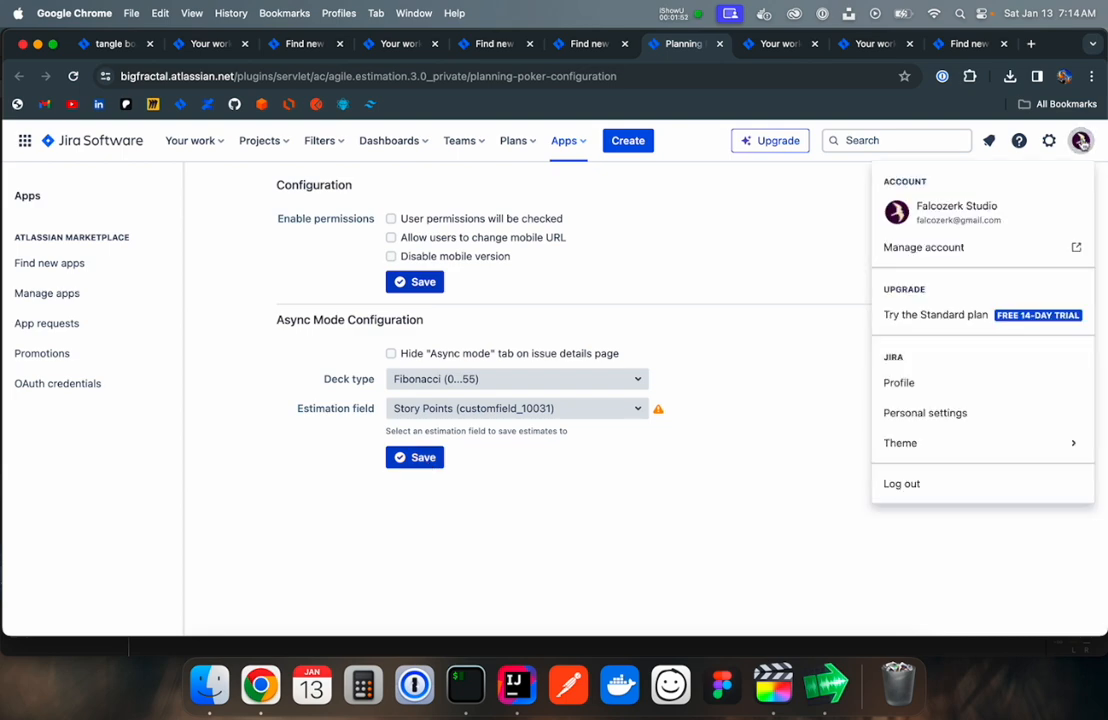
pyautogui.click(890, 485)
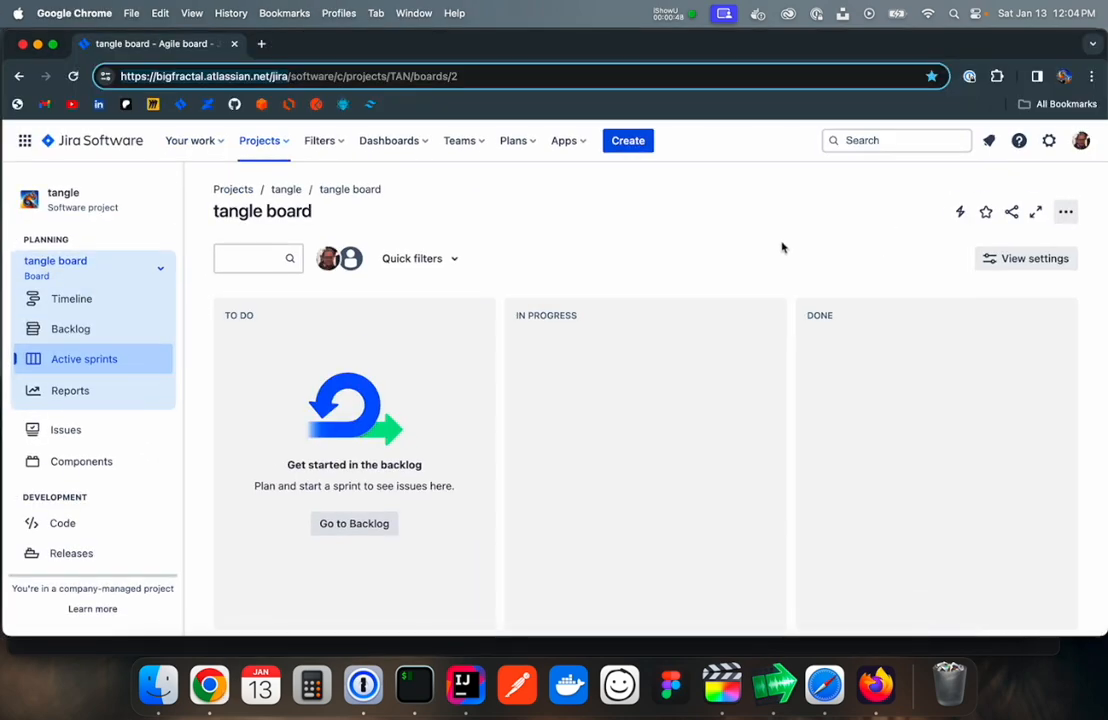
# - Create a new Planning Poker game named "Sprint 2 Poker" in the tangle project and continue to its backlog configuration
pyautogui.scroll(-3, 91, 445)
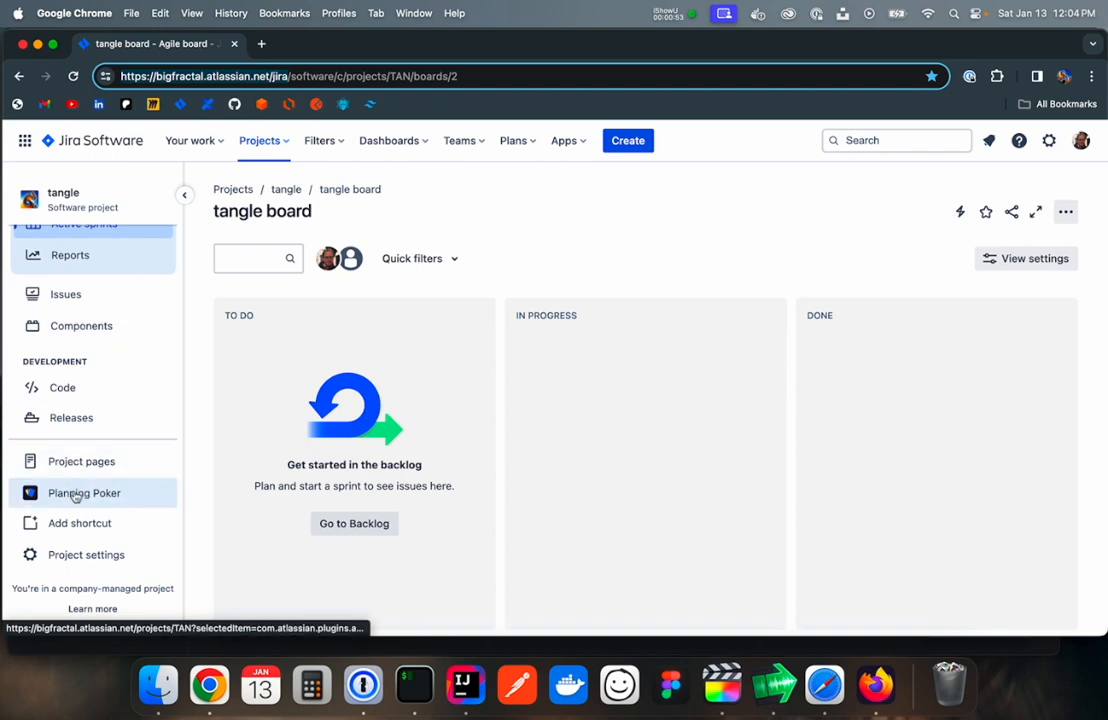
pyautogui.click(76, 494)
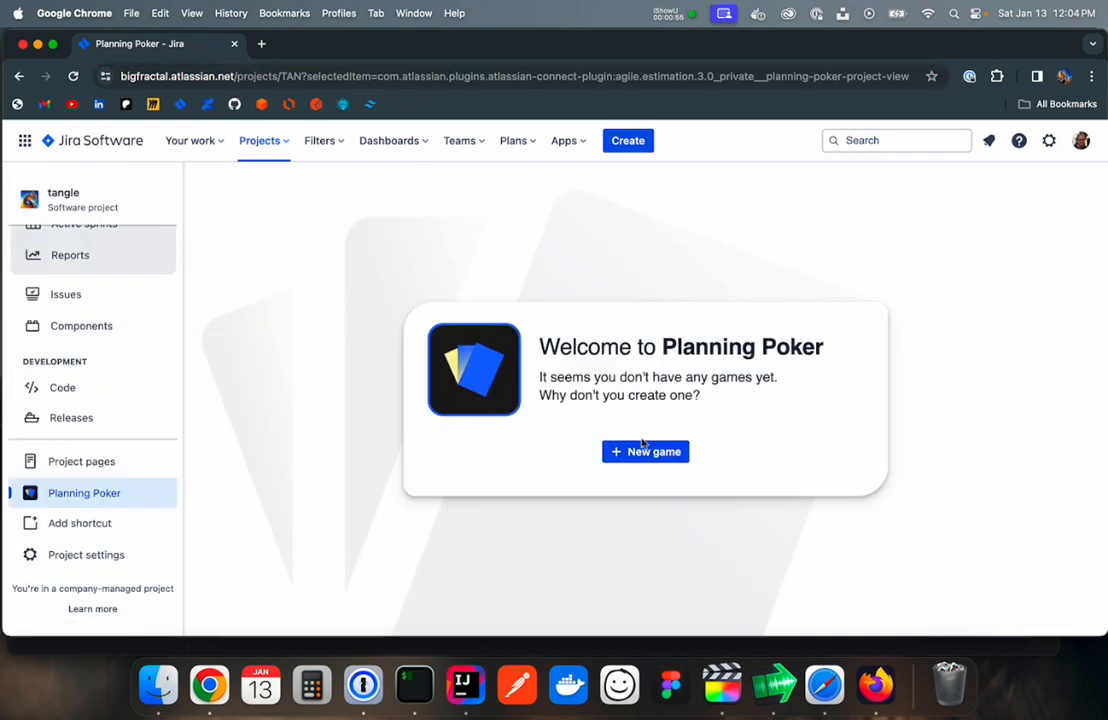
pyautogui.click(651, 452)
pyautogui.click(583, 281)
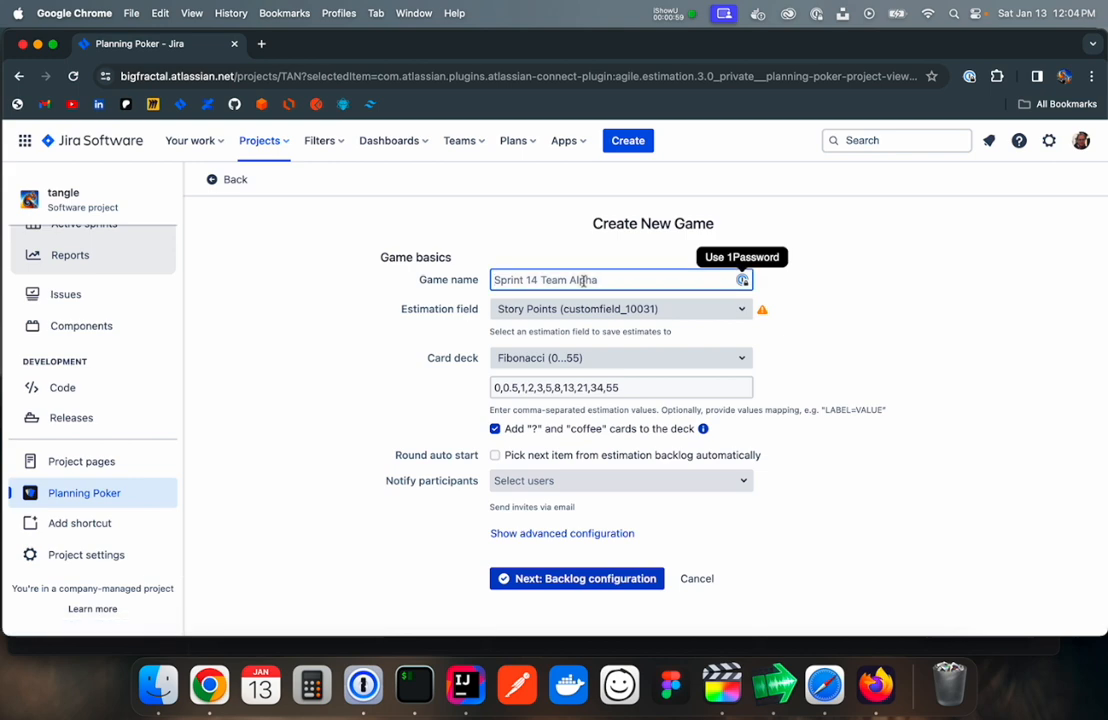
pyautogui.write('Sprint 2')
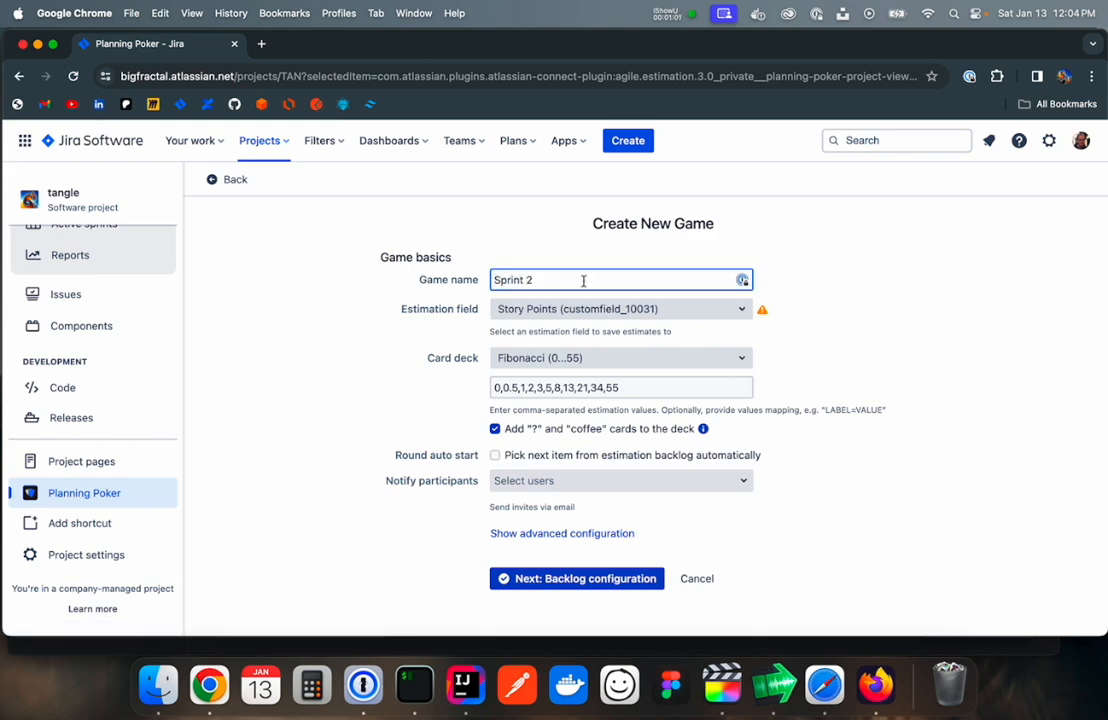
pyautogui.write(' Poker')
pyautogui.click(561, 584)
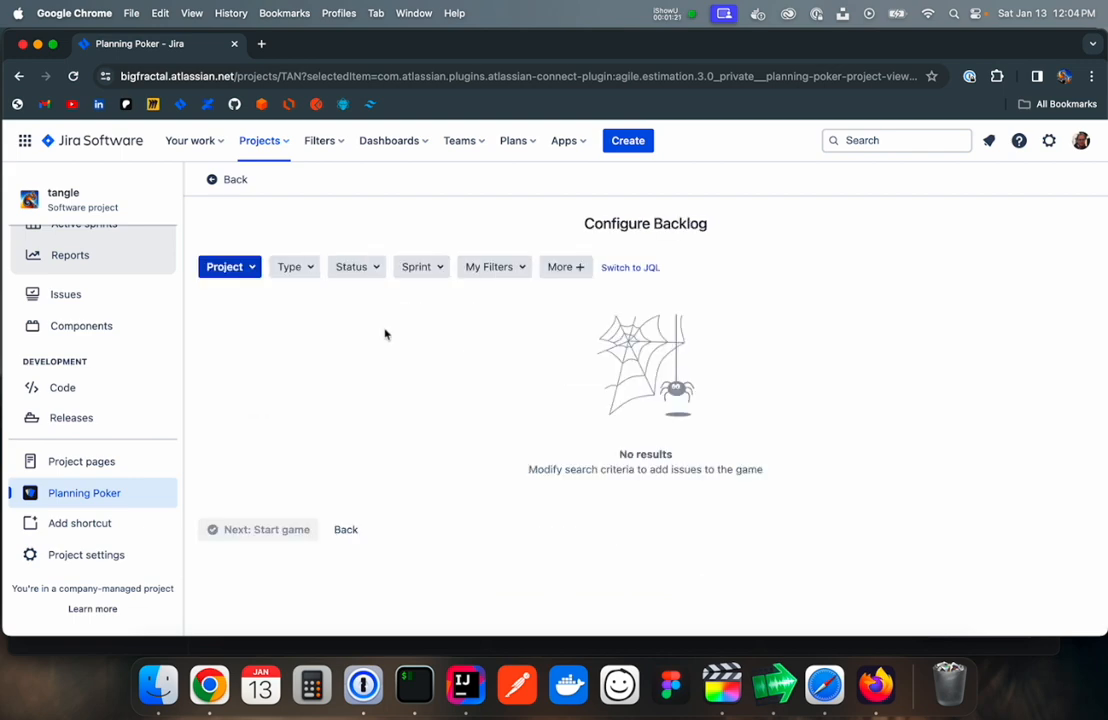
# - Filter the game's backlog to issues with status Ready and start the game with all of them selected
pyautogui.click(372, 268)
pyautogui.click(352, 426)
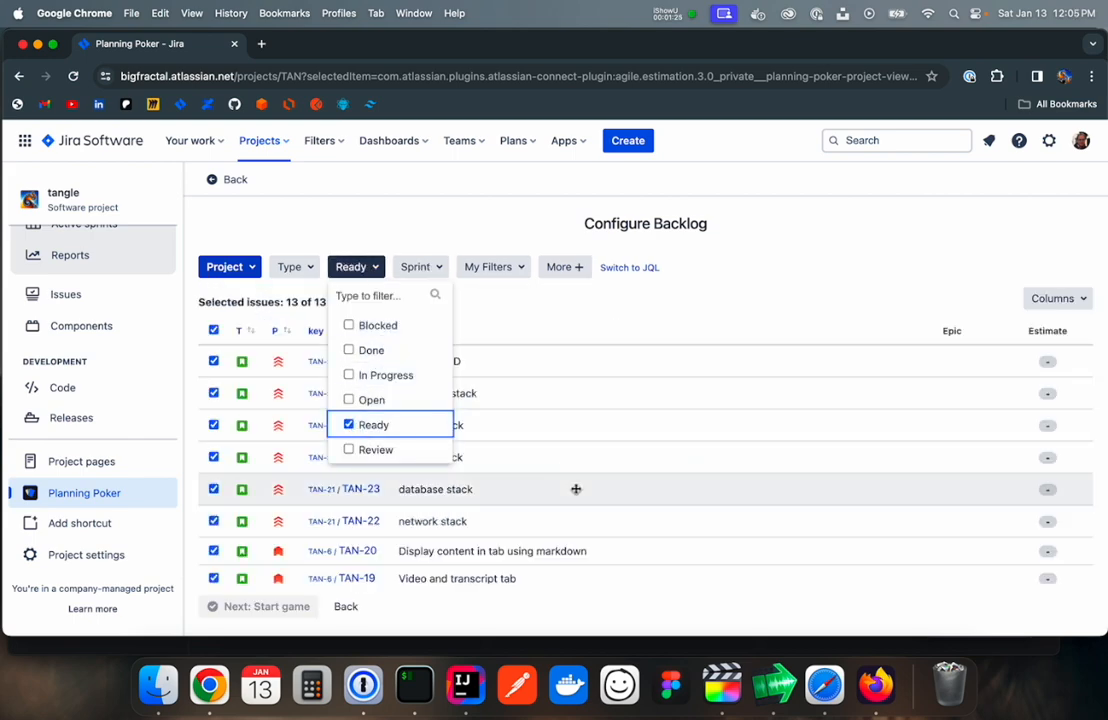
pyautogui.click(576, 487)
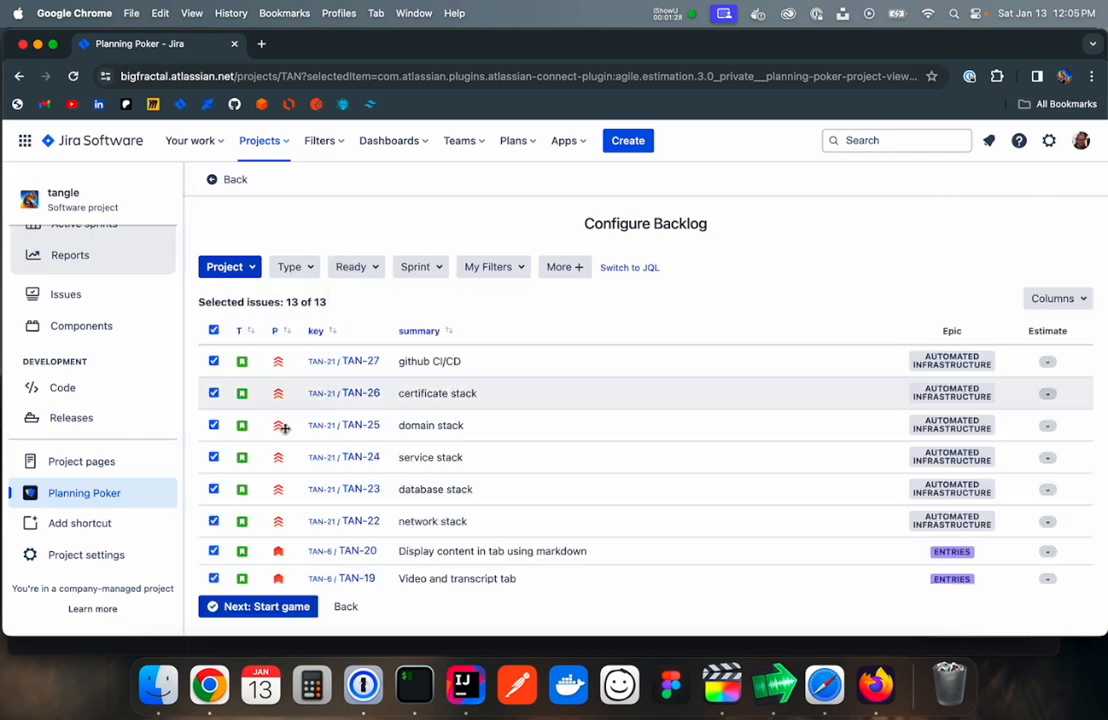
pyautogui.click(265, 606)
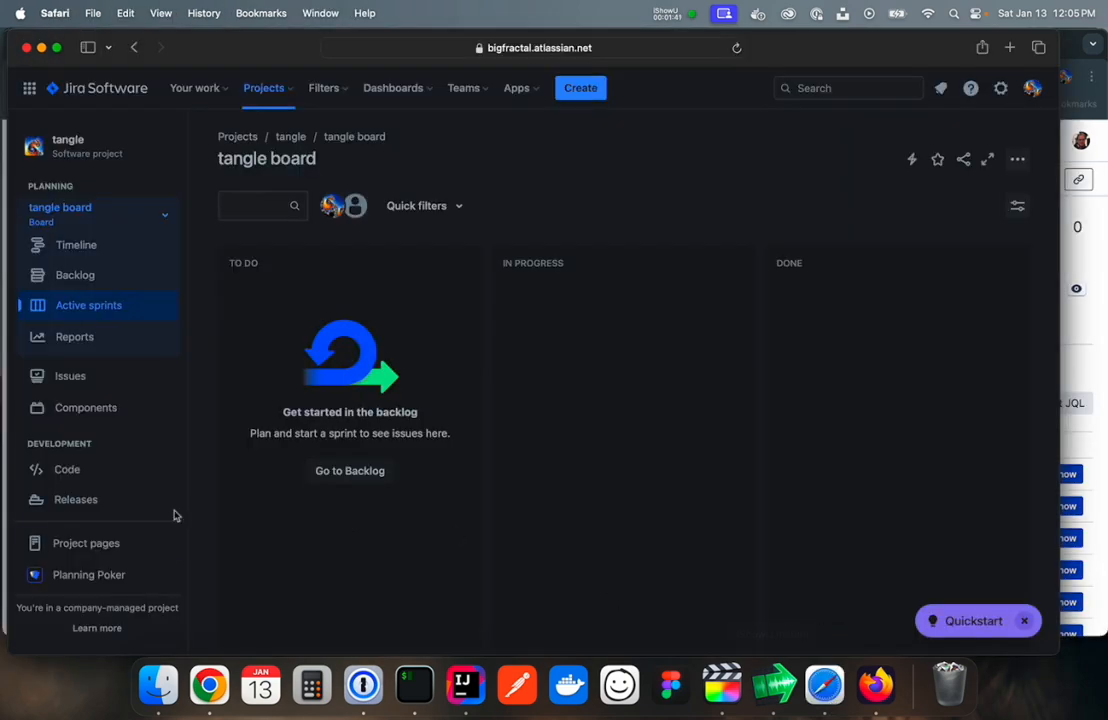
# - In Safari, open the tangle project's Planning Poker games and join Sprint 2 Poker as another estimator
pyautogui.click(87, 575)
pyautogui.scroll(-2, 87, 576)
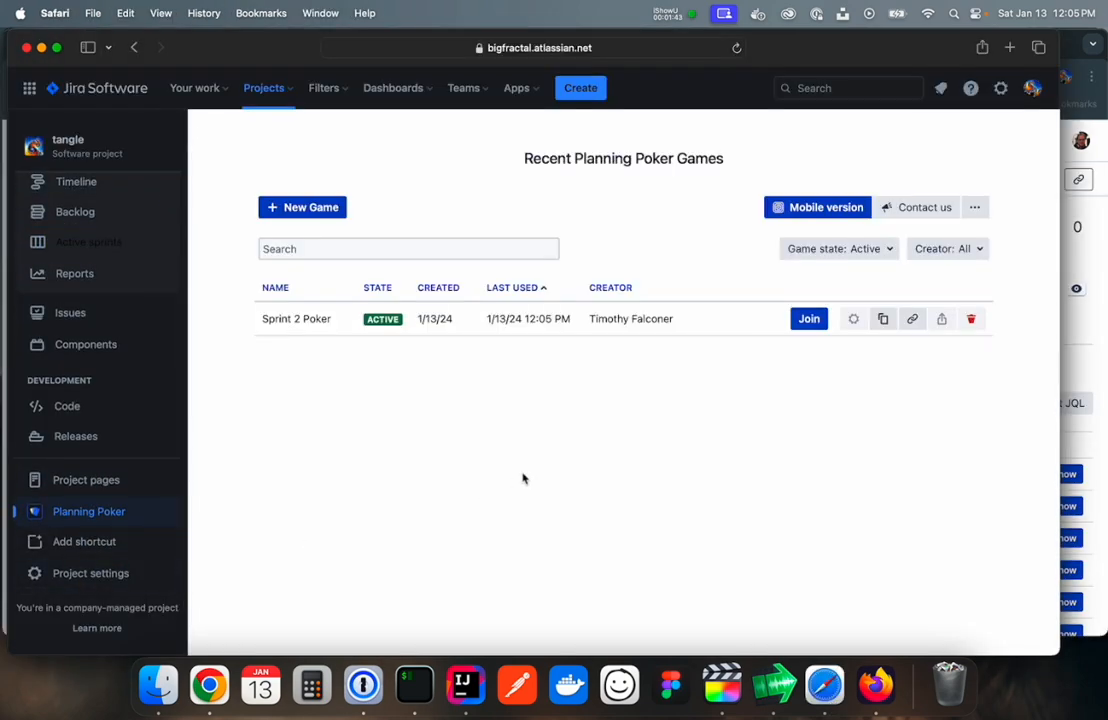
pyautogui.click(809, 320)
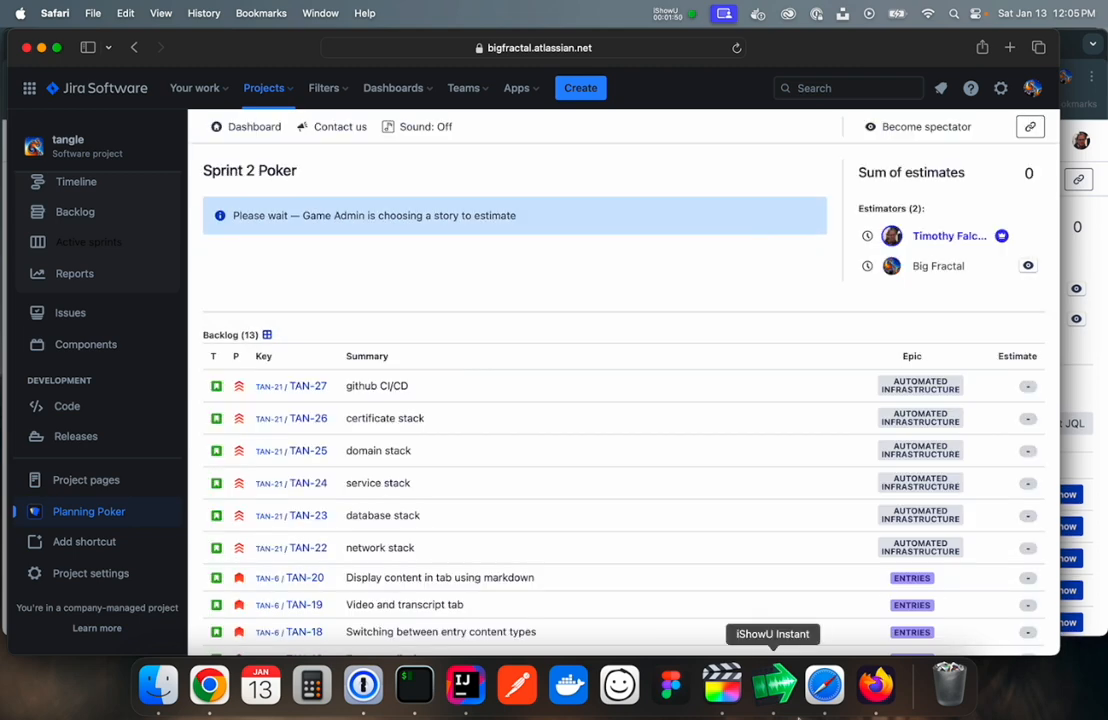
# - Switch to Firefox, open Planning Poker in the tangle project and join Sprint 2 Poker from that account
pyautogui.click(872, 688)
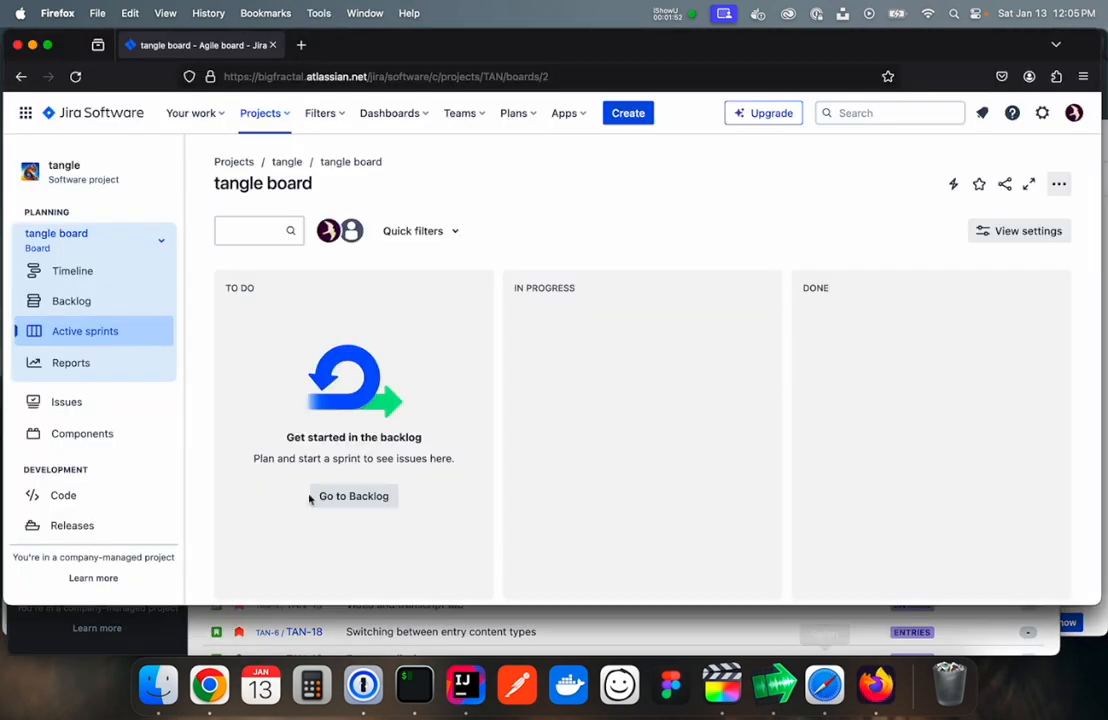
pyautogui.scroll(-3, 60, 480)
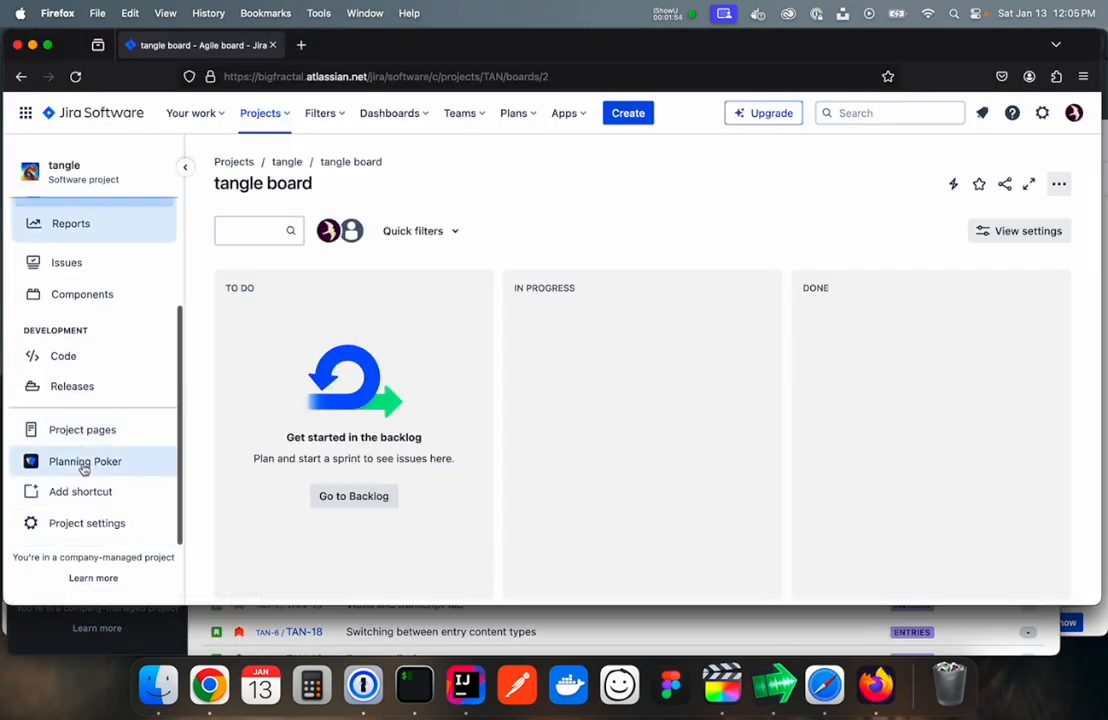
pyautogui.click(82, 461)
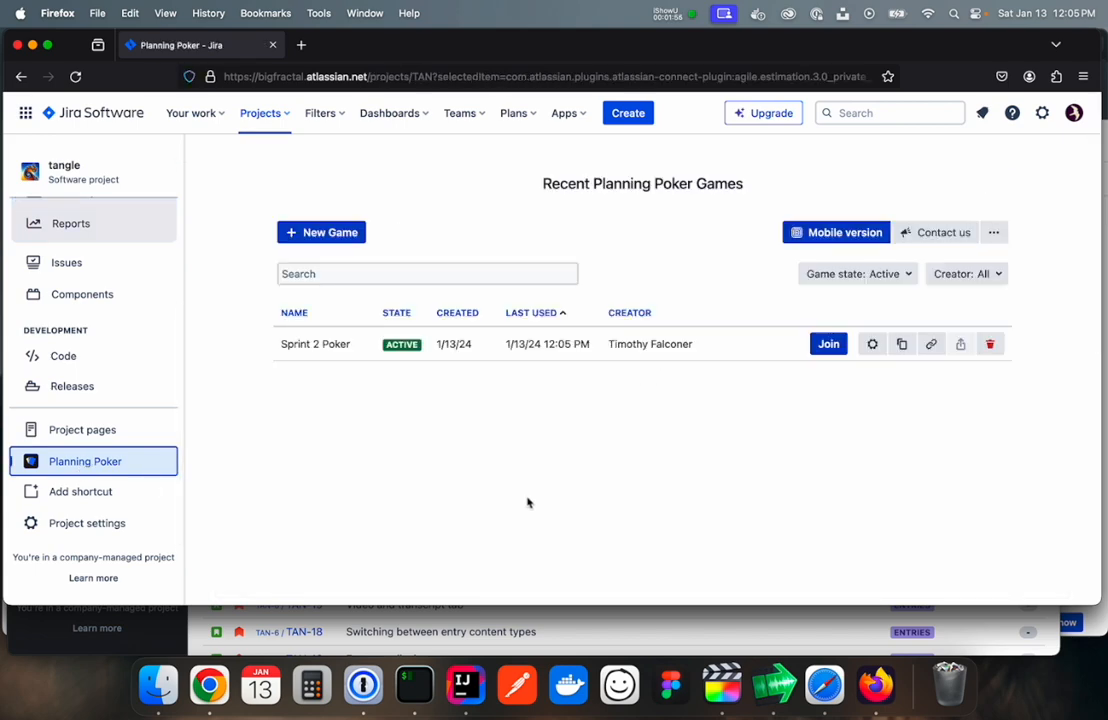
pyautogui.click(828, 344)
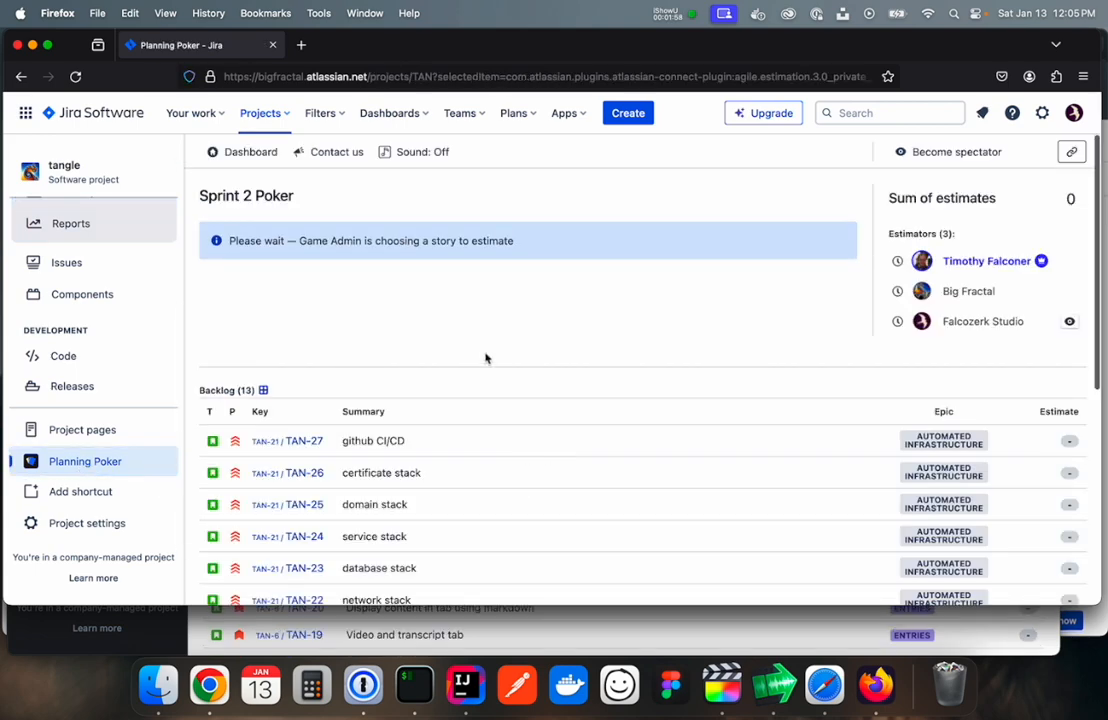
# - Return to Chrome, start estimating TAN-20 "Display content in tab using markdown" and review its description and estimation cards
pyautogui.click(210, 706)
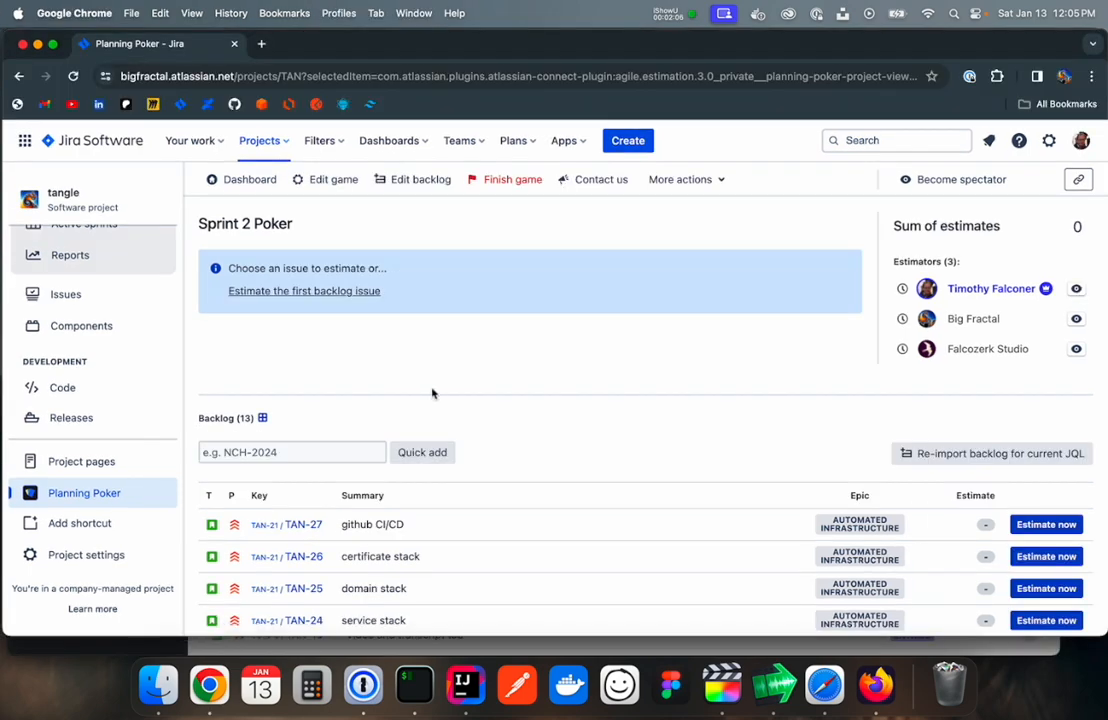
pyautogui.scroll(-1, 432, 393)
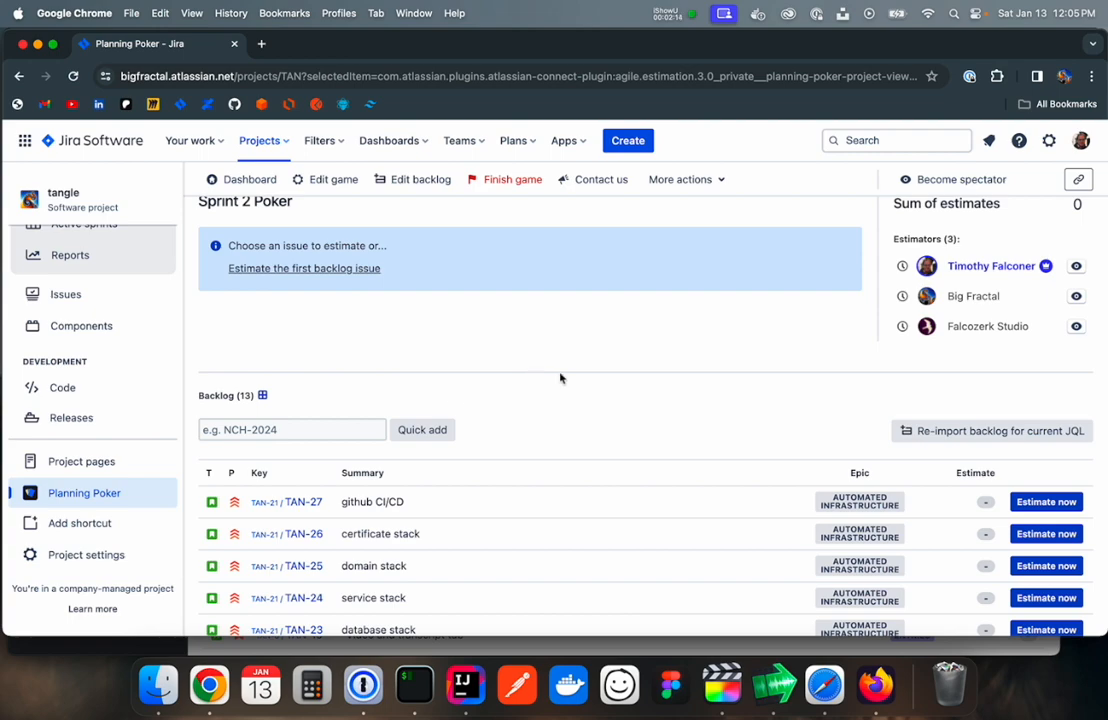
pyautogui.scroll(-10, 564, 378)
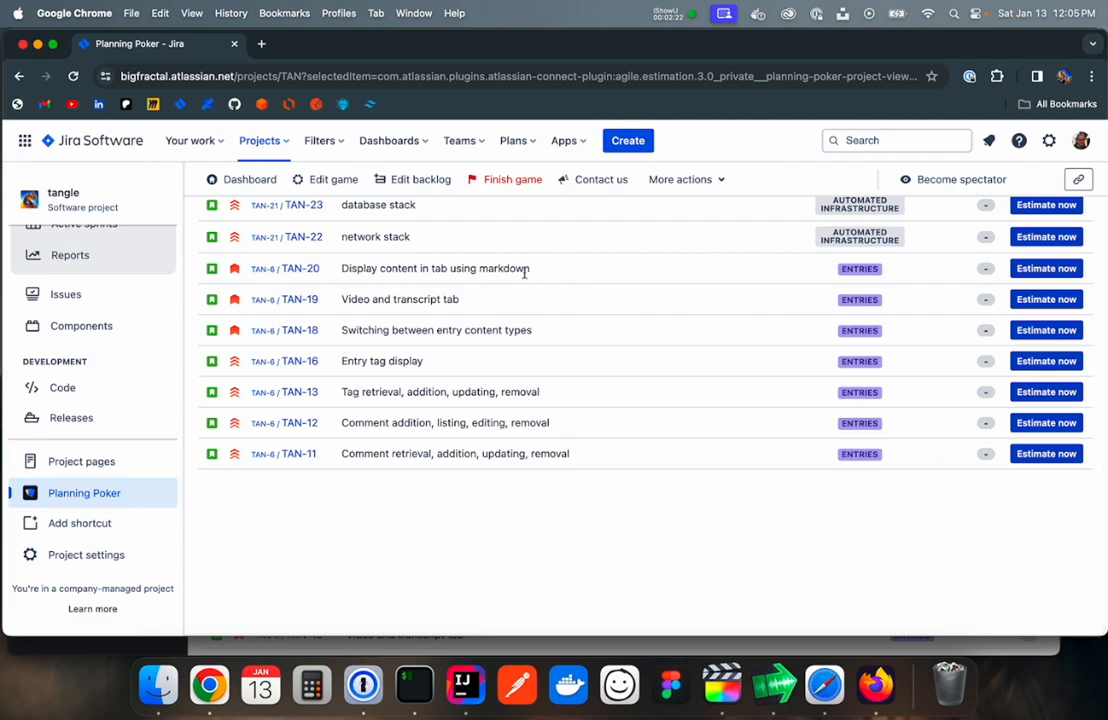
pyautogui.click(1033, 270)
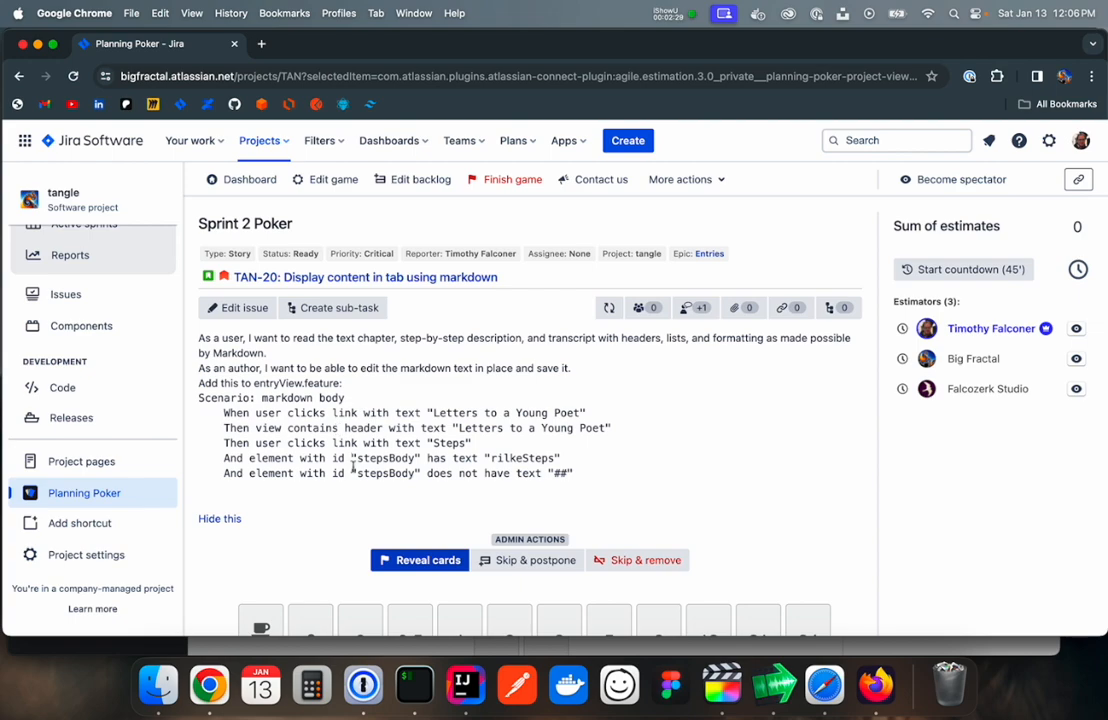
pyautogui.scroll(-3, 352, 466)
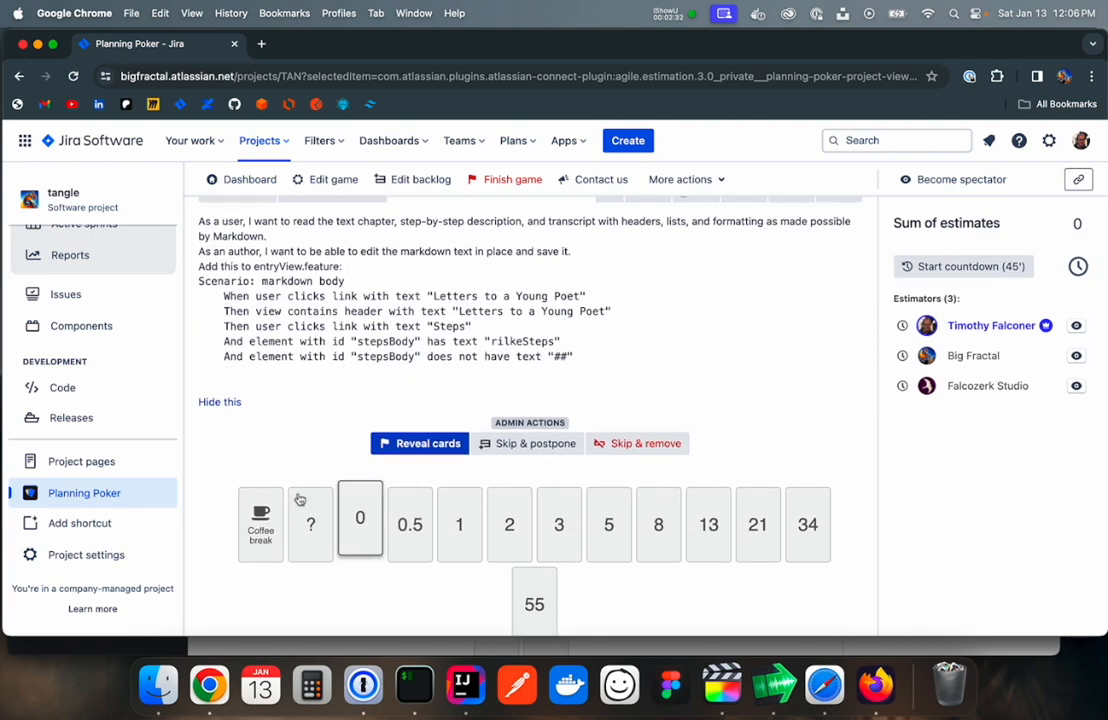
pyautogui.scroll(-3, 369, 427)
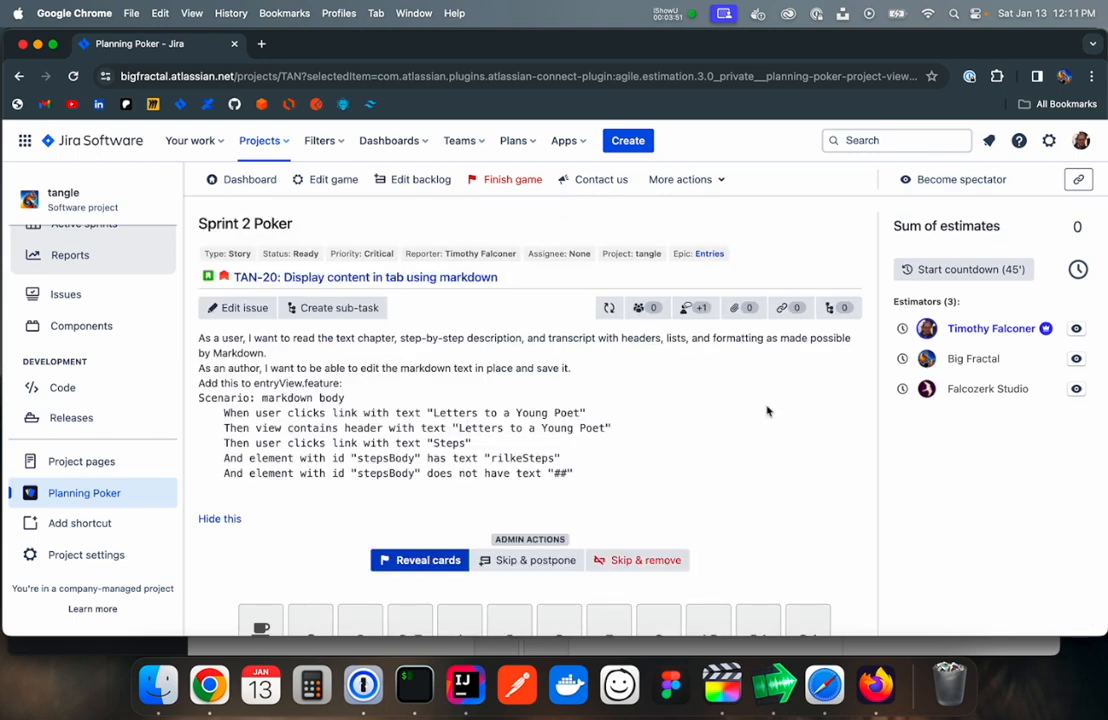
pyautogui.scroll(-3, 495, 514)
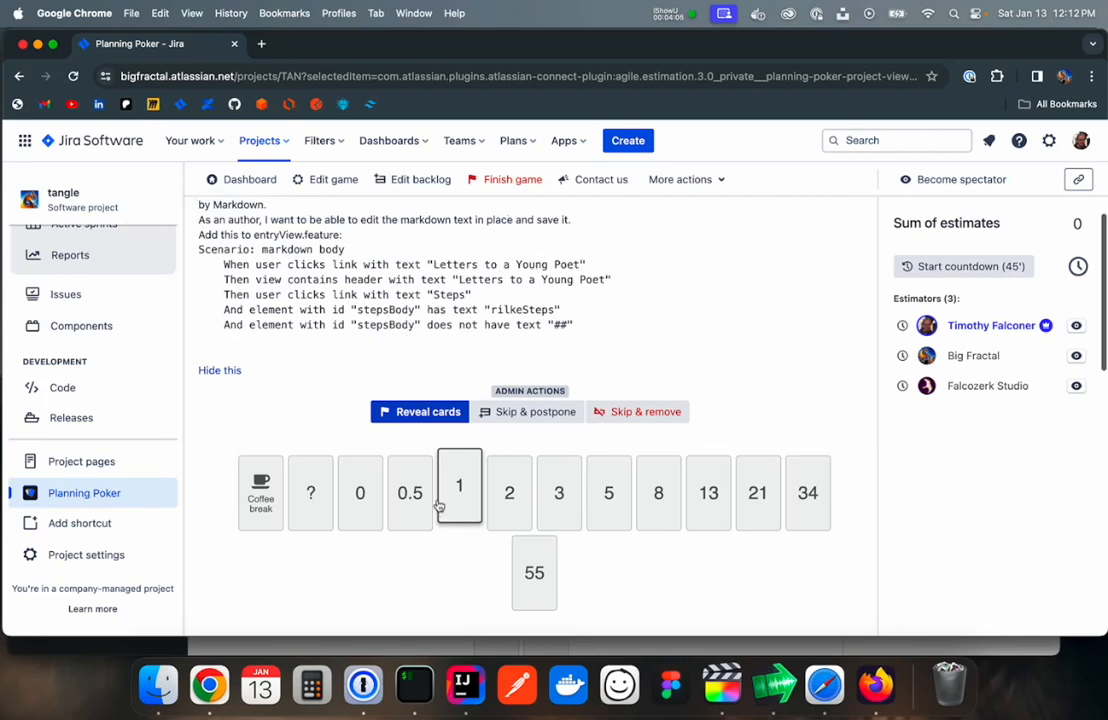
pyautogui.scroll(3, 438, 507)
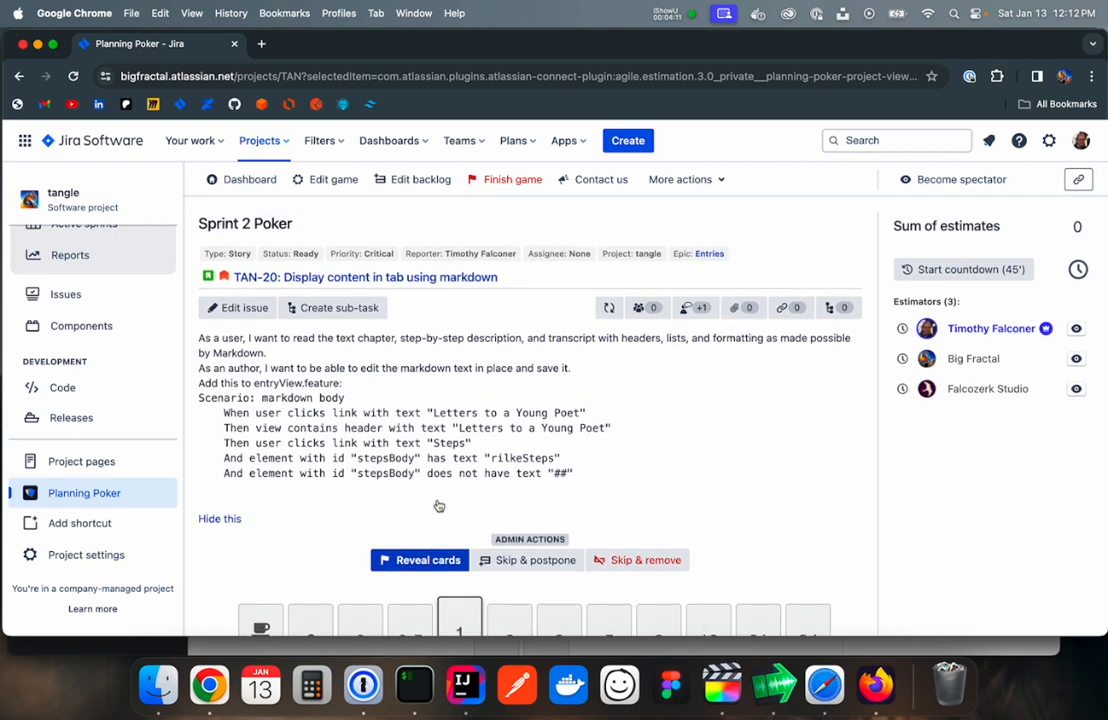
# - Open the tangle project's issues in a new browser tab and filter them by status Done
pyautogui.click(261, 43)
pyautogui.click(179, 105)
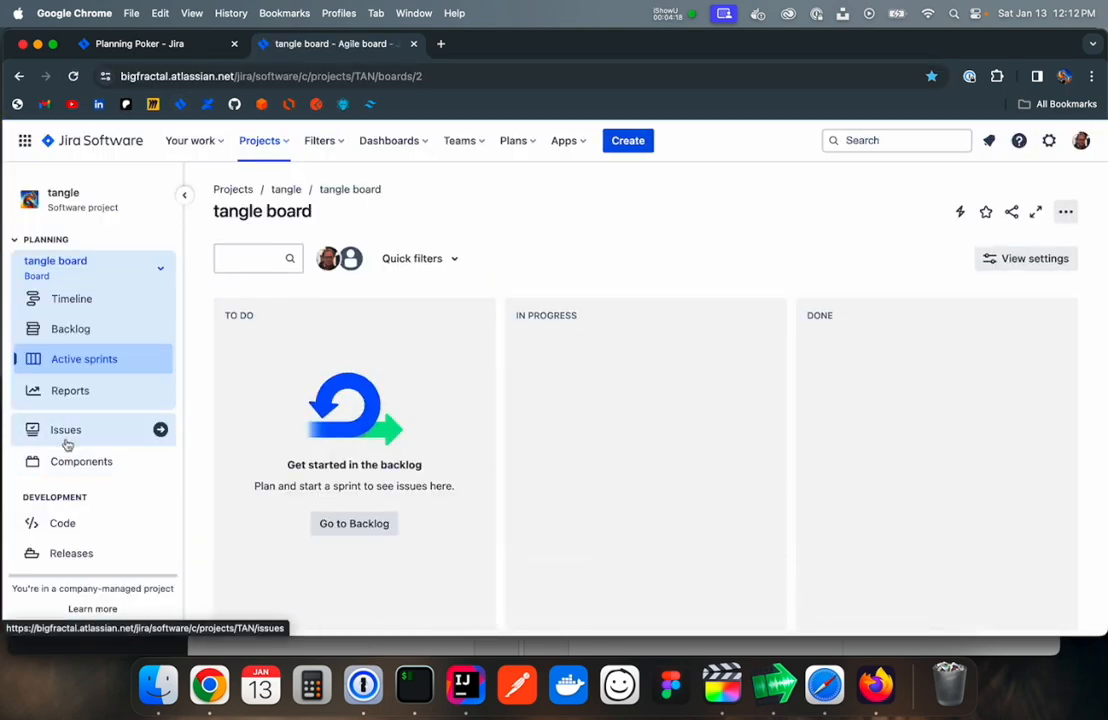
pyautogui.click(67, 440)
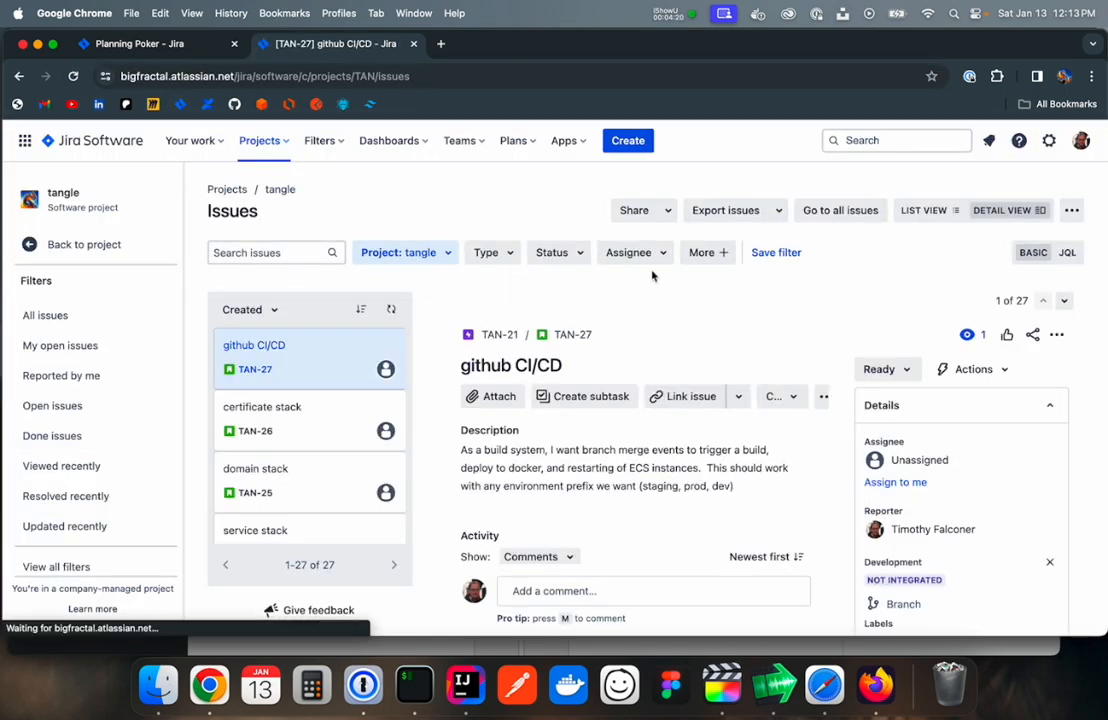
pyautogui.click(576, 255)
pyautogui.click(543, 344)
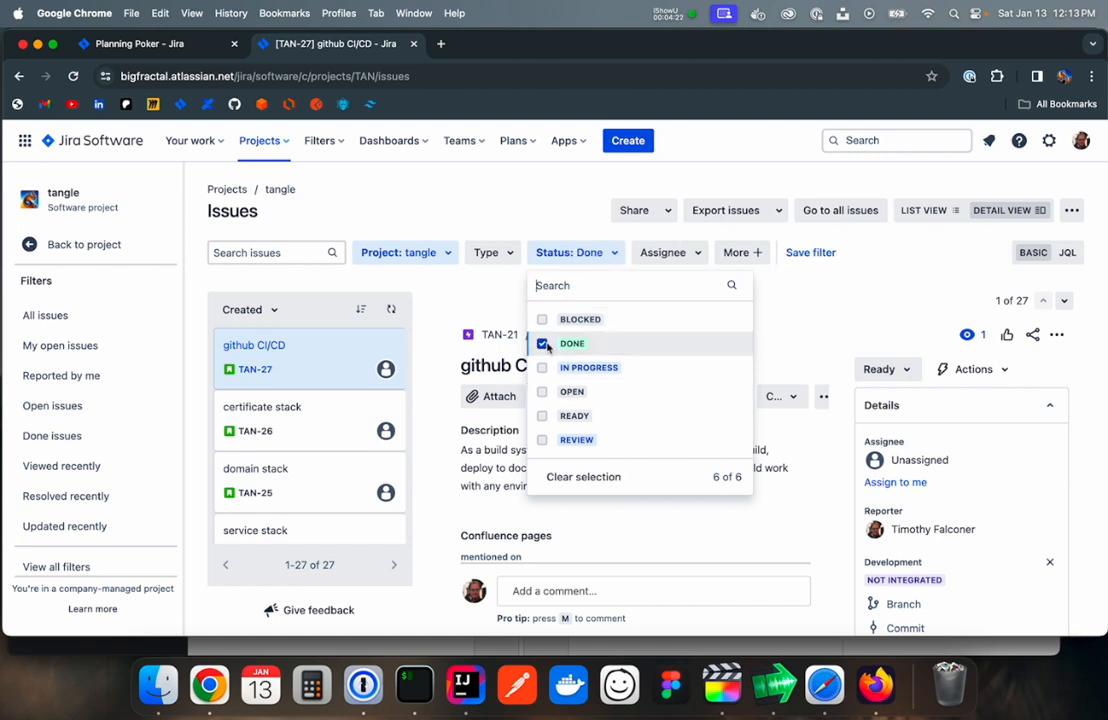
# - Examine the descriptions and story points of the completed stories TAN-7 and TAN-8 as references for estimating
pyautogui.click(340, 500)
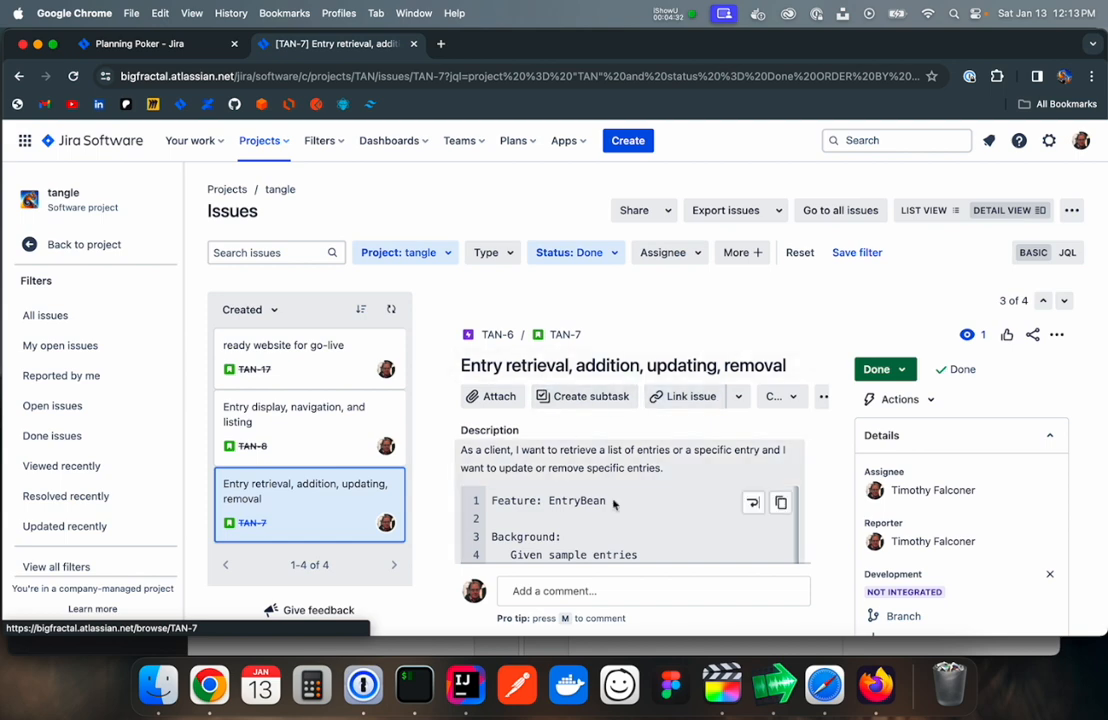
pyautogui.scroll(-5, 613, 503)
pyautogui.scroll(-3, 880, 568)
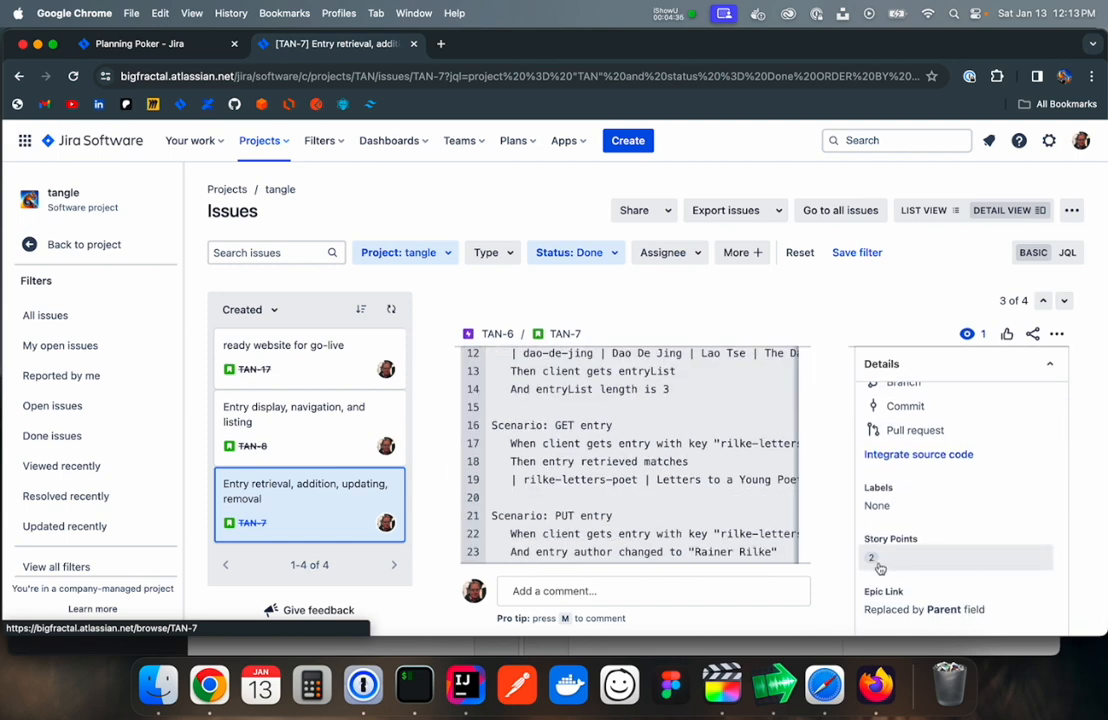
pyautogui.click(292, 433)
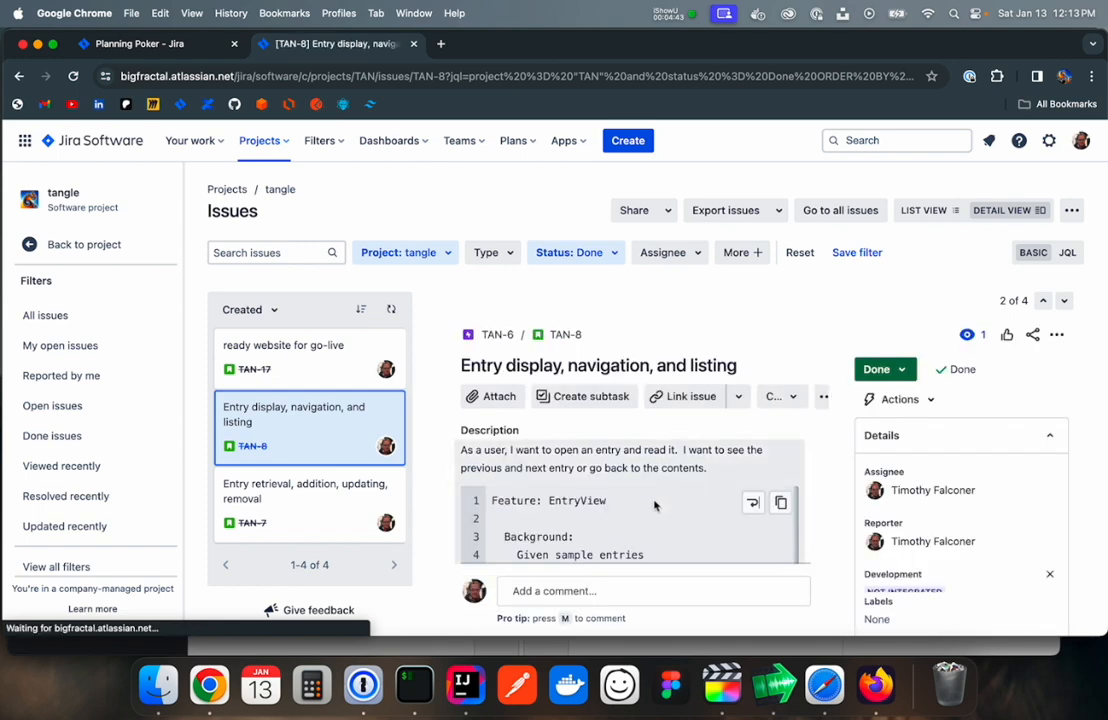
pyautogui.scroll(-5, 655, 505)
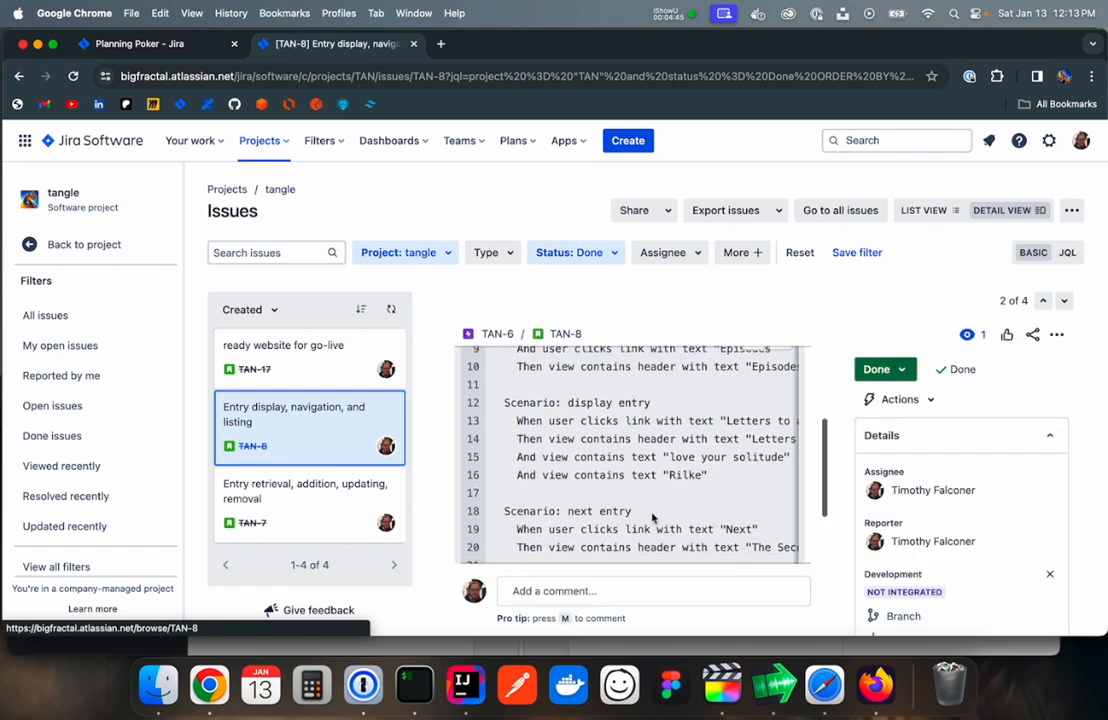
pyautogui.scroll(-6, 652, 516)
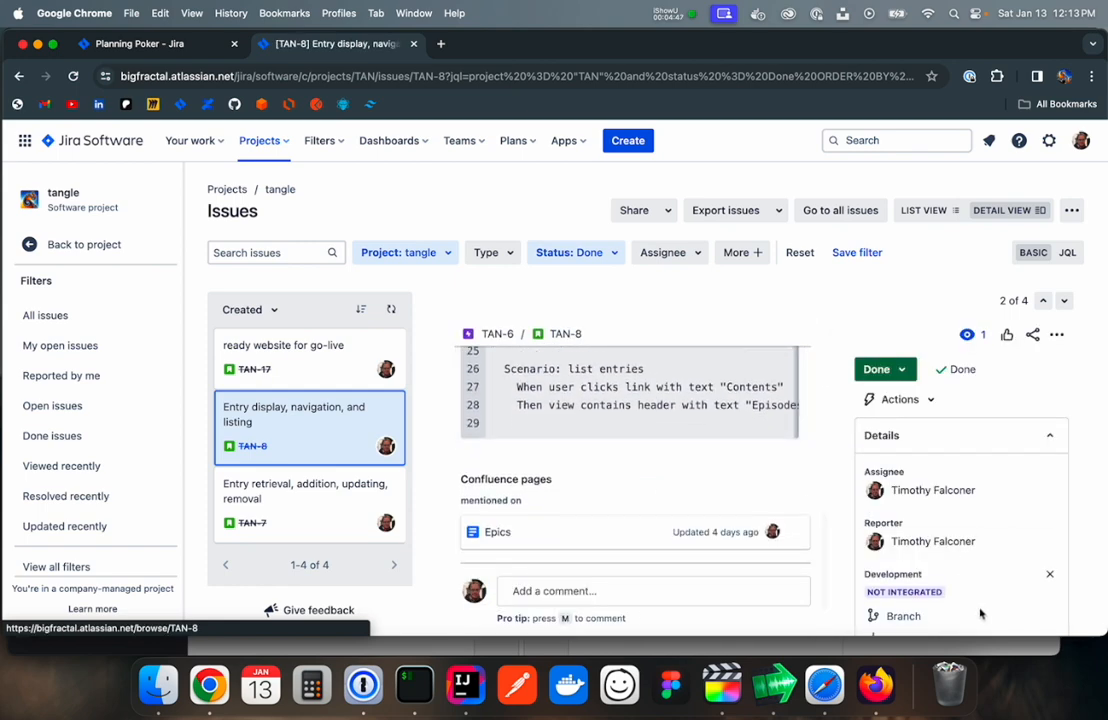
pyautogui.scroll(-5, 980, 610)
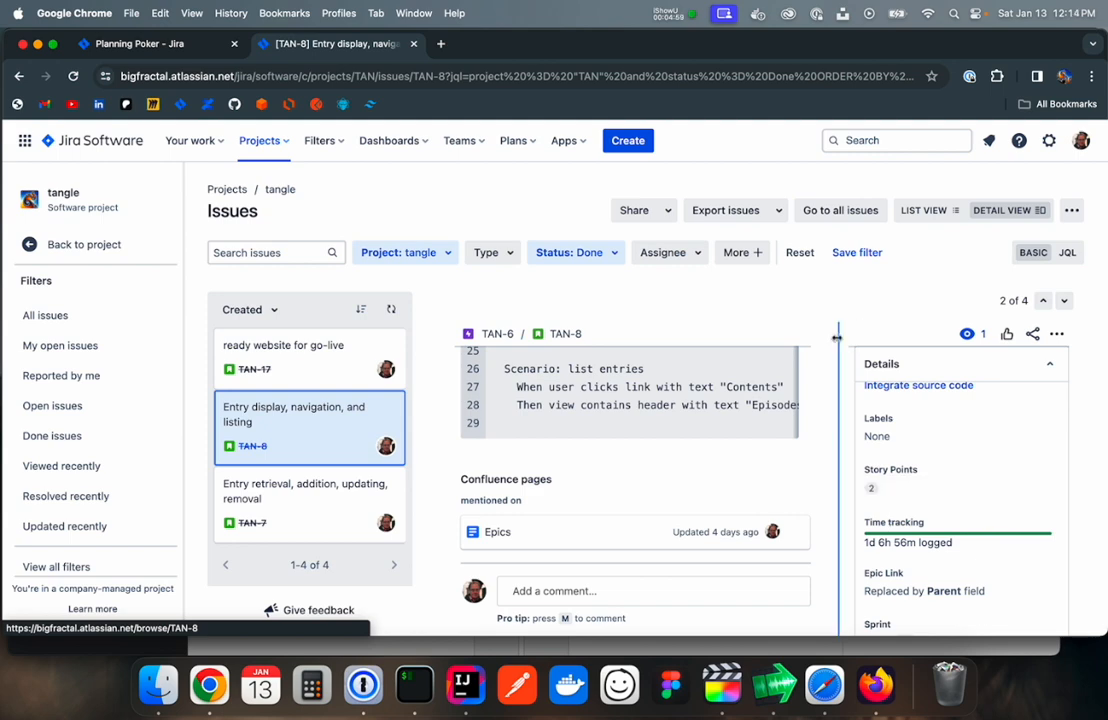
# - Return to the Sprint 2 Poker game, vote 3 for TAN-20 and start the countdown for the estimators
pyautogui.click(112, 43)
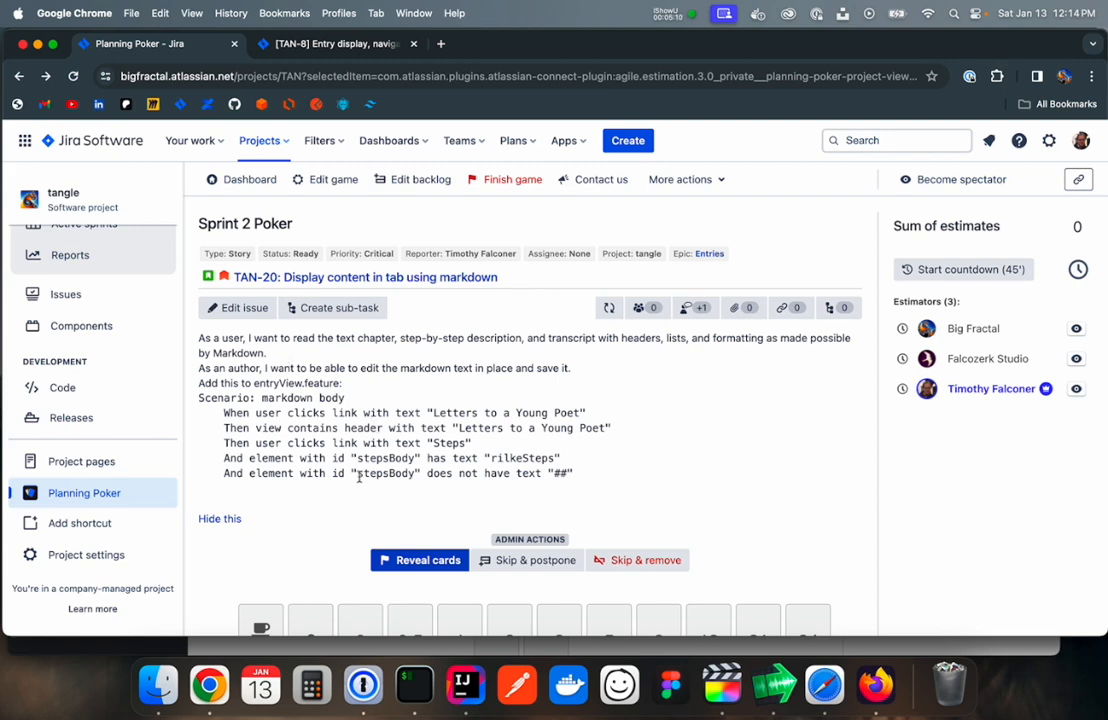
pyautogui.scroll(-1, 359, 477)
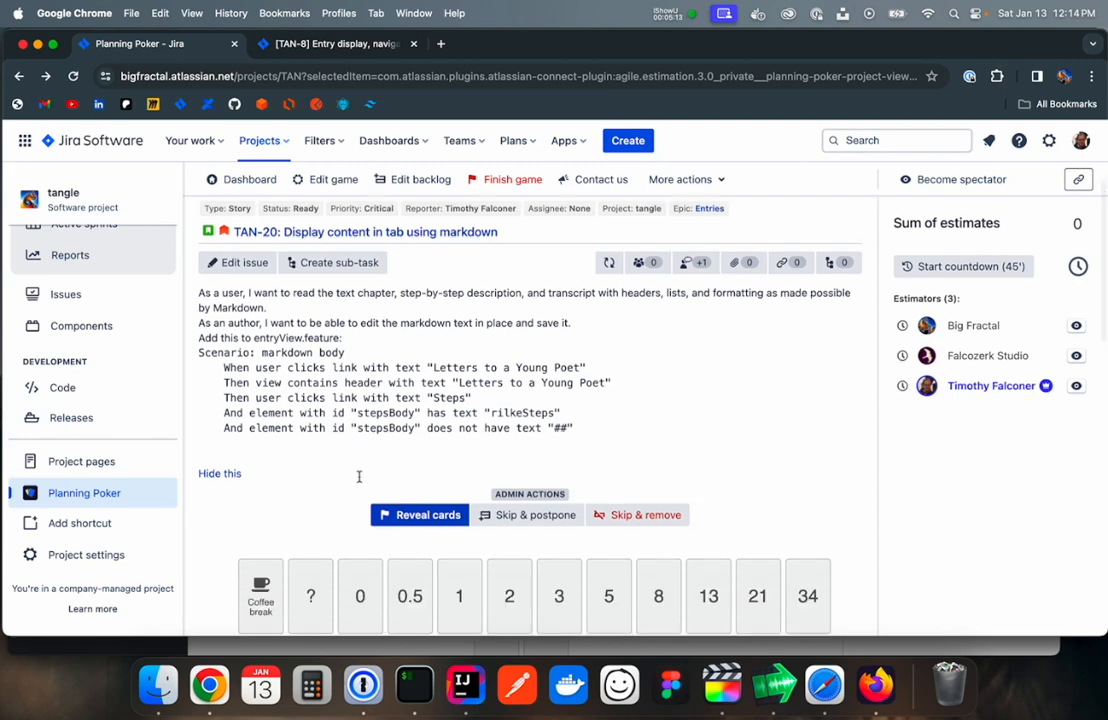
pyautogui.click(563, 590)
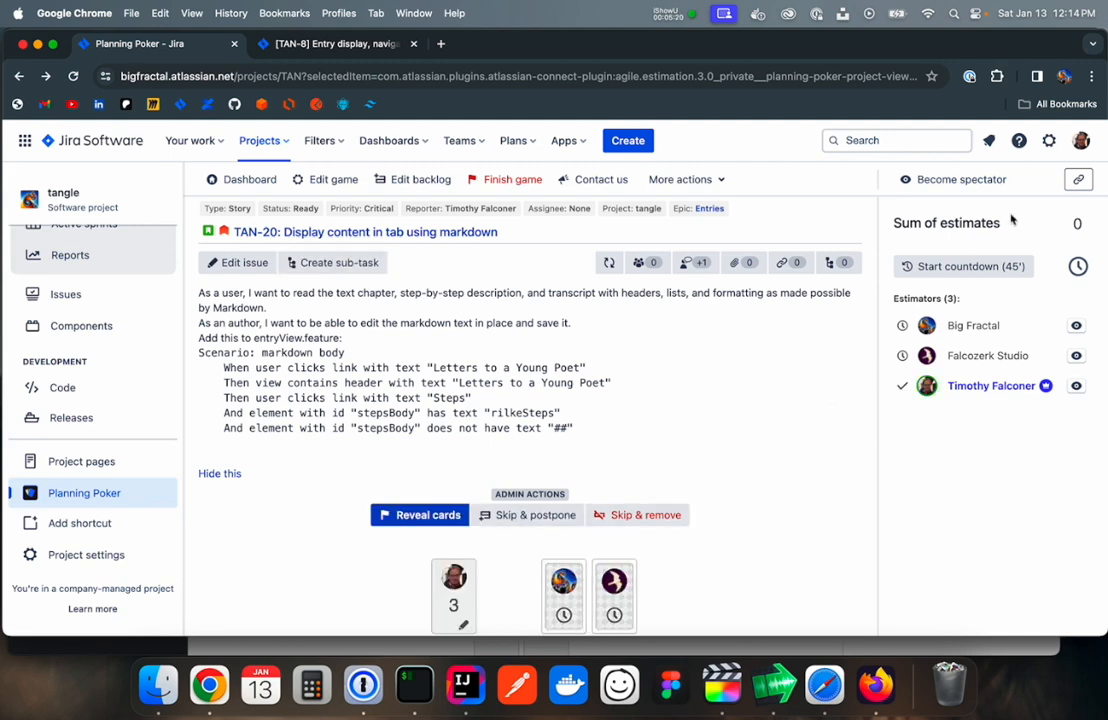
pyautogui.click(984, 272)
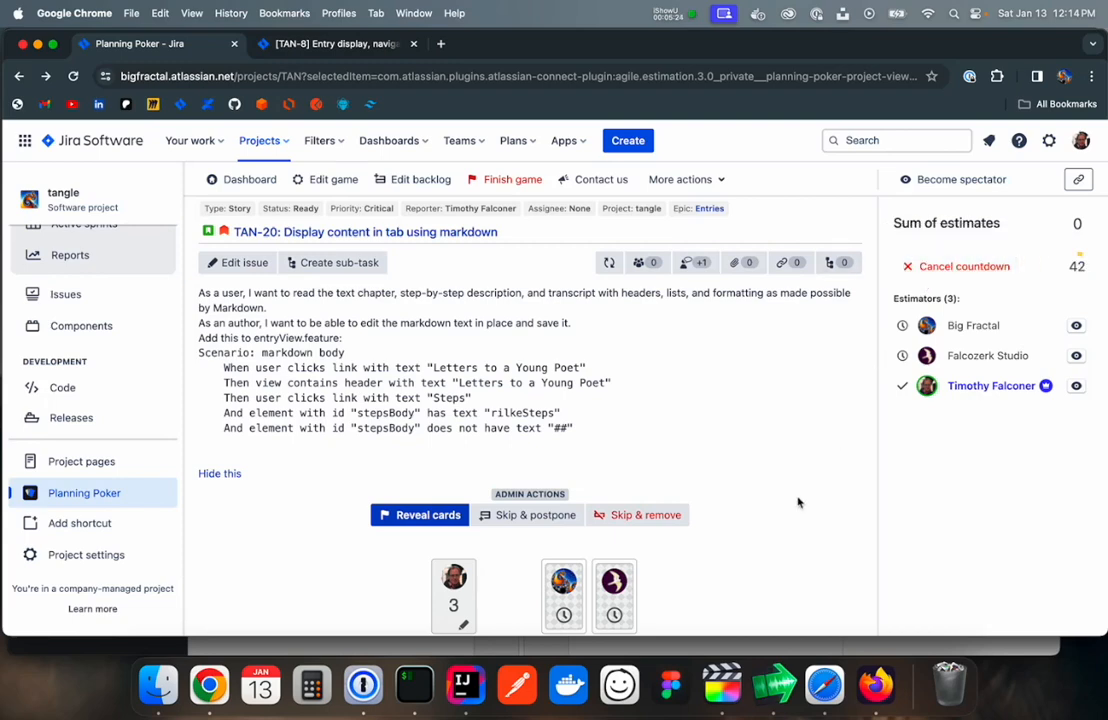
# - Vote on TAN-20 from the other two accounts, choosing 1 in Safari and 8 in Firefox
pyautogui.click(821, 700)
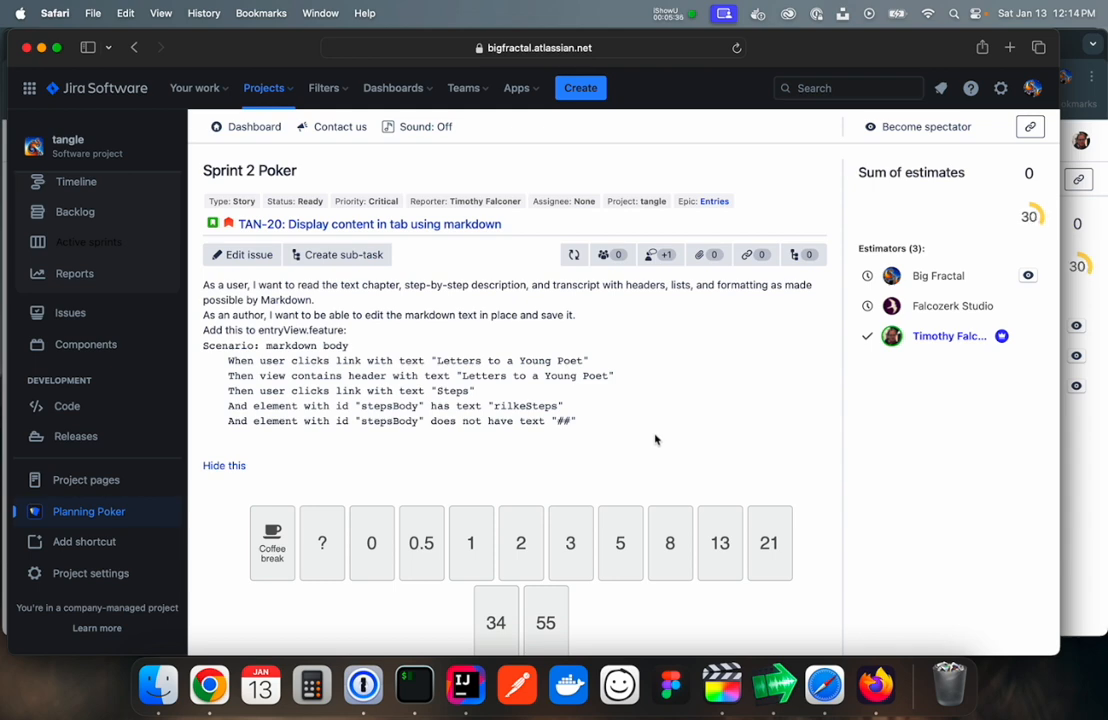
pyautogui.click(480, 548)
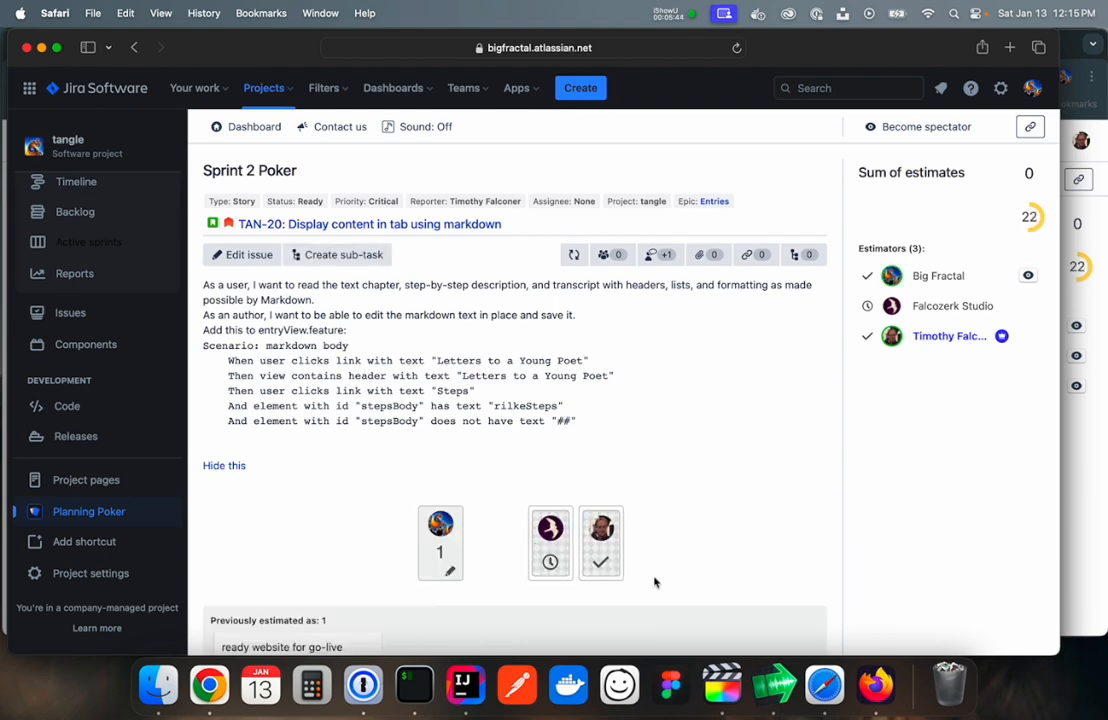
pyautogui.click(875, 685)
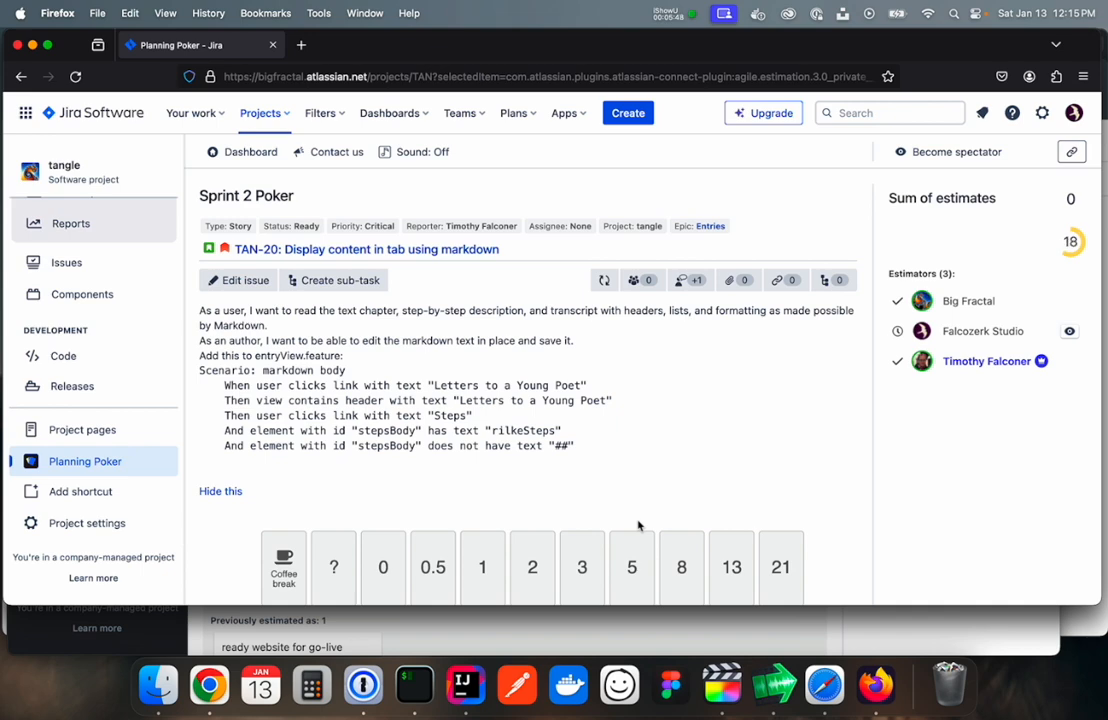
pyautogui.click(679, 575)
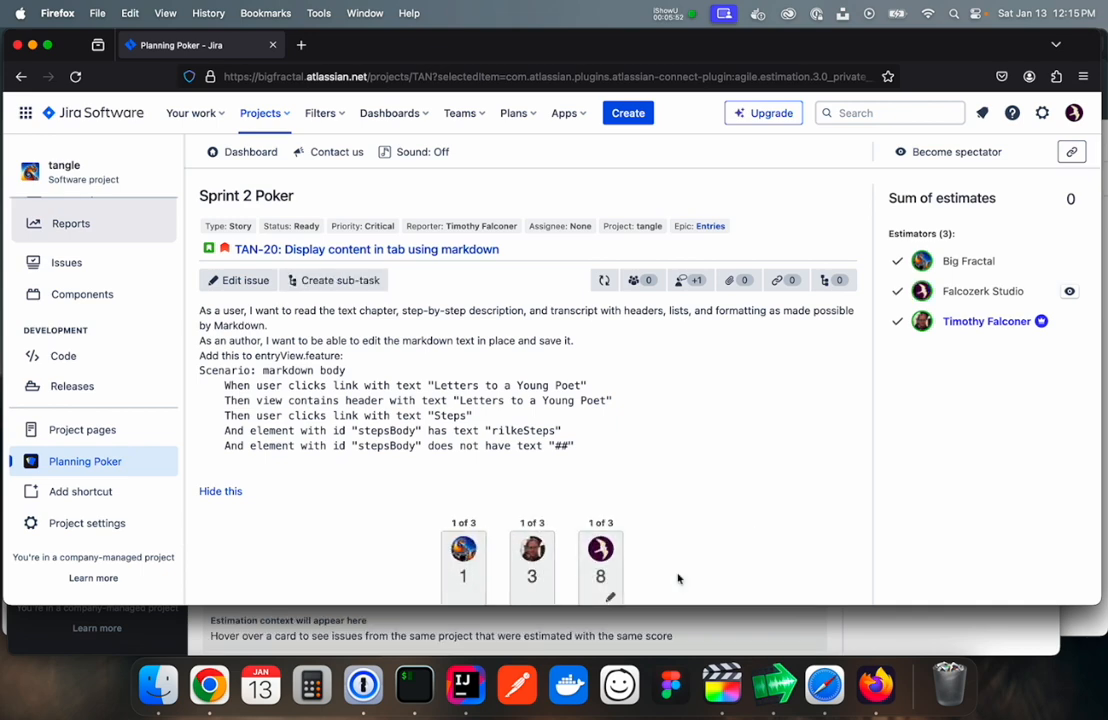
# - Switch back to Chrome and compare TAN-20's revealed votes with its description and the previously estimated issues for each card
pyautogui.click(222, 690)
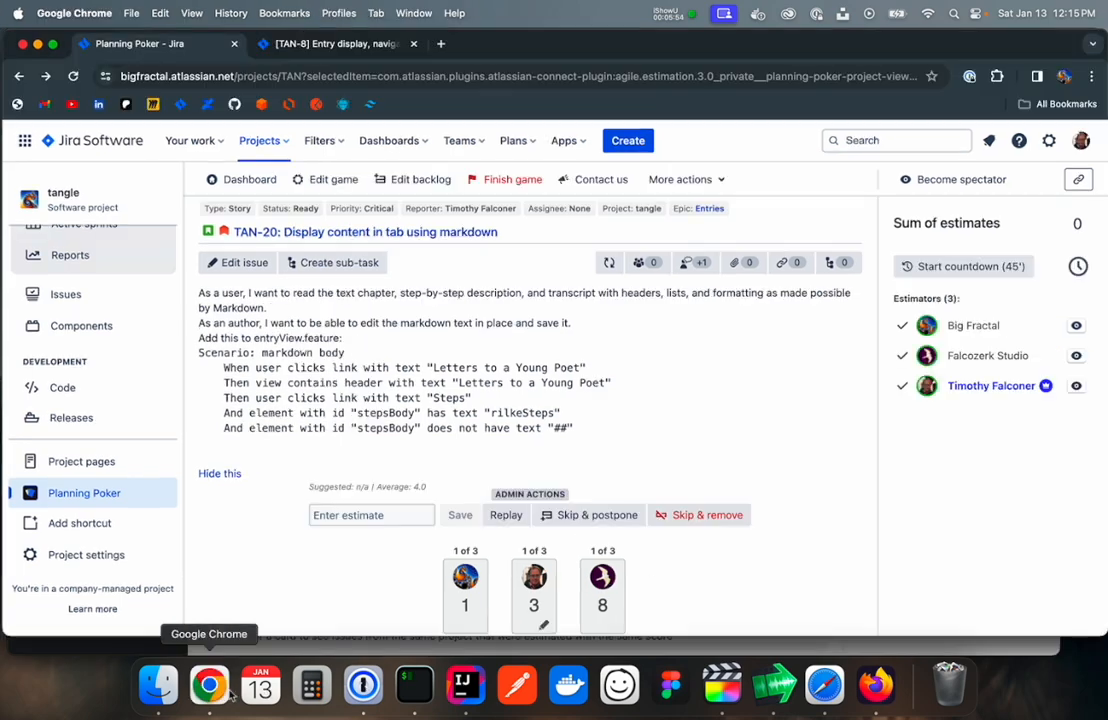
pyautogui.scroll(-2, 470, 550)
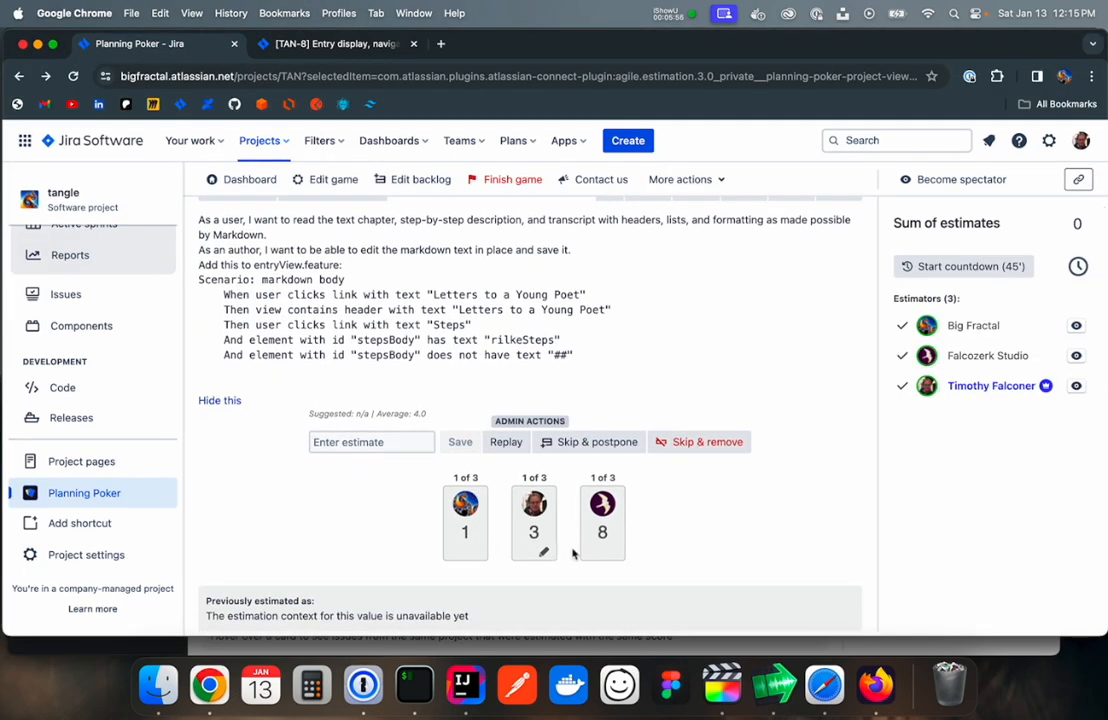
pyautogui.scroll(-2, 615, 520)
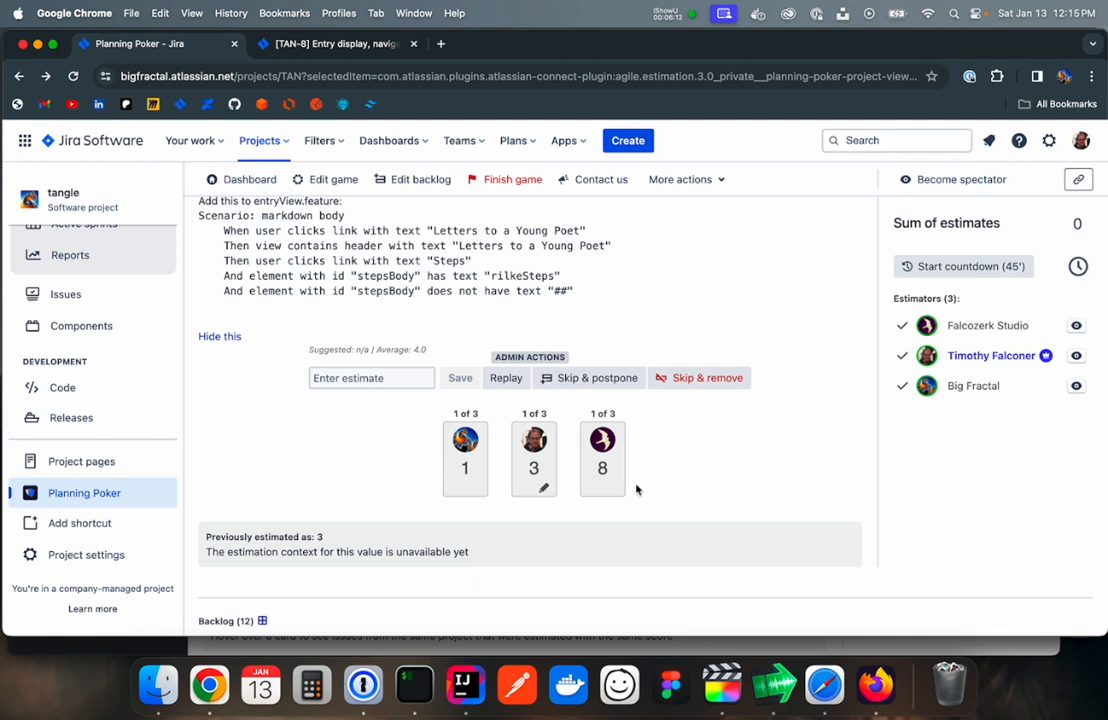
pyautogui.moveTo(464, 445)
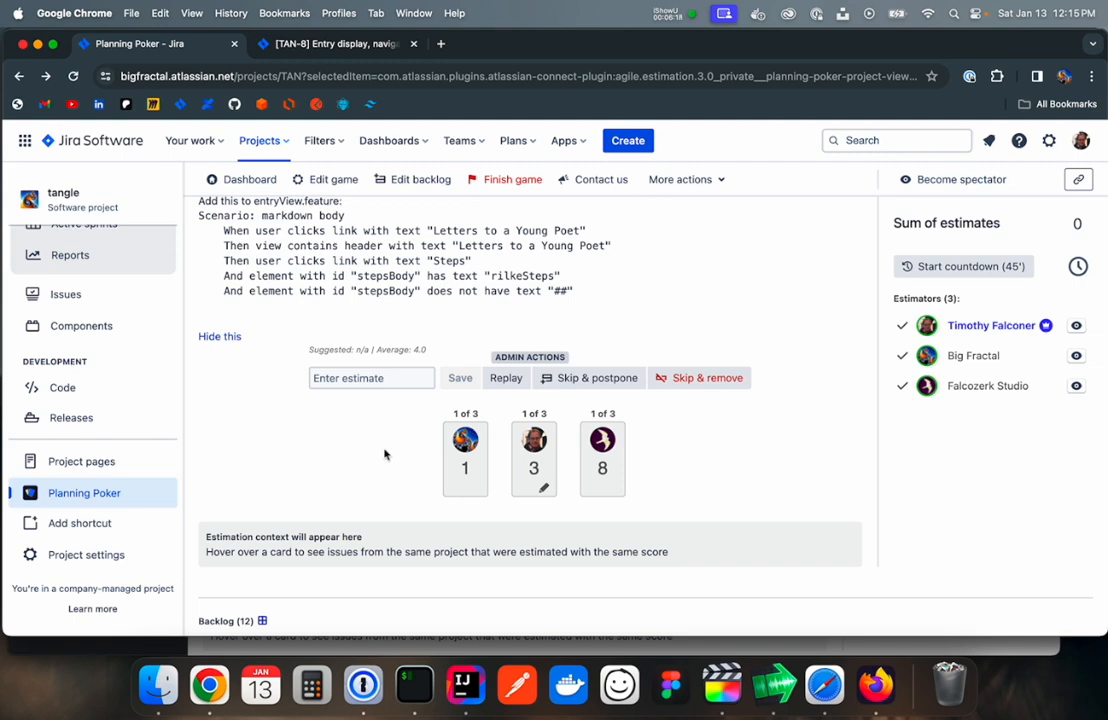
pyautogui.moveTo(602, 465)
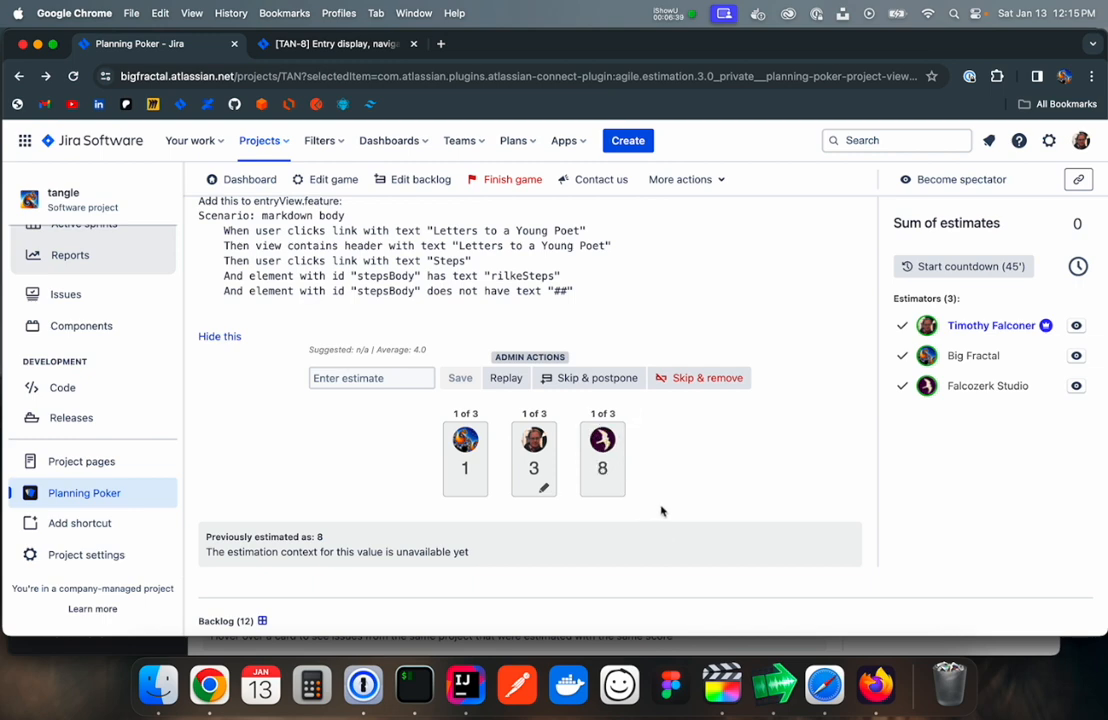
pyautogui.scroll(3, 661, 511)
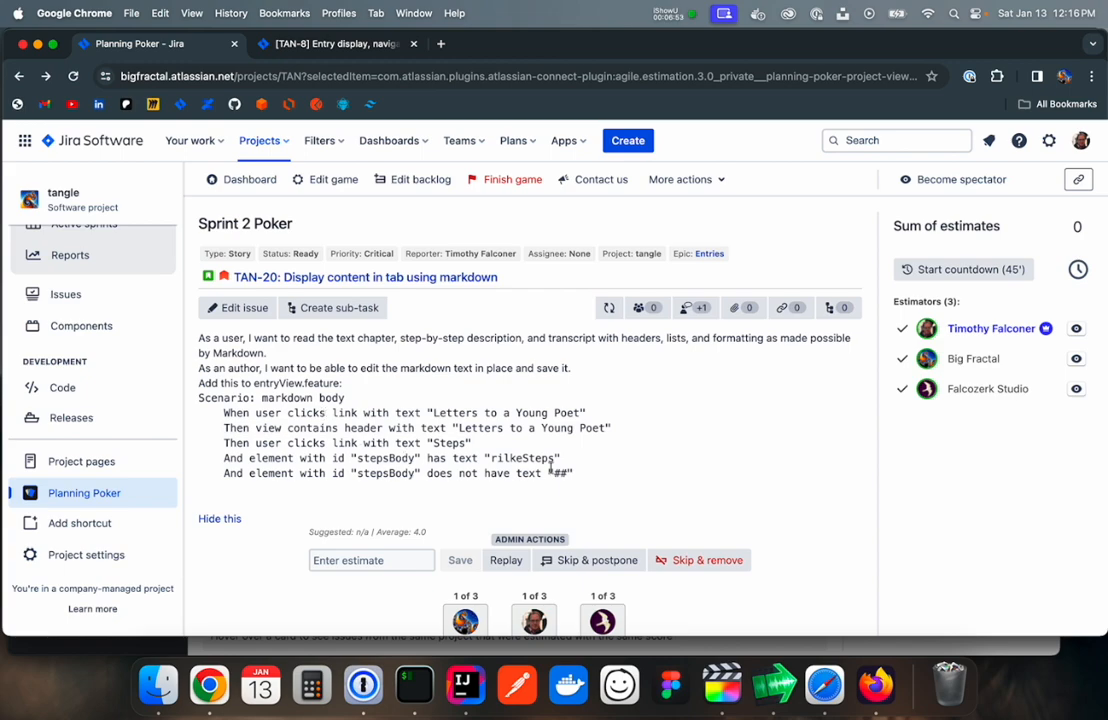
pyautogui.scroll(-5, 550, 467)
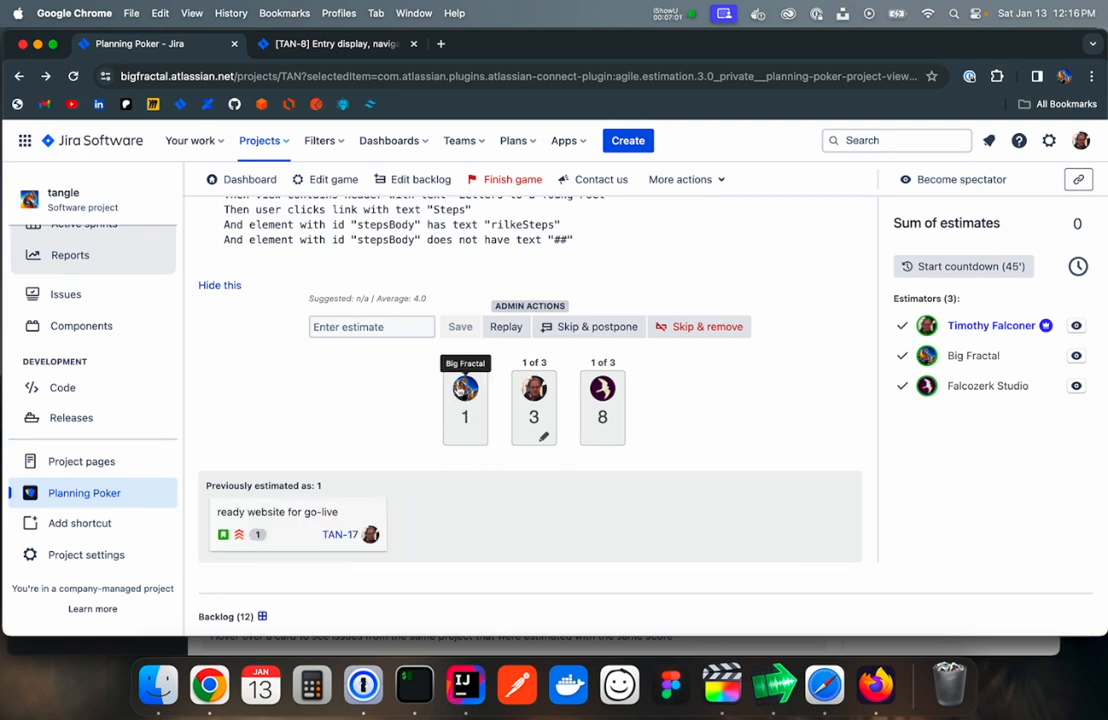
pyautogui.scroll(2, 401, 428)
pyautogui.scroll(1, 401, 428)
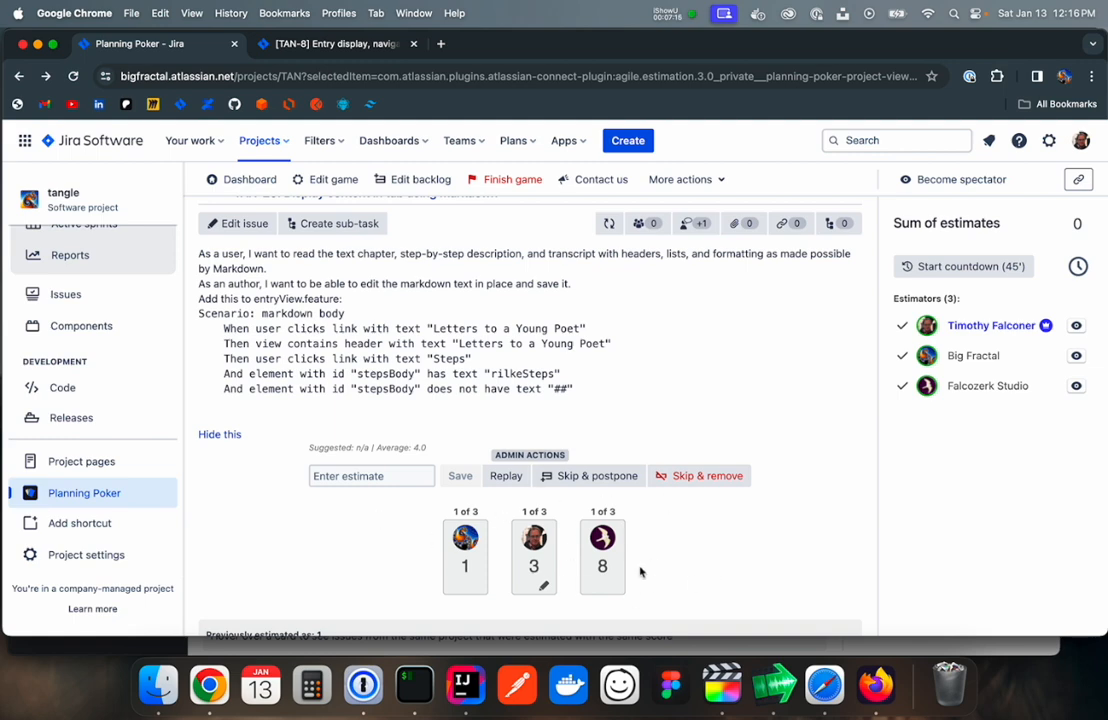
pyautogui.scroll(1, 641, 572)
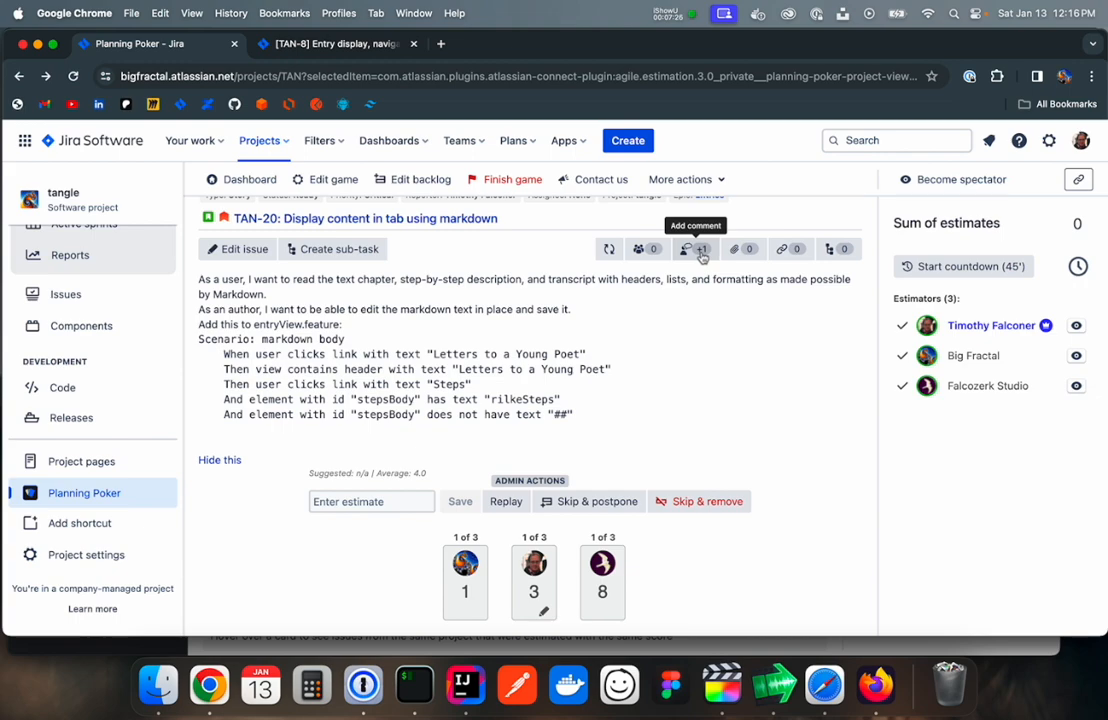
pyautogui.scroll(-3, 690, 517)
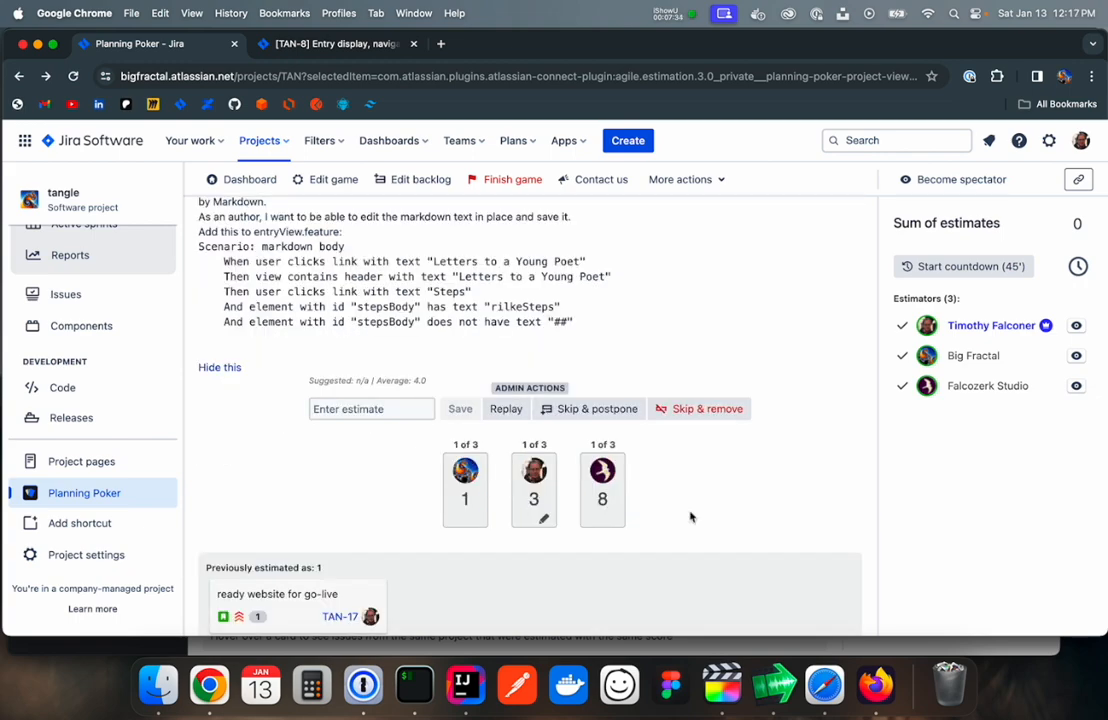
# - Save 5 as the final estimate for TAN-20, letting Planning Poker add the missing estimate field to the suggested Scrum issue screens
pyautogui.click(359, 409)
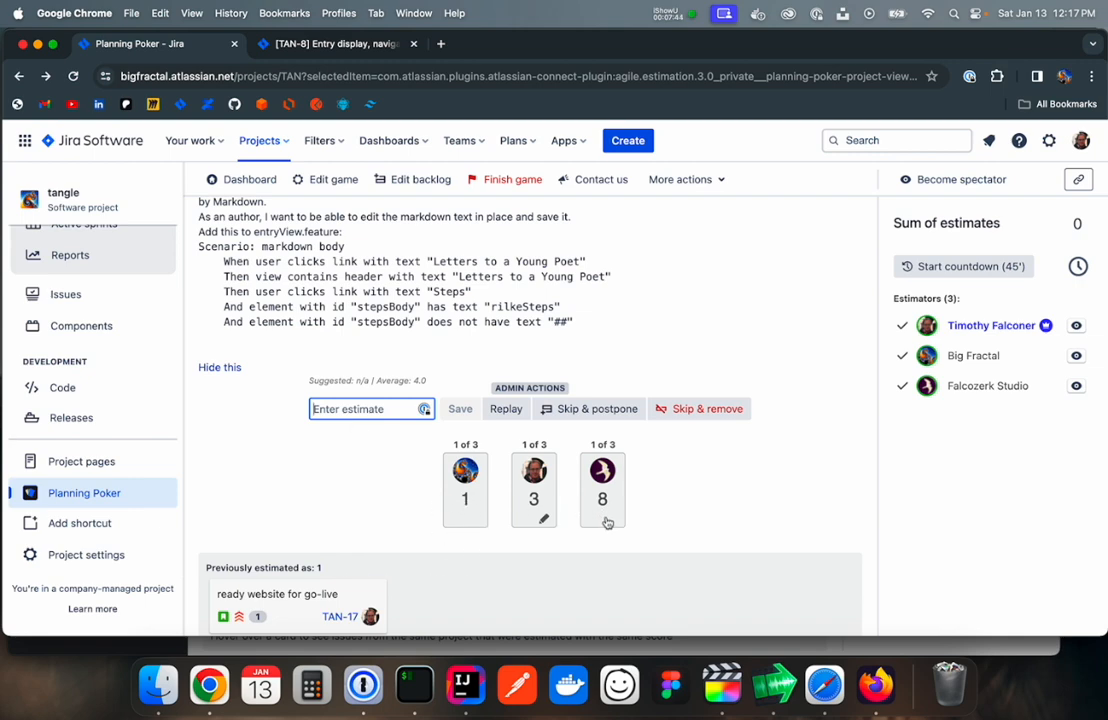
pyautogui.moveTo(604, 513)
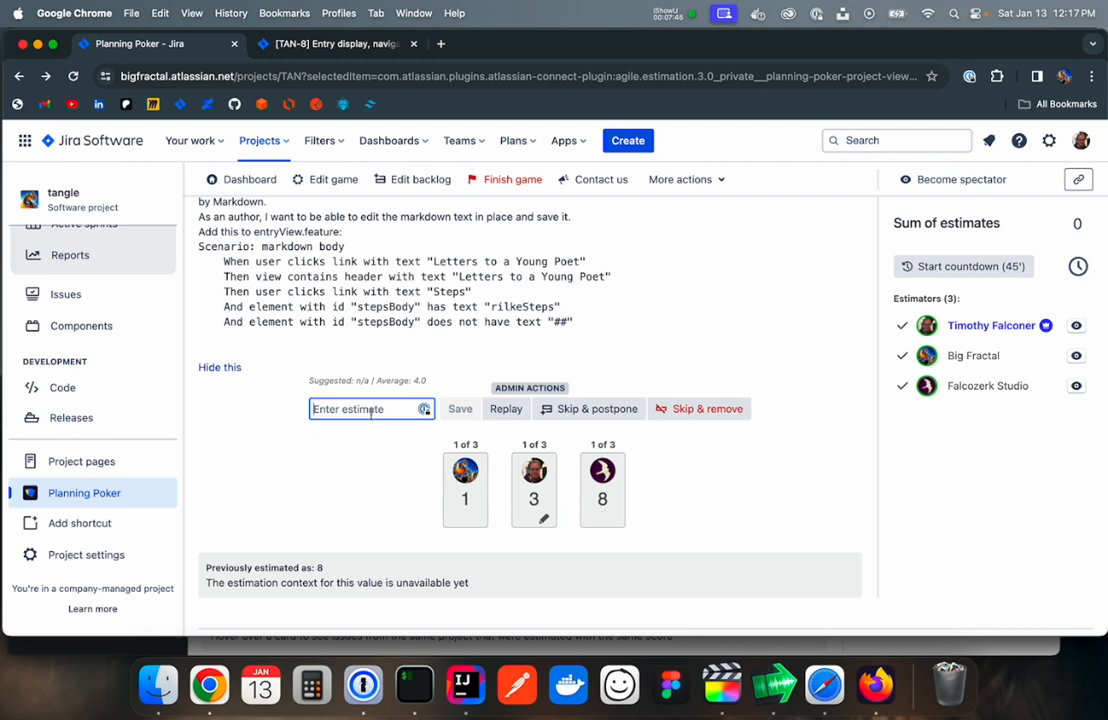
pyautogui.write('5')
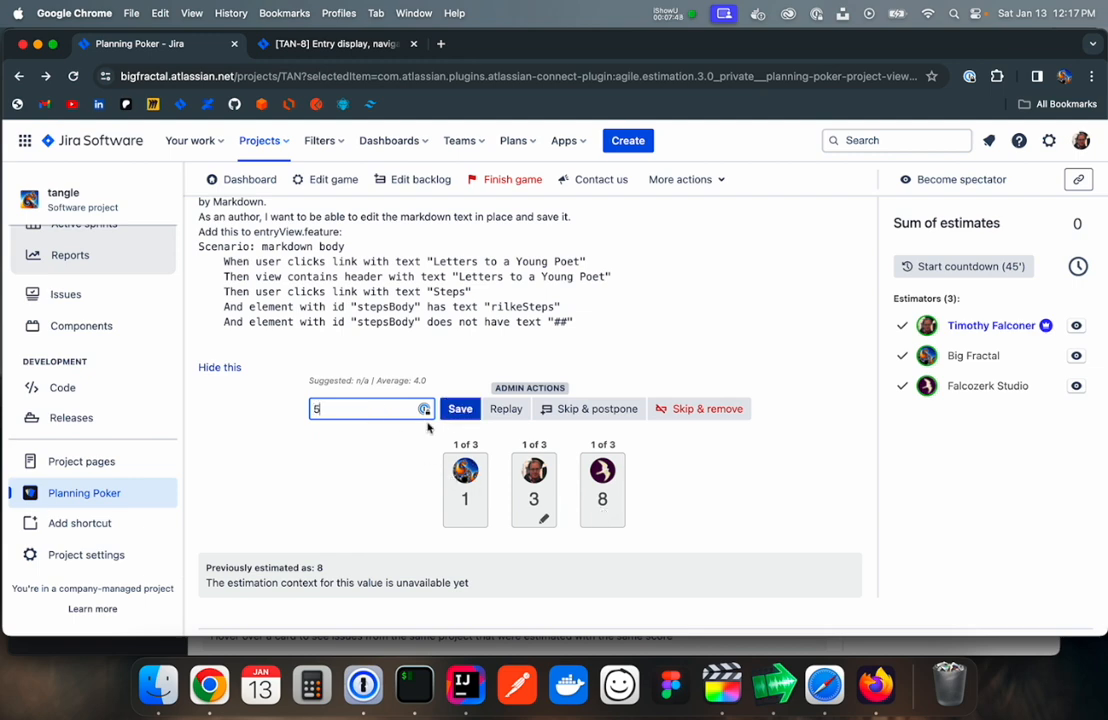
pyautogui.click(472, 414)
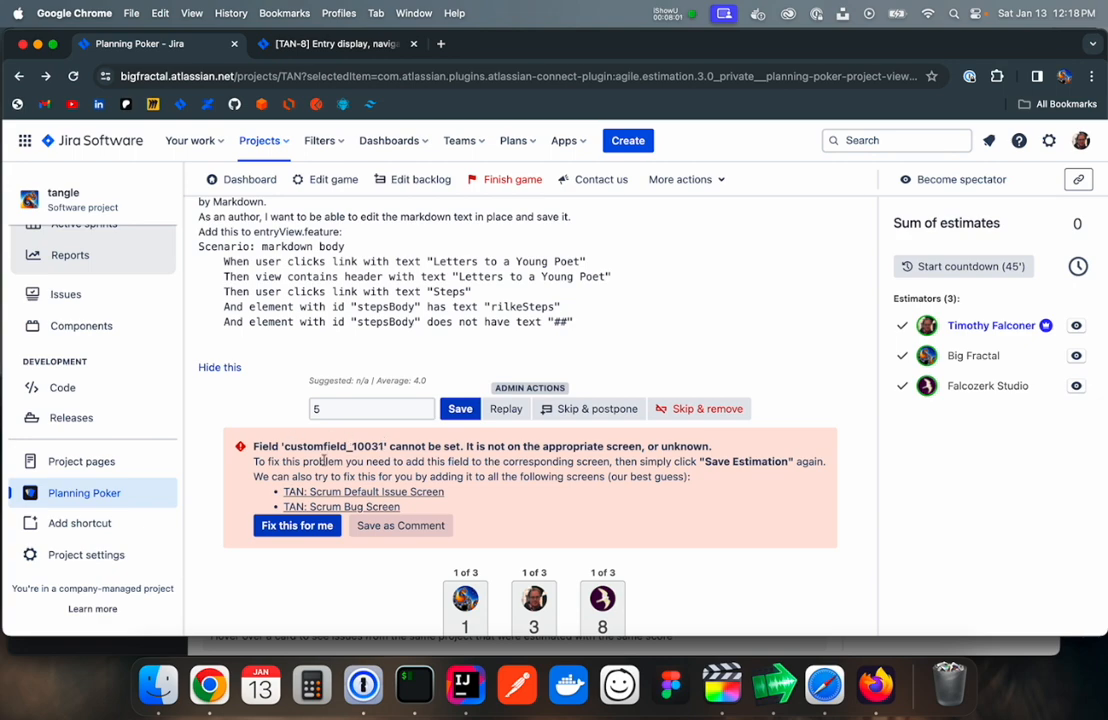
pyautogui.click(292, 524)
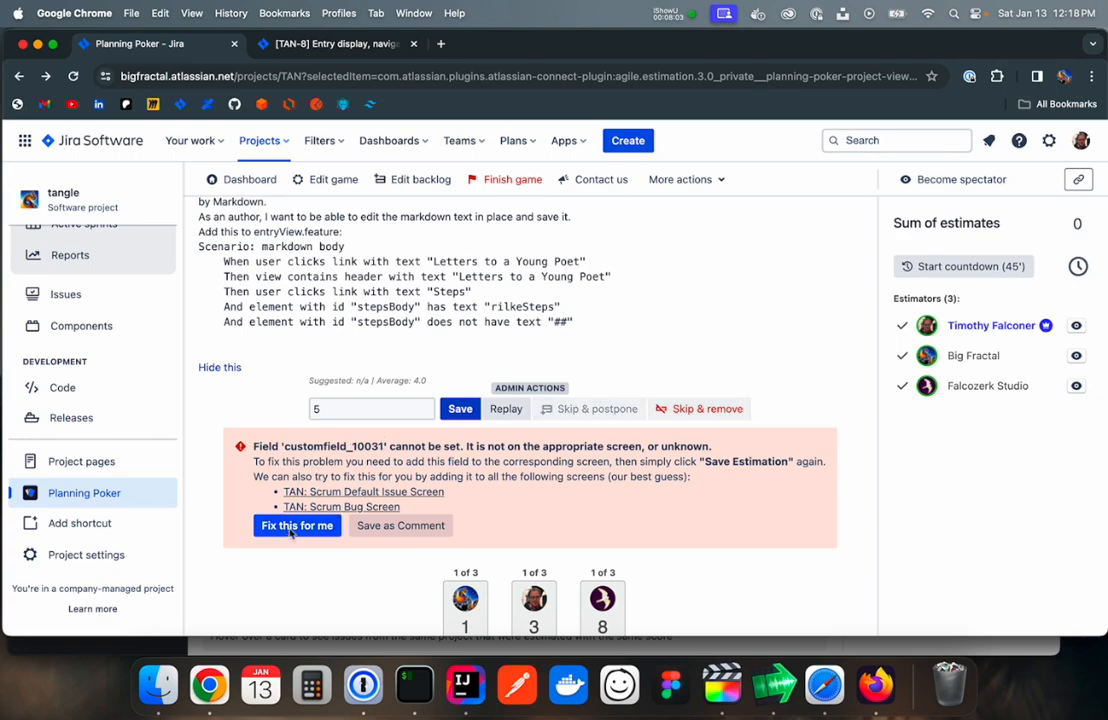
pyautogui.click(1063, 247)
# - Look over the game's remaining backlog and go back from the issues list to the tangle project's board
pyautogui.scroll(-5, 687, 456)
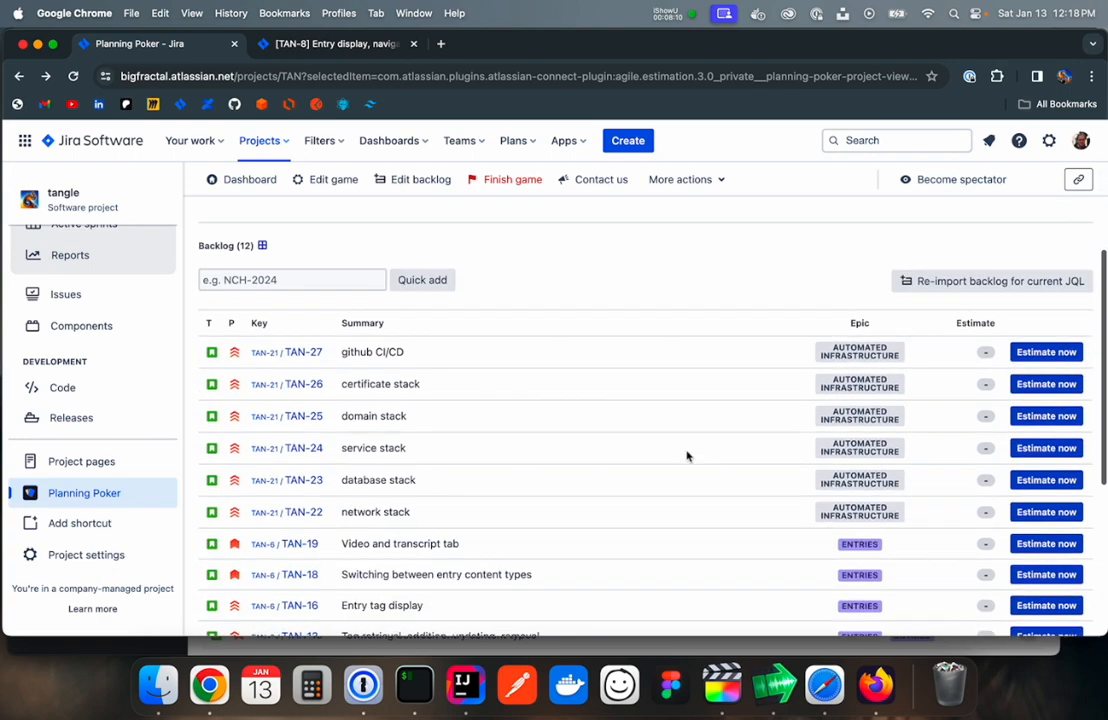
pyautogui.scroll(-3, 687, 456)
pyautogui.scroll(6, 663, 445)
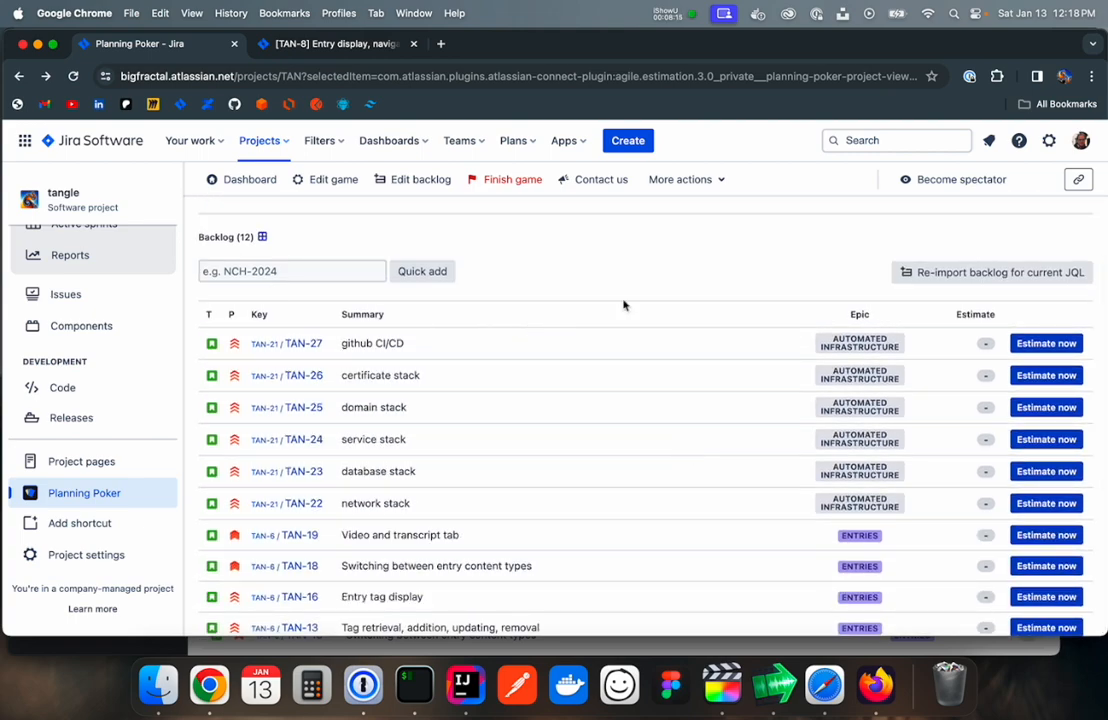
pyautogui.click(281, 42)
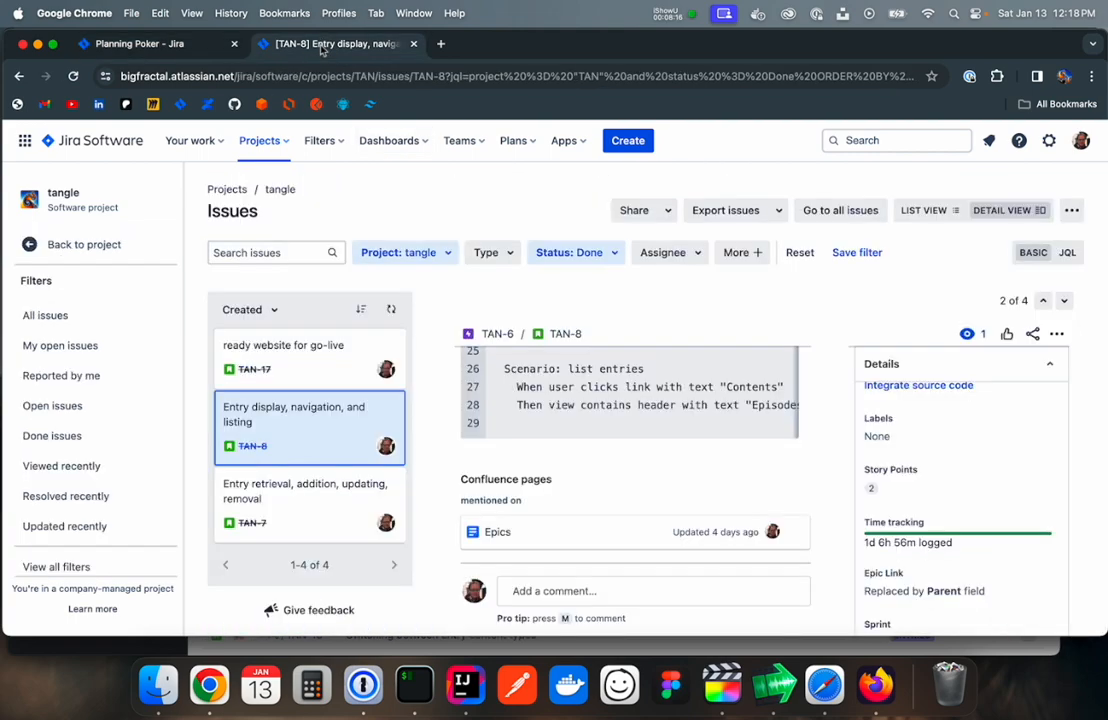
pyautogui.click(70, 244)
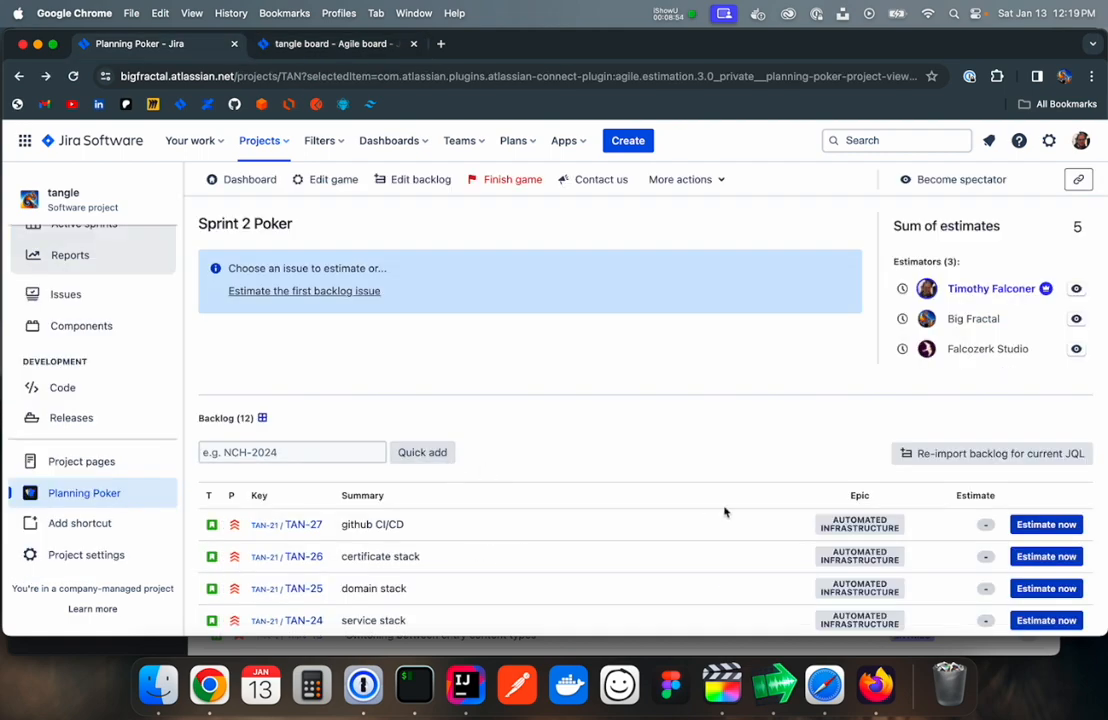
# - Start estimating TAN-18 "Switching between entry content types" from the Sprint 2 Poker backlog
pyautogui.scroll(-5, 812, 522)
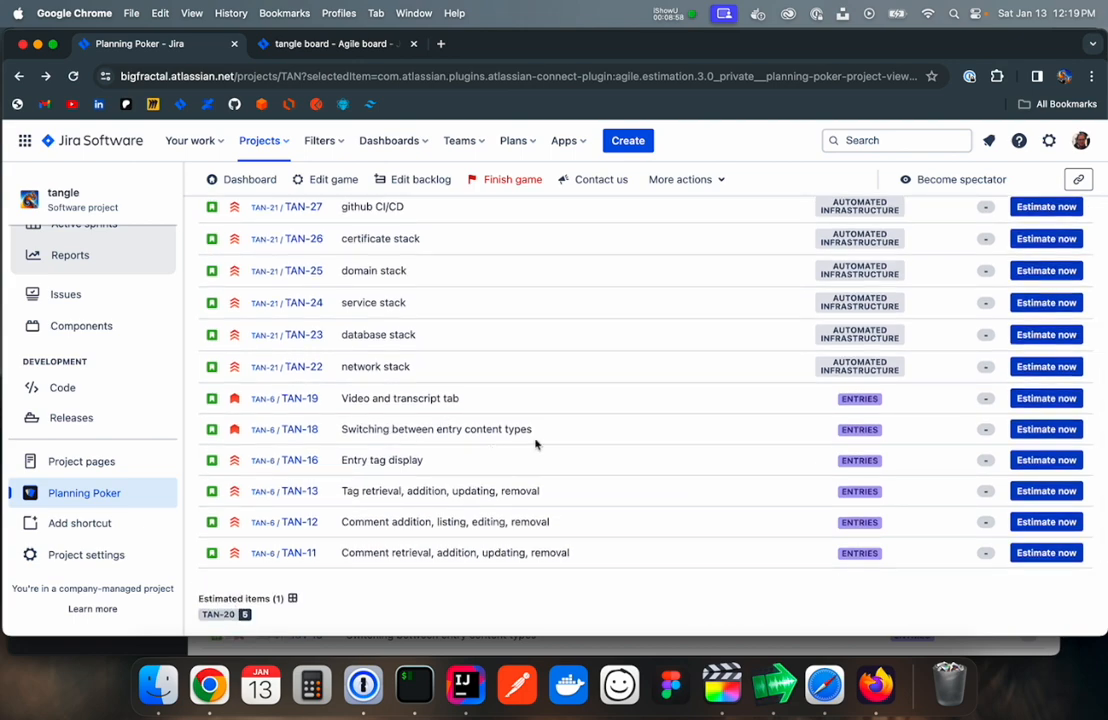
pyautogui.click(1048, 434)
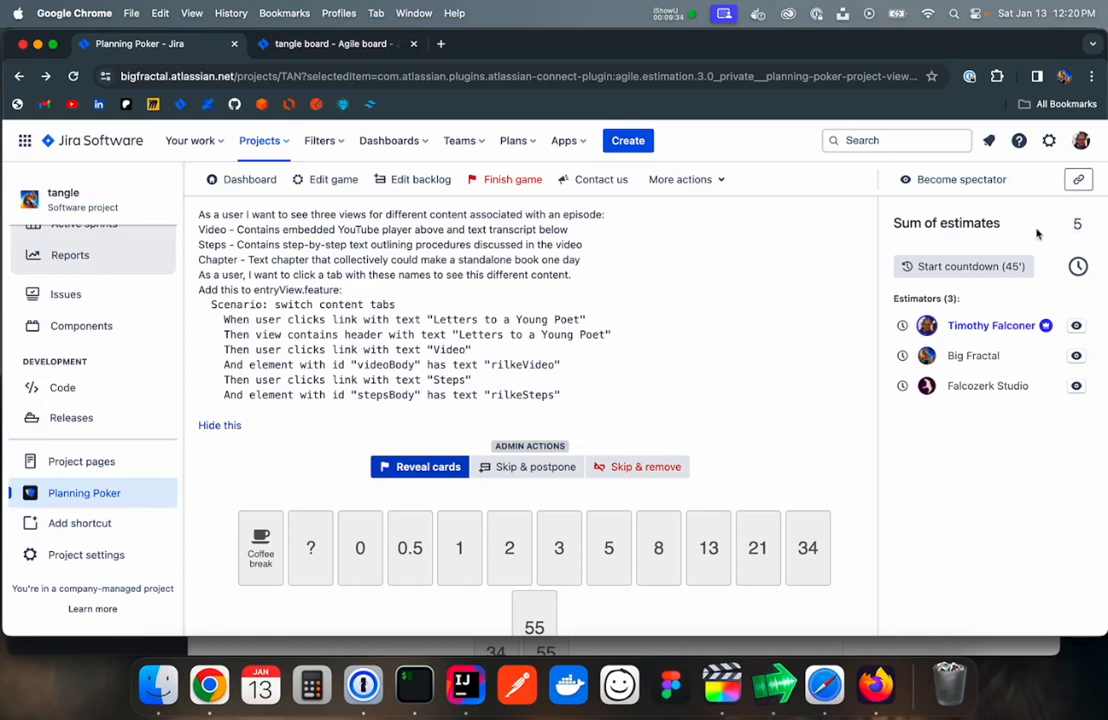
# - Examine TAN-18's description and voting cards and the game's list of stories still waiting for an estimate
pyautogui.moveTo(975, 230)
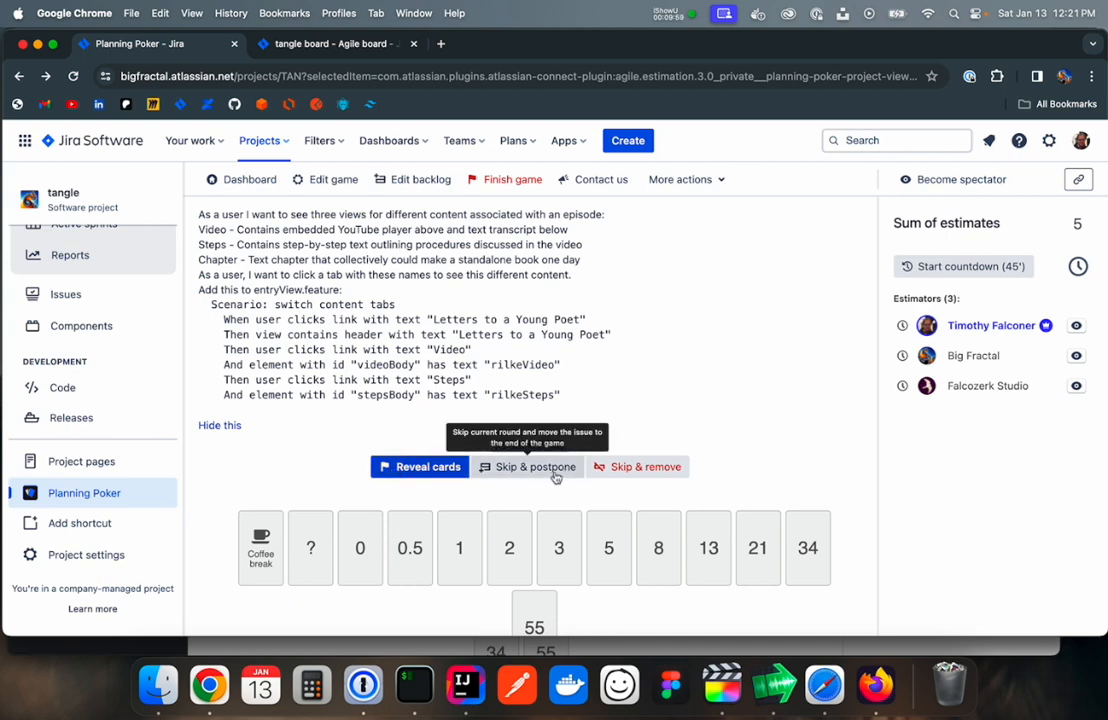
pyautogui.scroll(3, 508, 336)
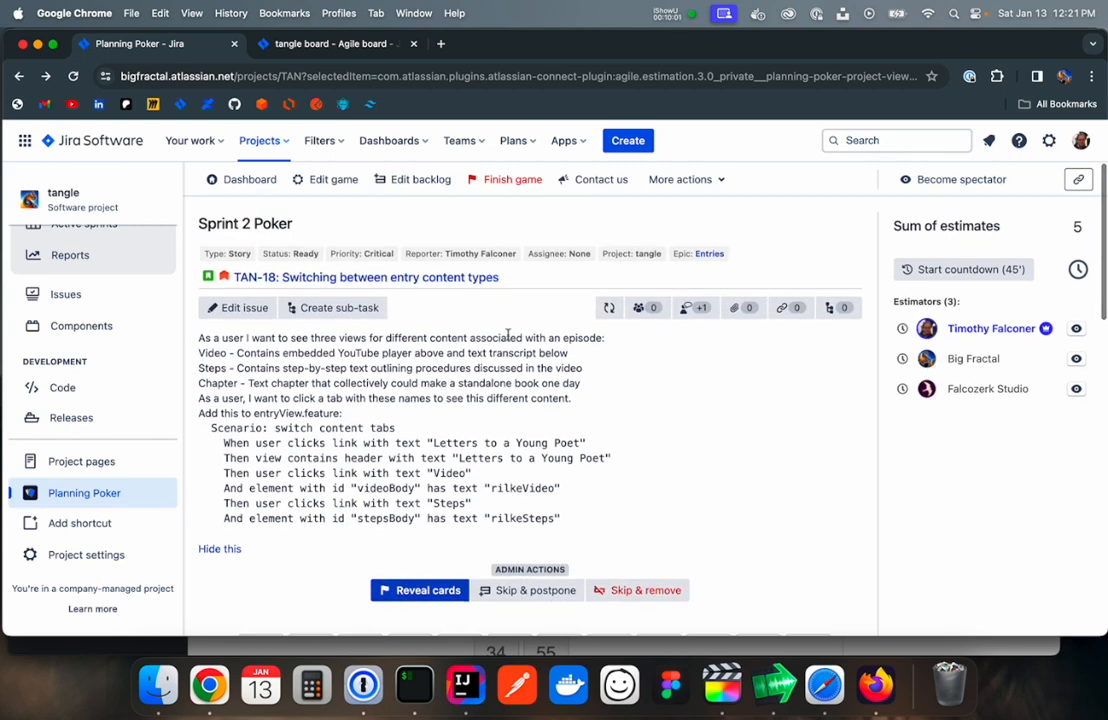
pyautogui.scroll(-3, 508, 336)
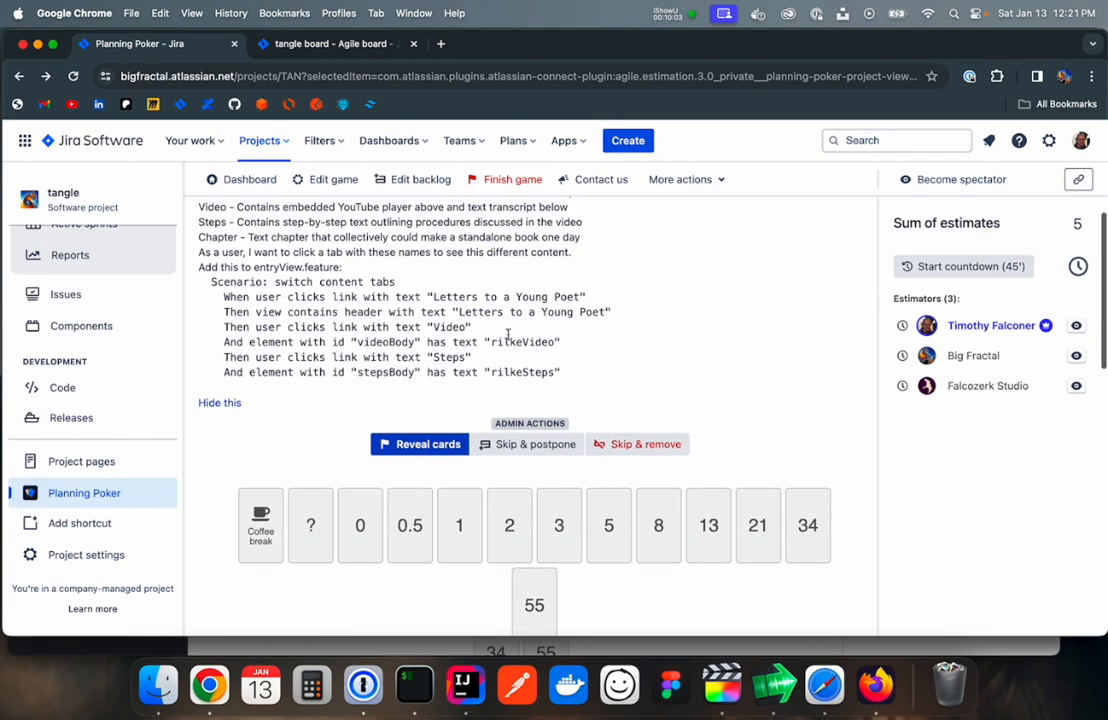
pyautogui.scroll(3, 662, 452)
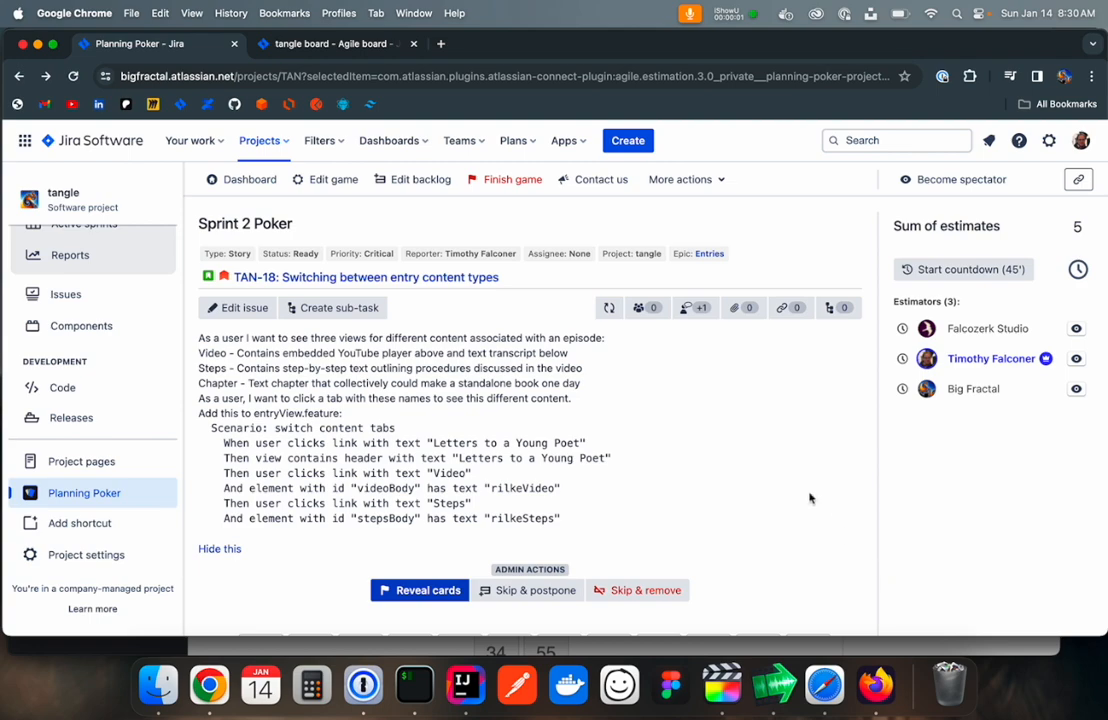
pyautogui.scroll(-10, 519, 443)
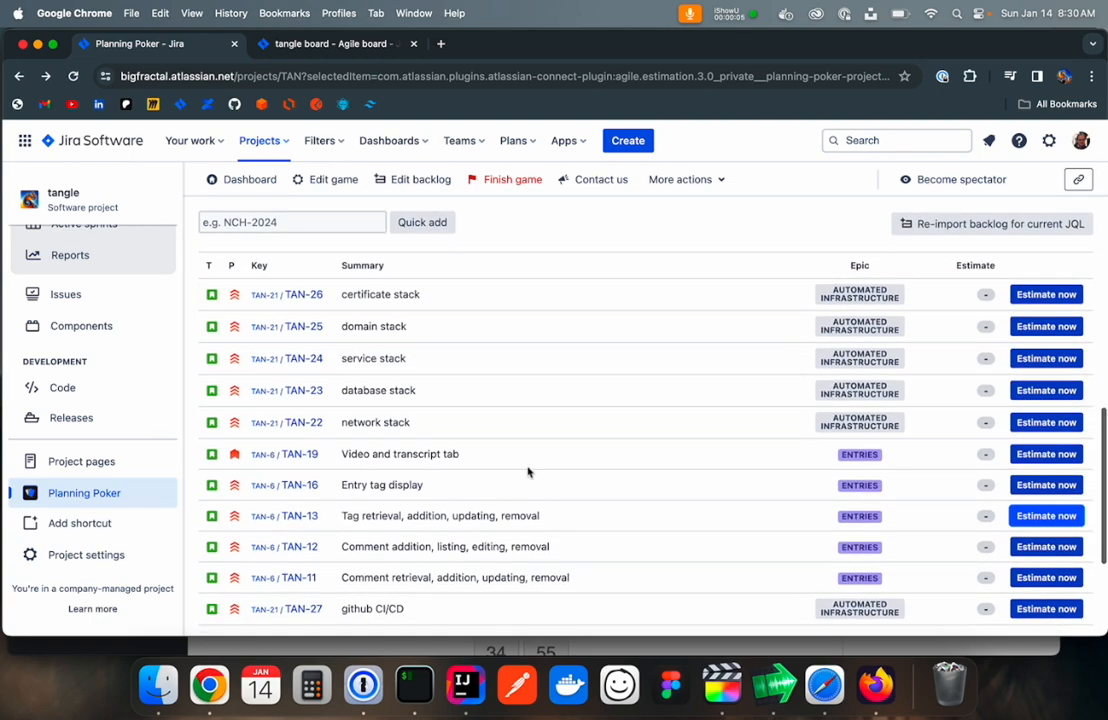
pyautogui.scroll(10, 529, 460)
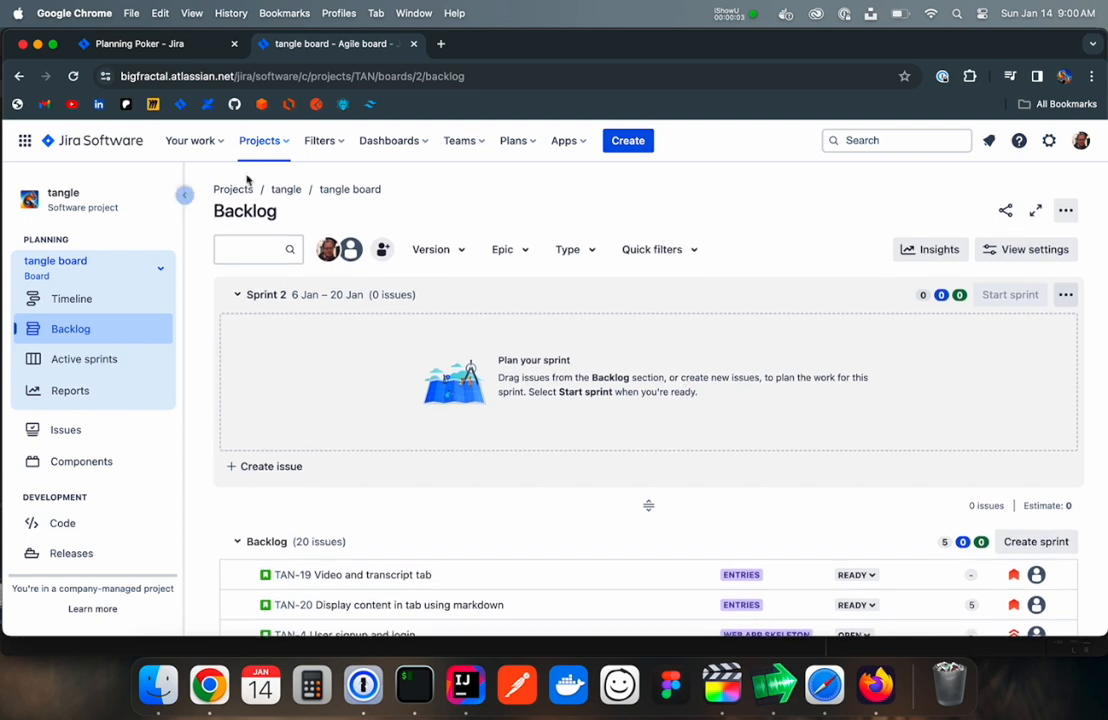
# - Assign the Ready stories TAN-19 and TAN-20 in the tangle board's backlog to yourself and move them into Sprint 2
pyautogui.scroll(-2, 774, 460)
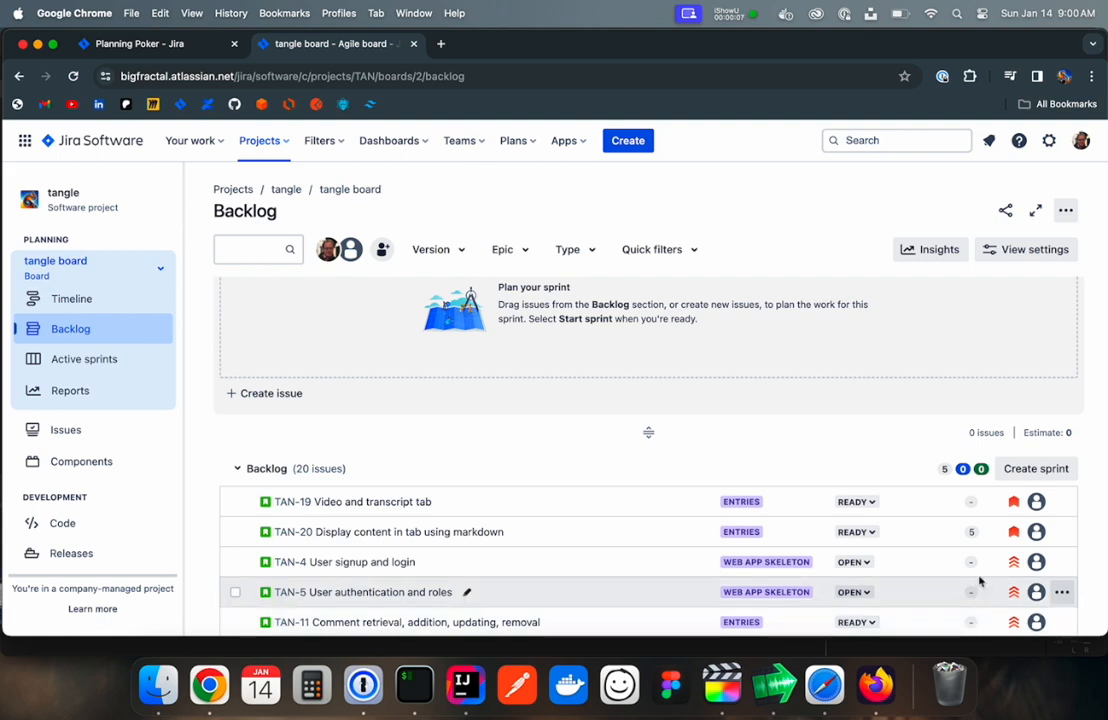
pyautogui.scroll(1, 980, 580)
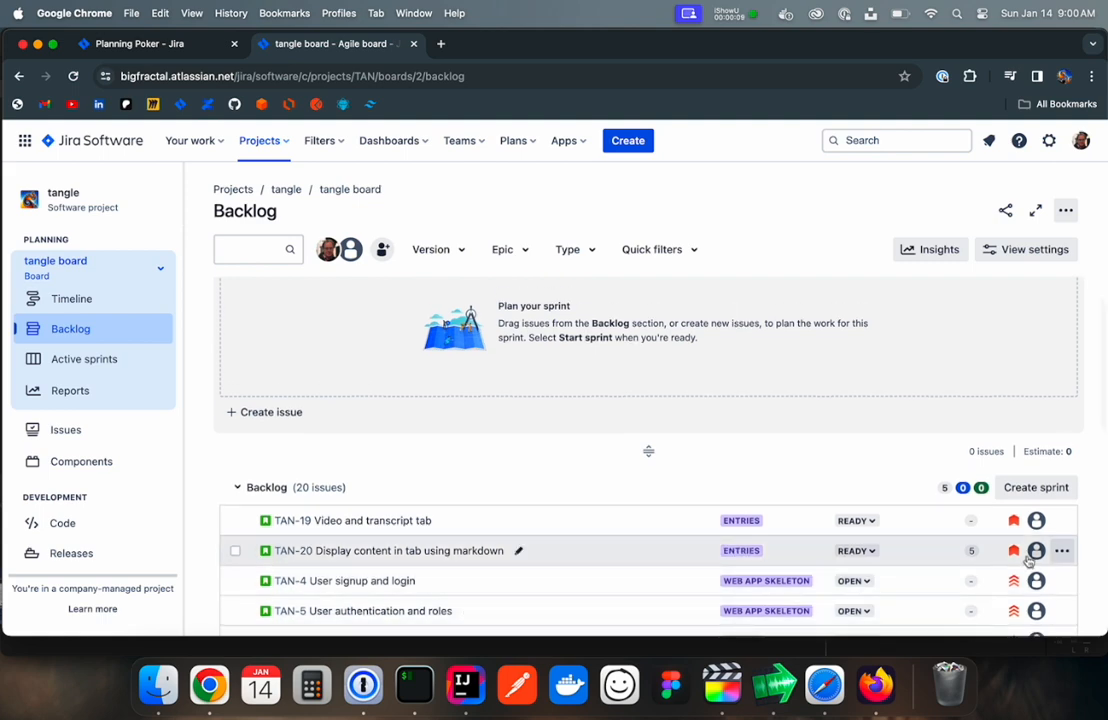
pyautogui.scroll(-3, 732, 346)
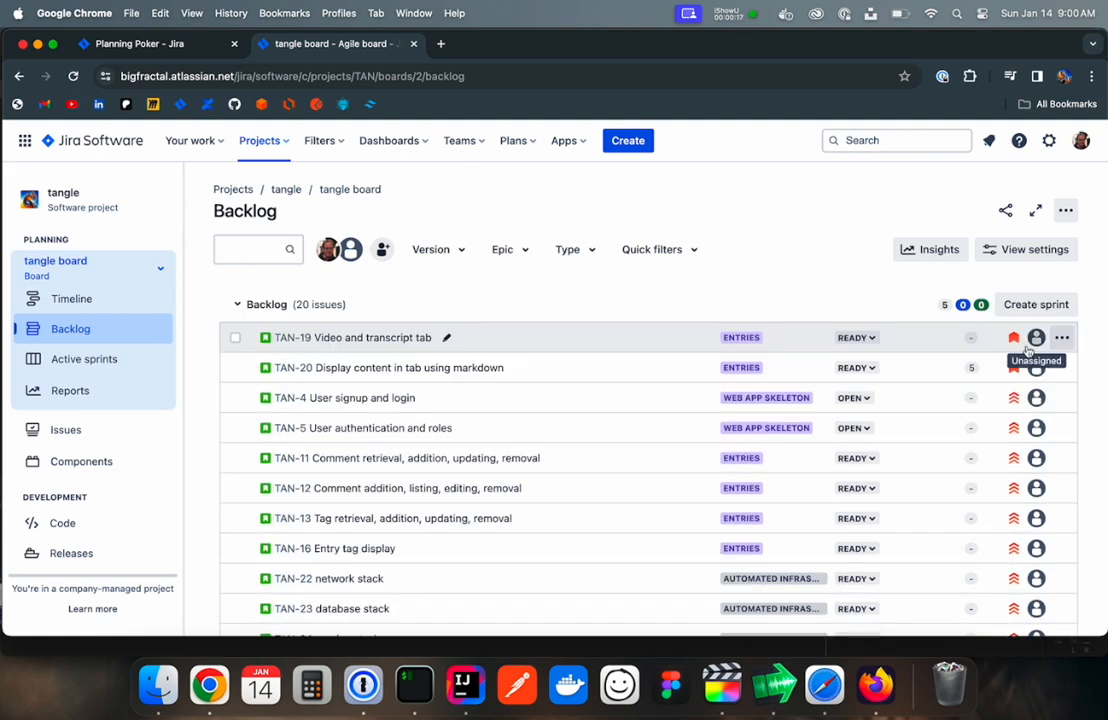
pyautogui.click(1030, 381)
pyautogui.moveTo(390, 486); pyautogui.dragTo(597, 365)
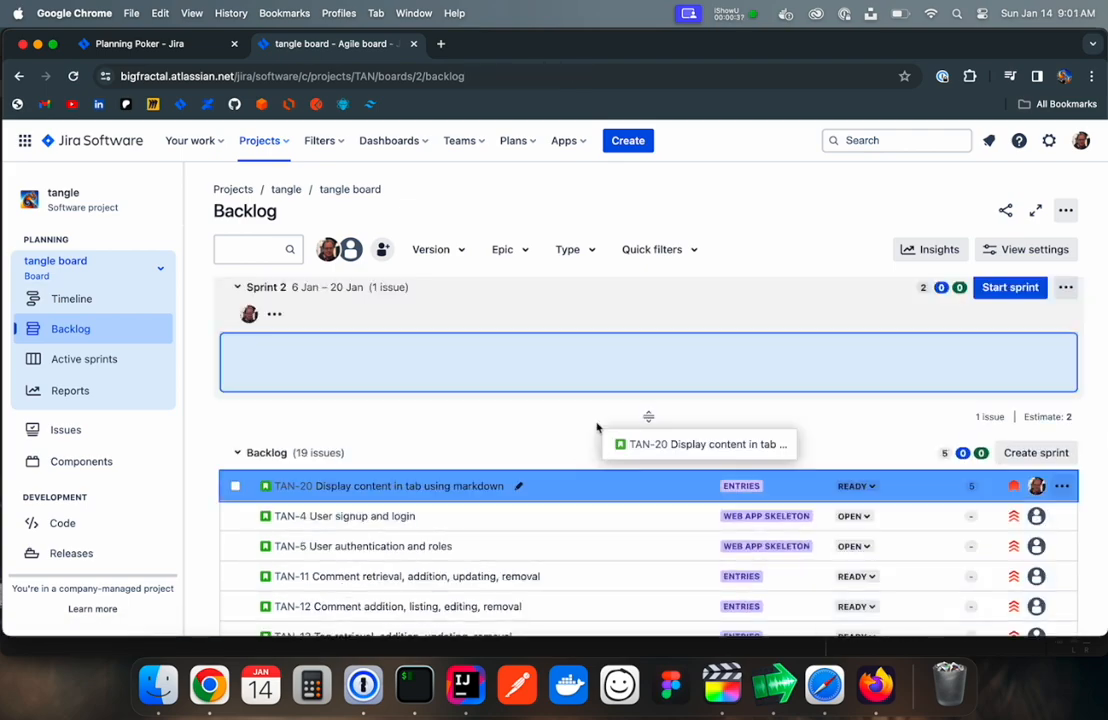
# - Set the estimates of TAN-11, TAN-12 and TAN-13 in the backlog to 2 points each
pyautogui.click(972, 544)
pyautogui.write('2')
pyautogui.scroll(-3, 972, 500)
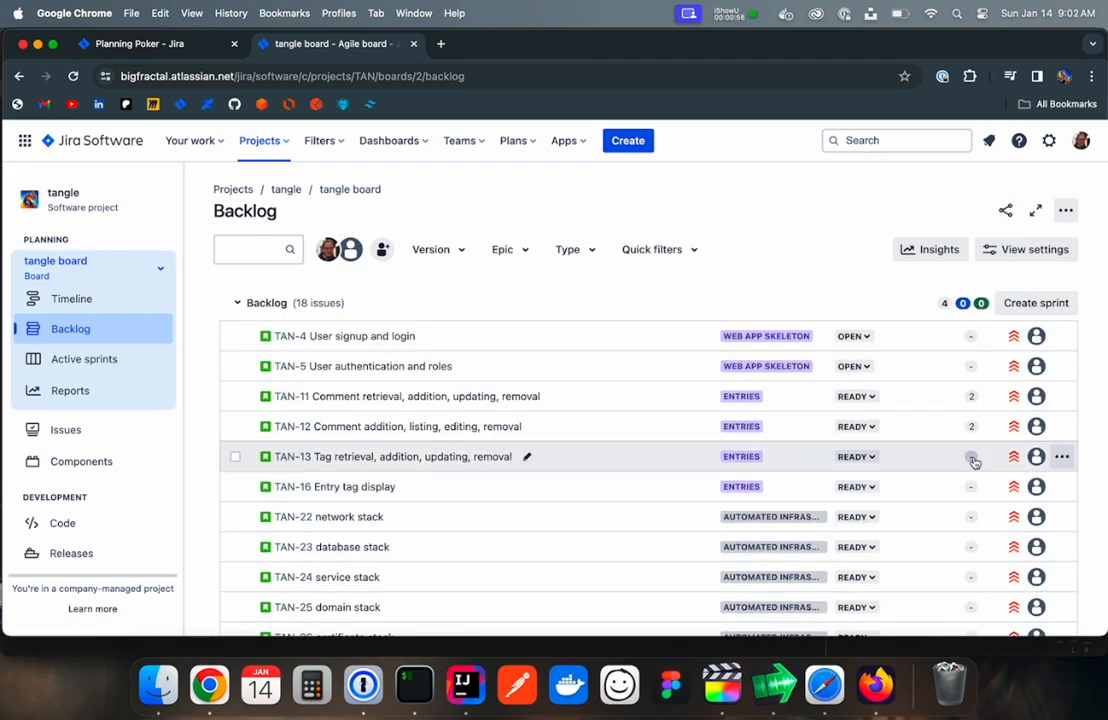
pyautogui.click(972, 459)
pyautogui.write('2')
# - Set TAN-16's estimate to 1 and the estimates of the infrastructure stories TAN-22 to TAN-27 to 2 each
pyautogui.click(970, 547)
pyautogui.scroll(-3, 976, 554)
pyautogui.click(971, 538)
pyautogui.write('2')
pyautogui.click(971, 567)
pyautogui.write('2')
pyautogui.scroll(-3, 972, 556)
pyautogui.click(972, 556)
pyautogui.scroll(5, 875, 540)
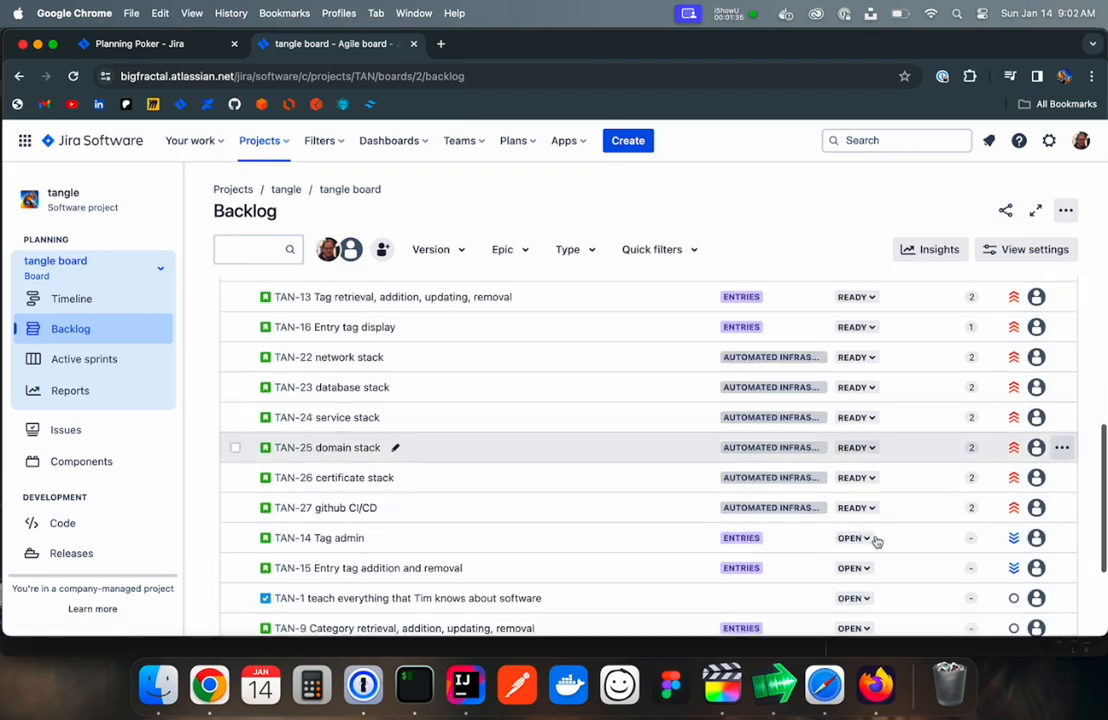
# - Assign the estimated Ready stories in the backlog to yourself, leaving the Open ones unassigned
pyautogui.click(1036, 419)
pyautogui.click(1037, 470)
pyautogui.click(1037, 500)
pyautogui.scroll(-2, 915, 574)
pyautogui.scroll(4, 863, 411)
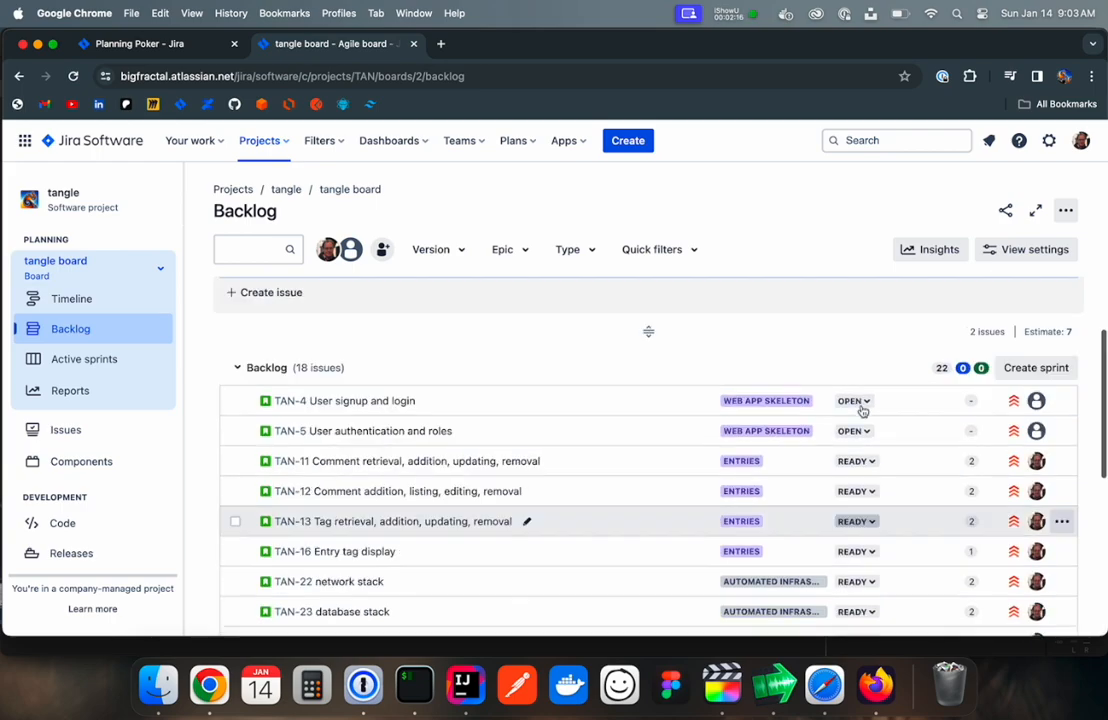
# - Move all the remaining Ready stories from the backlog into Sprint 2, leaving only the Open issues behind
pyautogui.moveTo(600, 460); pyautogui.dragTo(600, 381)
pyautogui.moveTo(600, 490); pyautogui.dragTo(600, 410)
pyautogui.moveTo(584, 581); pyautogui.dragTo(584, 380)
pyautogui.click(235, 465)
pyautogui.click(236, 497)
pyautogui.click(236, 526)
pyautogui.moveTo(576, 490); pyautogui.dragTo(576, 370)
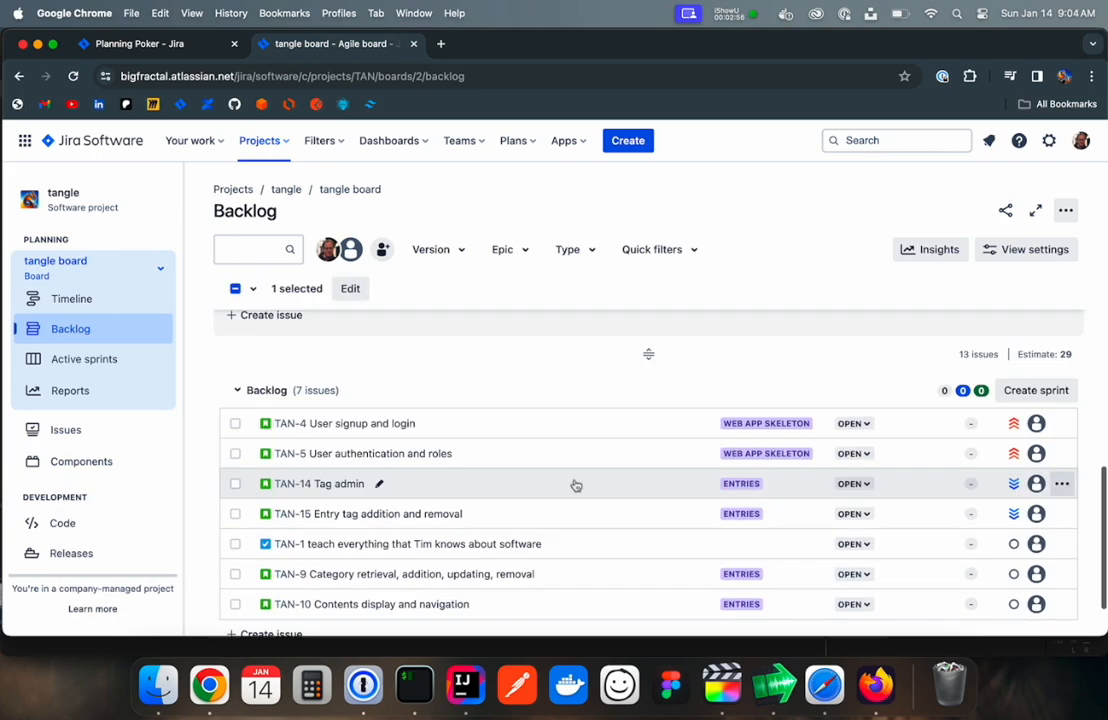
# - Set the estimate of TAN-19 "Video and transcript tab" in Sprint 2 to 3 and look through the sprint's issues
pyautogui.scroll(10, 576, 485)
pyautogui.click(972, 388)
pyautogui.write('3')
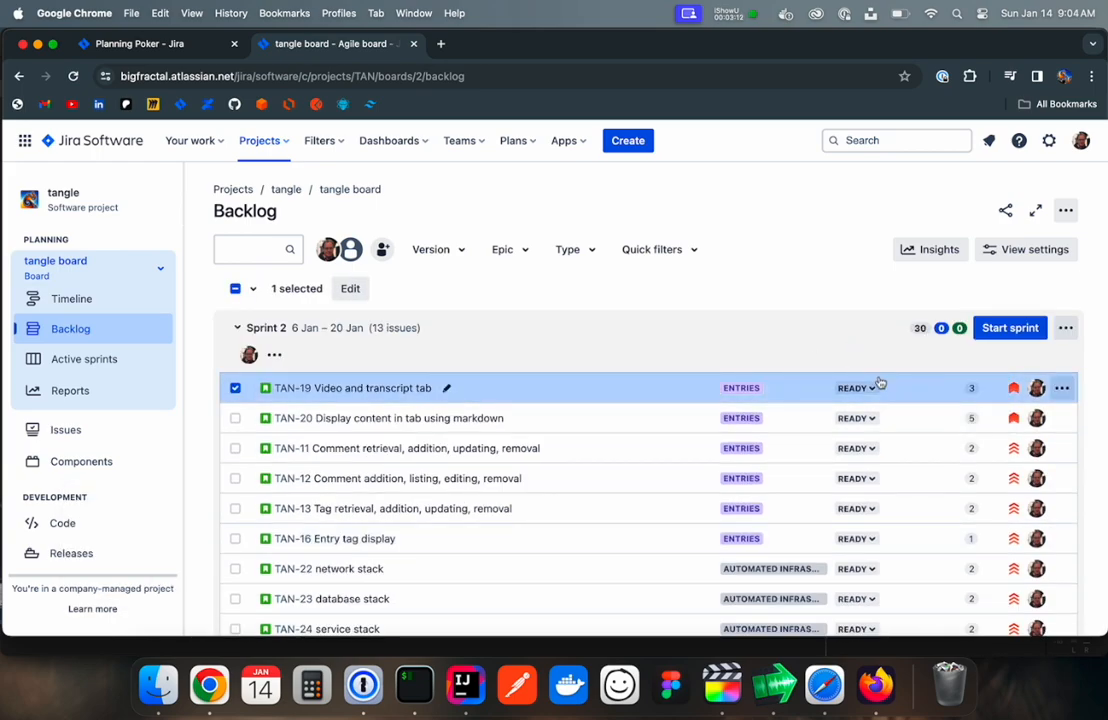
pyautogui.scroll(-5, 880, 383)
pyautogui.scroll(5, 880, 383)
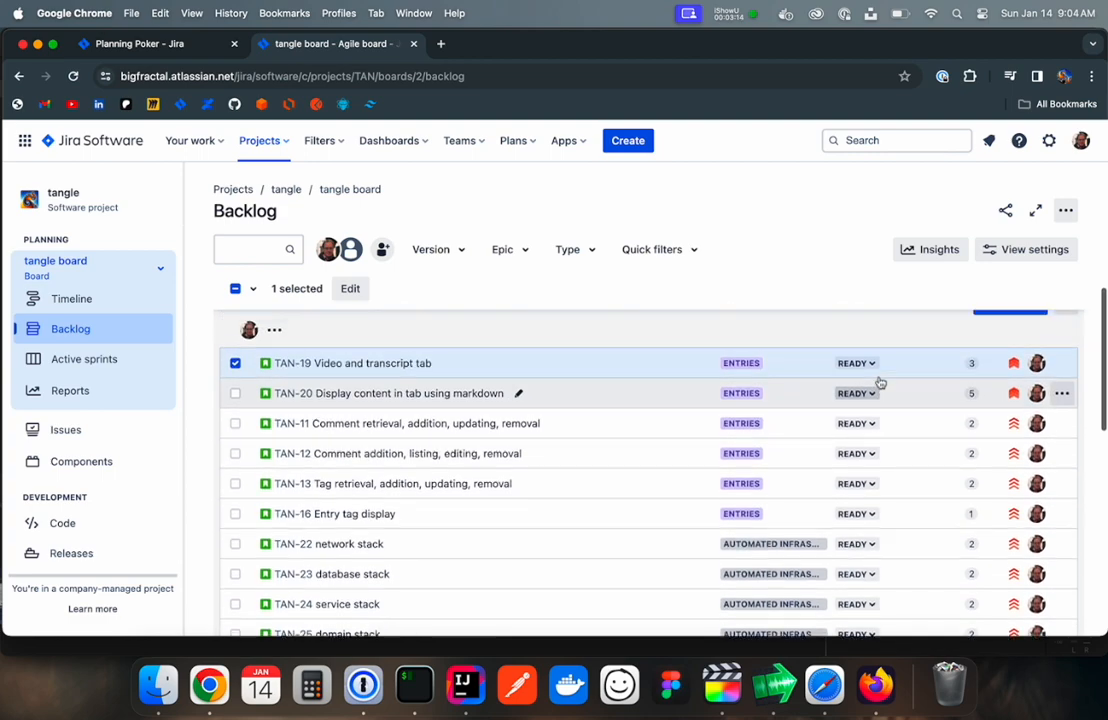
pyautogui.scroll(1, 880, 383)
# - Edit Sprint 2 to start on 1/14/2024 with a duration of 4 weeks and save the changes
pyautogui.moveTo(921, 340)
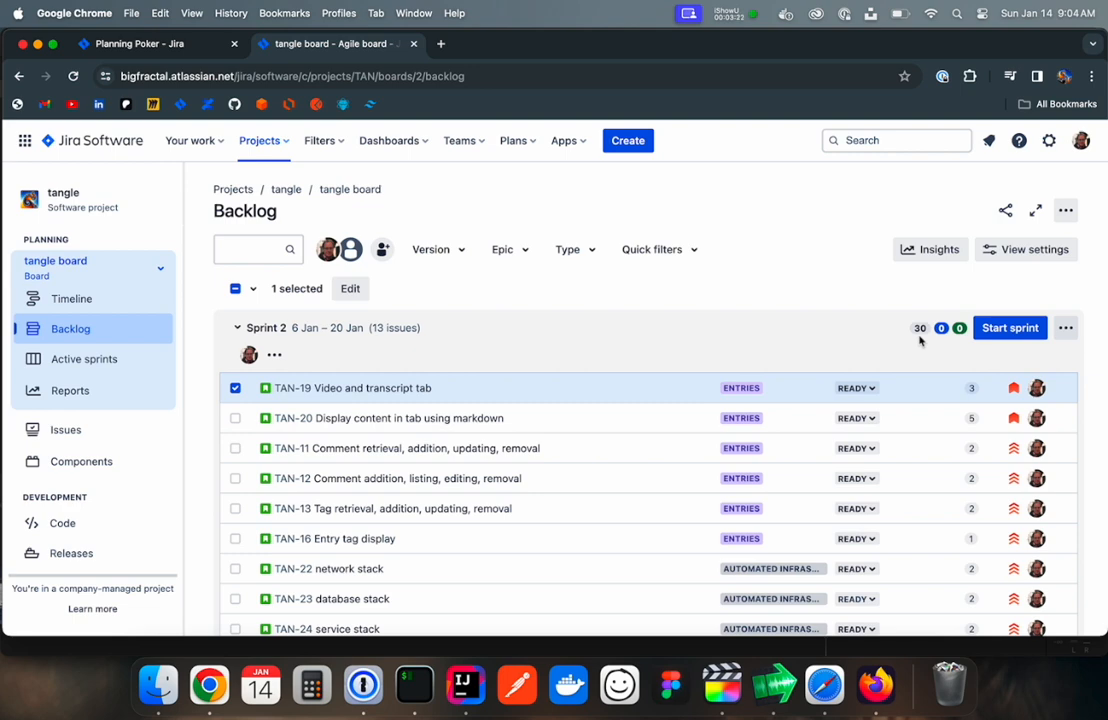
pyautogui.click(1066, 328)
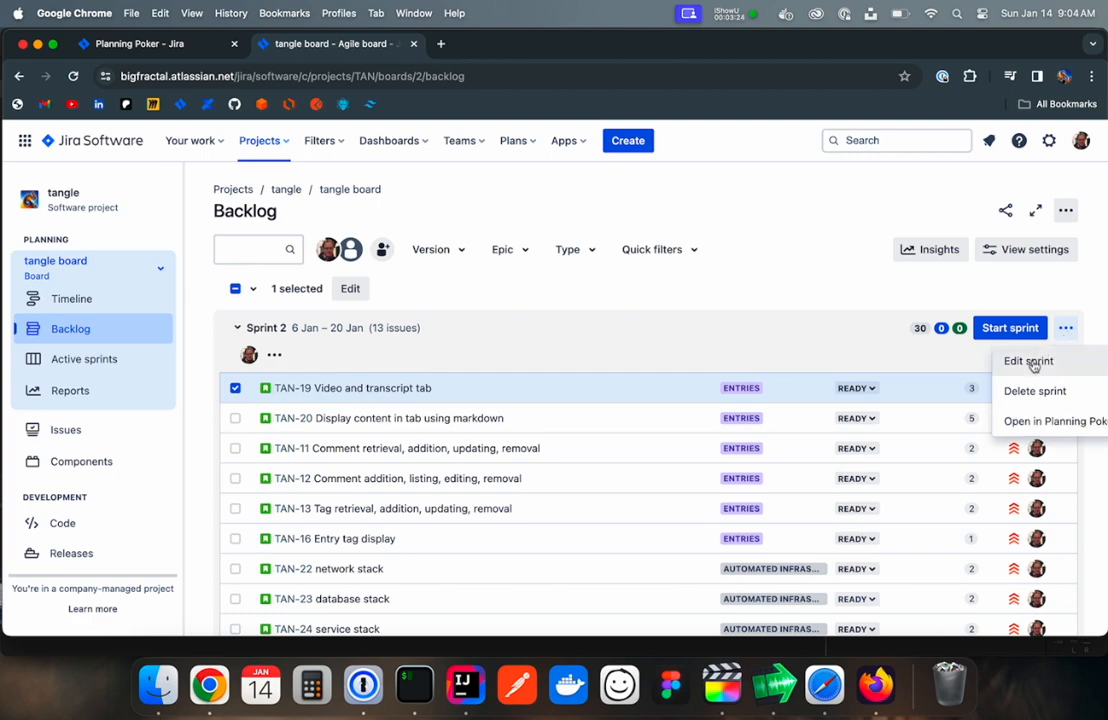
pyautogui.click(1031, 362)
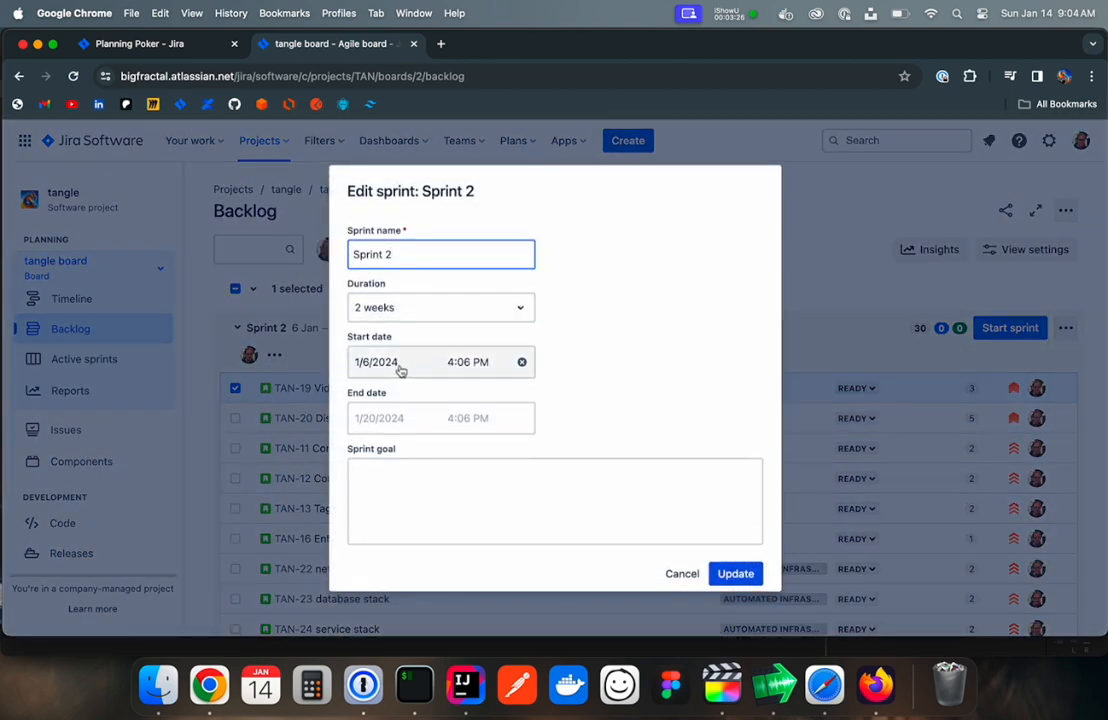
pyautogui.click(400, 369)
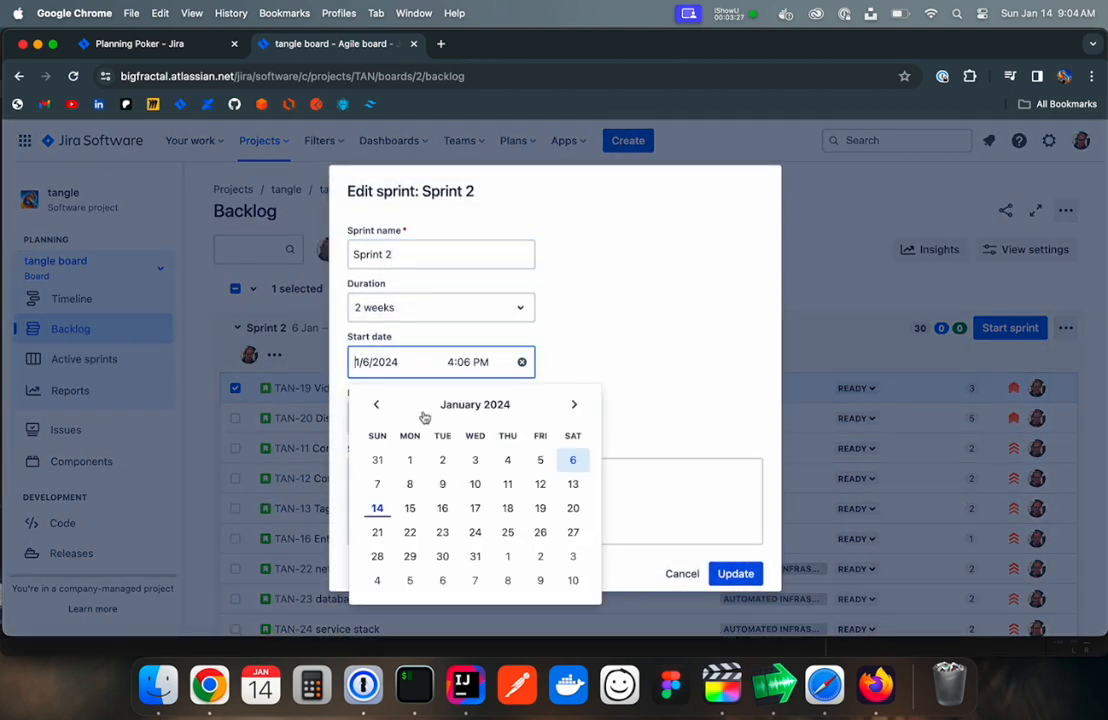
pyautogui.click(378, 507)
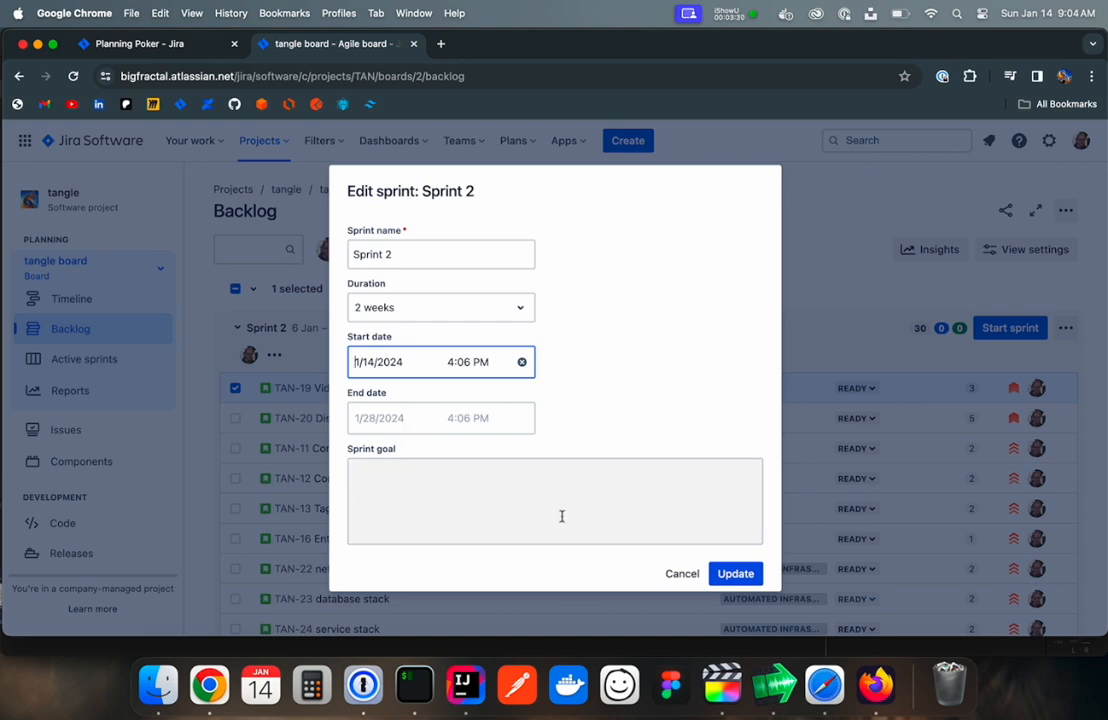
pyautogui.click(452, 309)
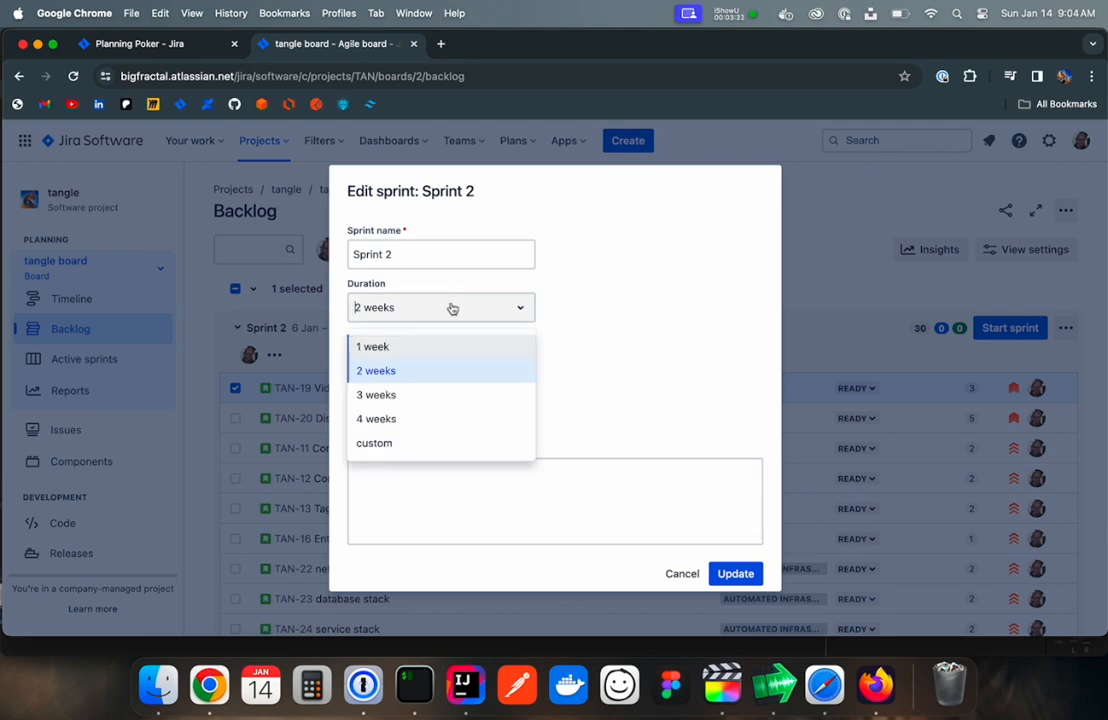
pyautogui.click(405, 430)
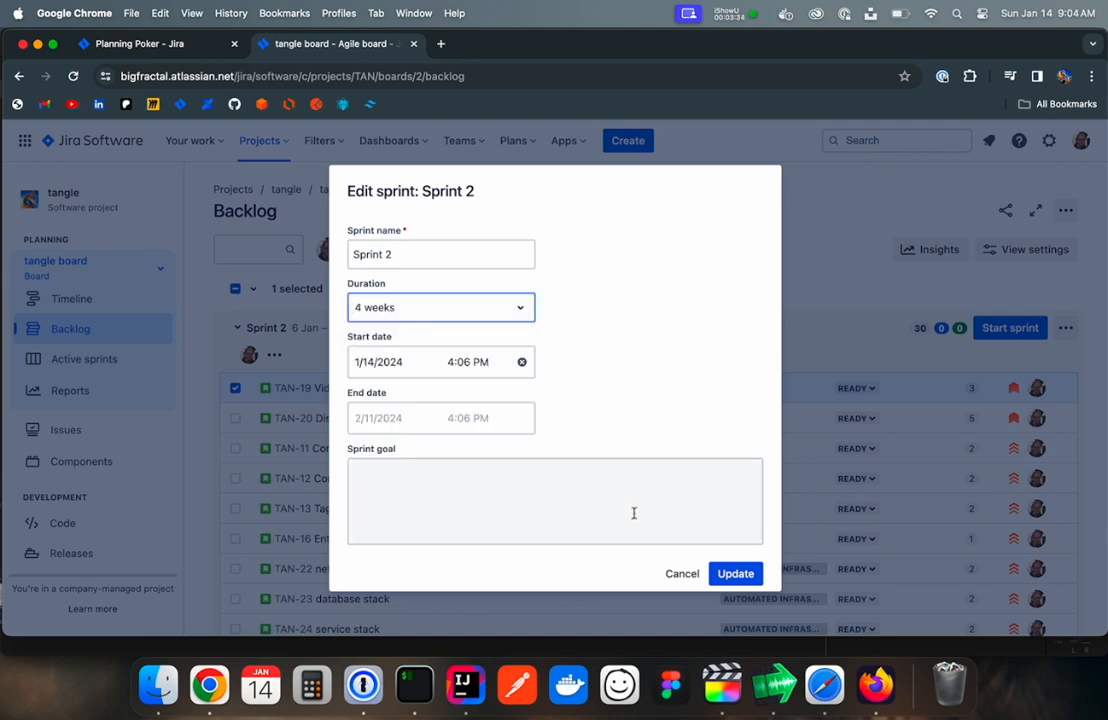
pyautogui.click(736, 577)
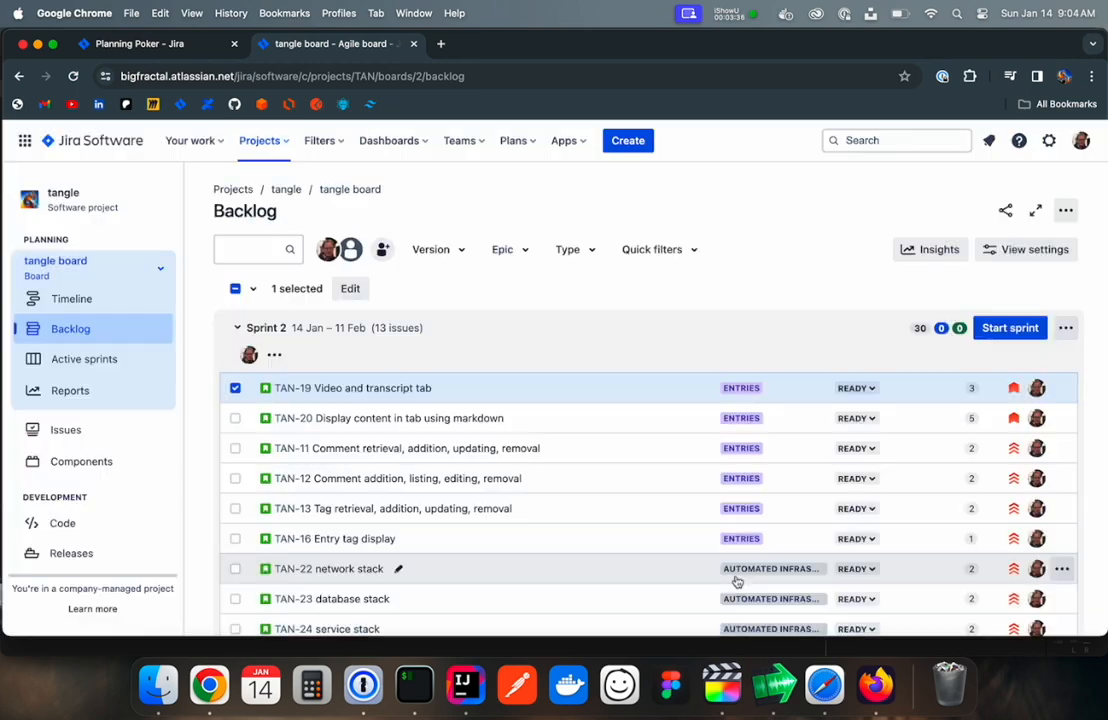
# - Start Sprint 2 with its 4-week duration, dismiss the notification and look through the To Do cards on the board
pyautogui.click(1010, 328)
pyautogui.scroll(-2, 695, 500)
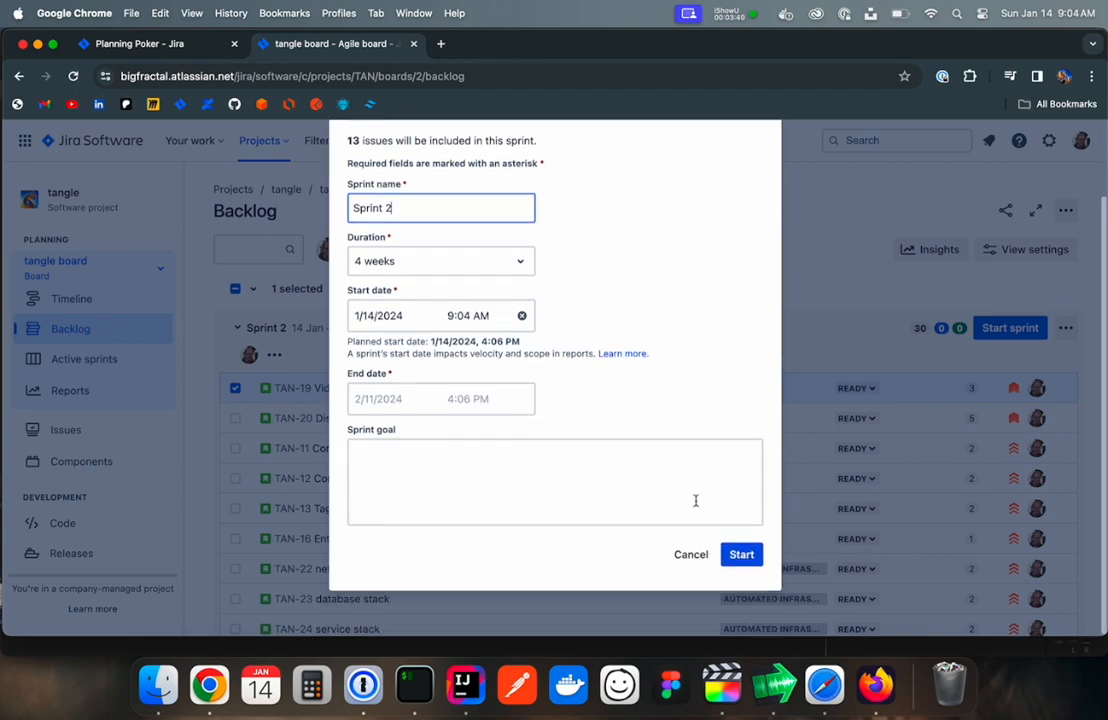
pyautogui.click(741, 555)
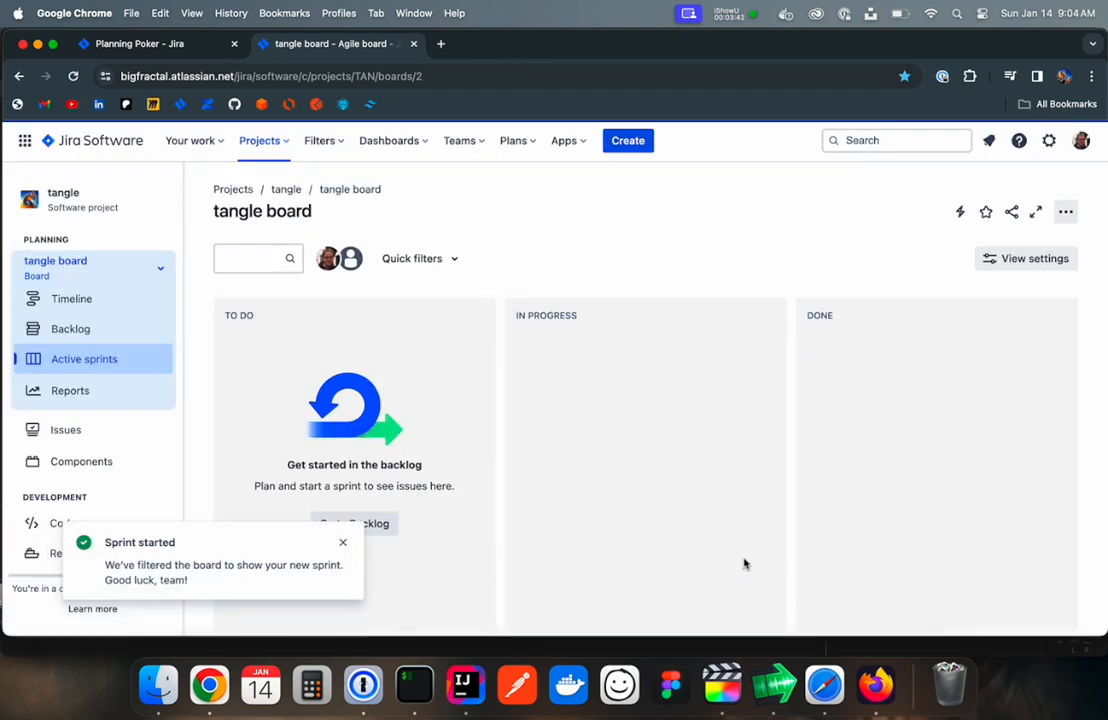
pyautogui.click(342, 542)
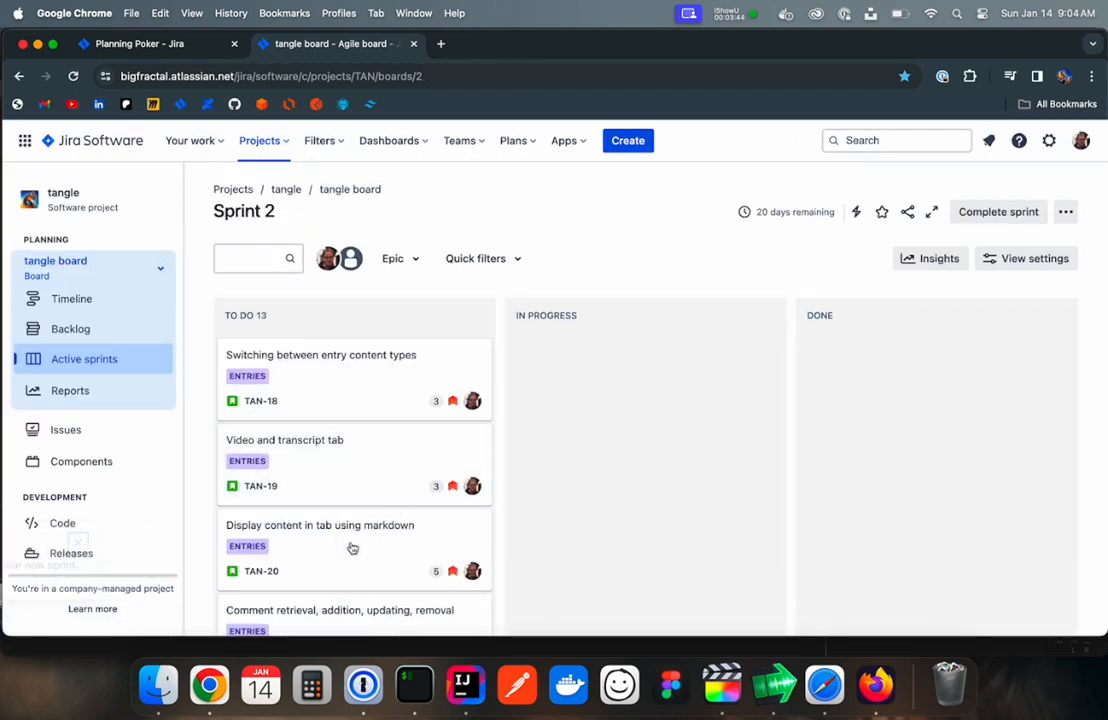
pyautogui.scroll(-5, 352, 548)
pyautogui.scroll(5, 356, 548)
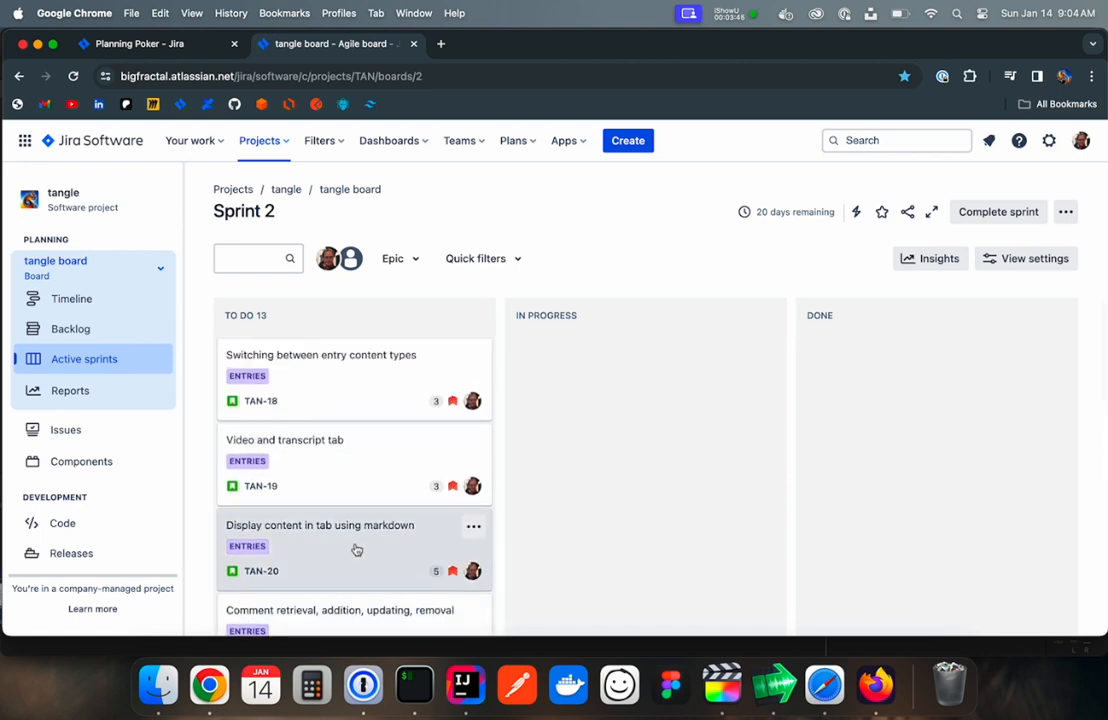